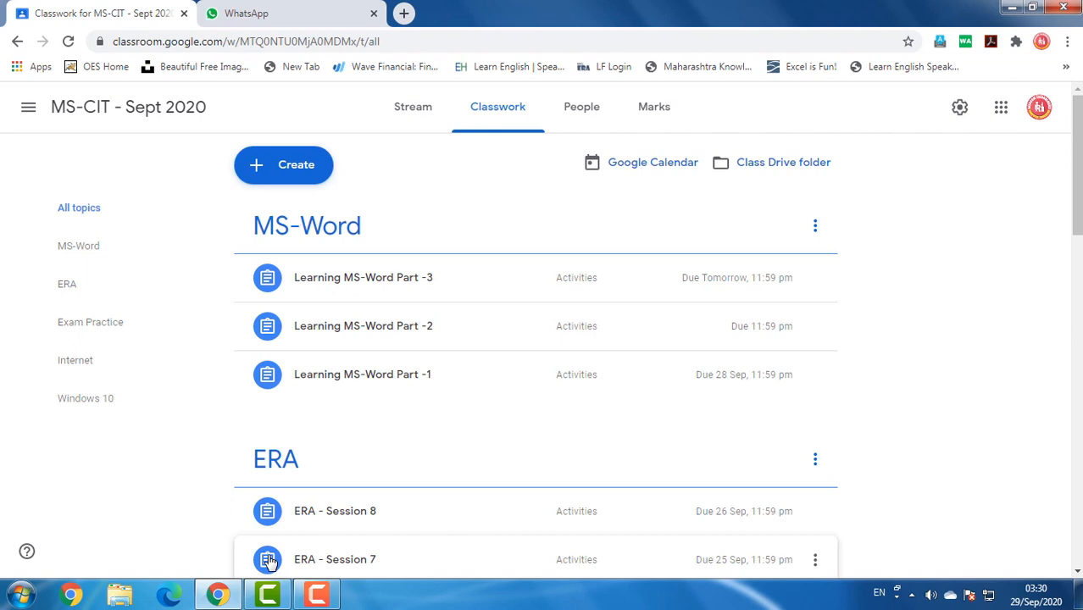
Step: Open Learning Tools Part 2.pdf from the Learning MS-Word Part -2 assignment and review its Insert Tab topics
click(379, 332)
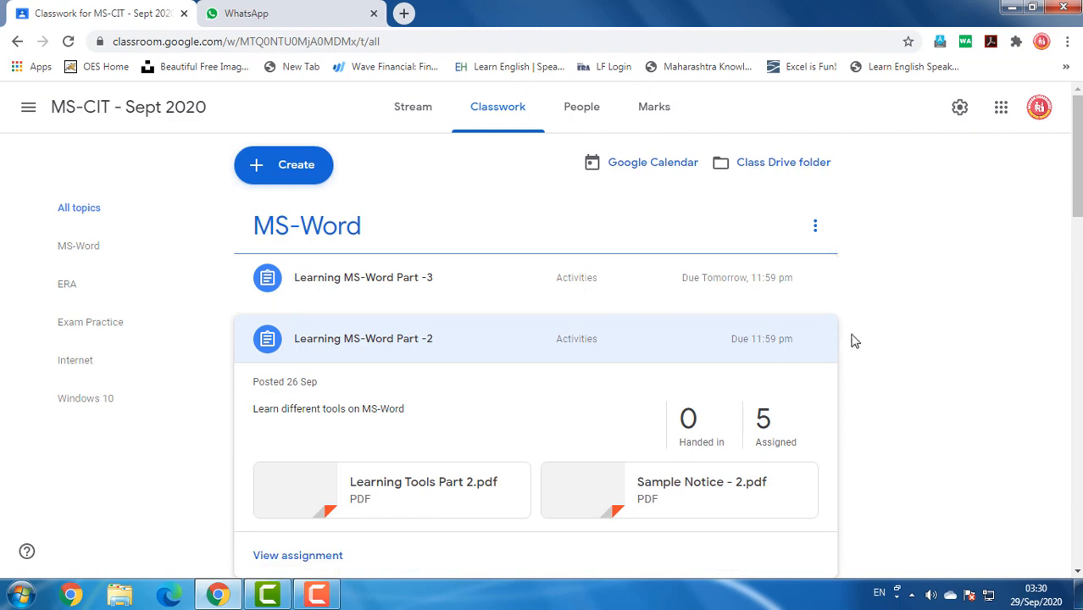
click(815, 339)
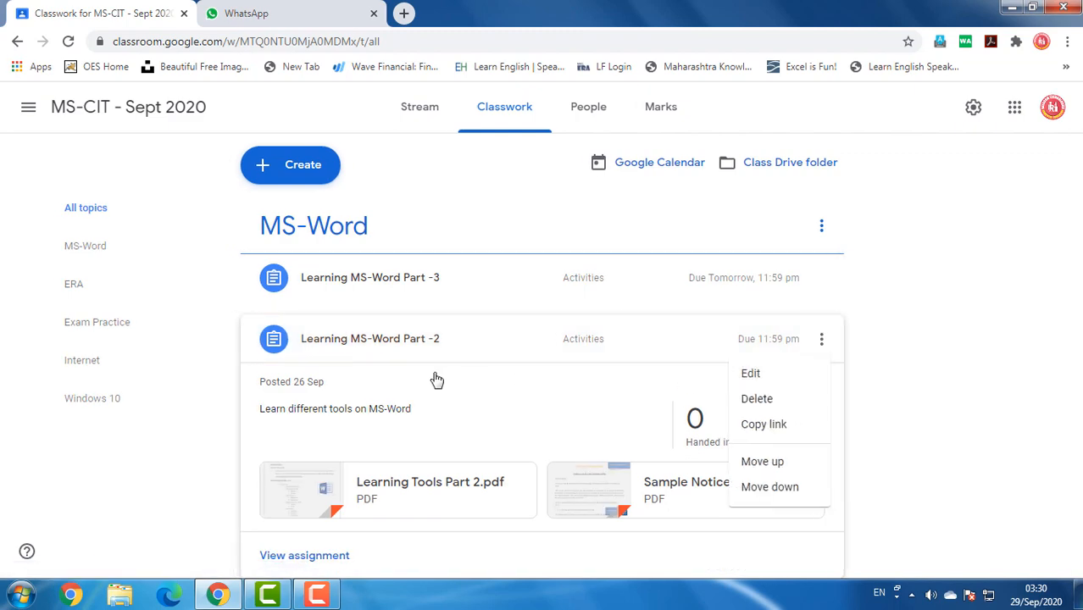
click(234, 387)
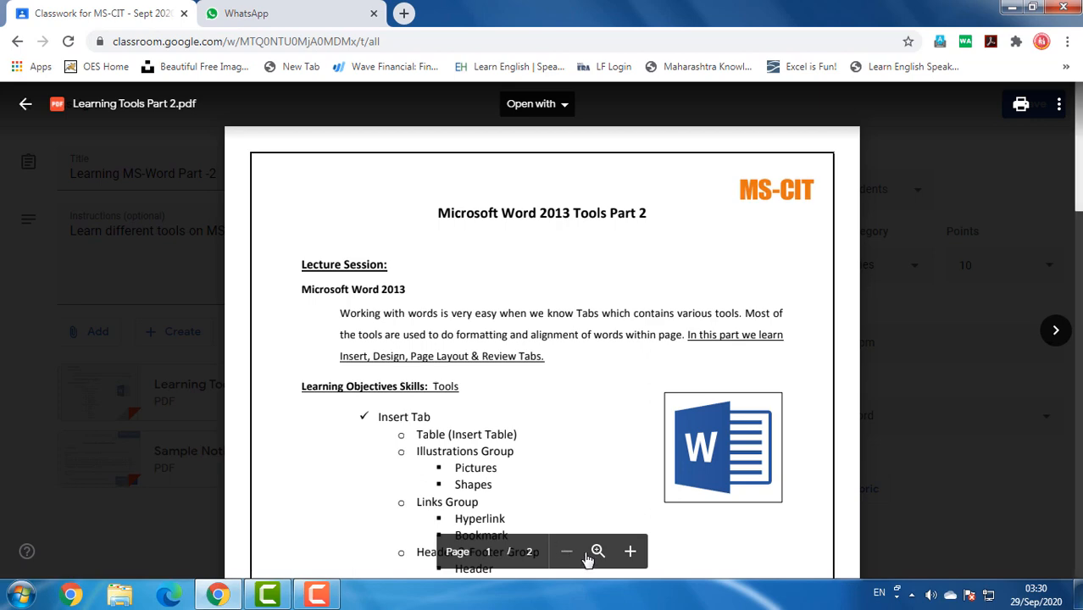
click(598, 552)
scroll(568, 420, down, 3)
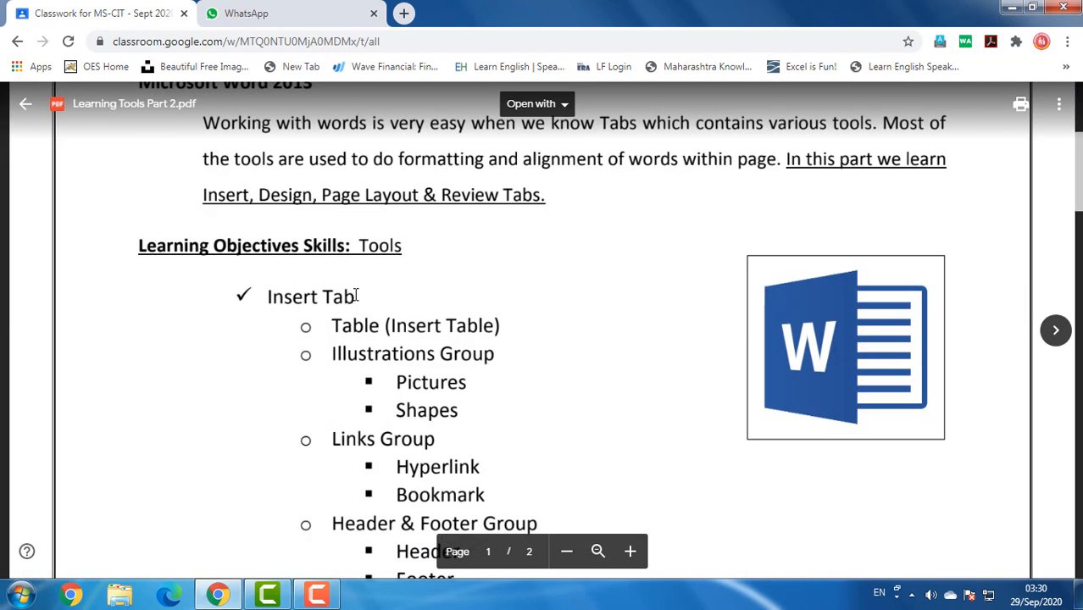
scroll(348, 315, down, 2)
scroll(348, 314, down, 2)
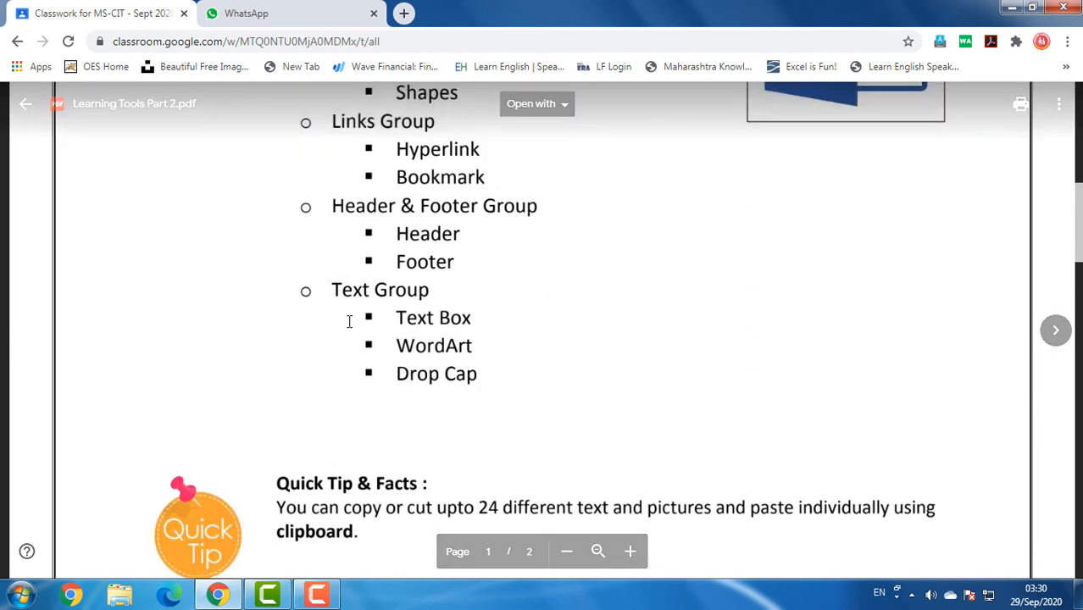
scroll(348, 314, up, 4)
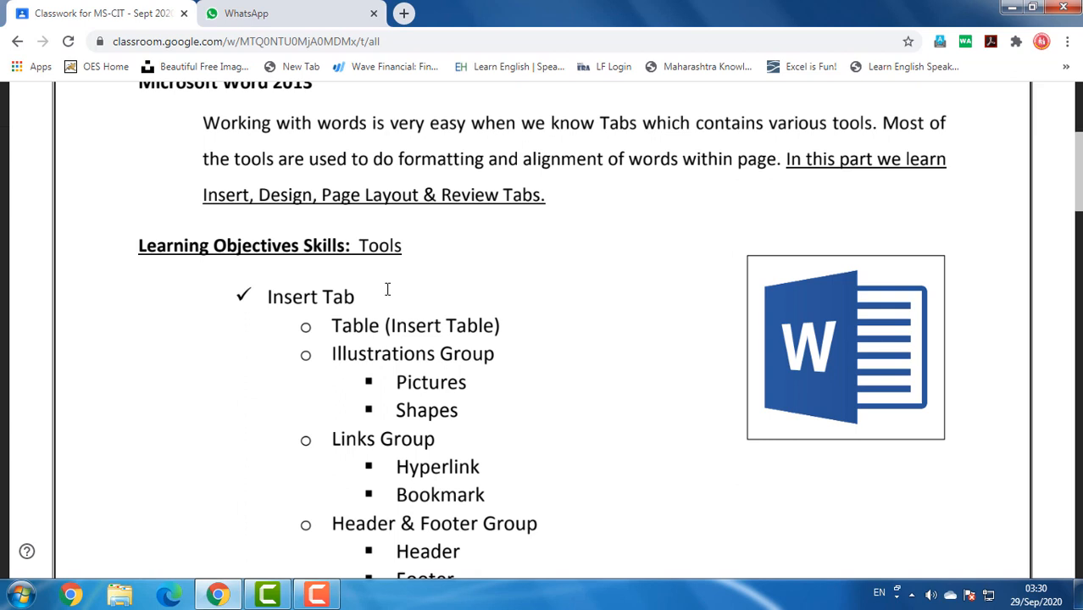
Step: Switch to Windows Explorer and open Student Notice.docx from the student's Word folder under MS-CIT, SEPT 2020 on drive Z
click(119, 597)
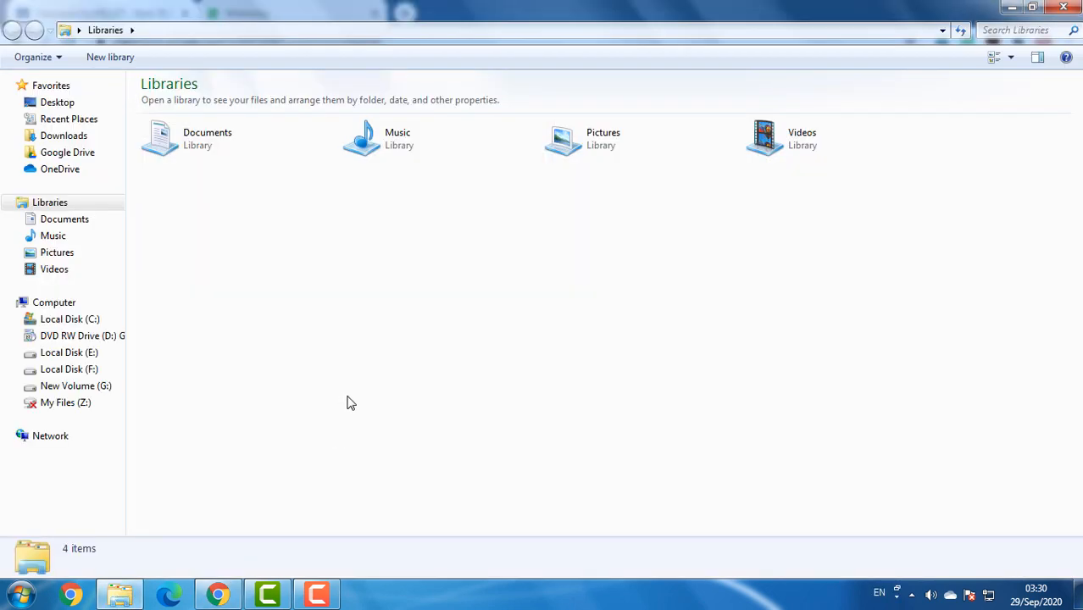
click(69, 403)
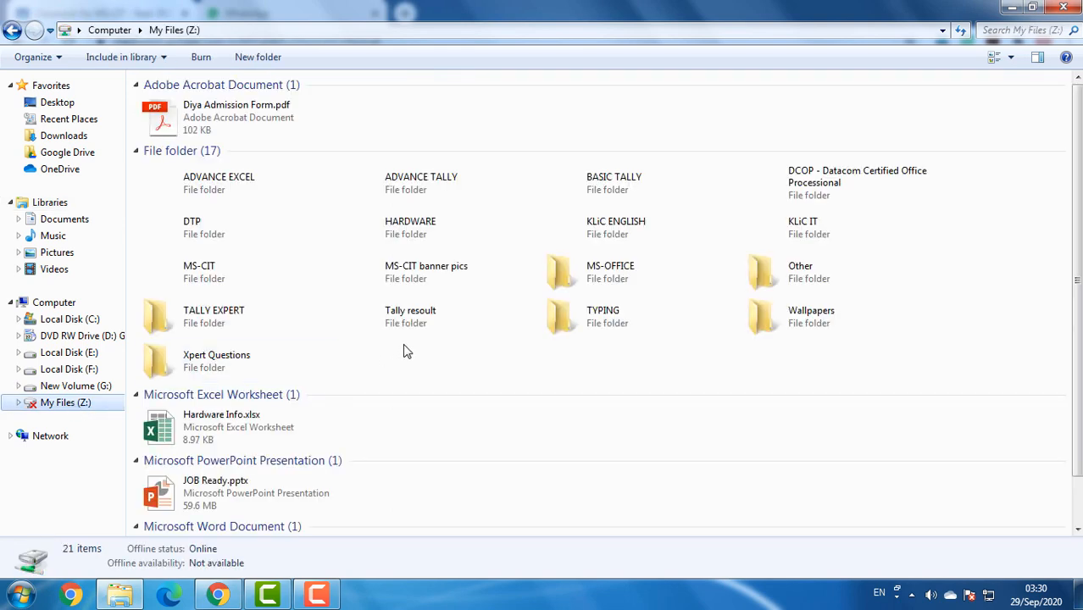
double_click(230, 283)
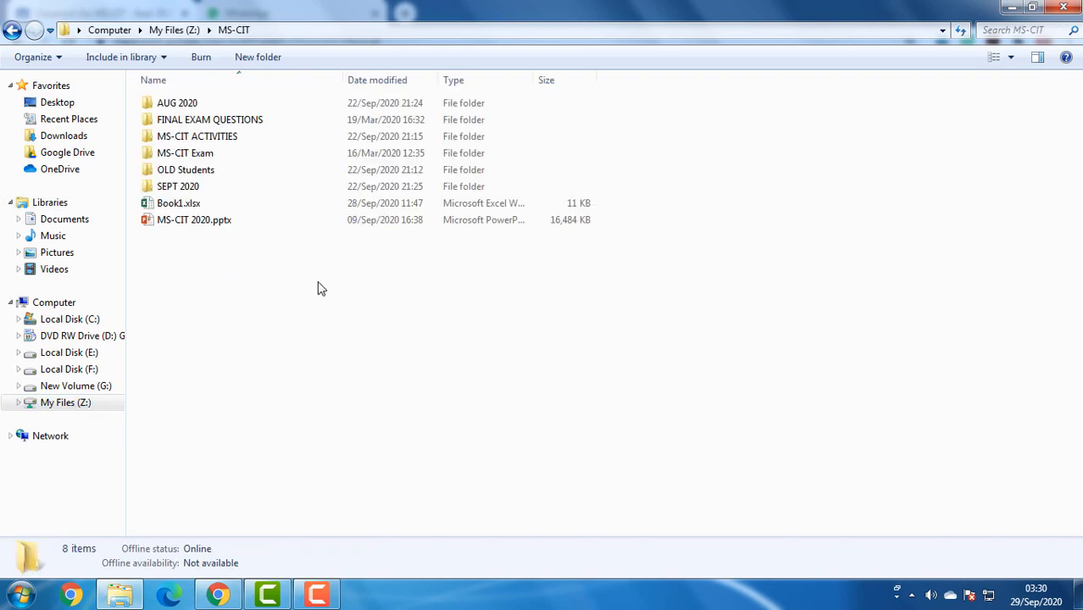
double_click(191, 188)
double_click(227, 153)
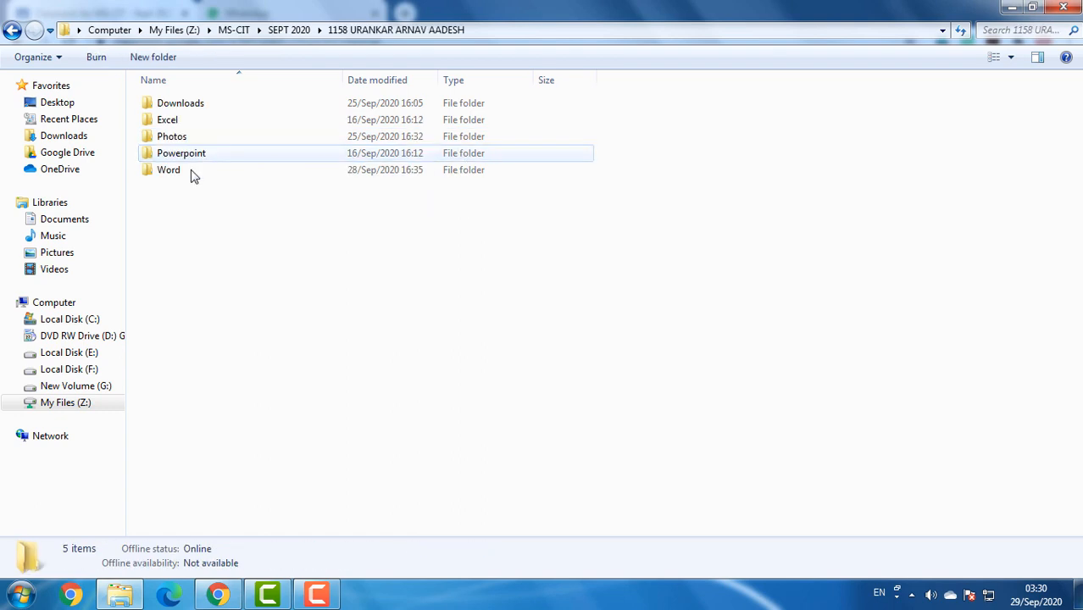
double_click(178, 174)
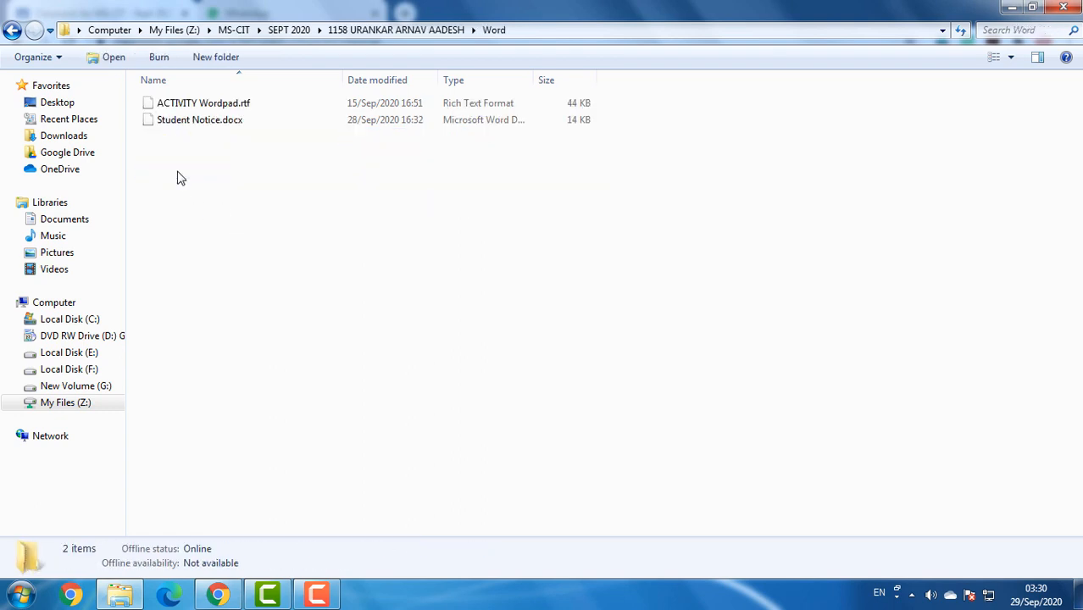
double_click(201, 120)
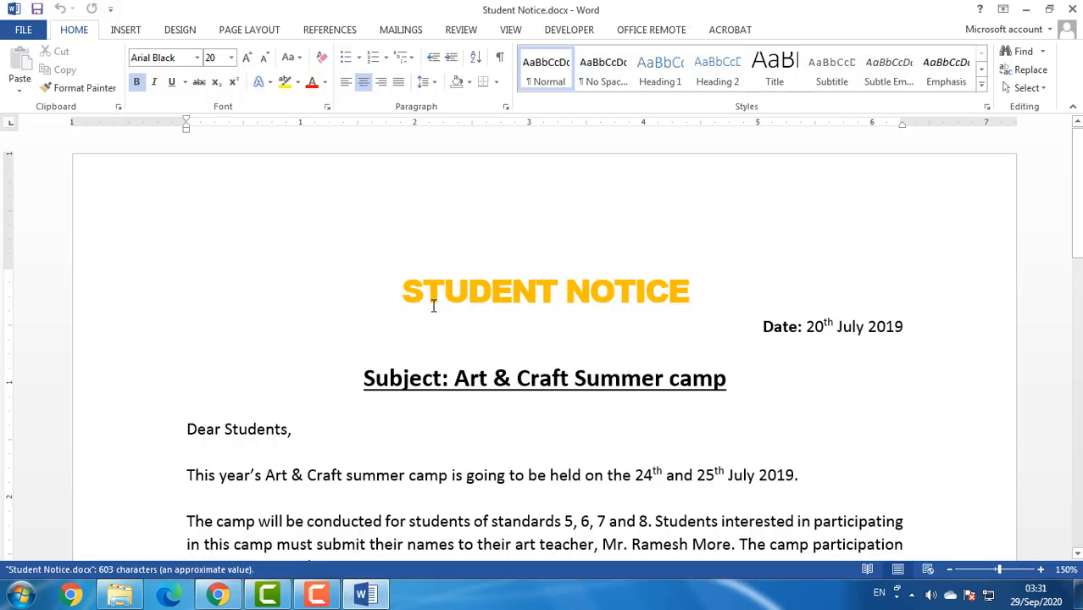
Step: Review the student notice from its title to the signature block and compare the available Home and Insert commands
scroll(434, 305, down, 2)
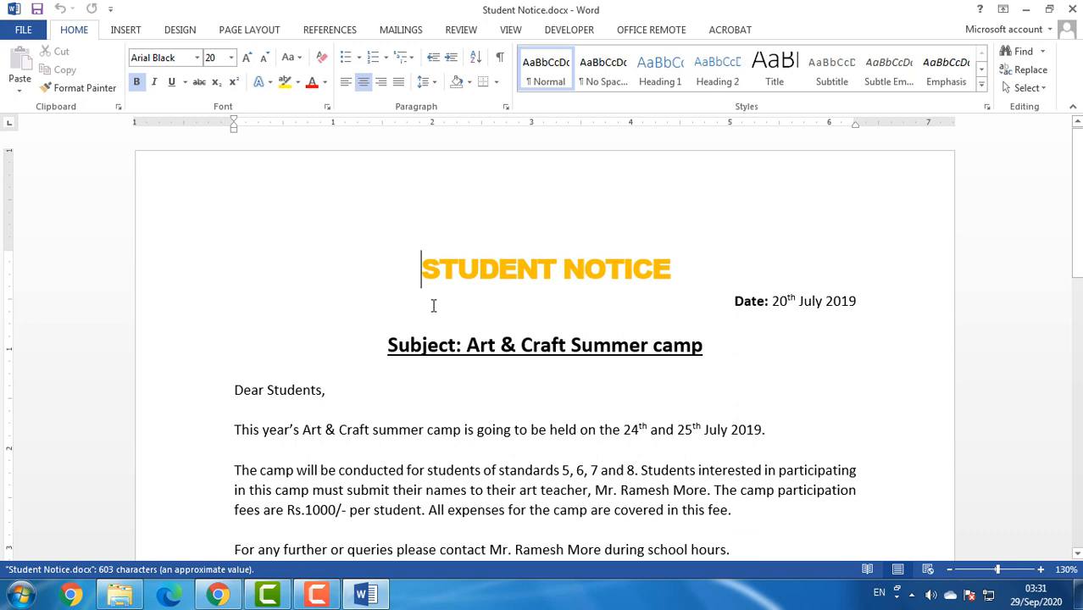
scroll(433, 306, down, 10)
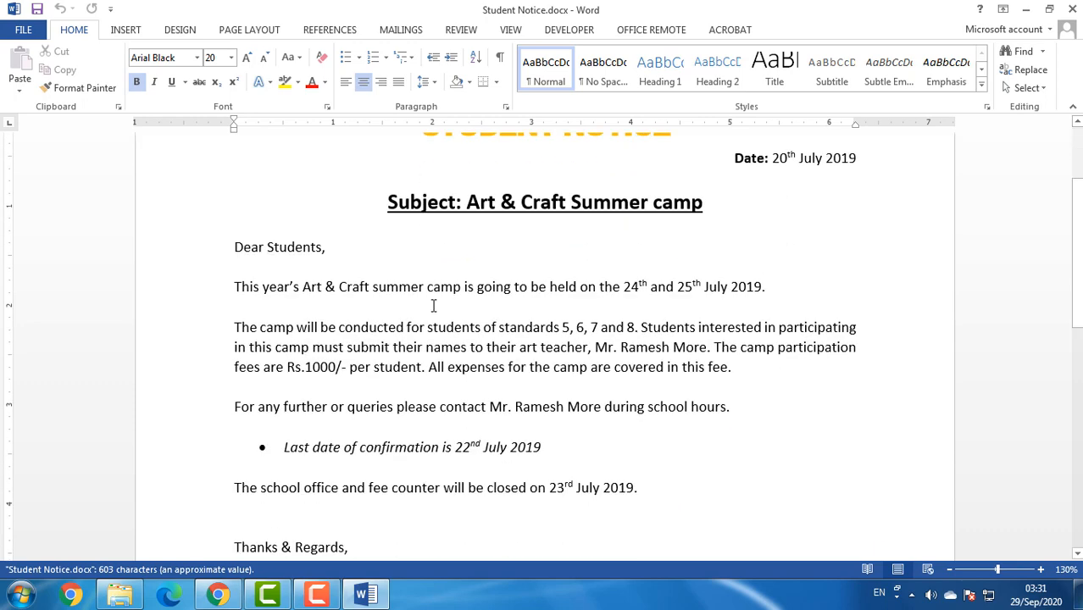
scroll(433, 306, up, 10)
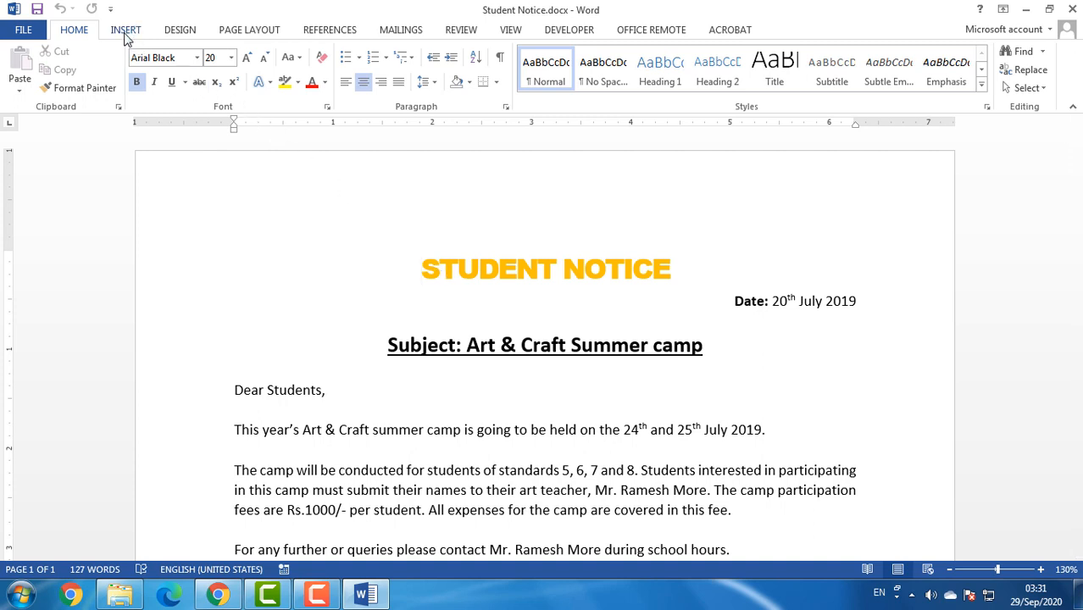
click(126, 30)
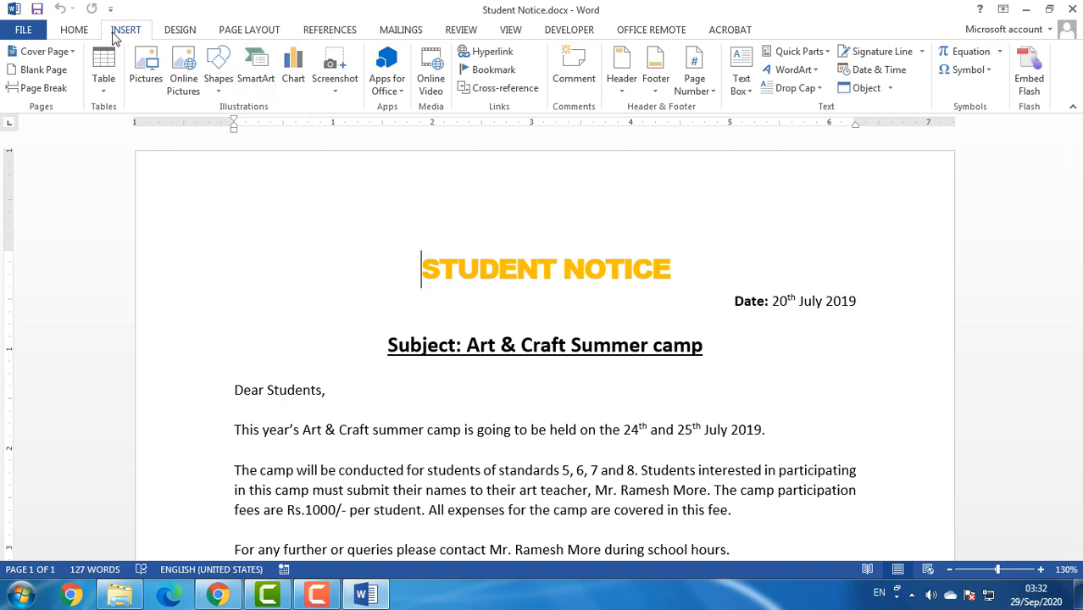
click(75, 31)
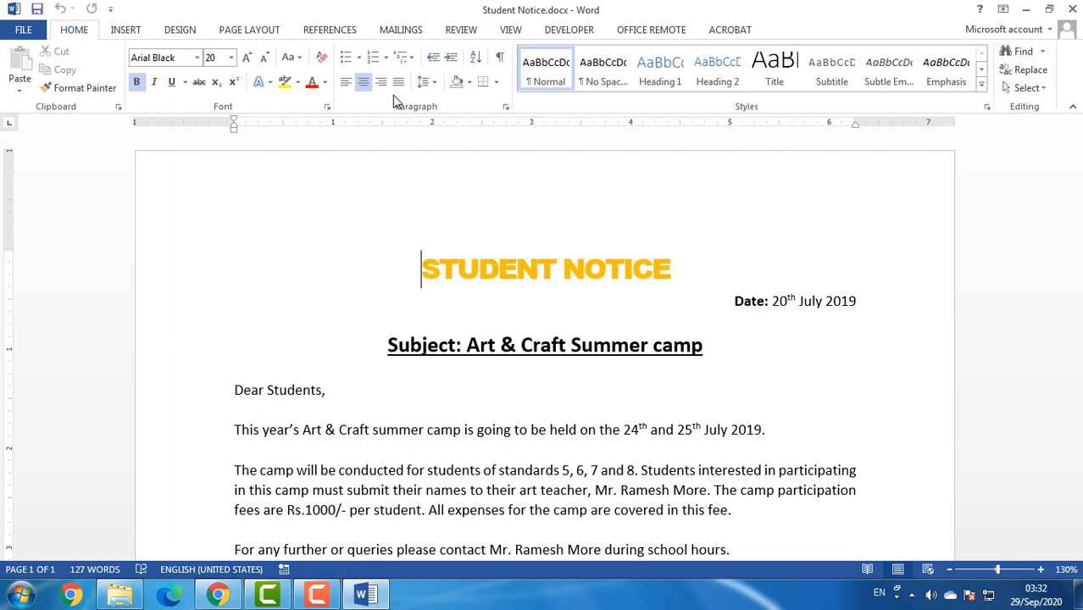
click(124, 31)
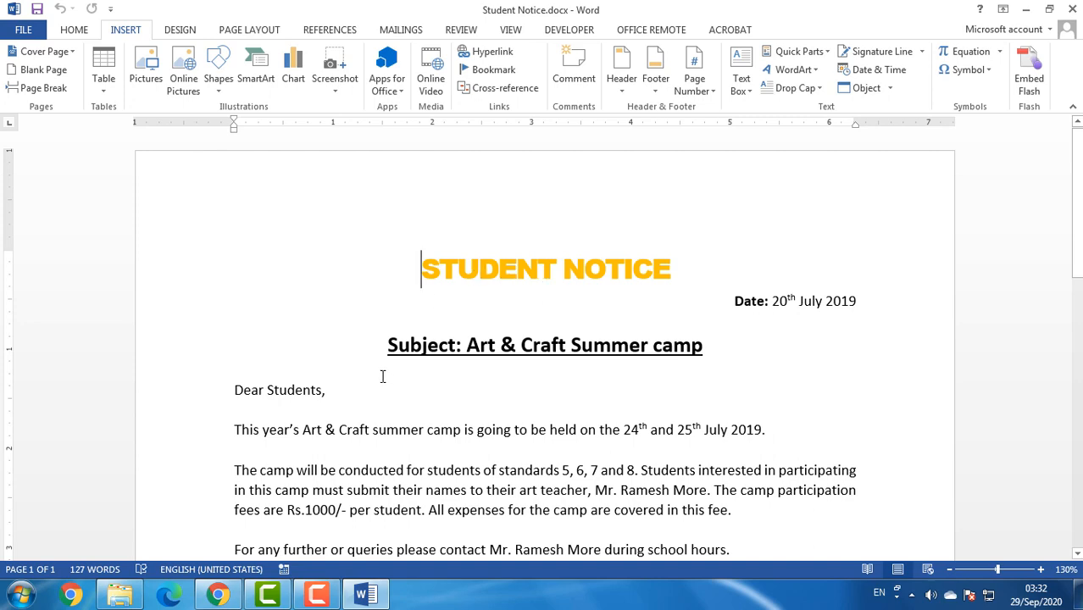
scroll(378, 373, down, 1)
scroll(379, 373, down, 6)
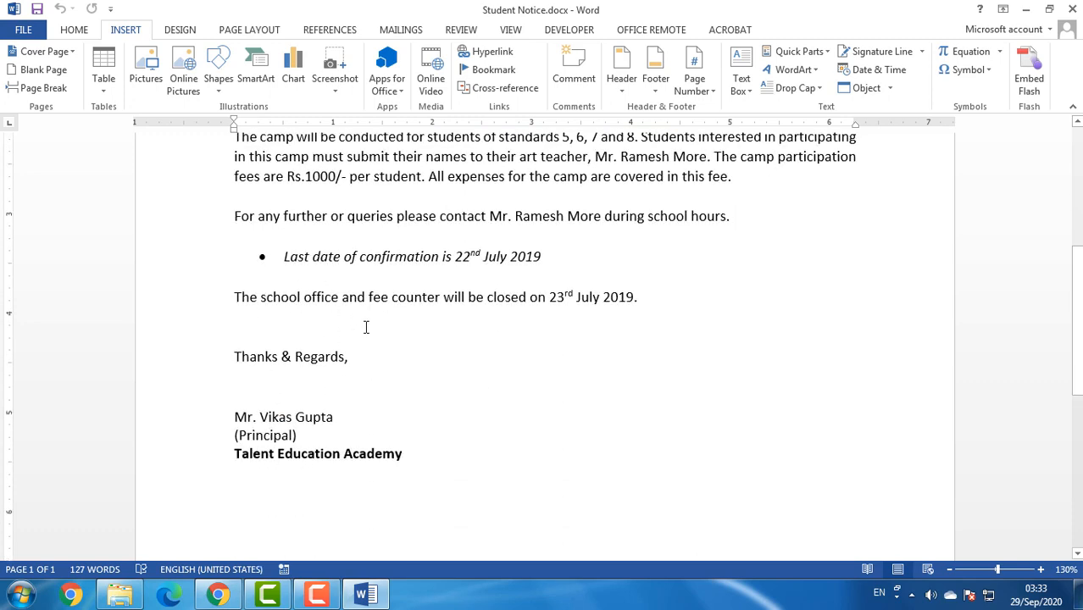
scroll(405, 362, up, 8)
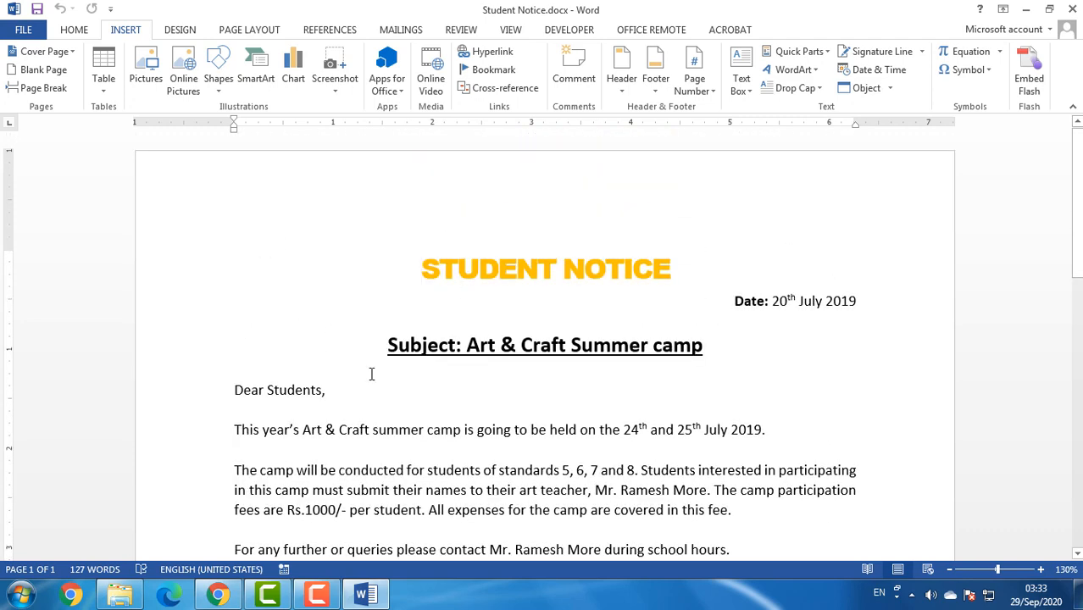
scroll(370, 372, down, 4)
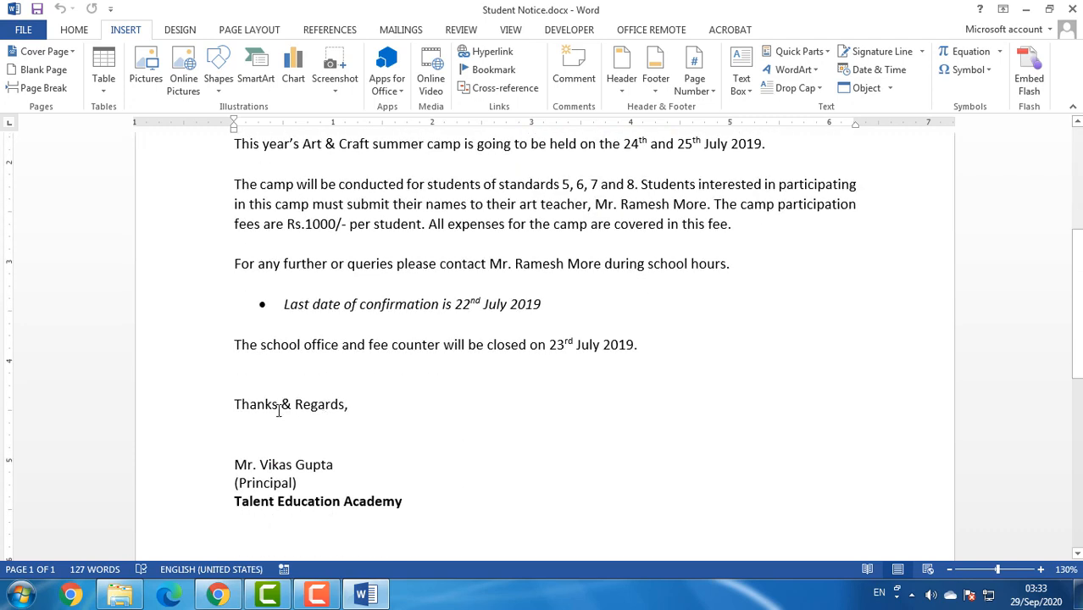
Step: Search the installed programs for "pointer" and launch PointerFocus to highlight the mouse pointer
click(244, 372)
click(24, 593)
click(44, 554)
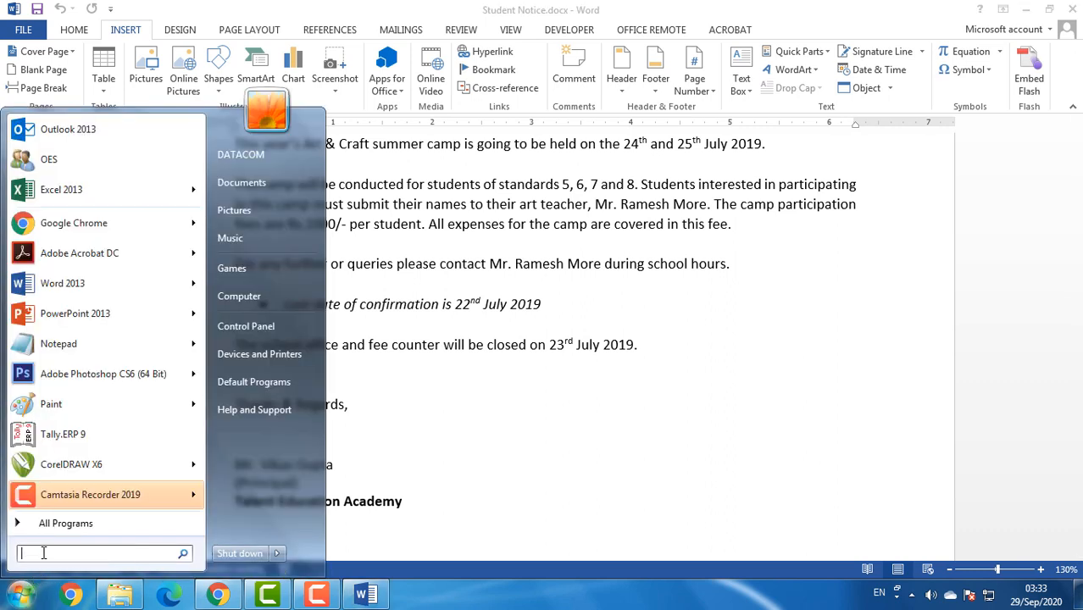
text(pointer)
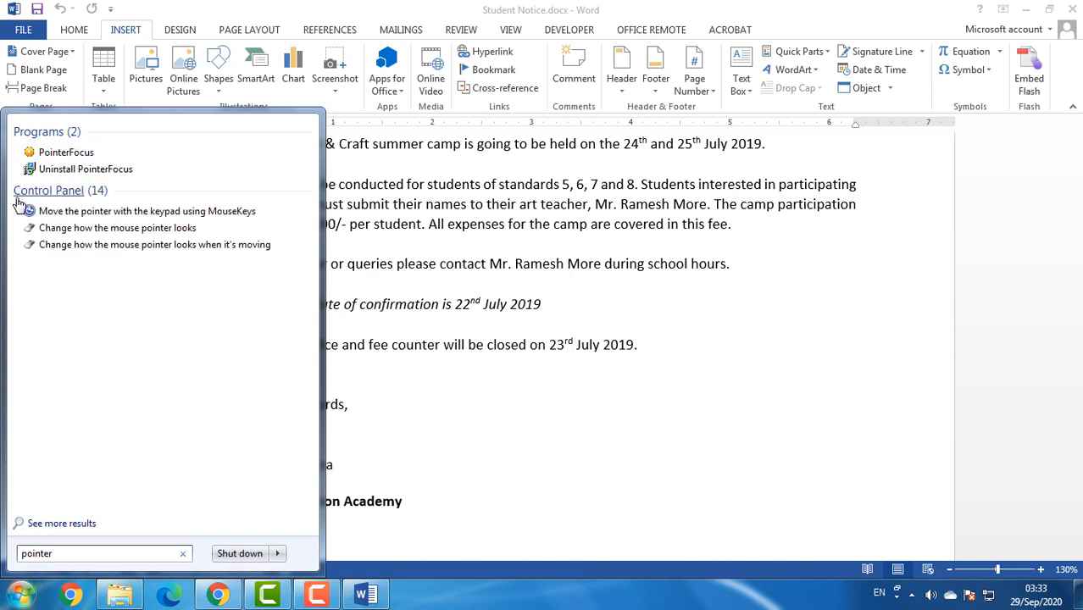
click(416, 366)
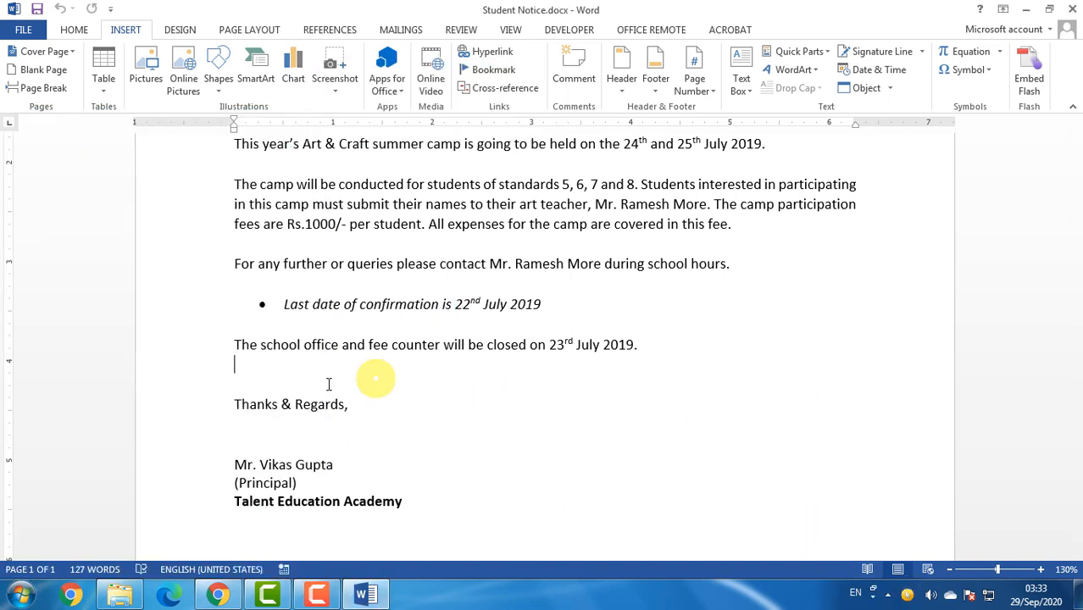
Step: Insert a table with 4 columns and 8 rows on the blank line below the school office and fee counter sentence
click(246, 372)
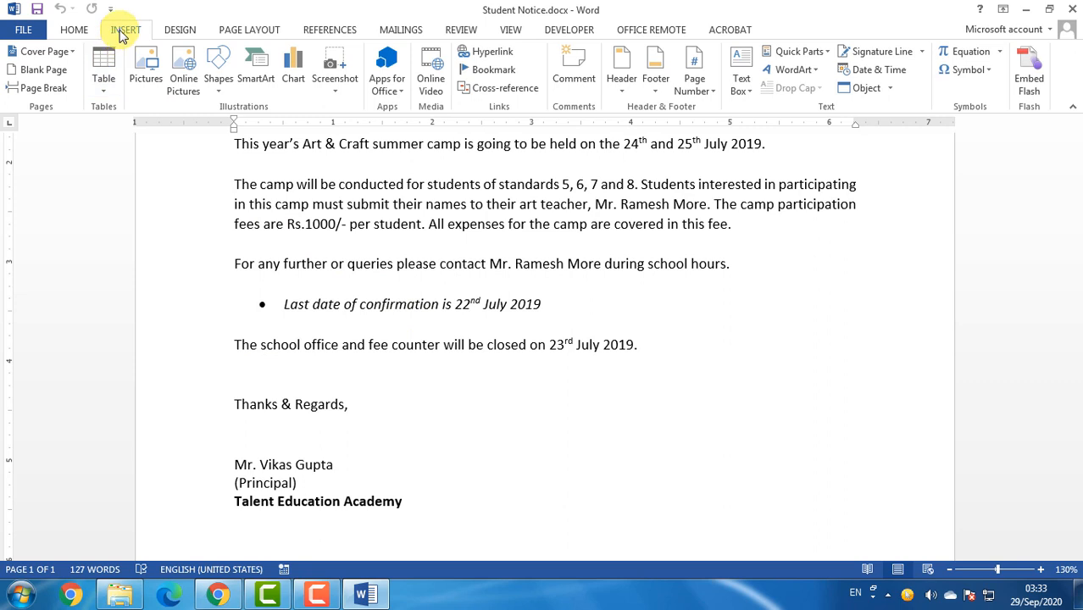
click(103, 85)
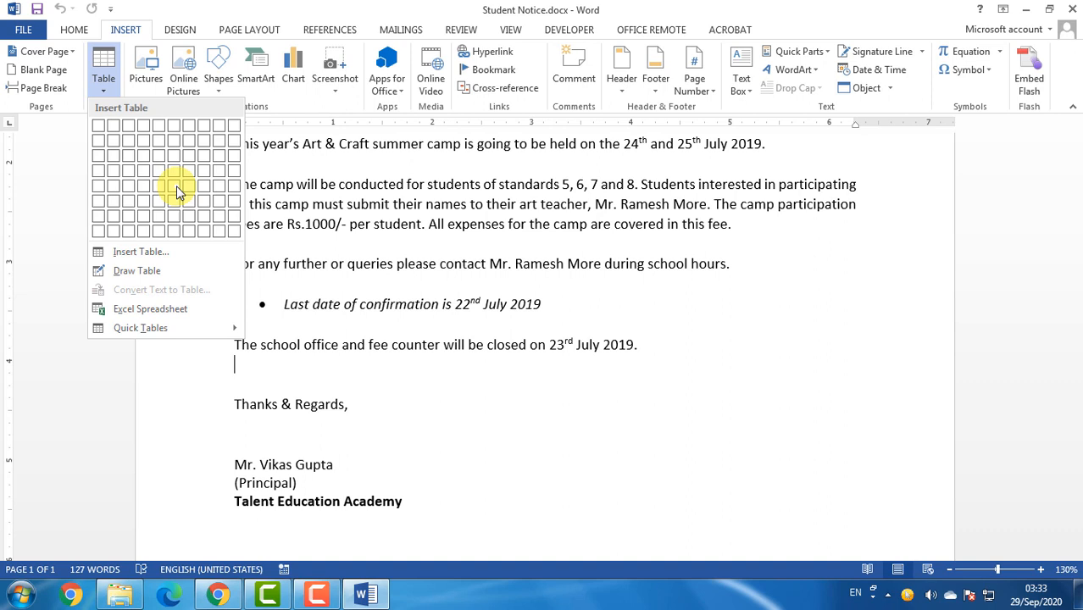
click(140, 252)
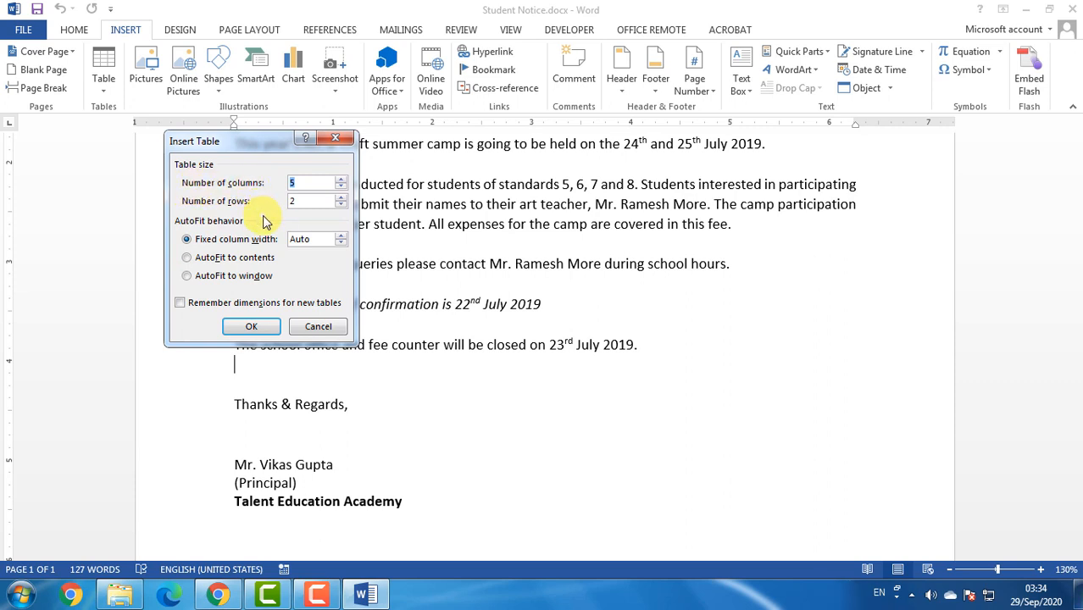
click(296, 185)
double_click(296, 185)
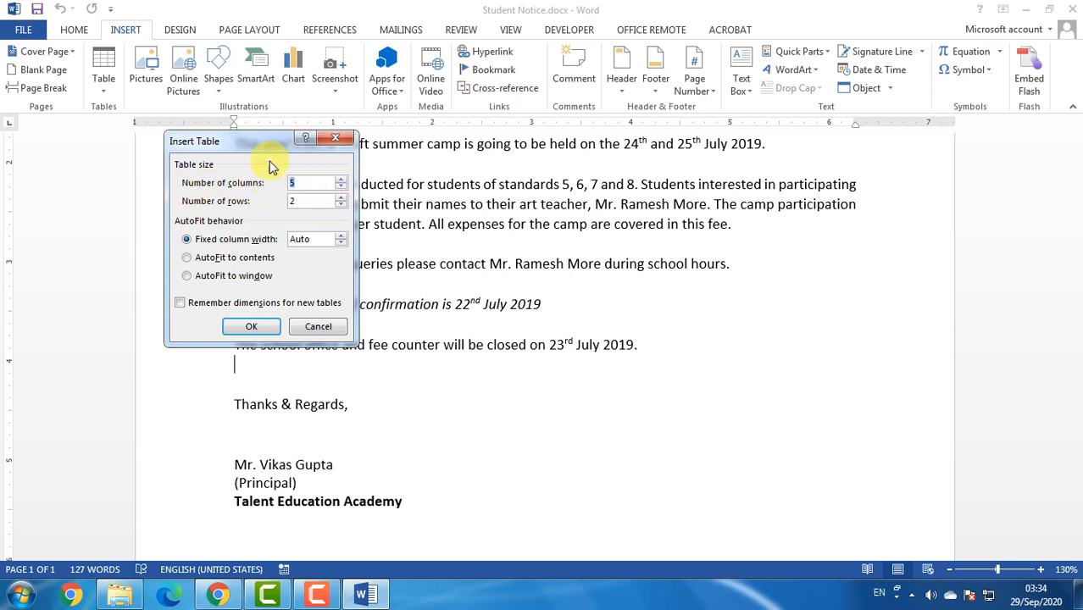
text(4)
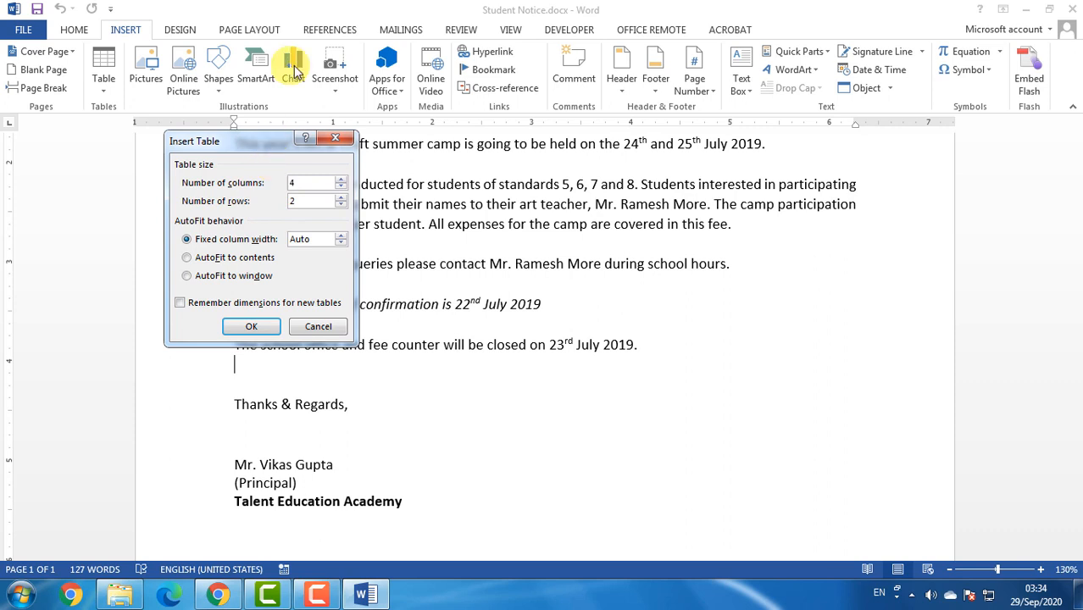
key(Tab)
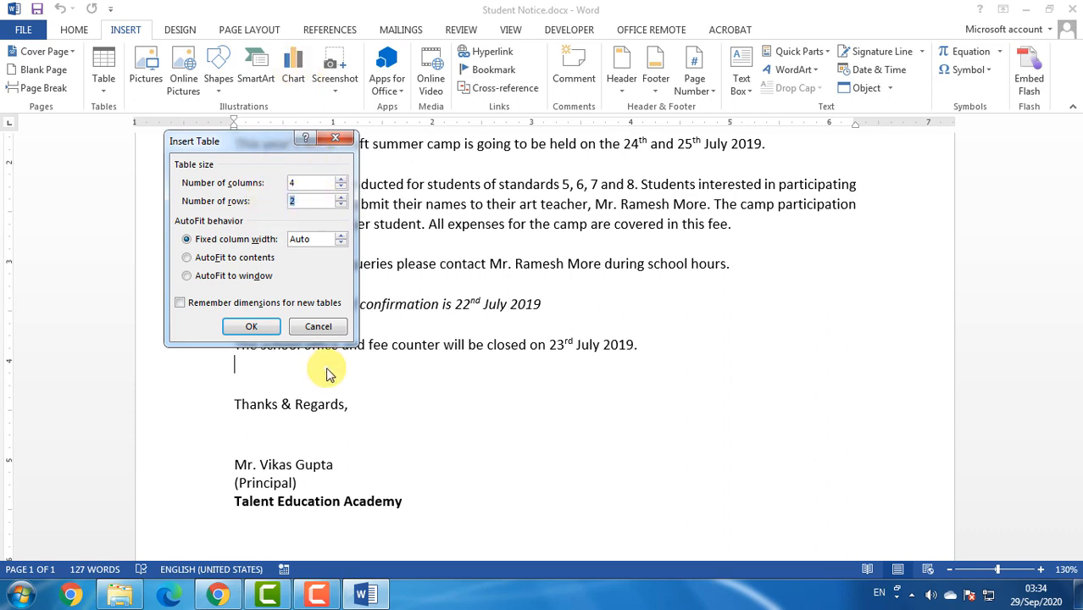
text(8)
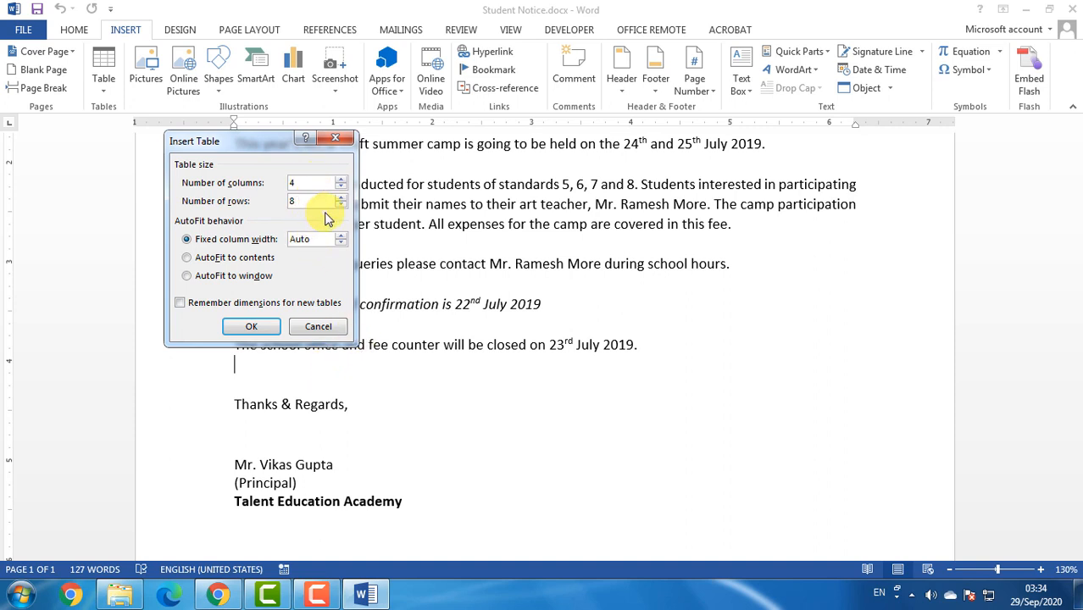
click(250, 327)
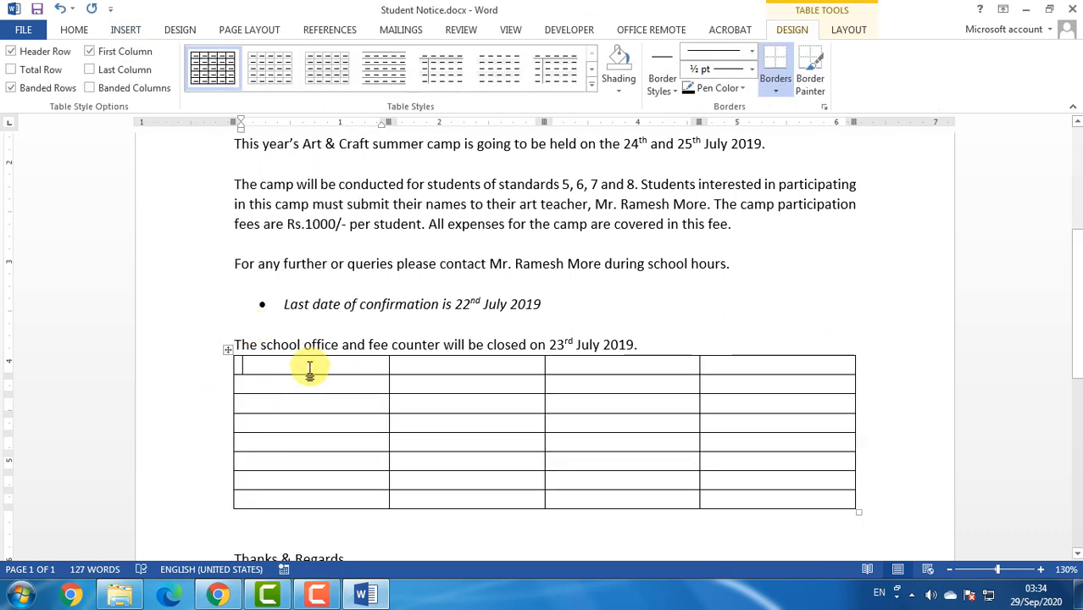
Step: Highlight the table's four columns one after another to point out the column layout
drag(309, 387, 326, 491)
drag(449, 365, 469, 479)
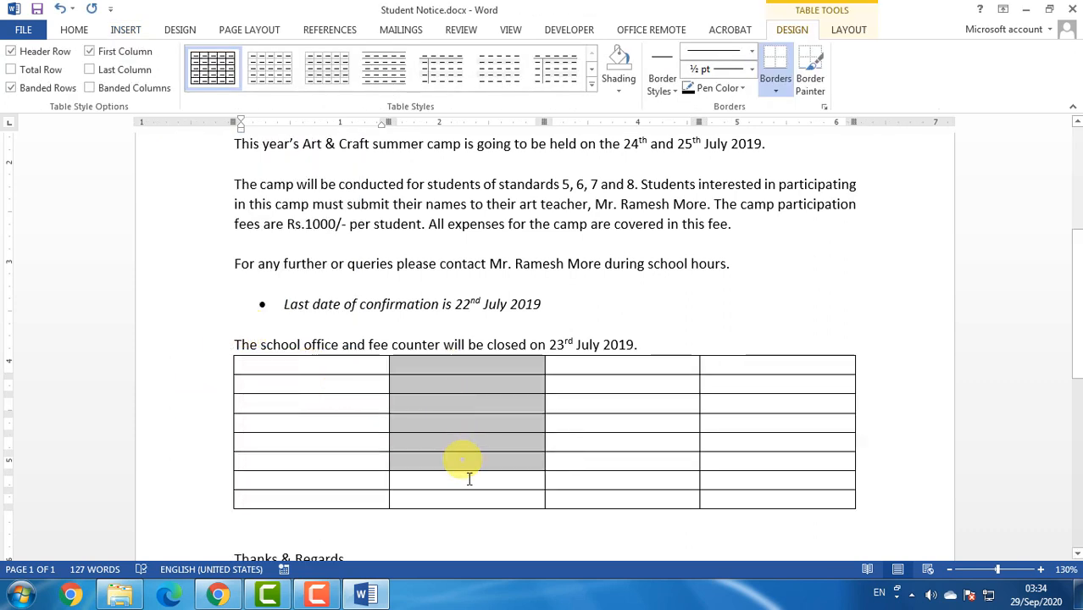
drag(608, 364, 612, 477)
drag(738, 372, 755, 482)
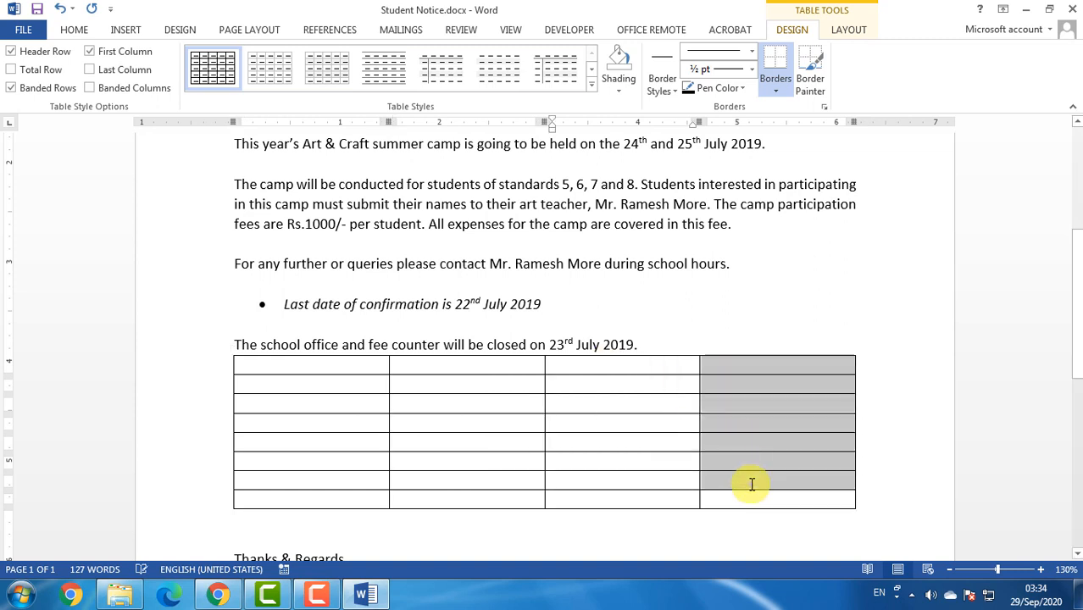
Step: Highlight the table's eight rows one by one from the first to the last, then clear the selection
click(181, 364)
click(175, 384)
click(178, 404)
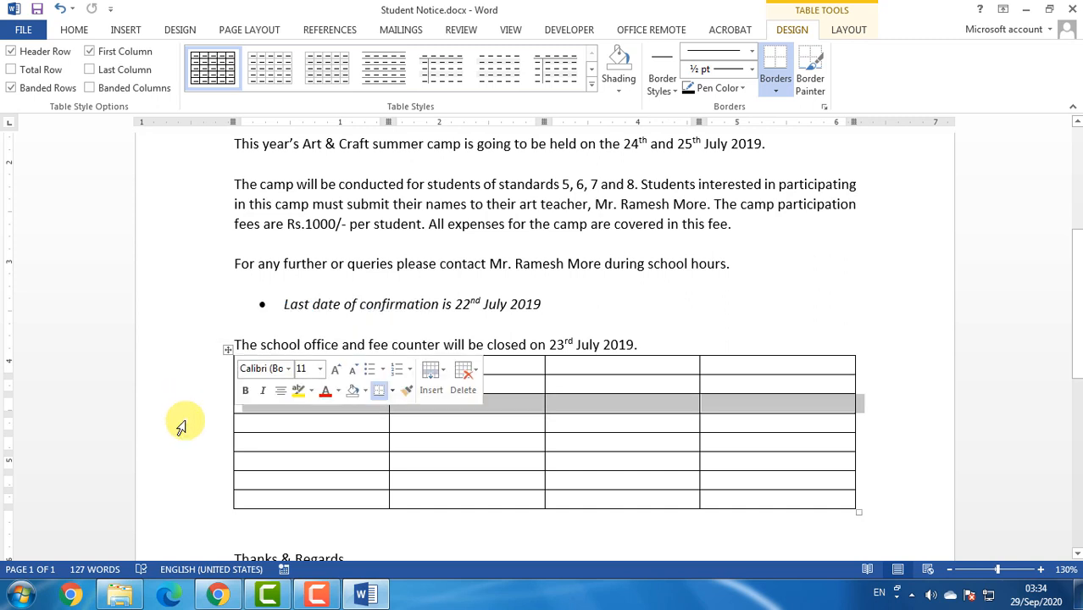
click(181, 423)
click(184, 442)
click(178, 462)
click(188, 481)
click(182, 500)
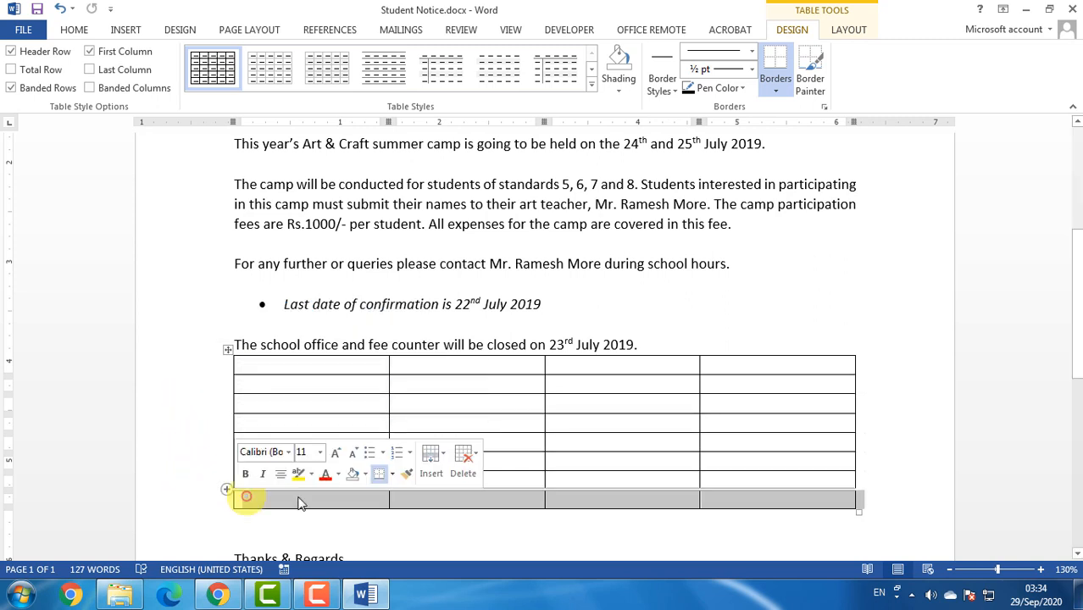
click(421, 423)
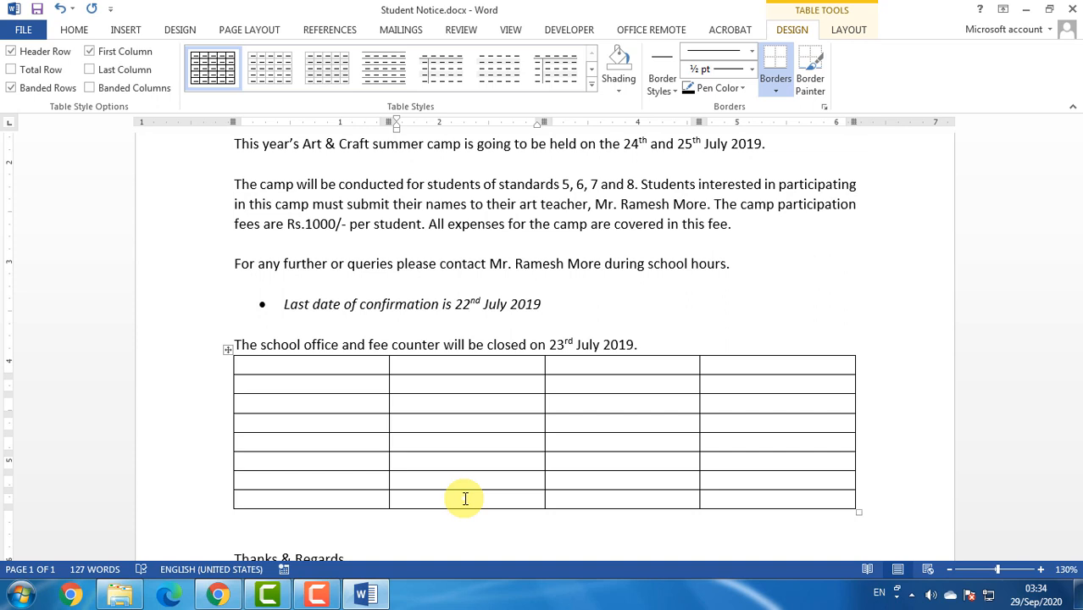
Step: Fill the table's header row with Sr No., Student Name, Percentage and Result
scroll(381, 398, down, 1)
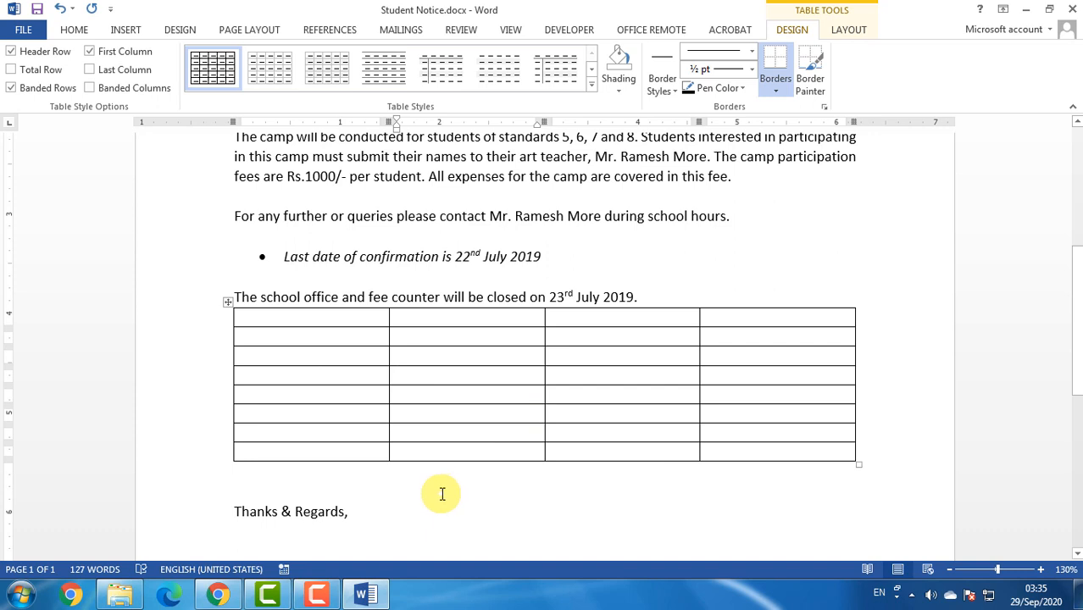
click(266, 316)
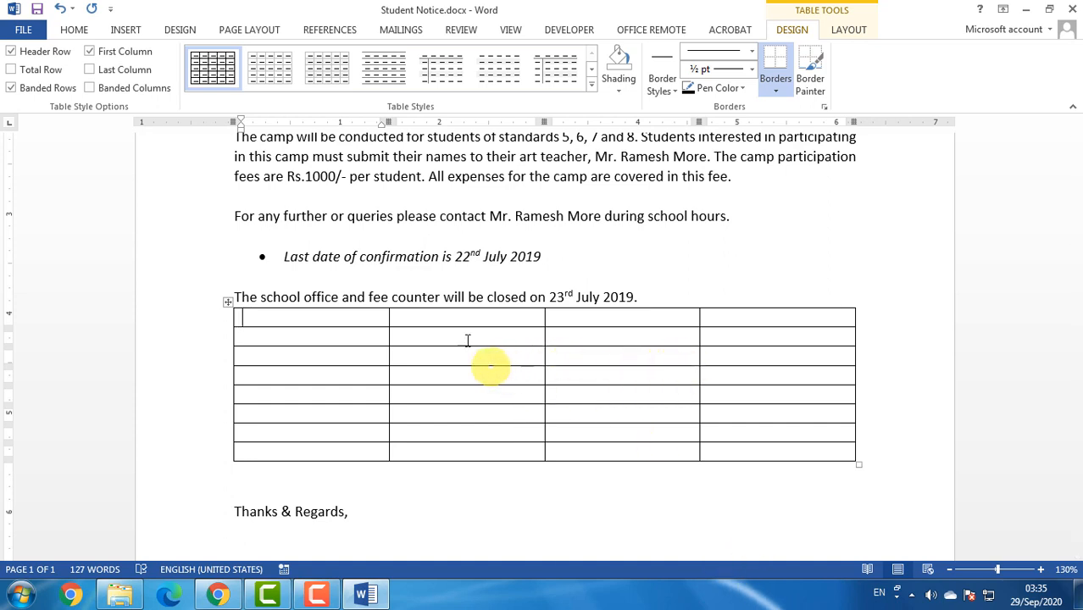
click(213, 316)
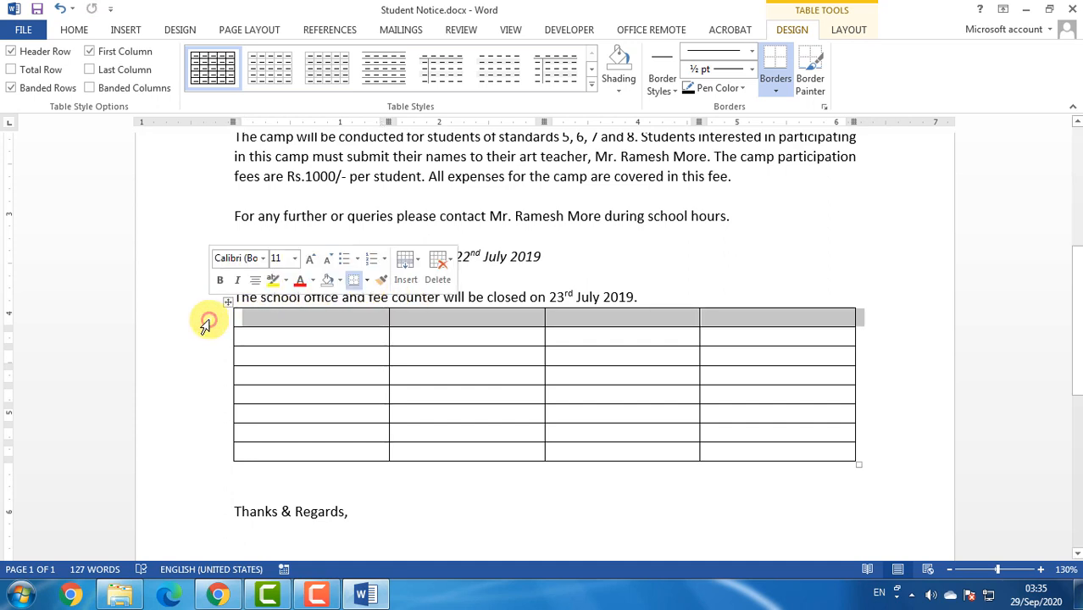
click(271, 322)
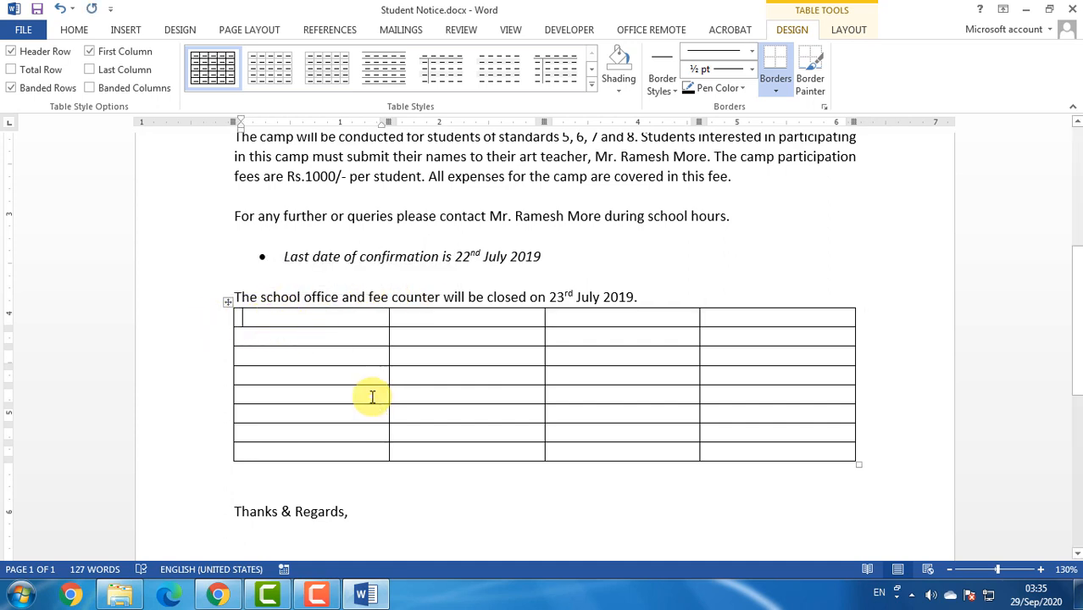
text(Sr No)
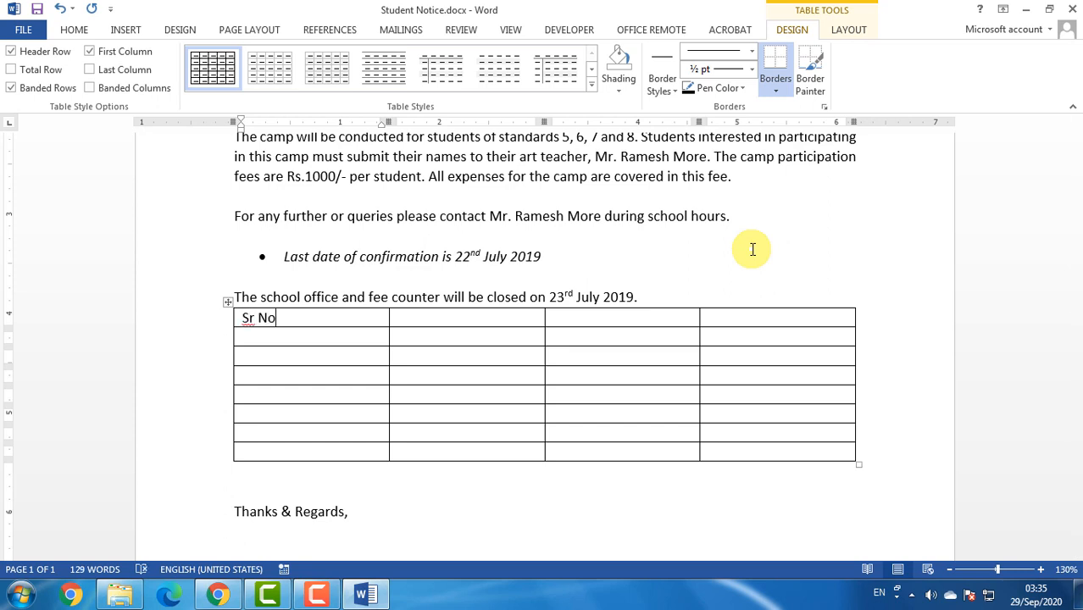
text(.)
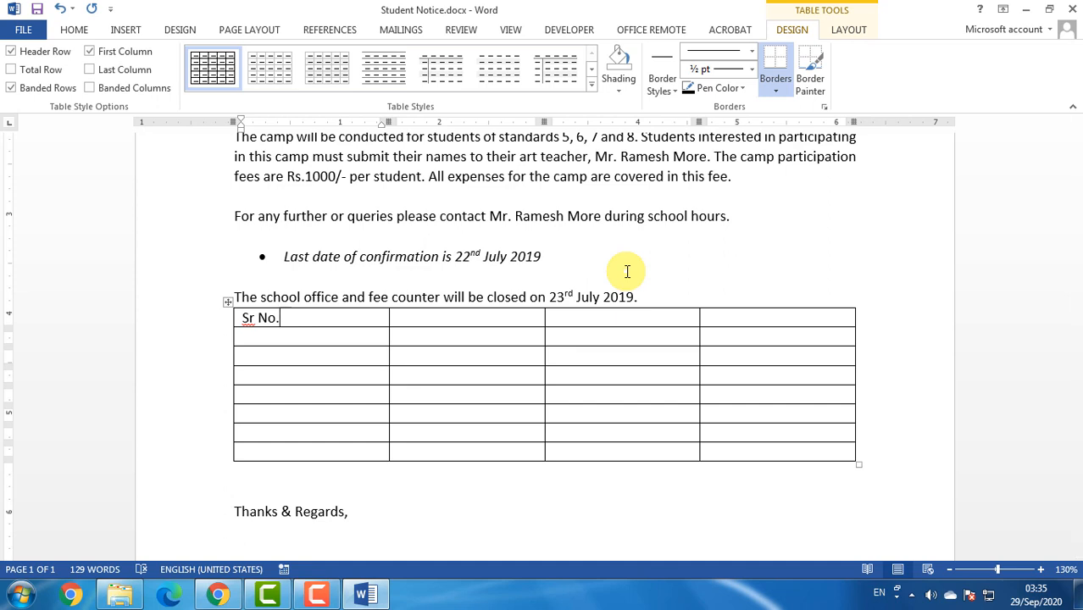
key(Tab)
text(Student Nam)
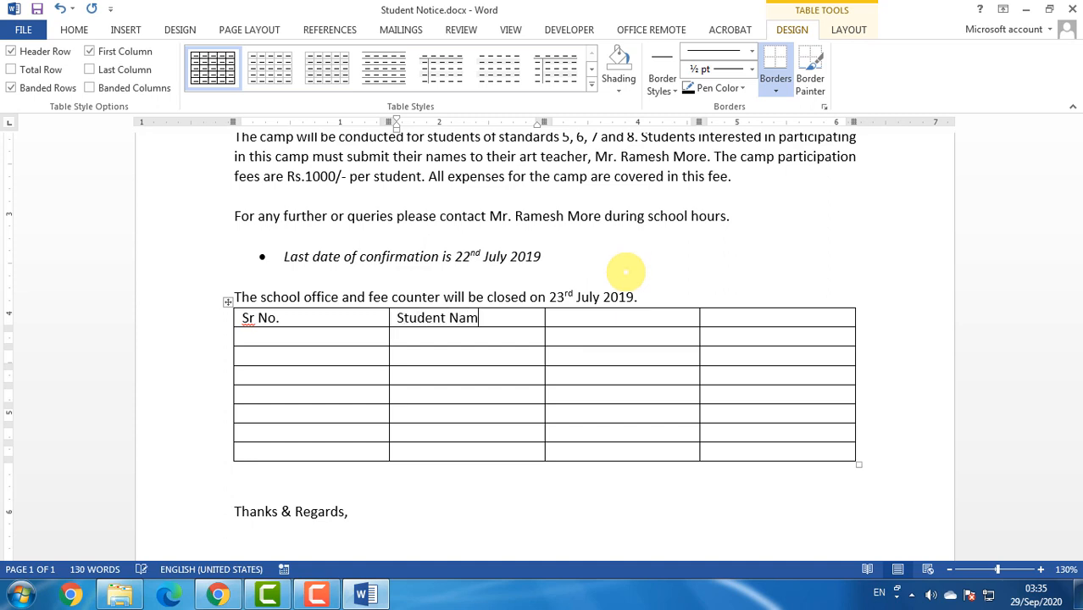
text(e)
key(Tab)
text(Perce)
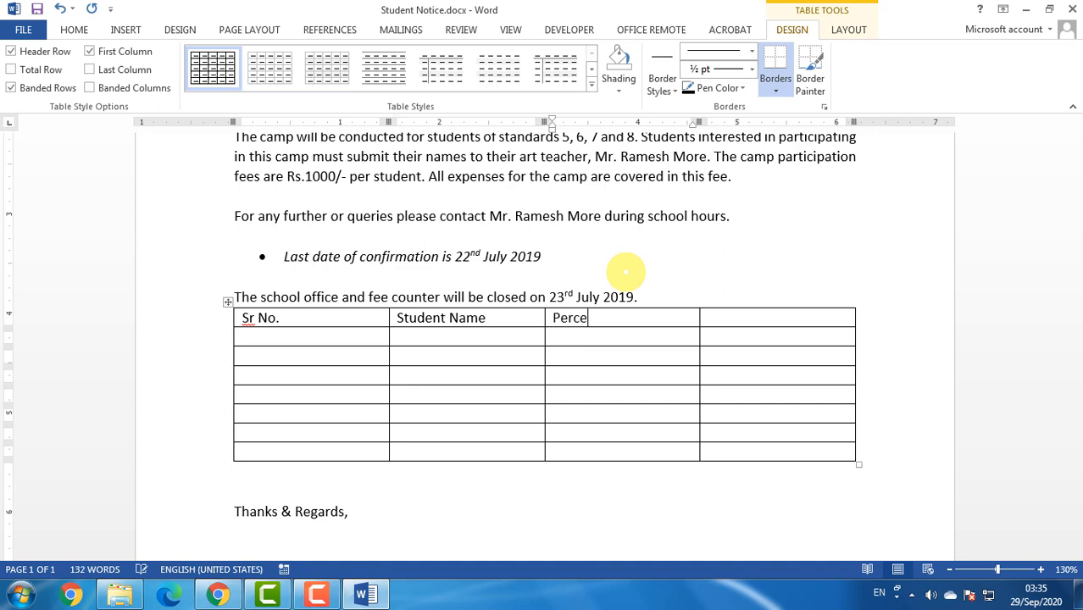
text(ntage)
key(Tab)
text(Result)
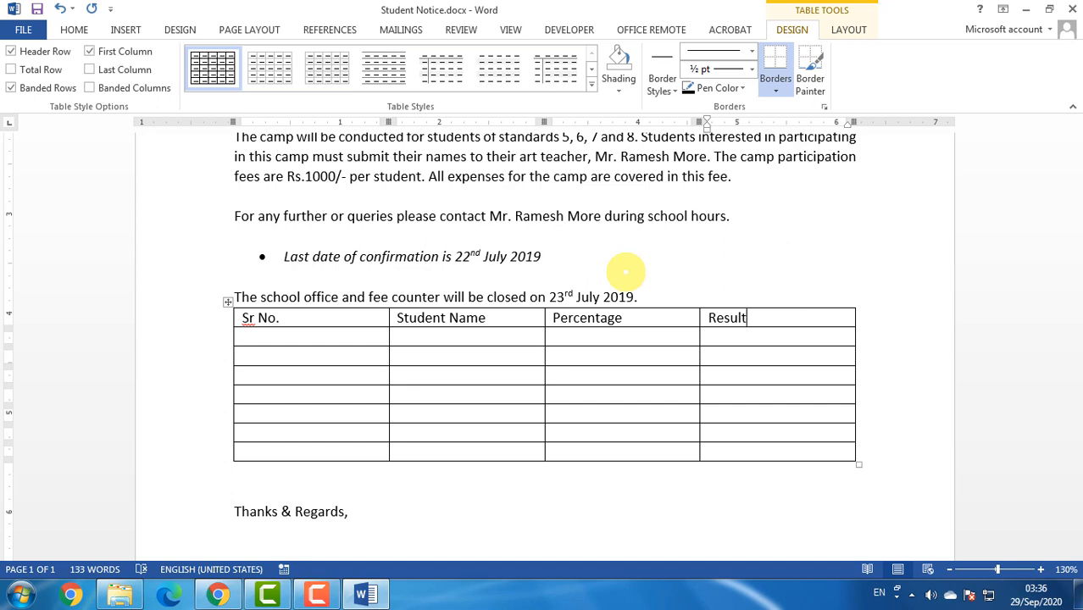
Step: Fill the first record row with serial number 1, the student's first name, 75% and Pass
key(Tab)
text(1)
key(Tab)
text(Vijaya)
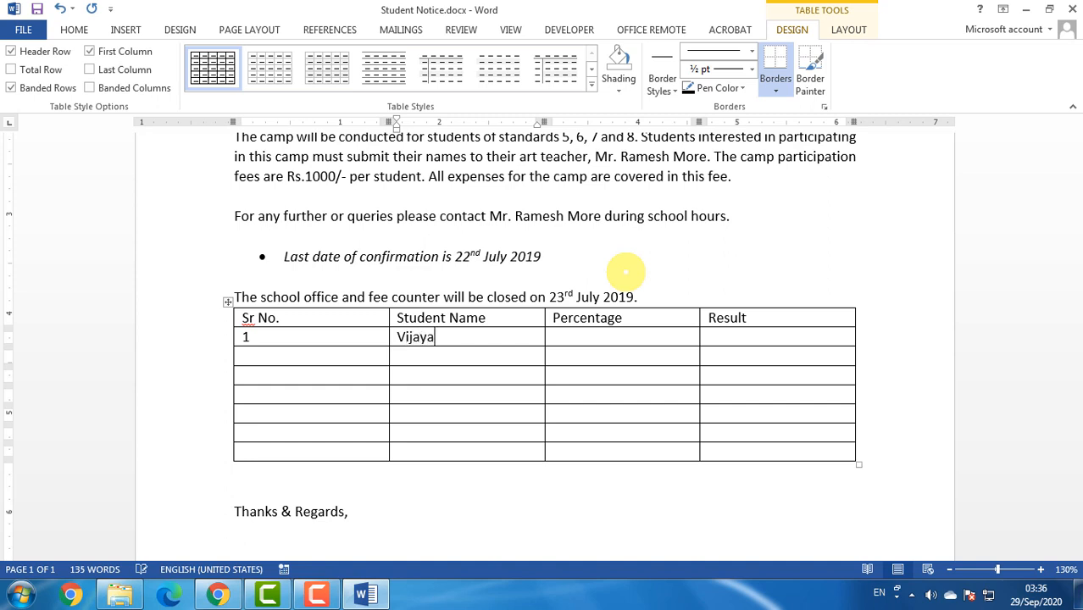
key(Tab)
text(75%)
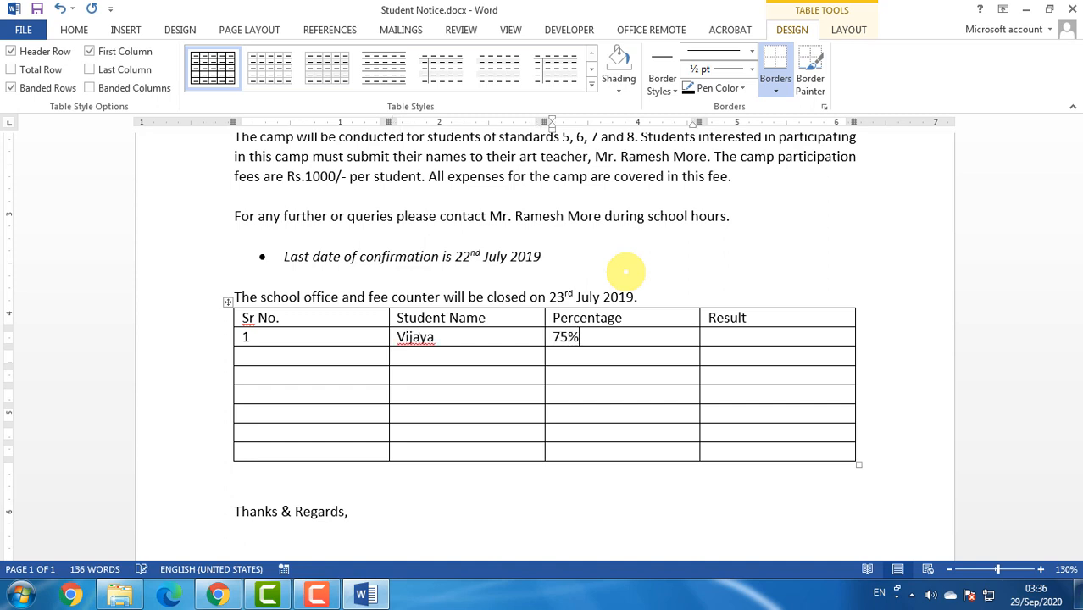
key(Tab)
text(Pass)
Step: Fill the second record row with serial number 2, the student's first name, 65% and Pass, and move to the following row
key(Tab)
text(2)
key(Tab)
text(Vi)
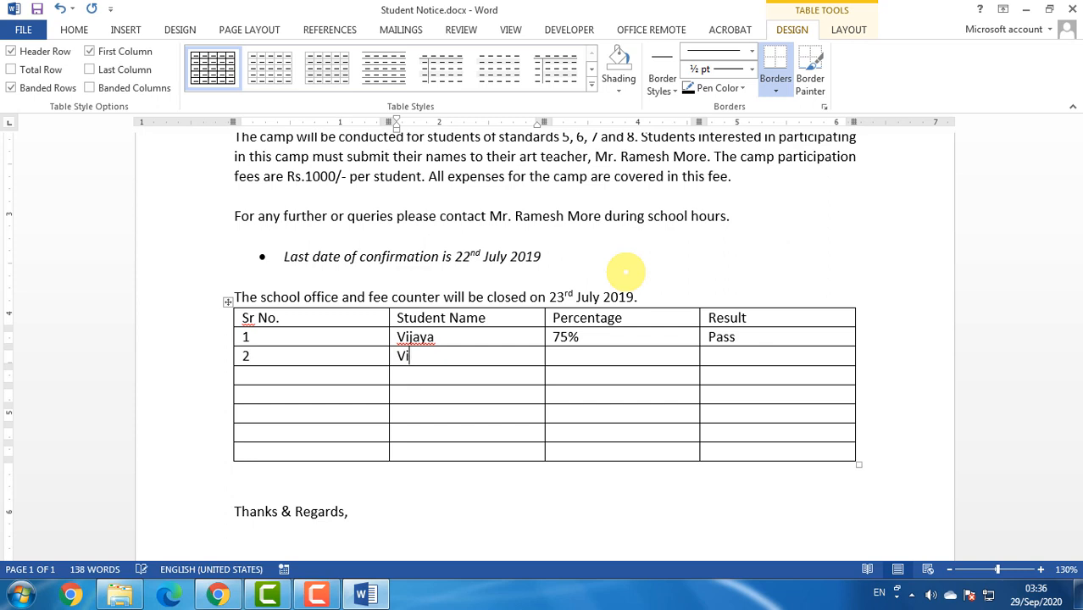
text(kas)
key(Tab)
text(65)
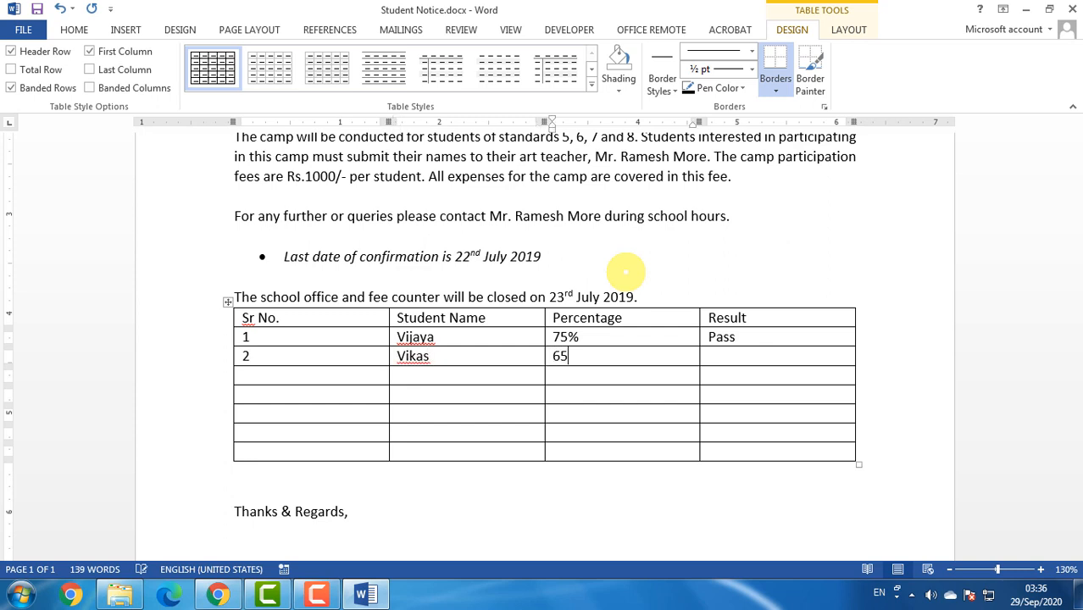
text(%)
key(Tab)
text(Pass)
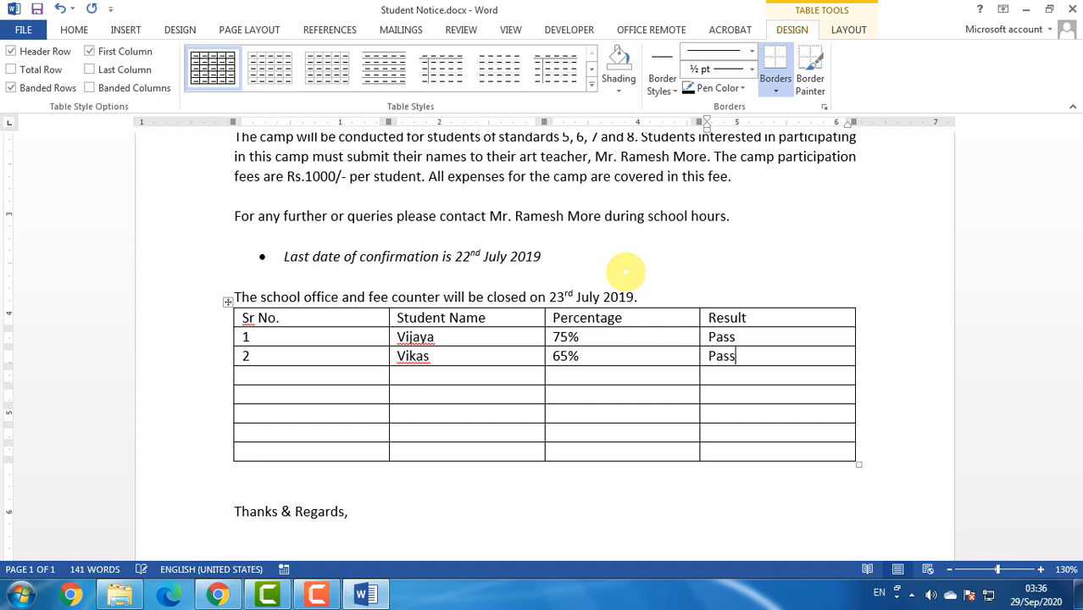
key(Tab)
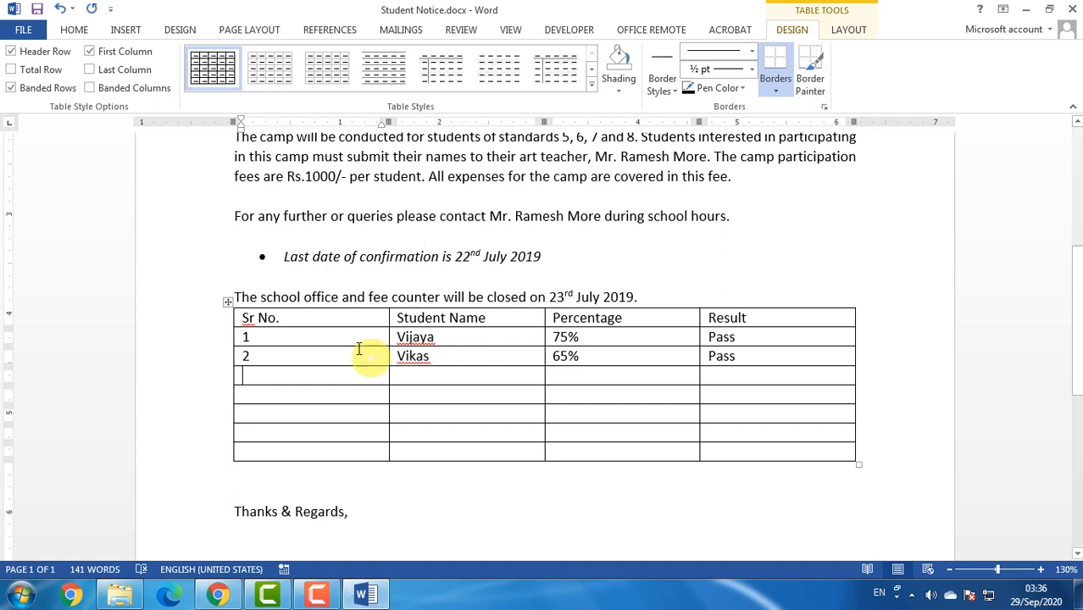
Step: Compare the available commands with the cursor outside the table and with it in the first student's name cell
click(123, 30)
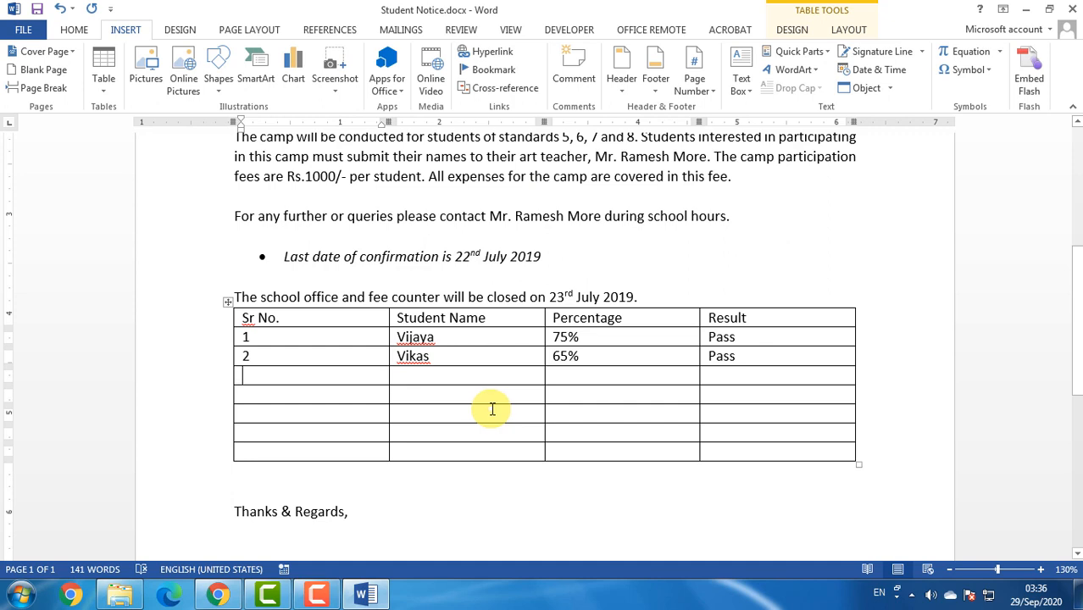
scroll(508, 429, up, 1)
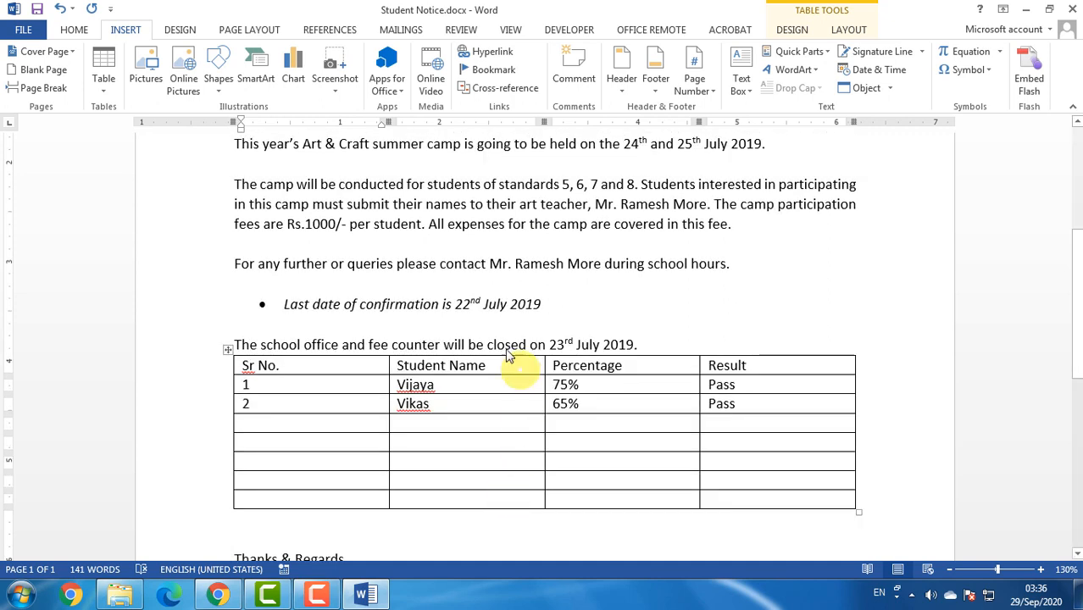
click(486, 319)
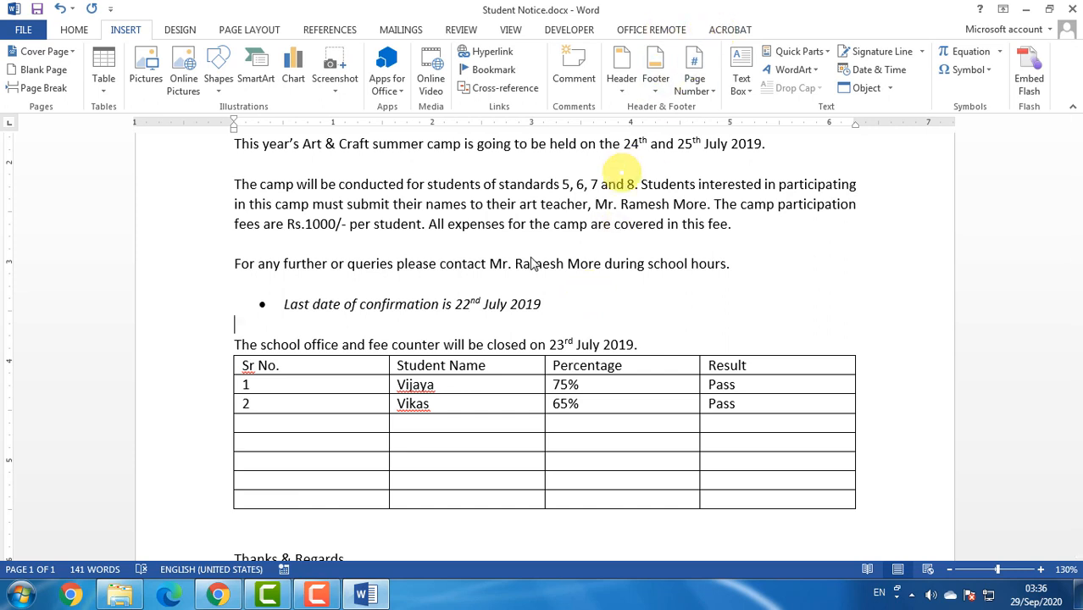
click(474, 386)
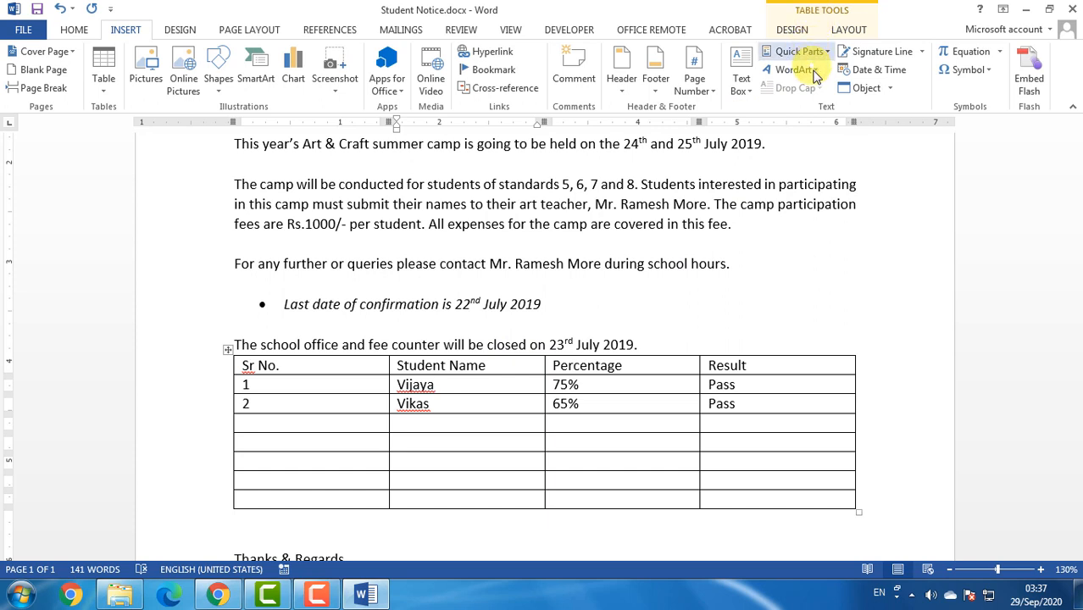
Step: Examine the table's Design and Layout tools, alternating between the two sets while the cursor is in the first student's name cell
click(793, 30)
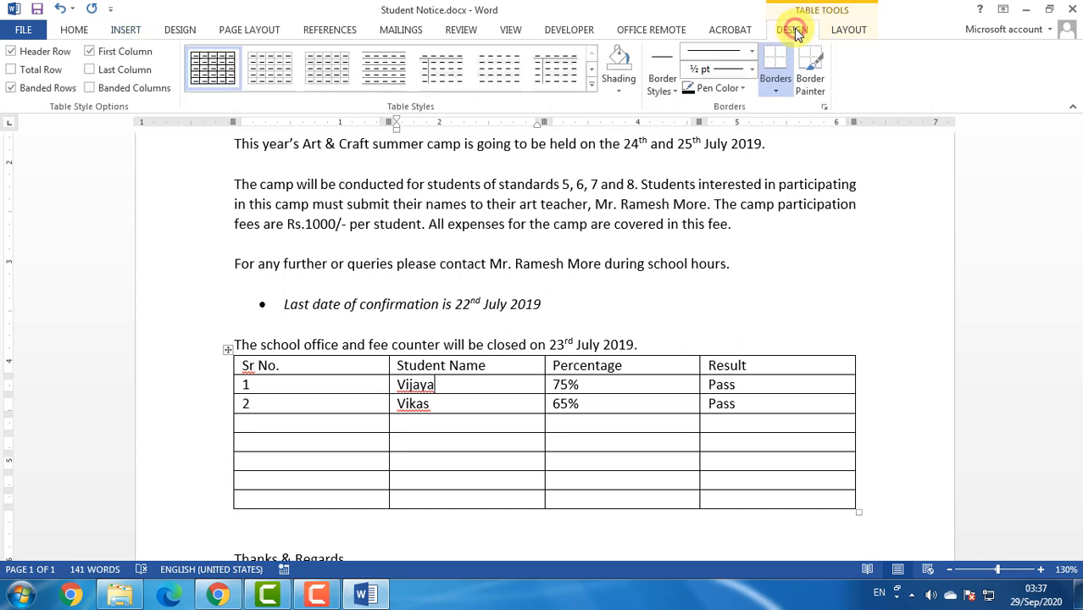
click(834, 31)
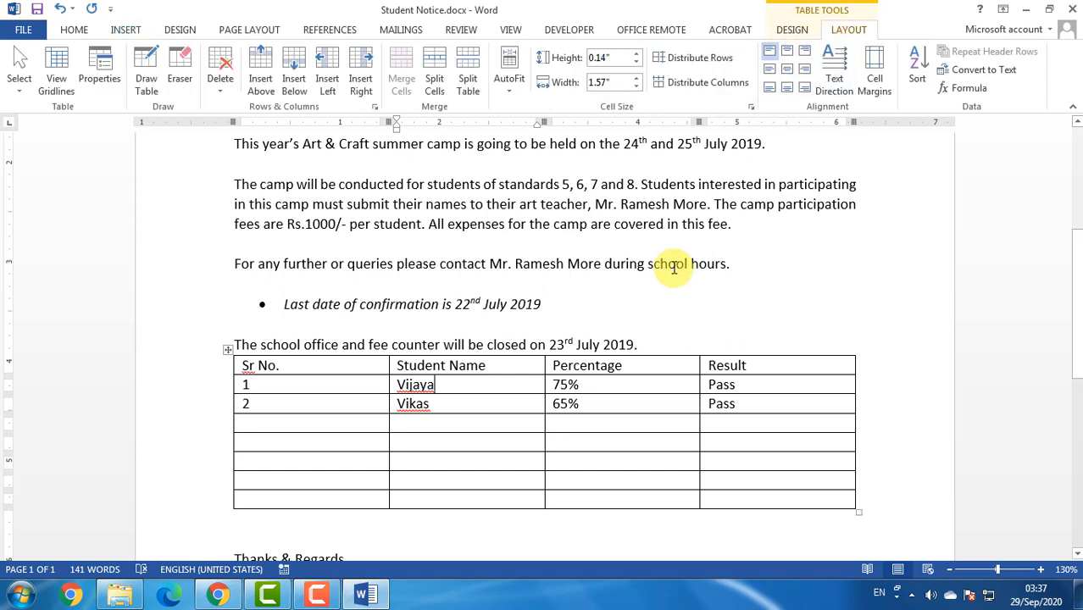
click(794, 32)
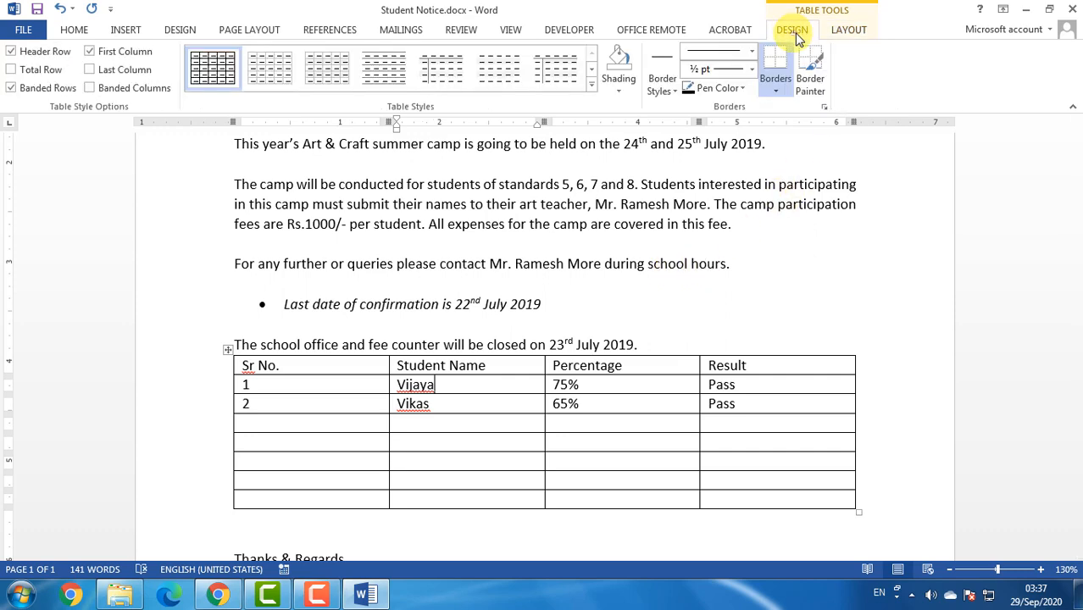
click(848, 31)
click(794, 31)
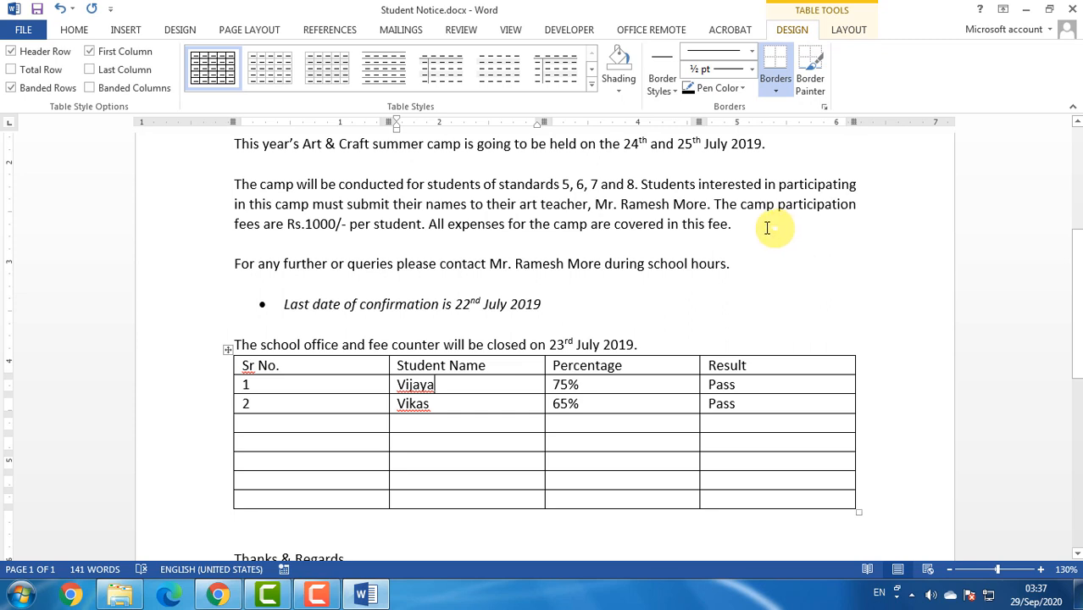
click(469, 205)
click(449, 385)
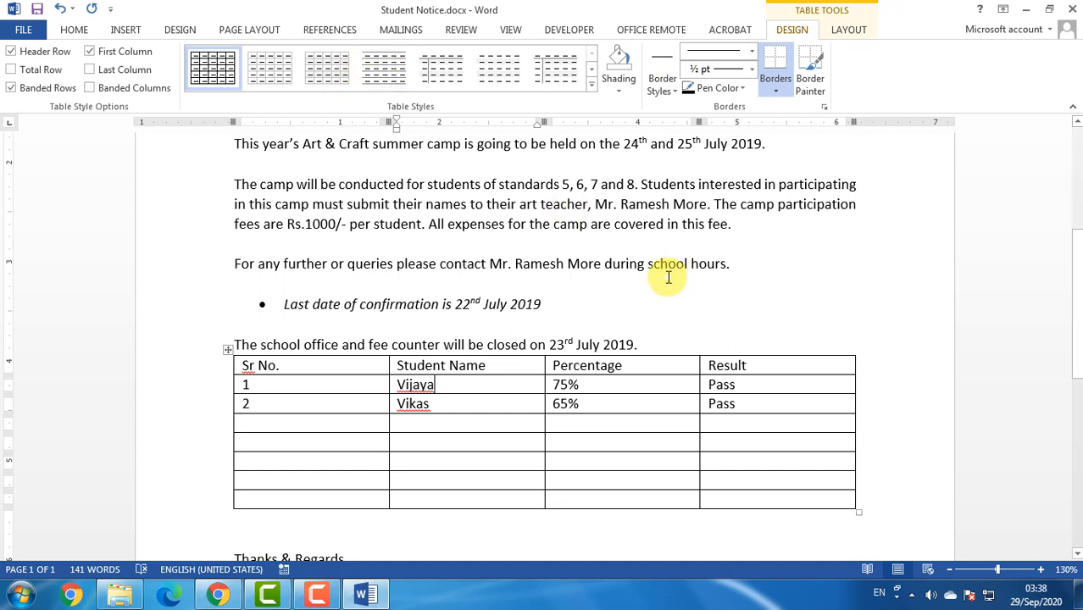
click(832, 29)
click(793, 32)
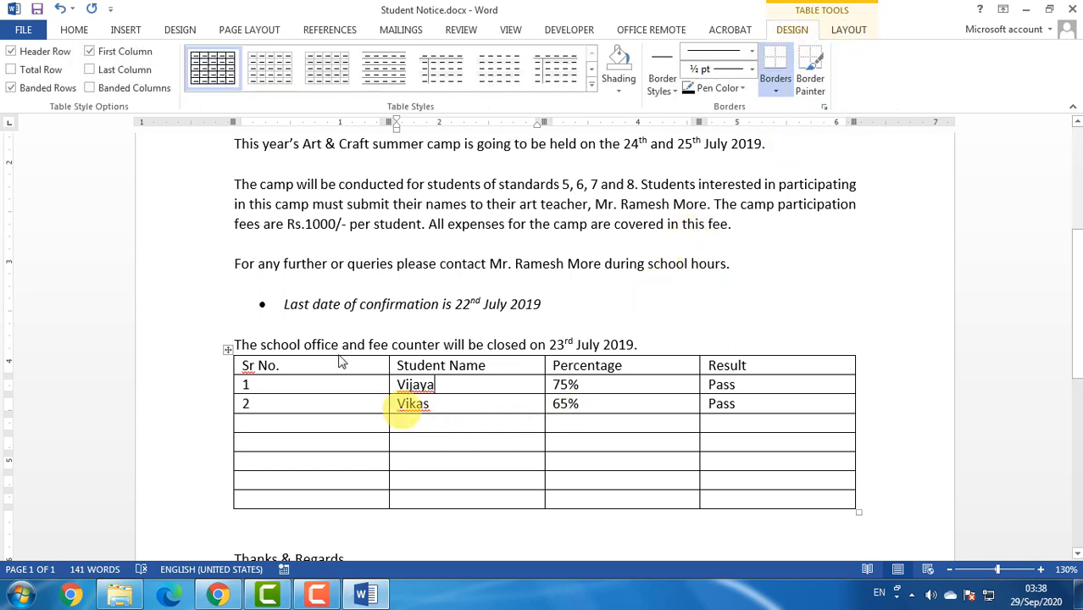
Step: Add a blank line between the school office and fee counter sentence and the table
scroll(457, 366, down, 1)
click(685, 305)
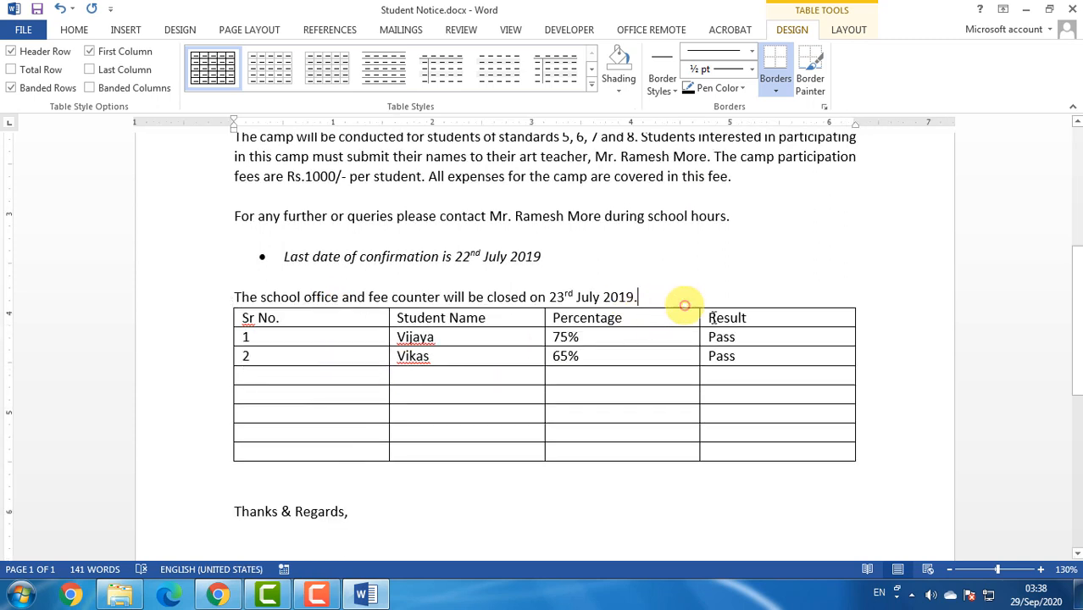
key(Return)
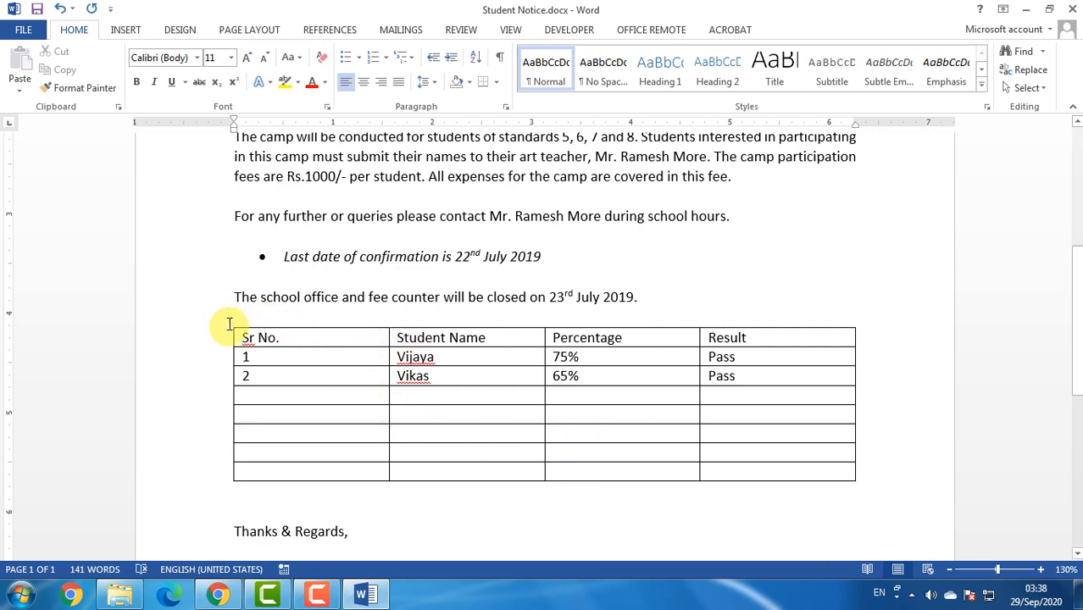
Step: Apply the green grid table style with a solid header and banded rows to the whole results table, and undo the style change
click(278, 354)
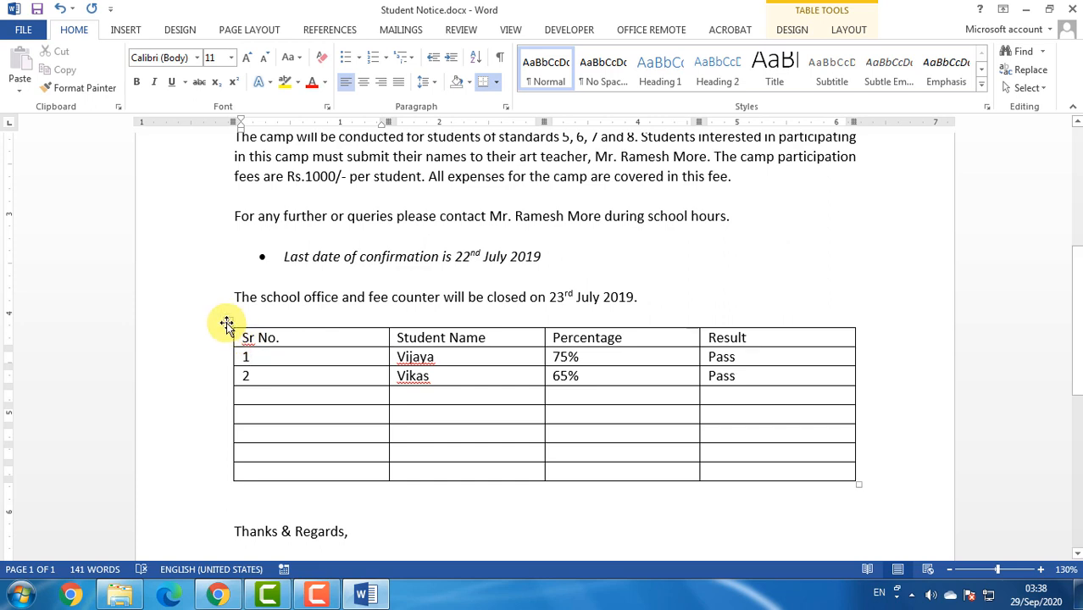
click(227, 323)
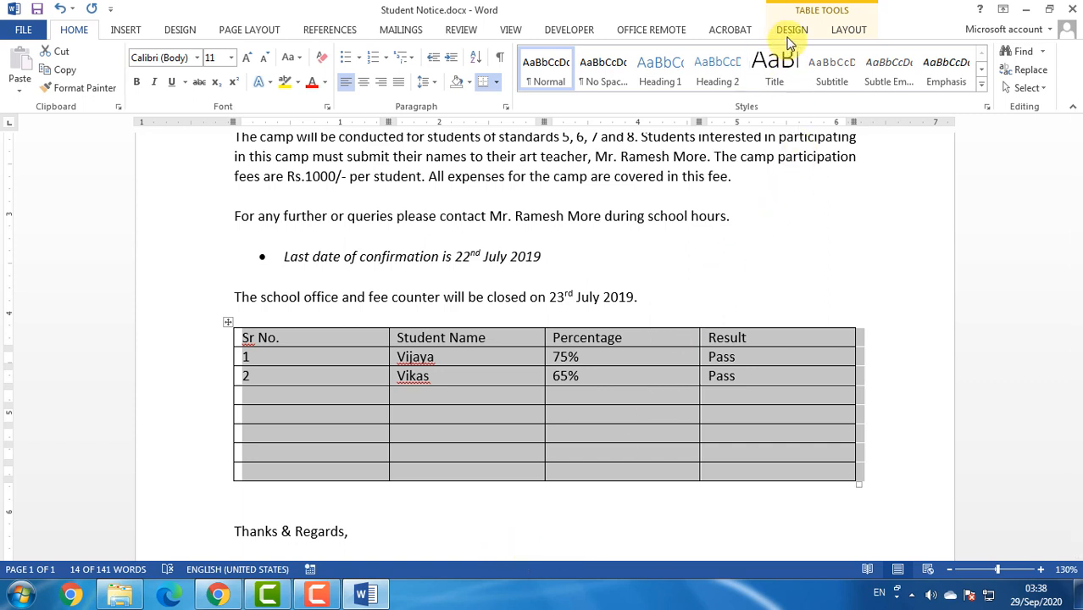
click(790, 32)
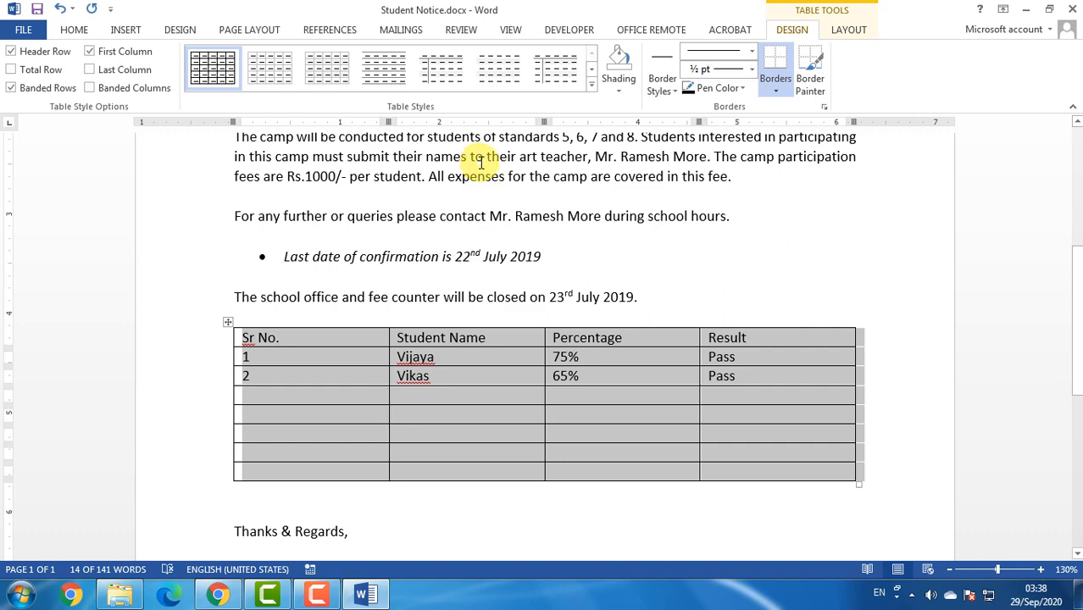
click(592, 88)
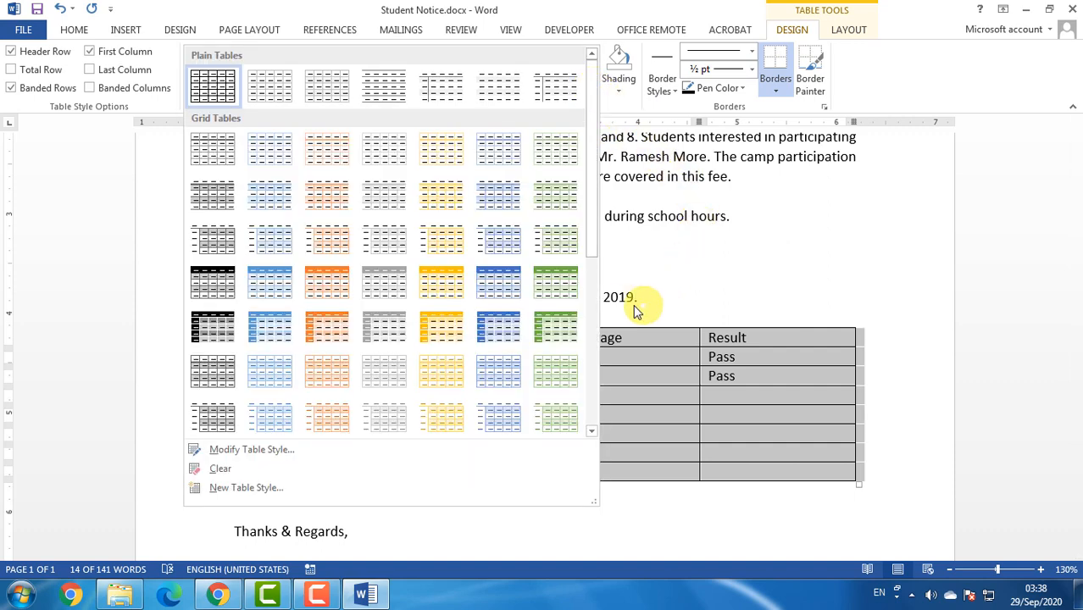
click(559, 284)
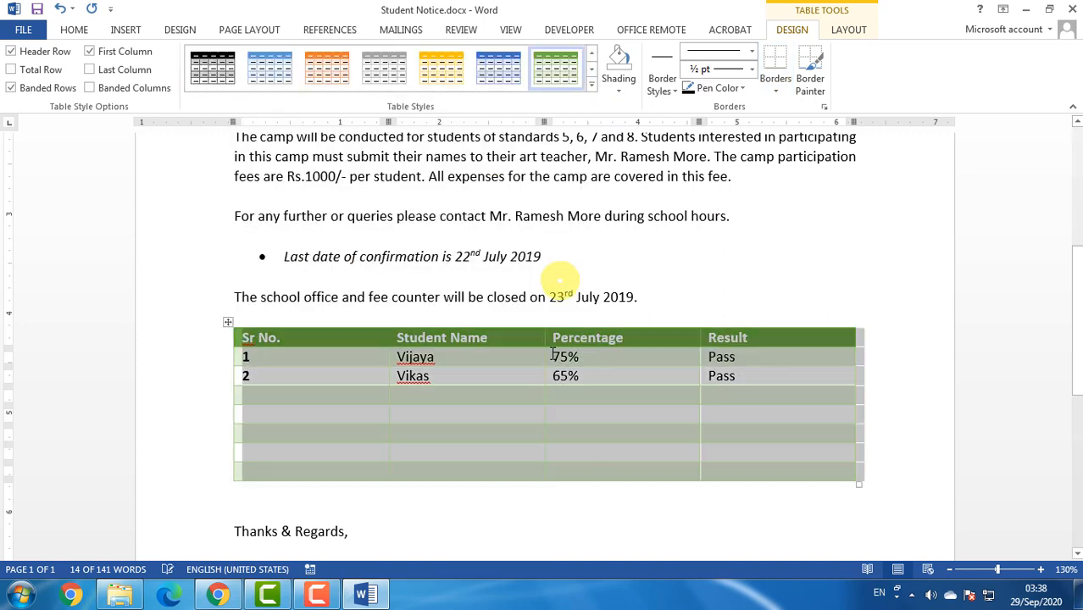
click(549, 478)
click(434, 436)
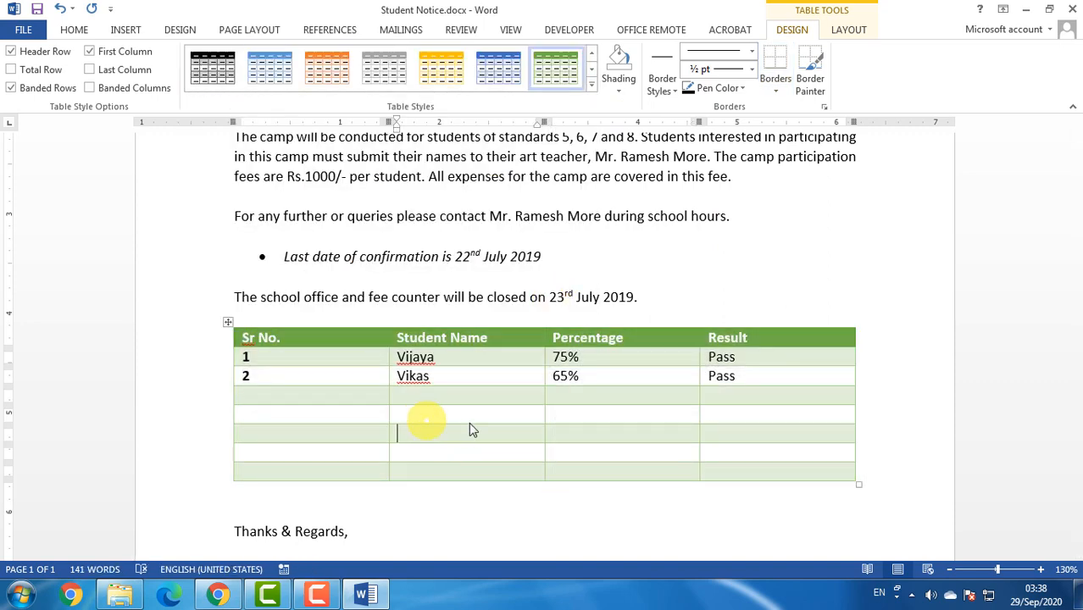
click(61, 12)
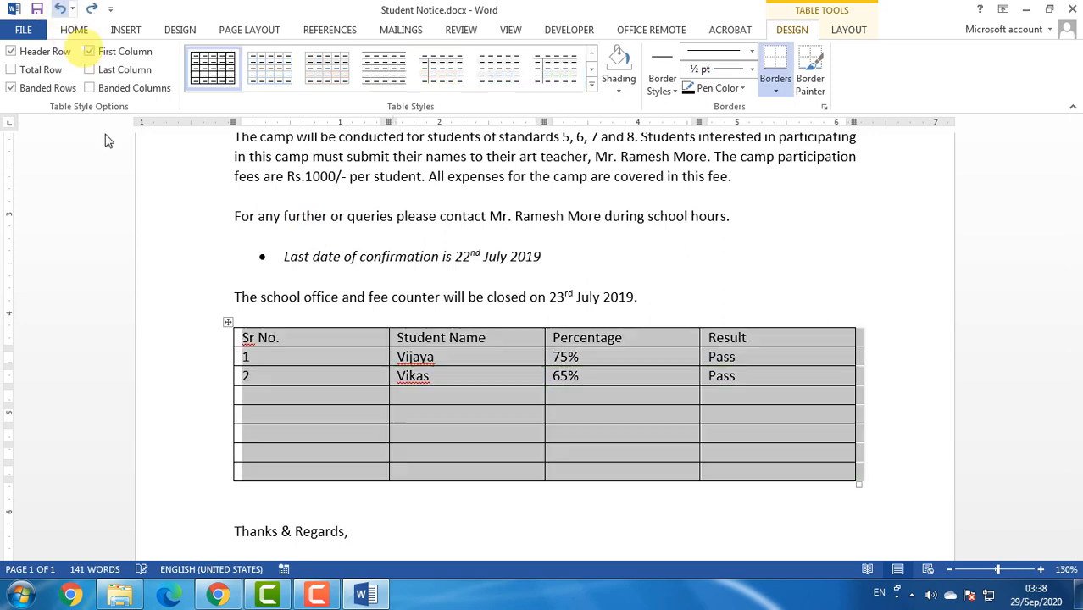
click(472, 398)
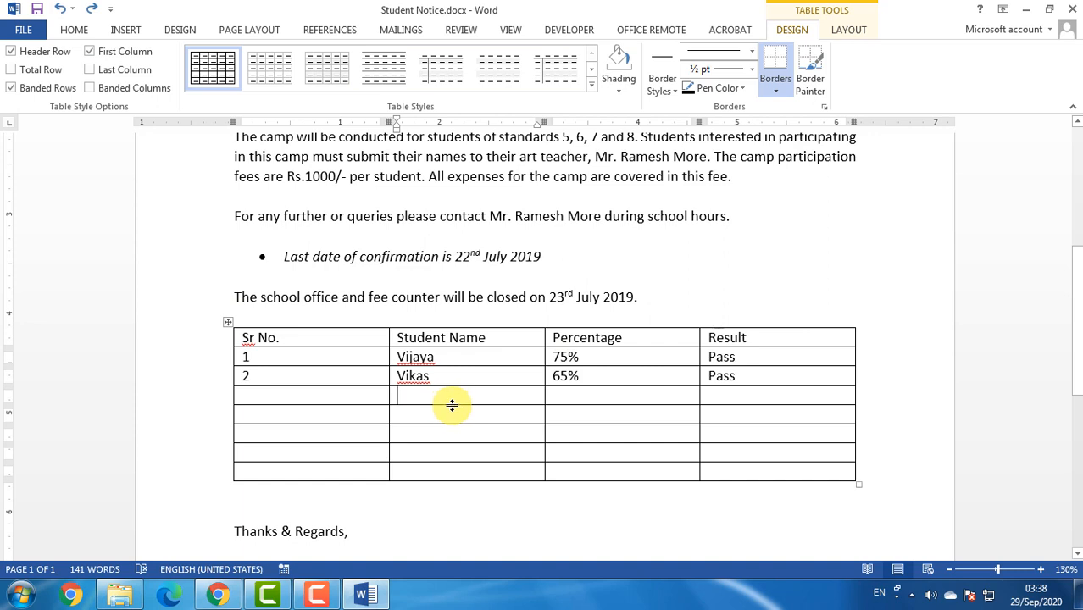
Step: Shade the table's header row with the standard dark red colour and undo the shading
click(246, 336)
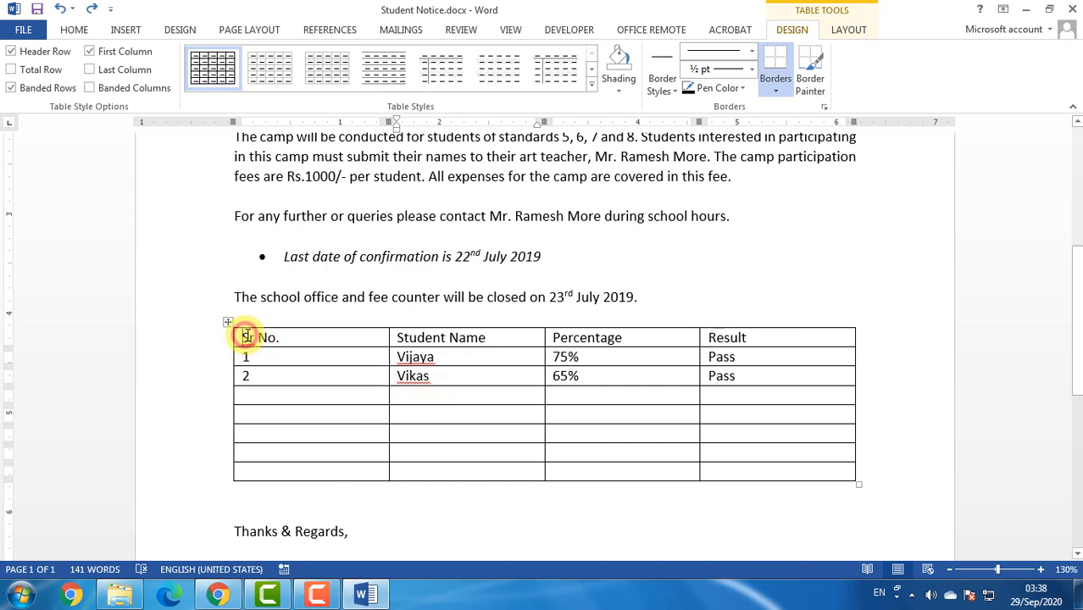
drag(246, 336, 758, 337)
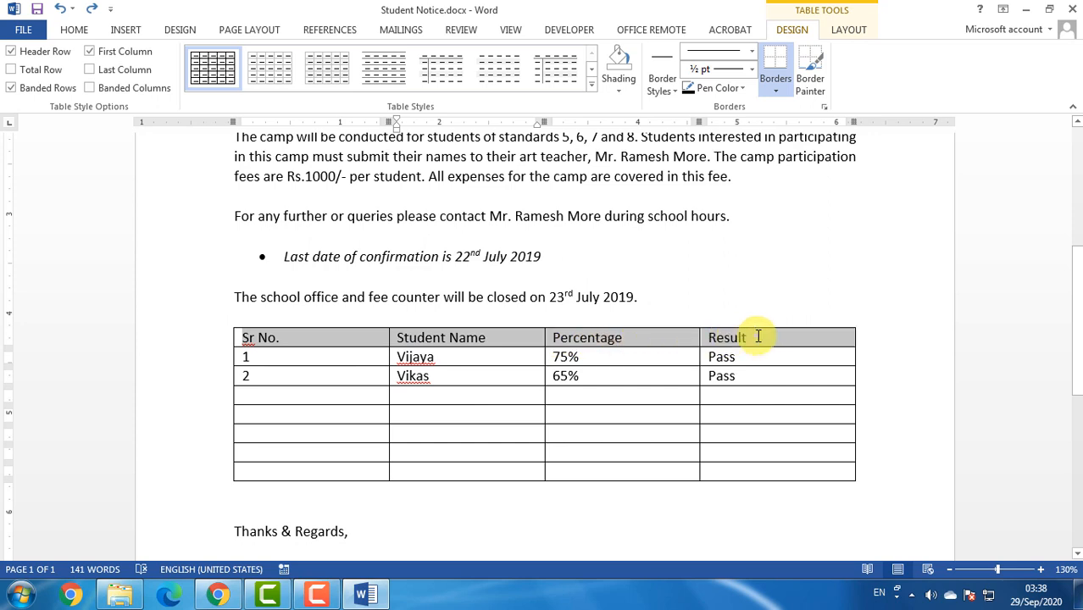
click(305, 339)
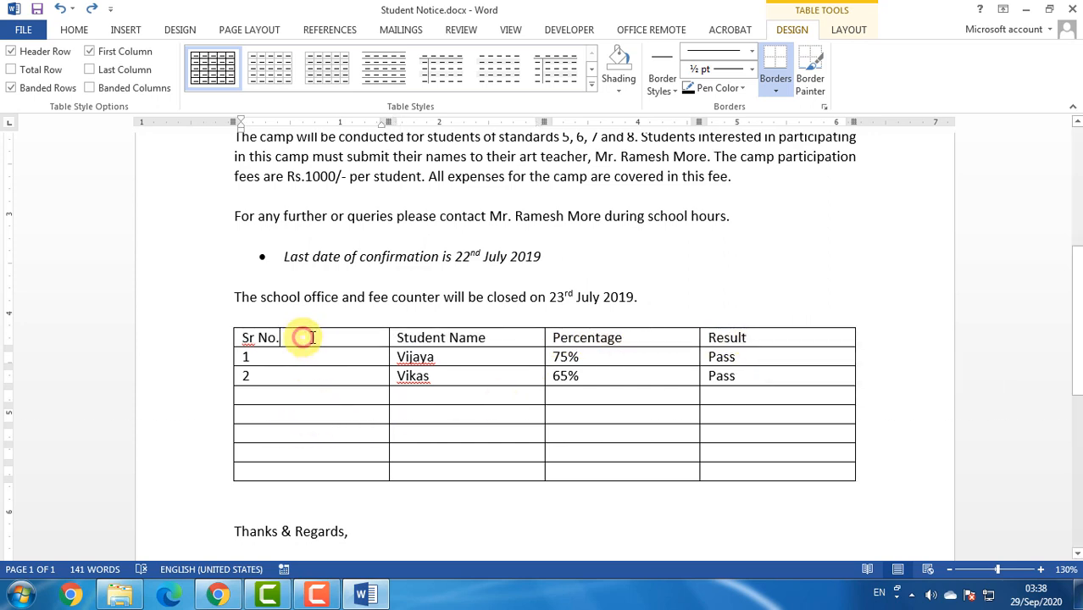
drag(303, 338, 751, 338)
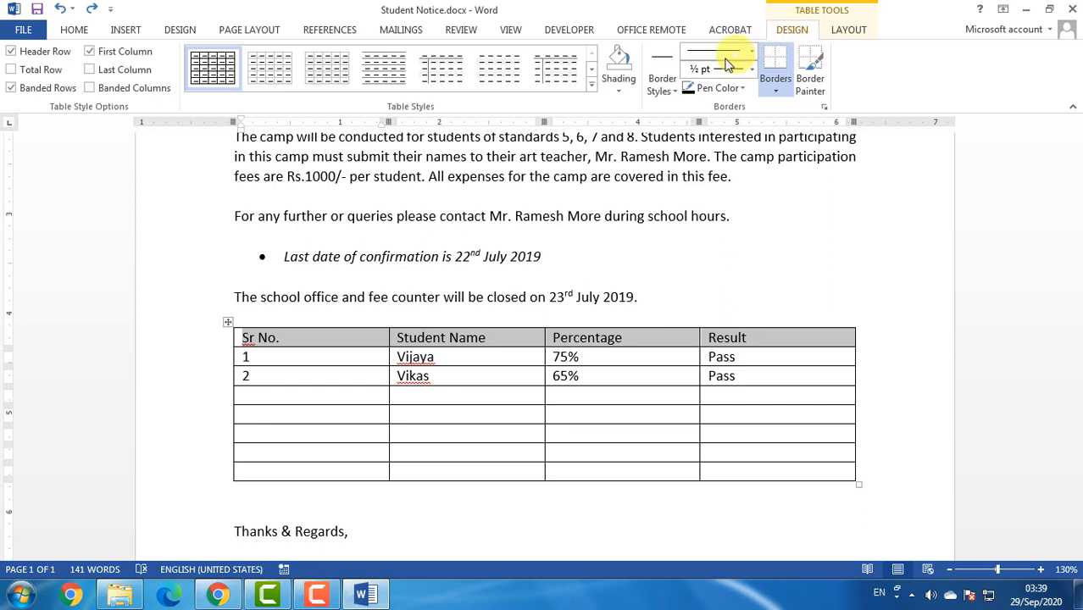
click(618, 93)
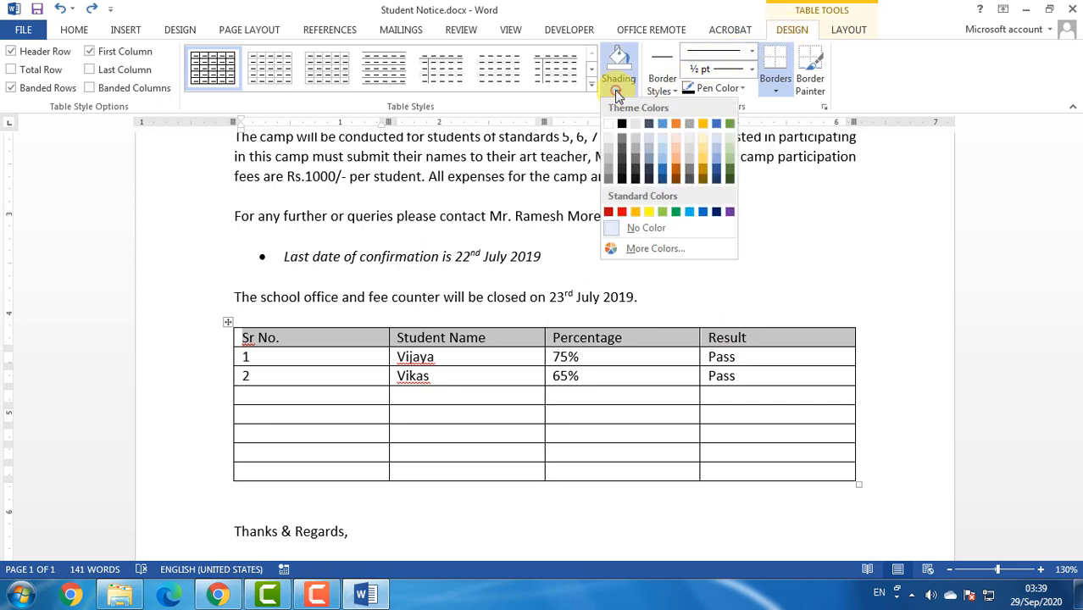
click(608, 212)
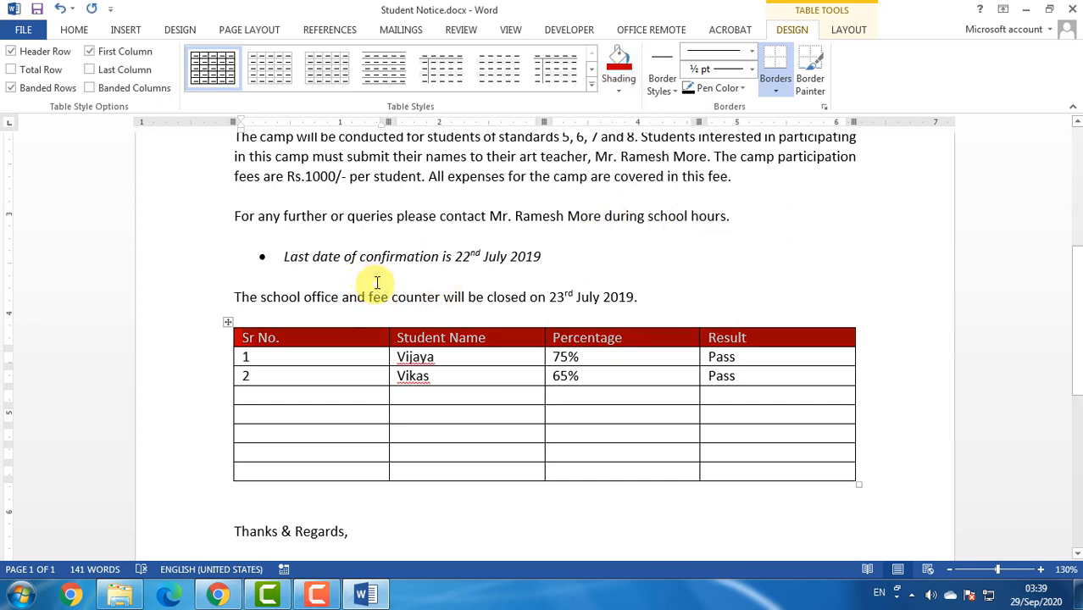
key(ctrl+z)
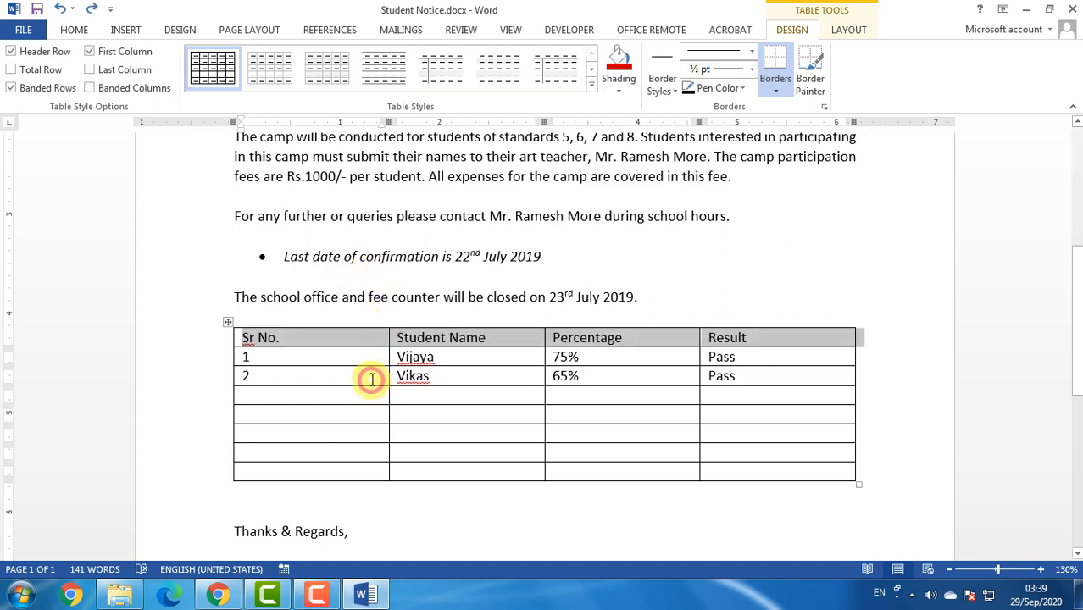
click(366, 376)
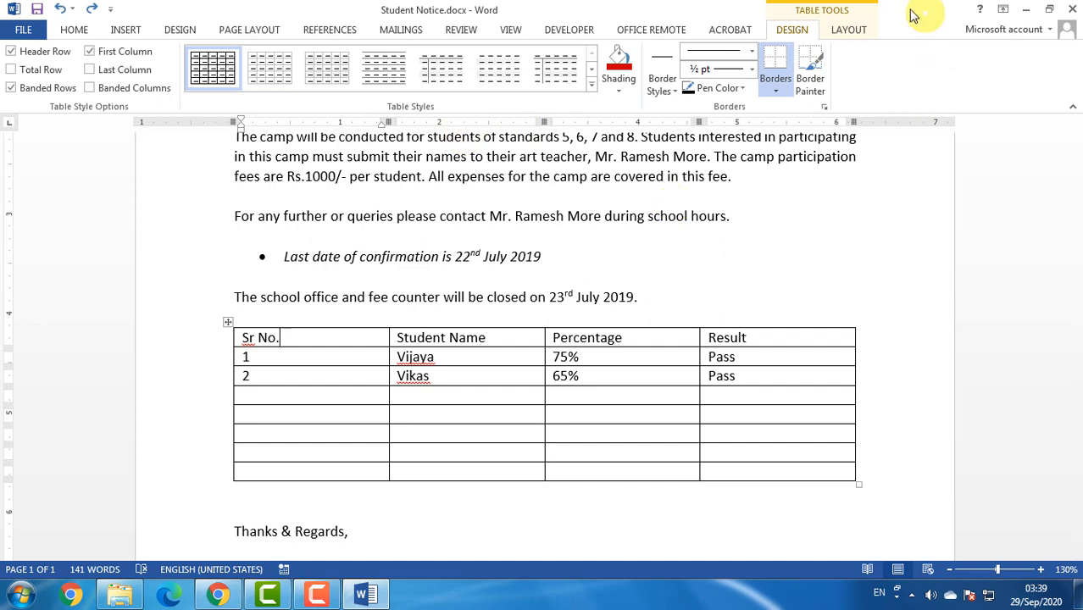
Step: Compare the cell alignment options in the table Layout tools with the regular paragraph alignment commands
click(847, 29)
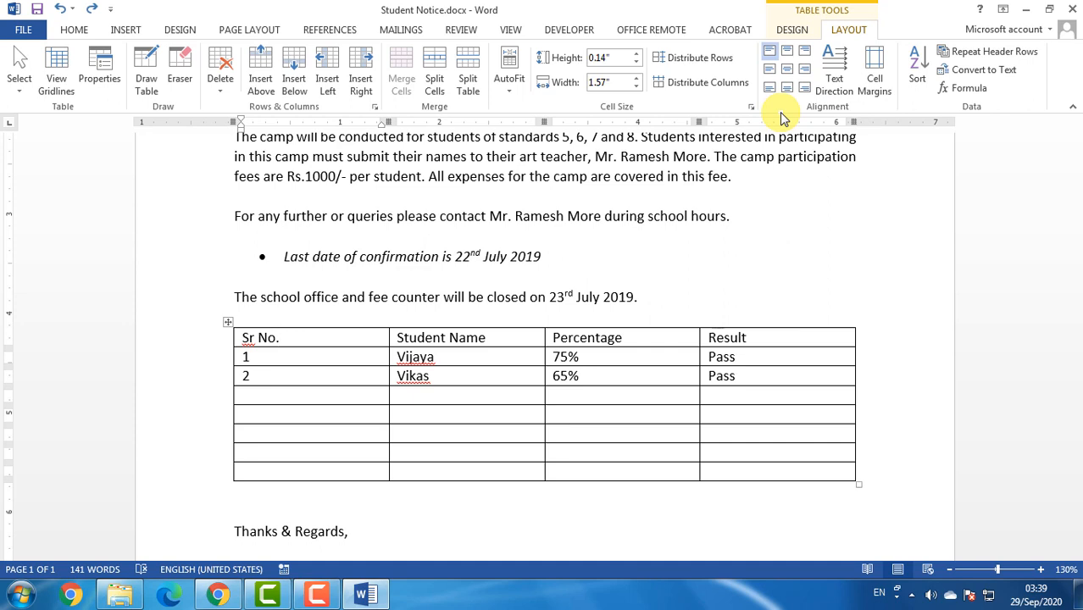
click(74, 29)
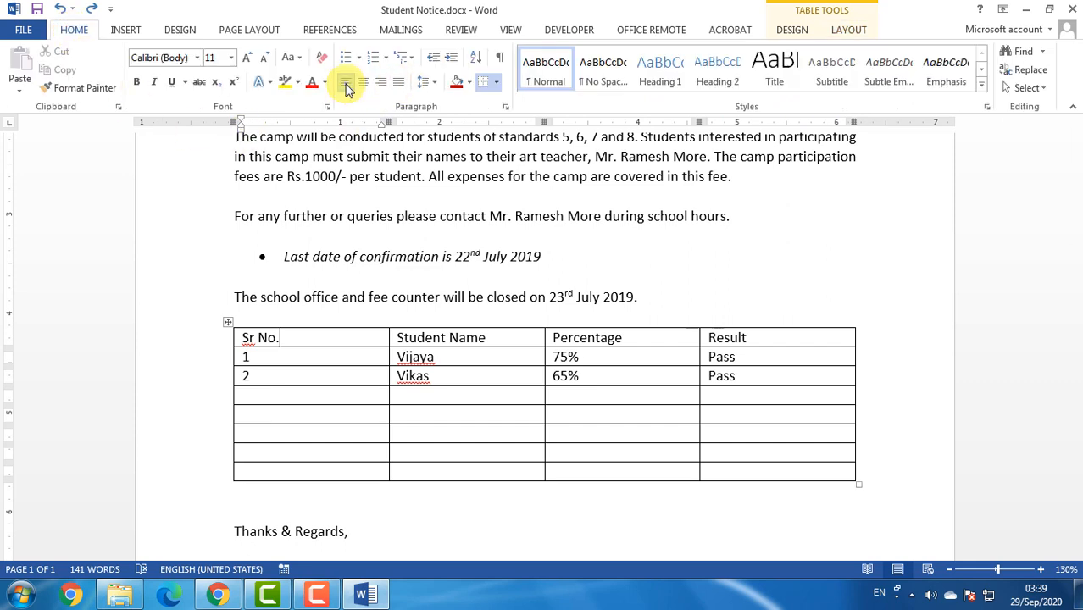
click(848, 29)
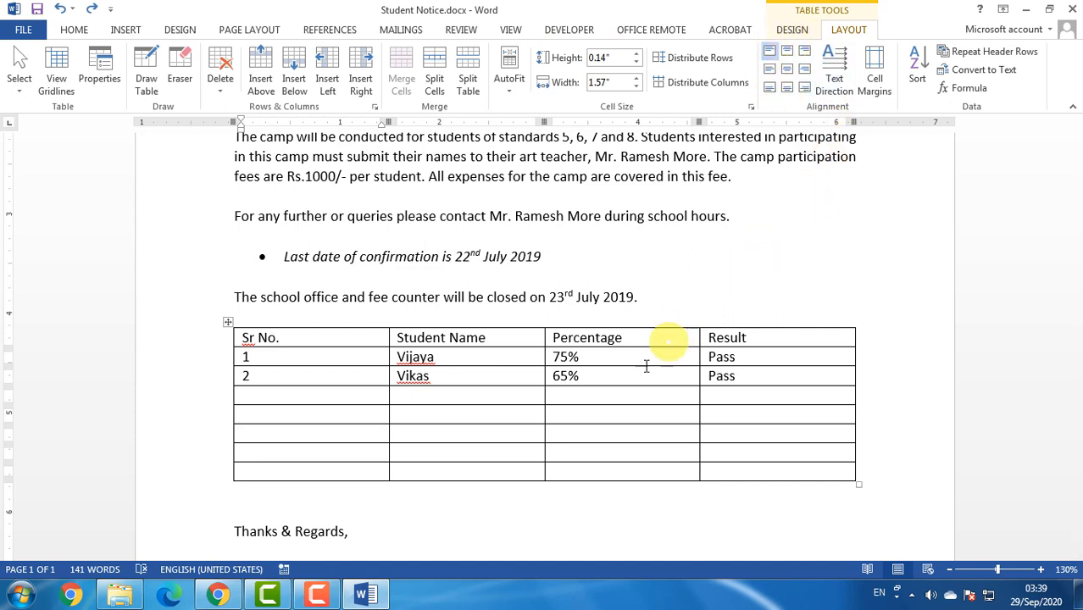
Step: Increase the header row's height to about 0.47" and narrow the Sr No. column to about 0.87"
click(476, 414)
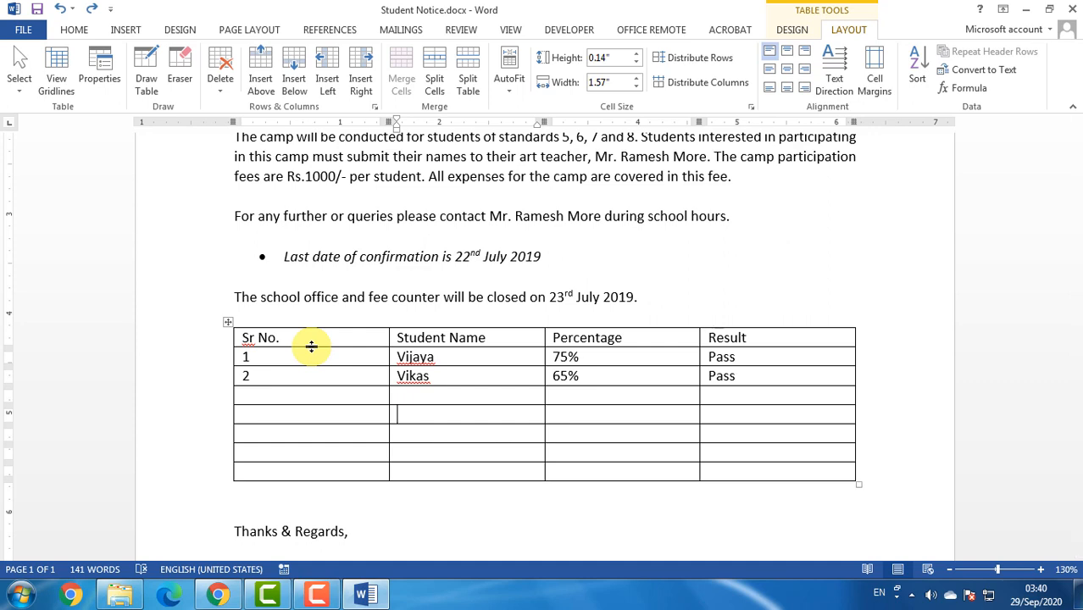
drag(311, 346, 324, 374)
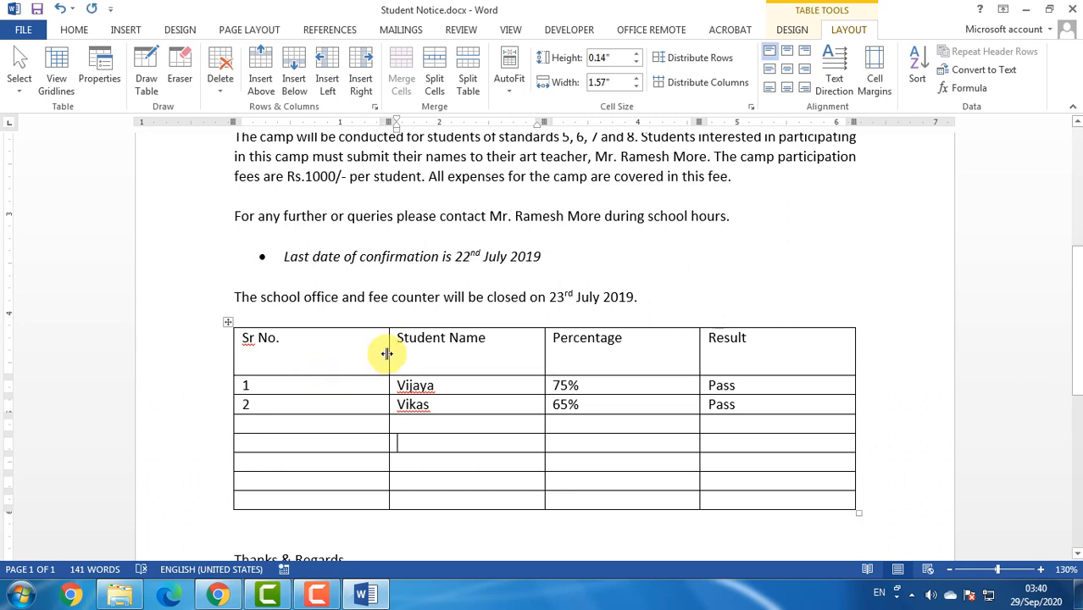
drag(386, 354, 319, 369)
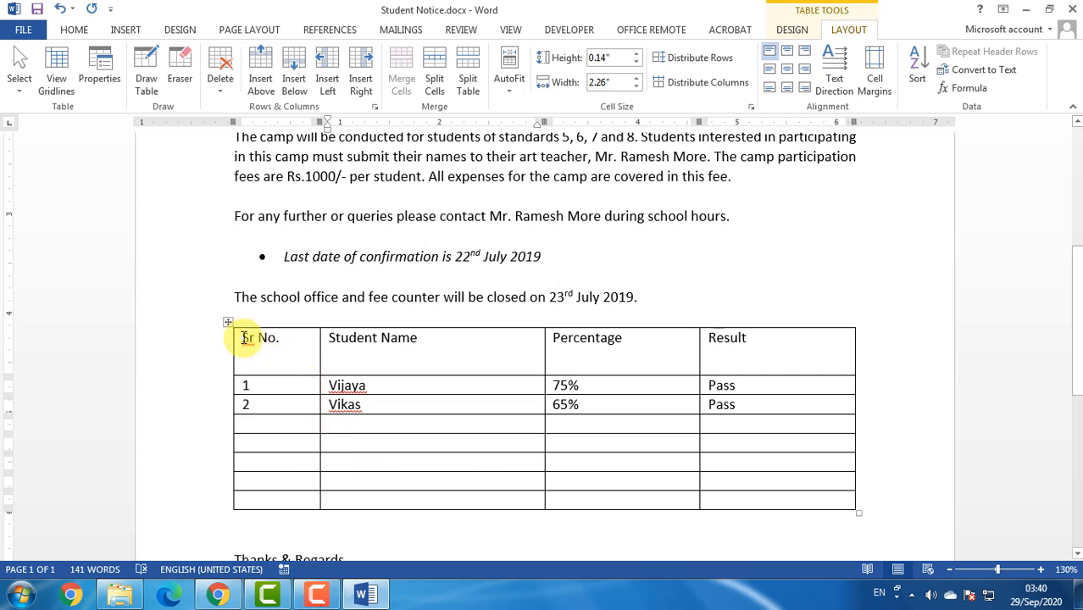
Step: Try center left, bottom left, bottom right, center right and top right cell alignment on the Sr No. heading
drag(242, 338, 302, 338)
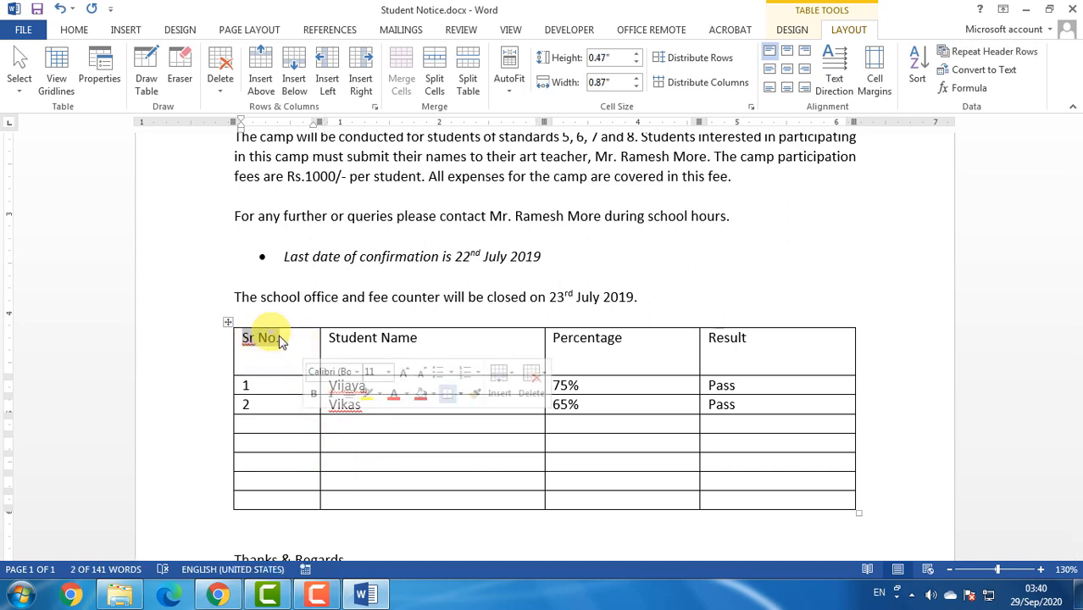
click(261, 359)
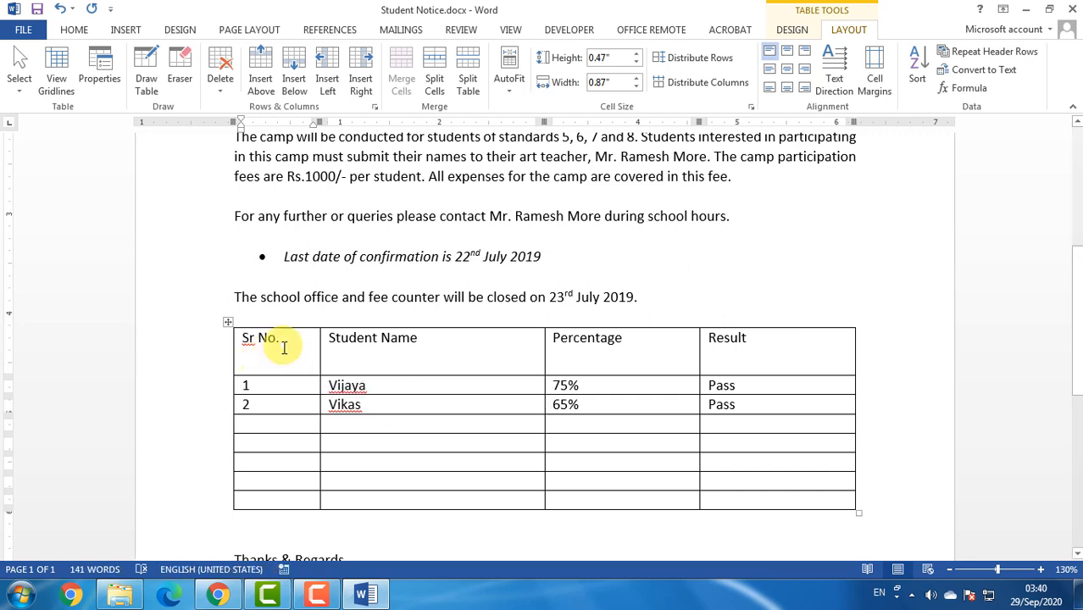
click(770, 75)
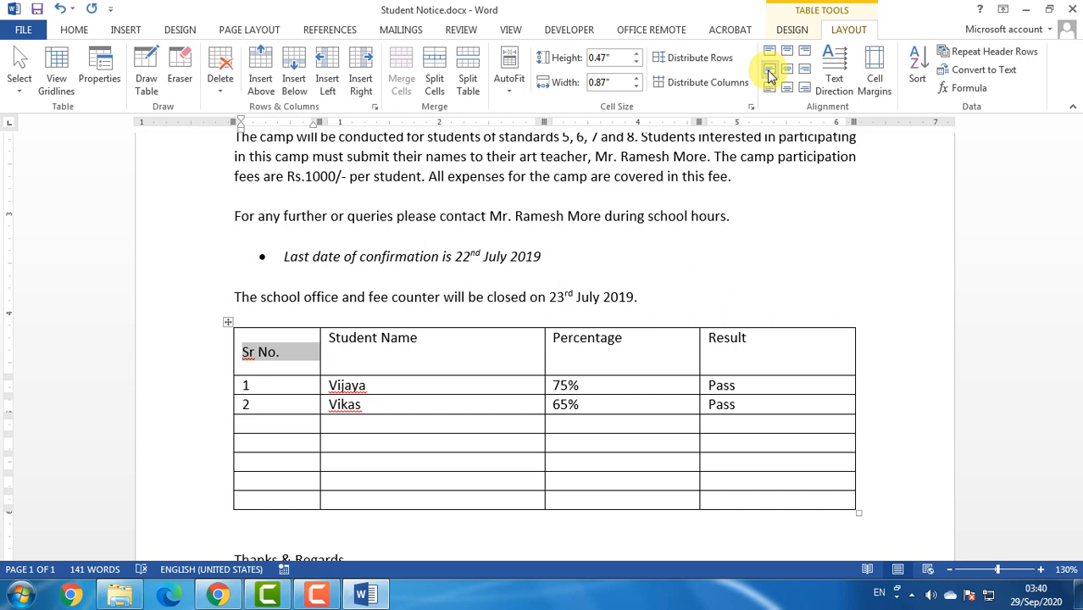
click(770, 89)
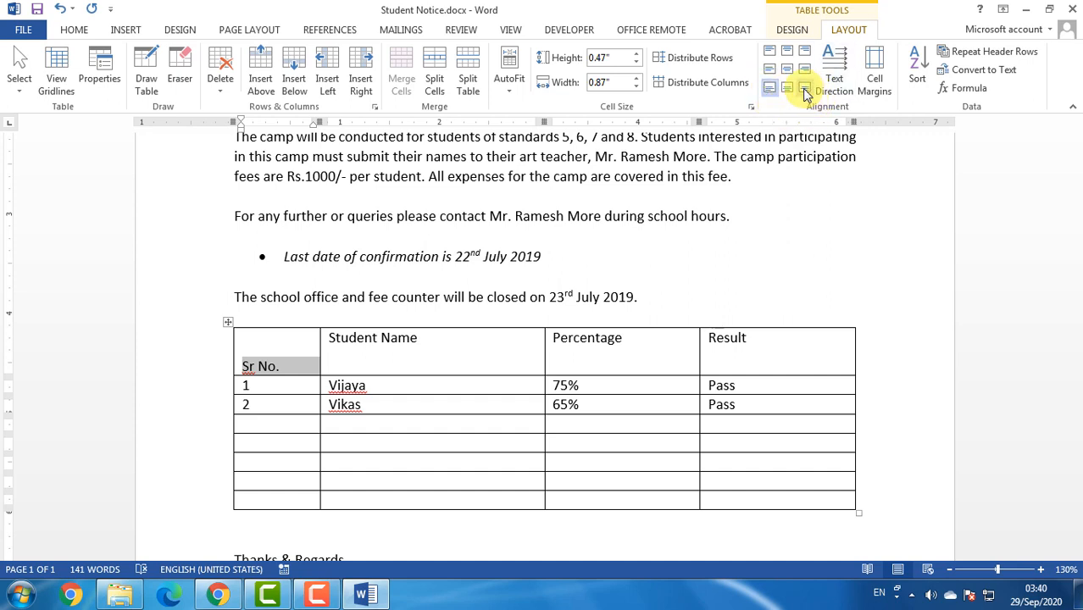
click(805, 90)
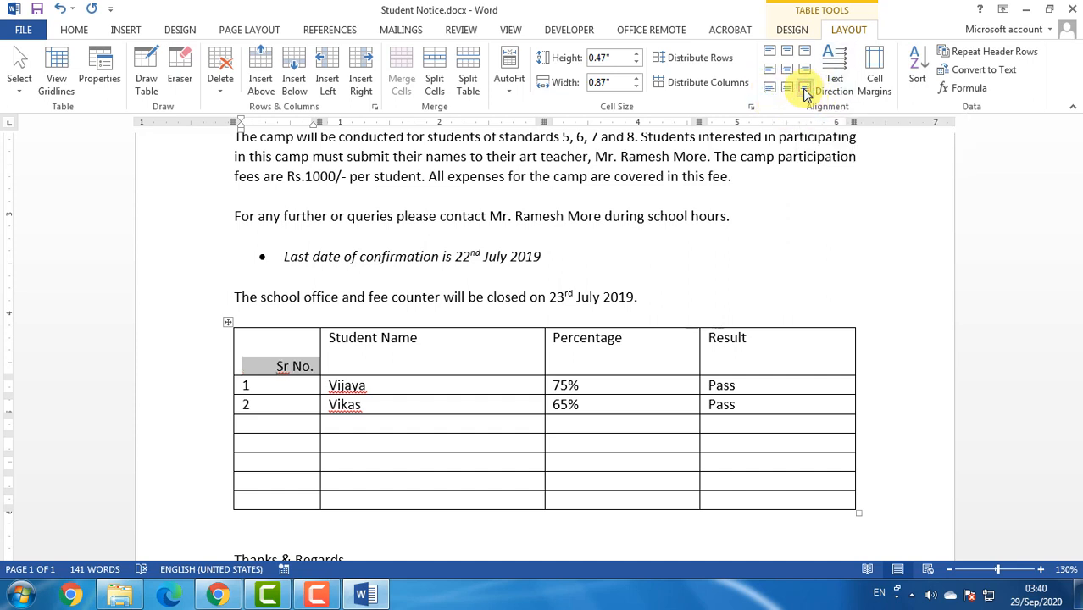
click(805, 69)
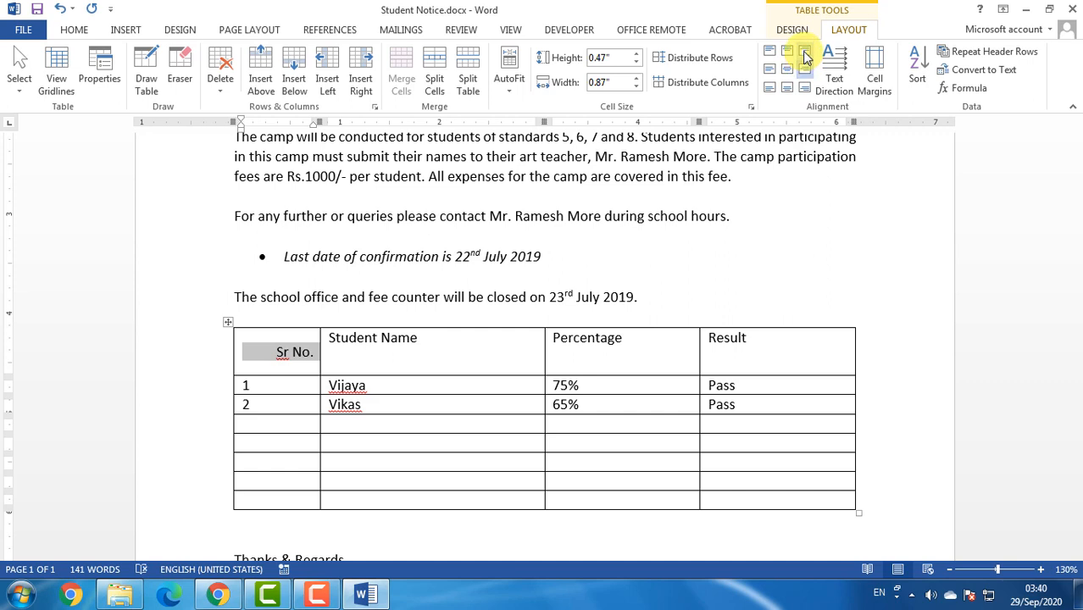
click(805, 52)
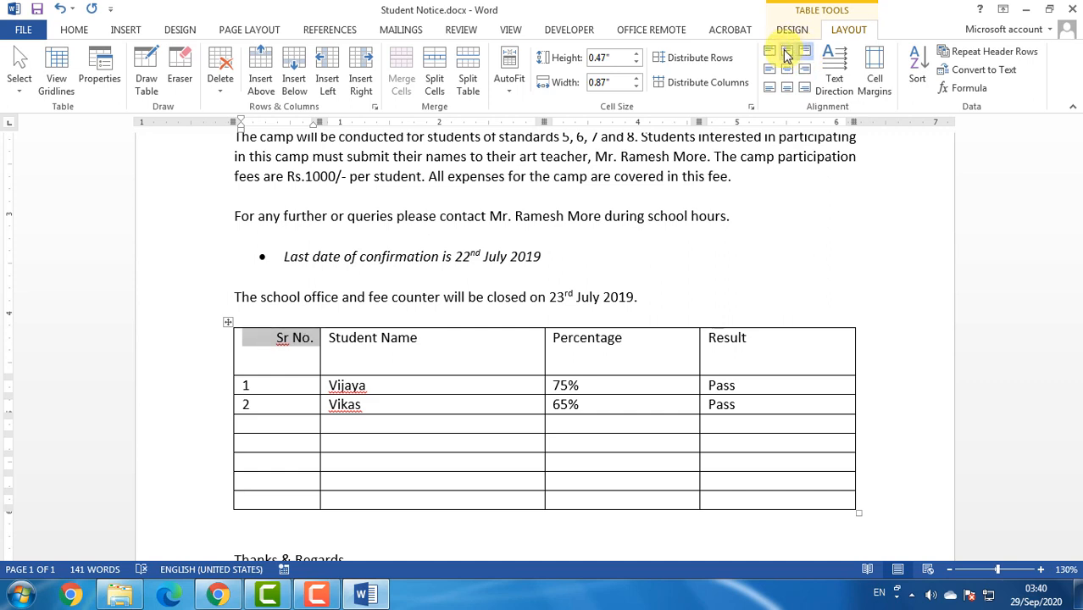
Step: Try top center and bottom center alignment on the Sr No. heading cell and leave it centered both horizontally and vertically
click(786, 55)
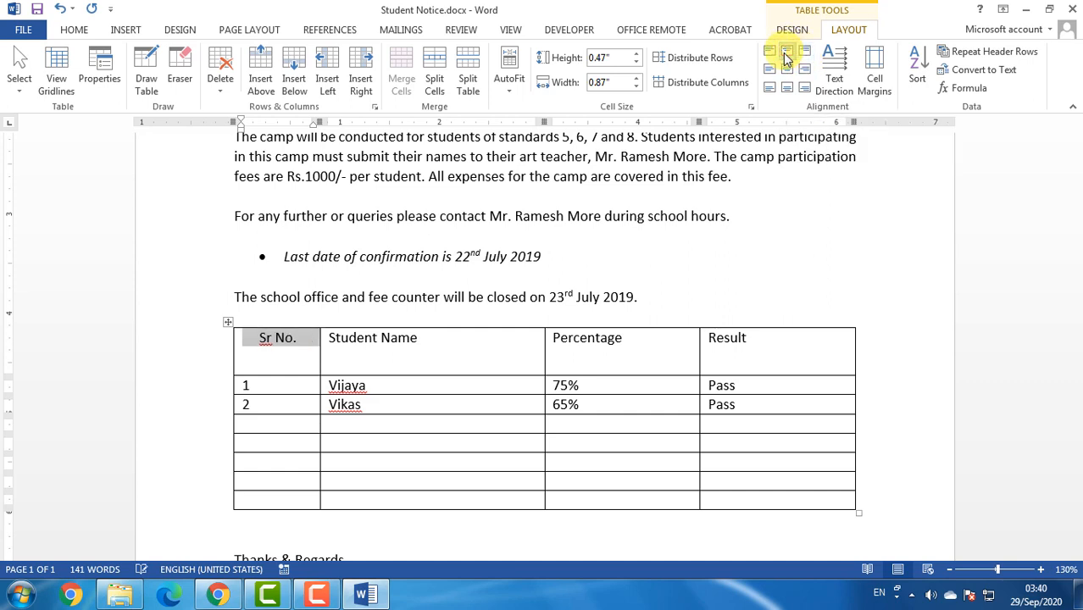
click(786, 71)
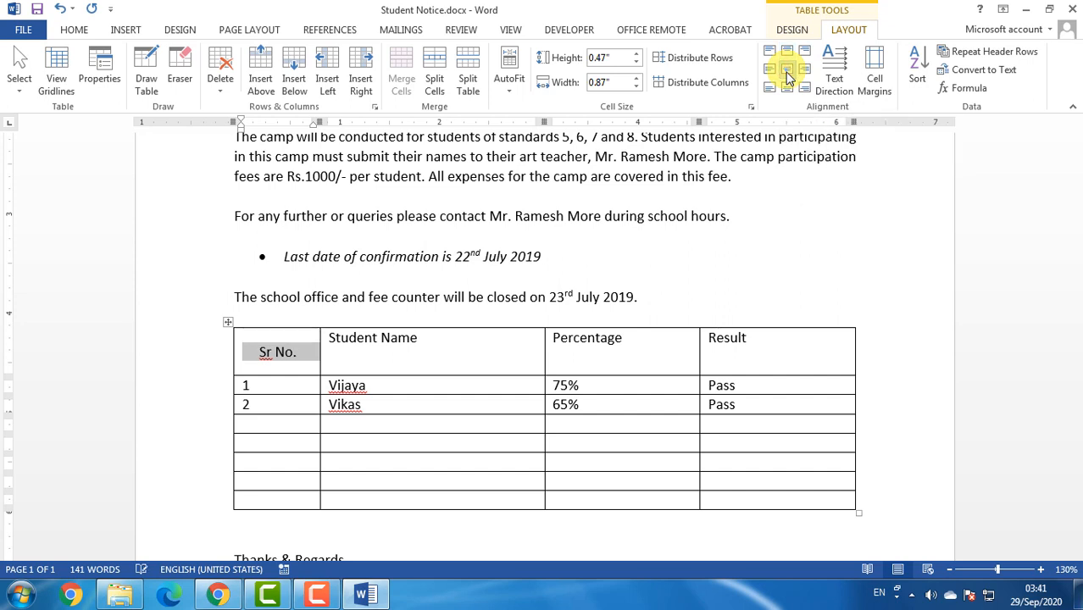
click(787, 88)
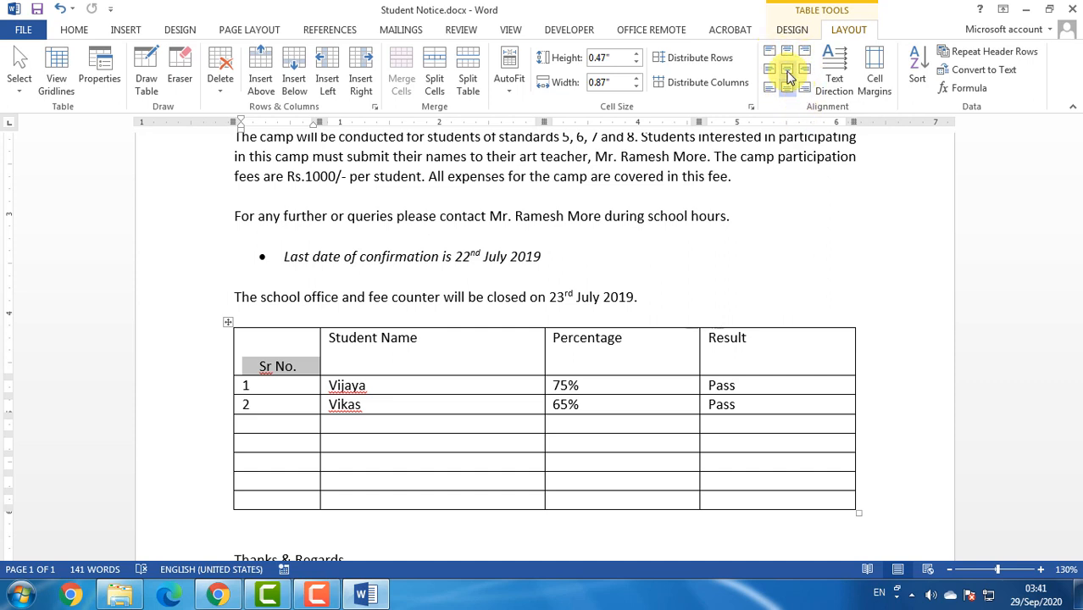
click(787, 71)
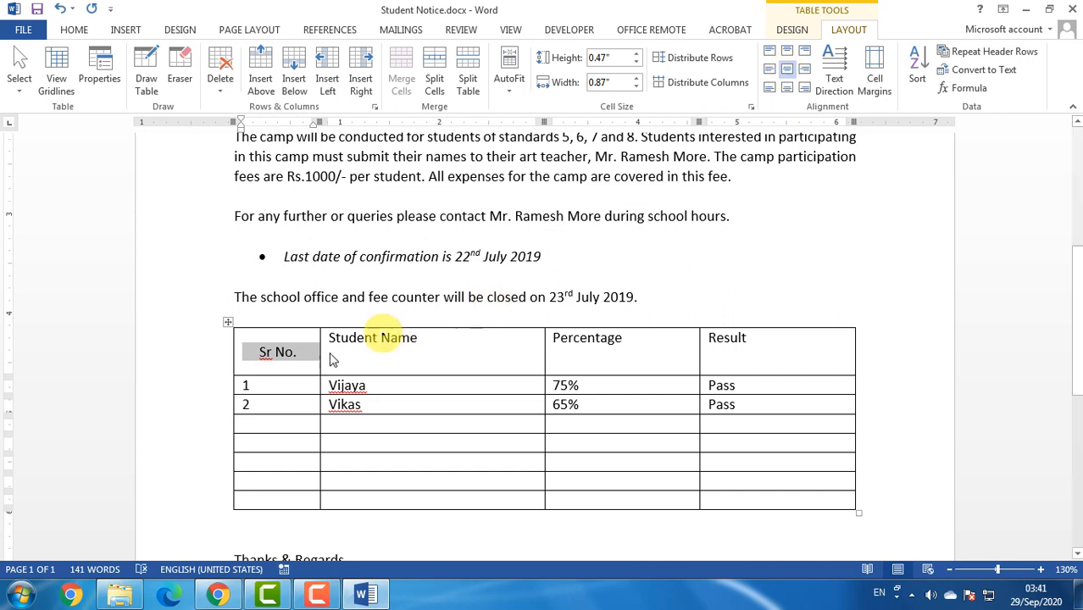
Step: Widen the Sr No. column to about 1.5" and increase the header row's height to about 0.79"
drag(322, 355, 383, 362)
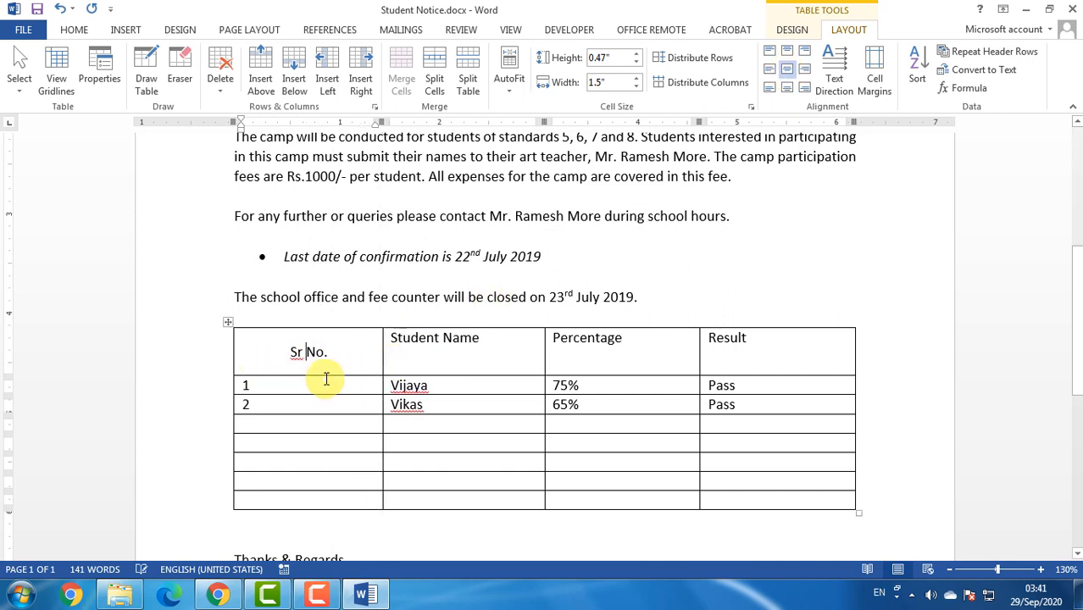
drag(323, 374, 324, 407)
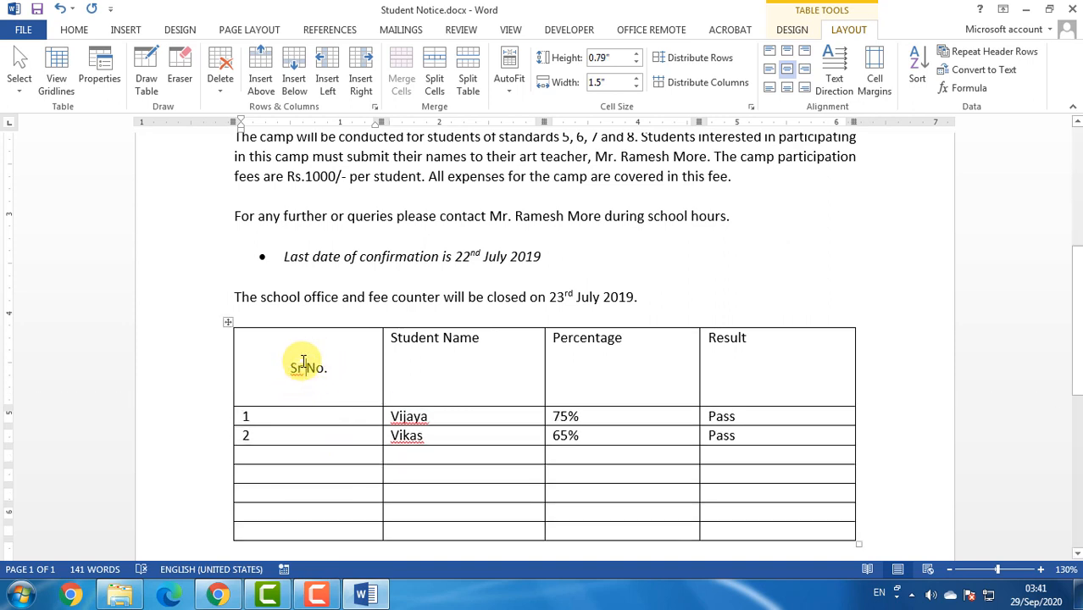
Step: Center all header row headings horizontally and vertically, and reduce the header row's height to about 0.29"
drag(291, 365, 716, 379)
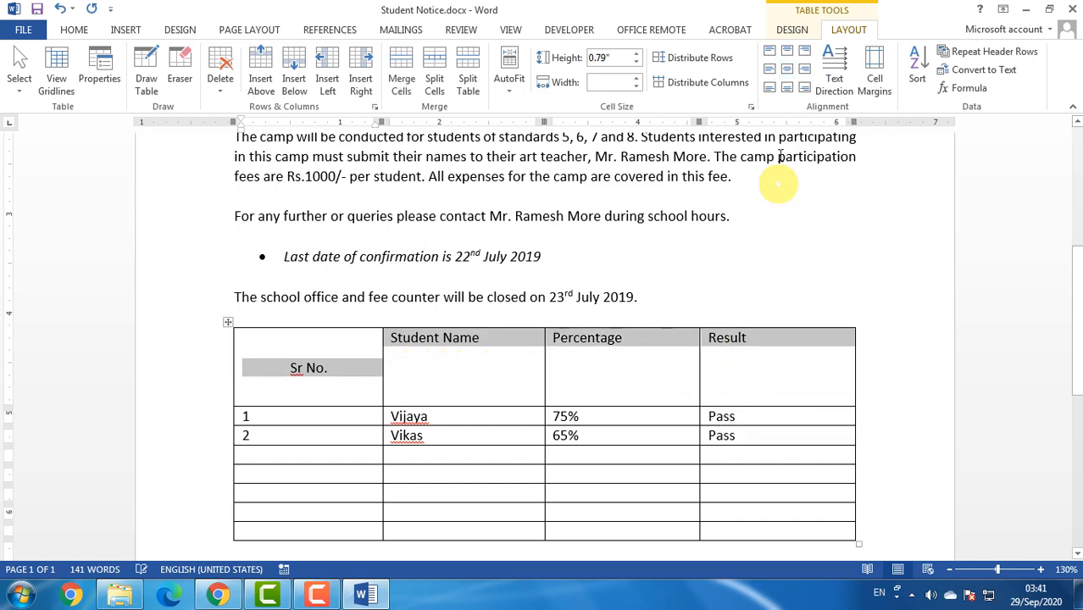
click(788, 69)
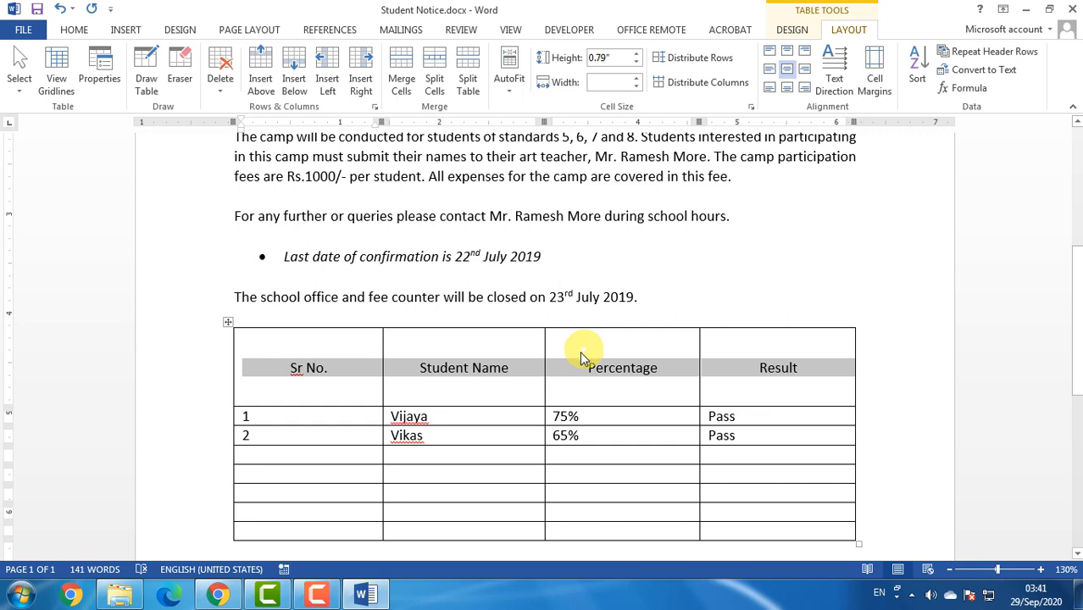
drag(532, 406, 537, 356)
click(372, 435)
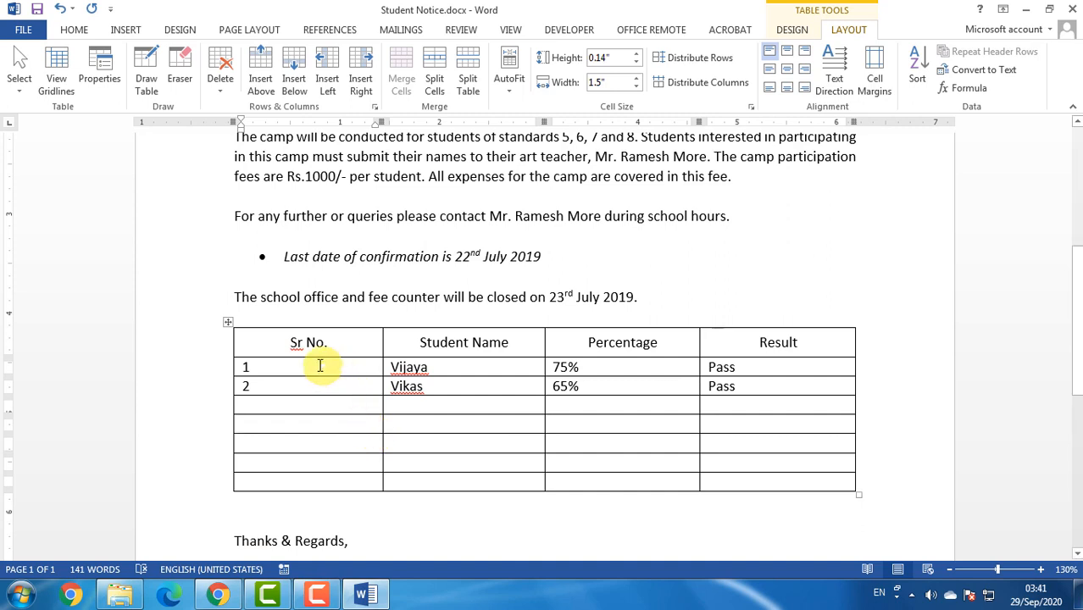
Step: Center the cells below the header in the Sr No., Percentage and Result columns horizontally and vertically
drag(309, 367, 319, 473)
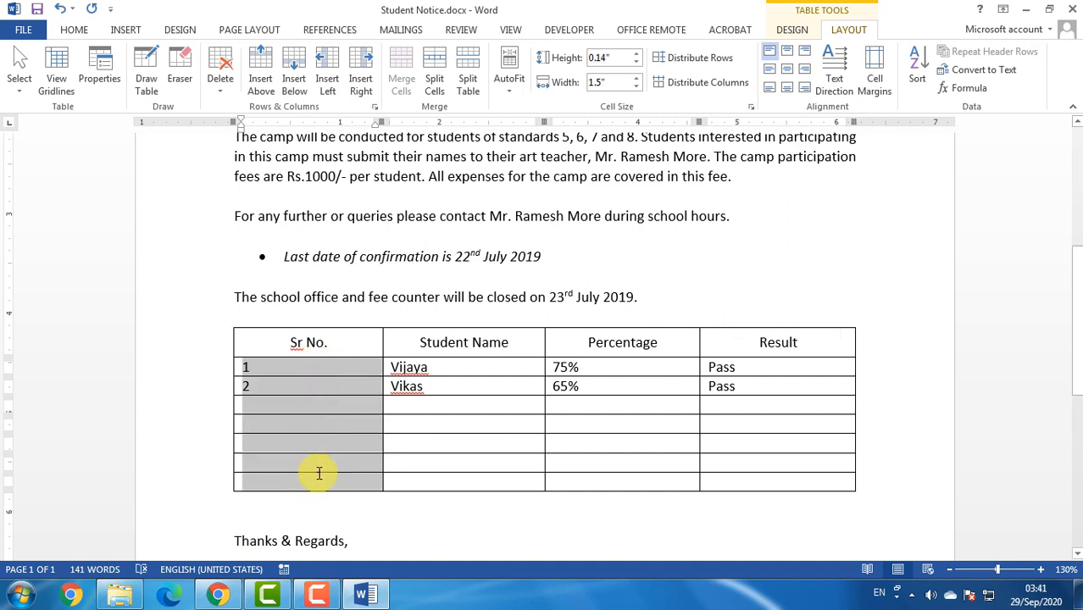
click(789, 72)
drag(624, 365, 737, 478)
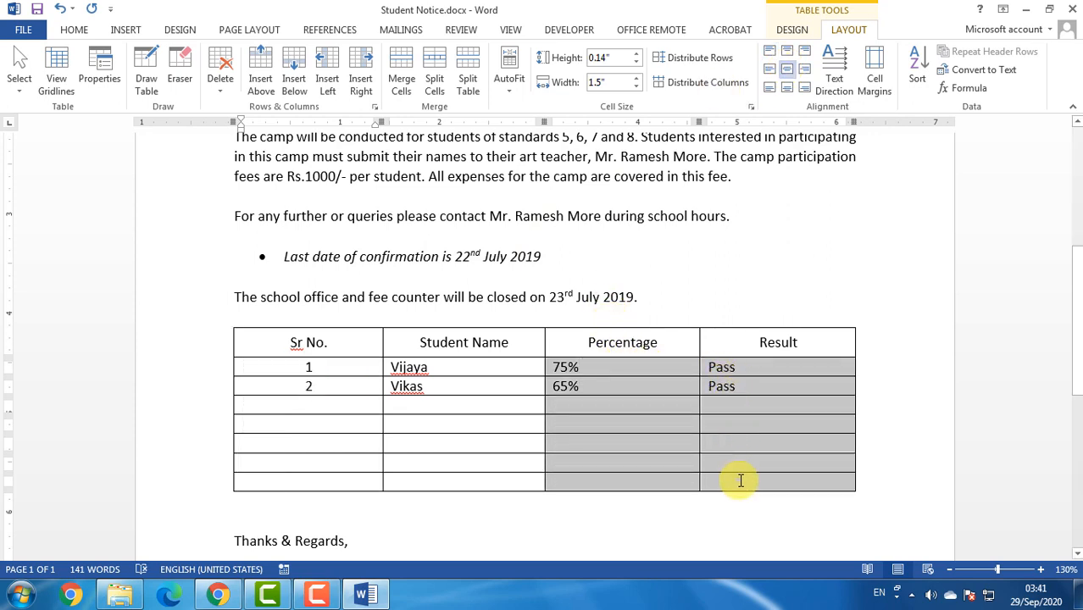
click(787, 71)
click(508, 447)
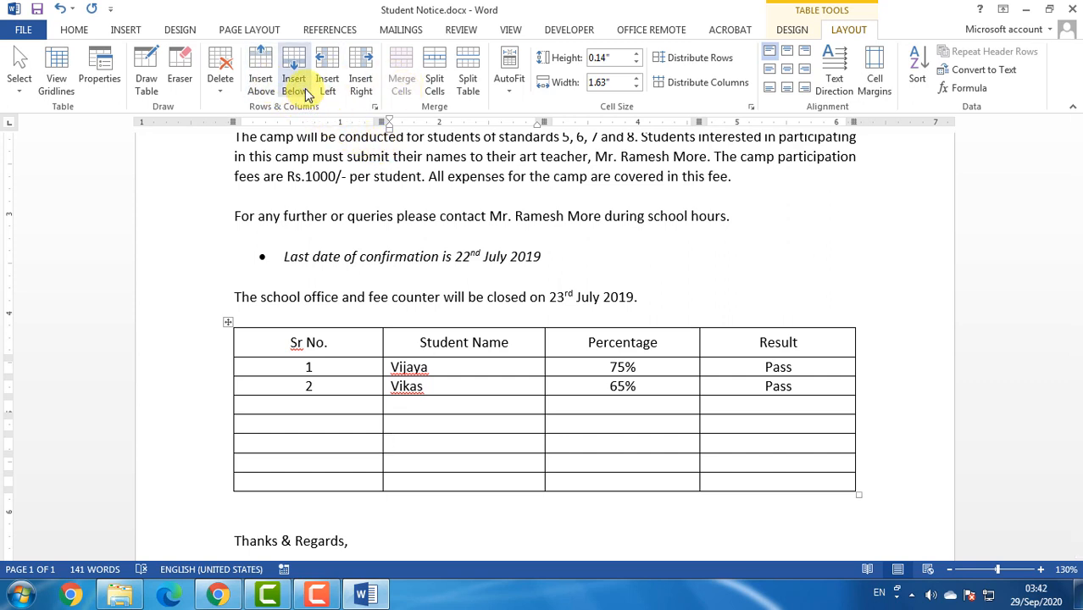
Step: Insert an empty row above the row numbered 2 in the student results table
click(383, 404)
click(345, 385)
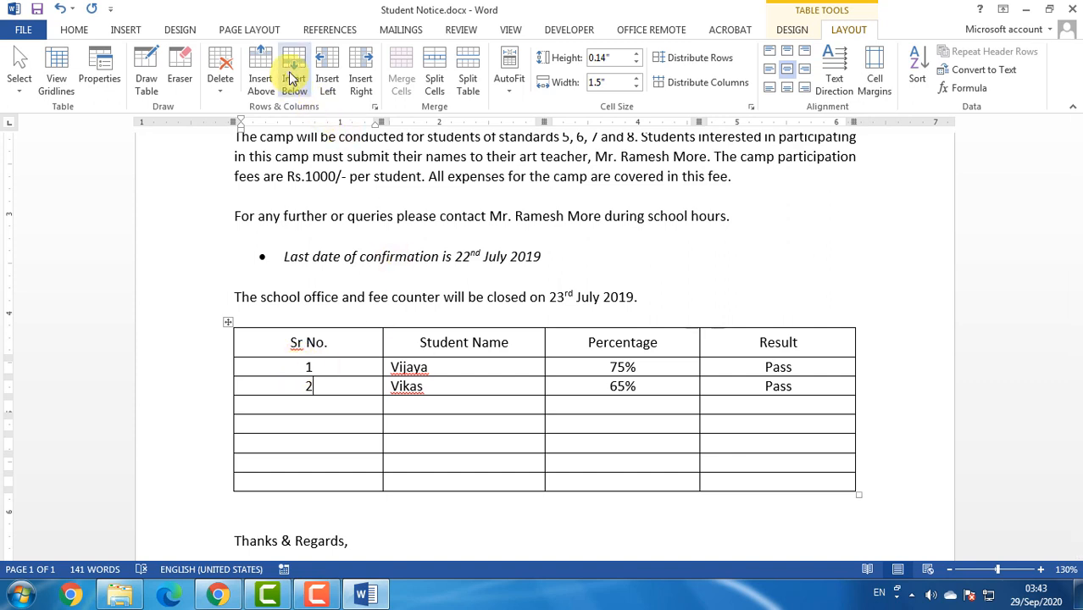
click(259, 75)
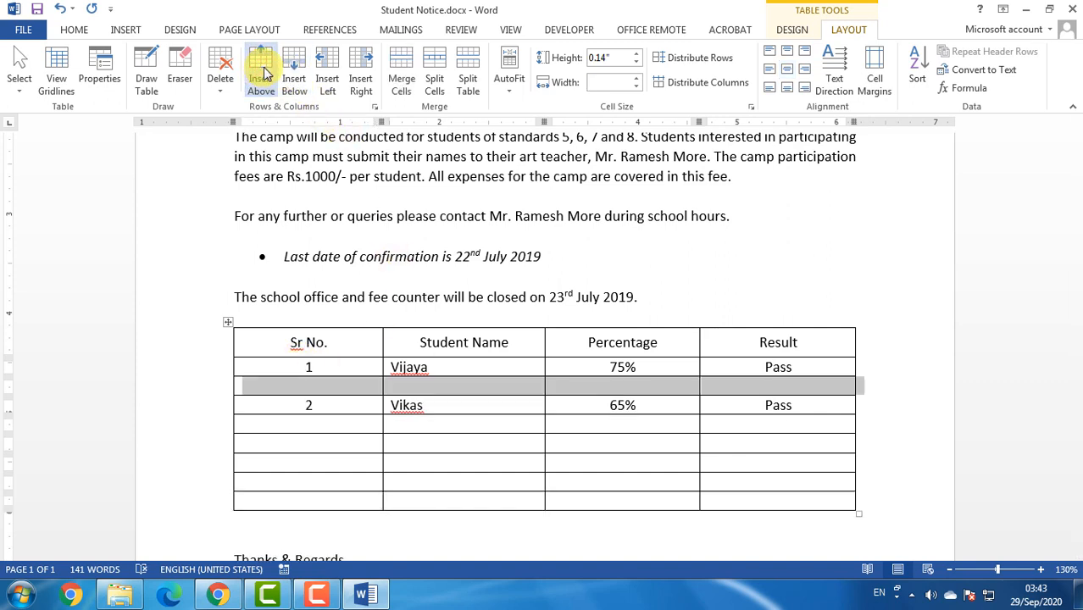
click(327, 428)
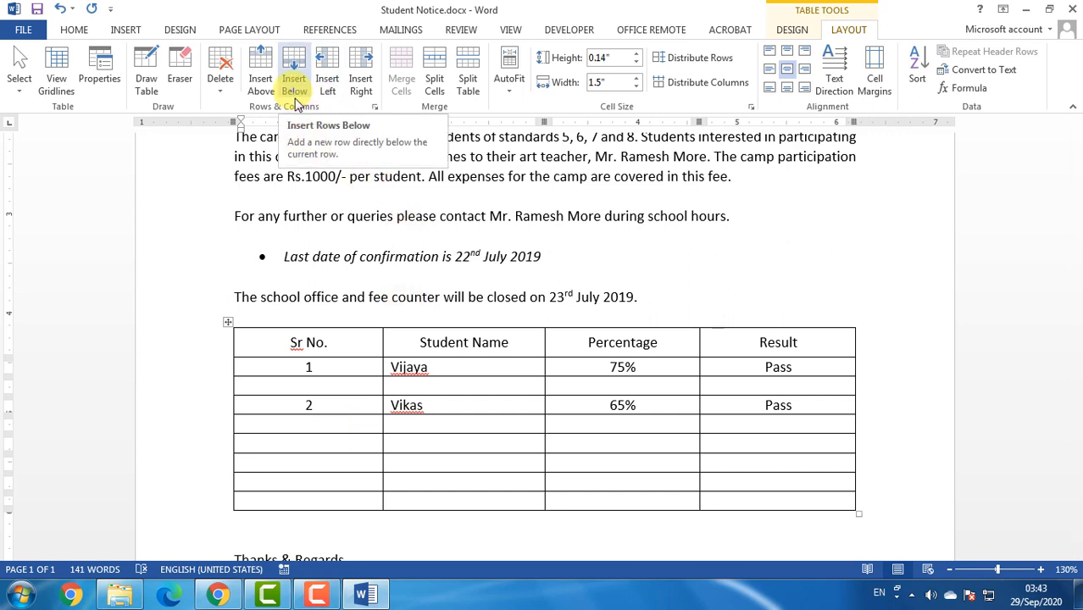
Step: Delete the empty row between the rows numbered 1 and 2
click(618, 336)
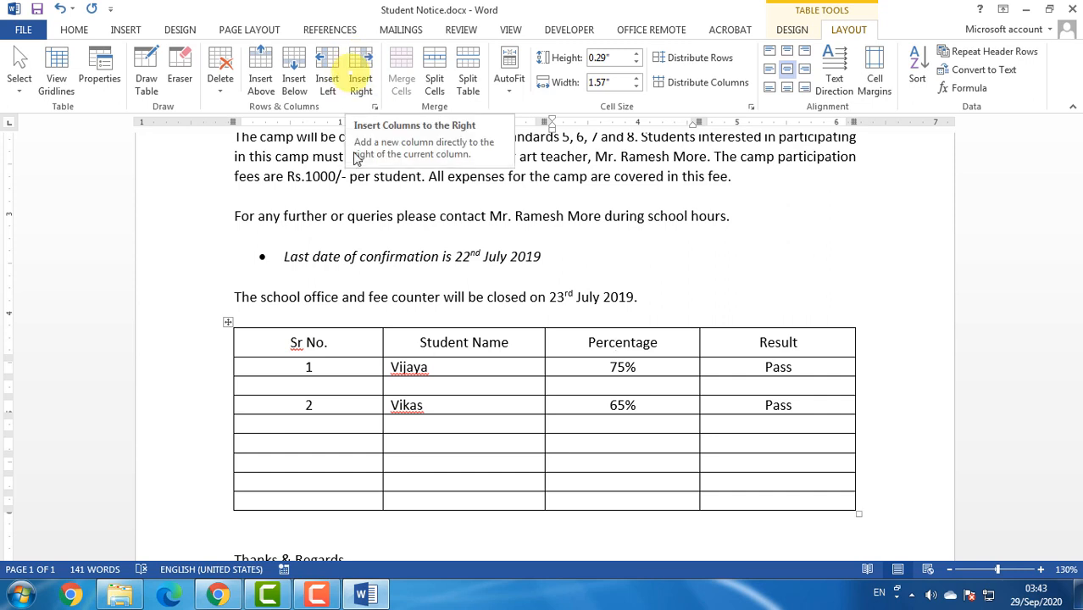
click(631, 388)
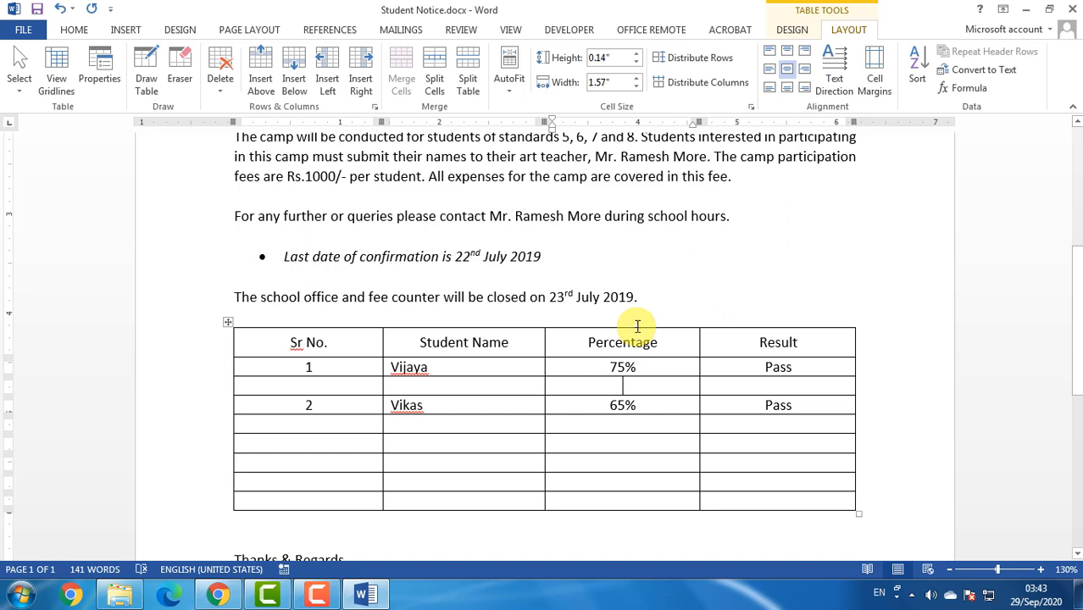
click(285, 387)
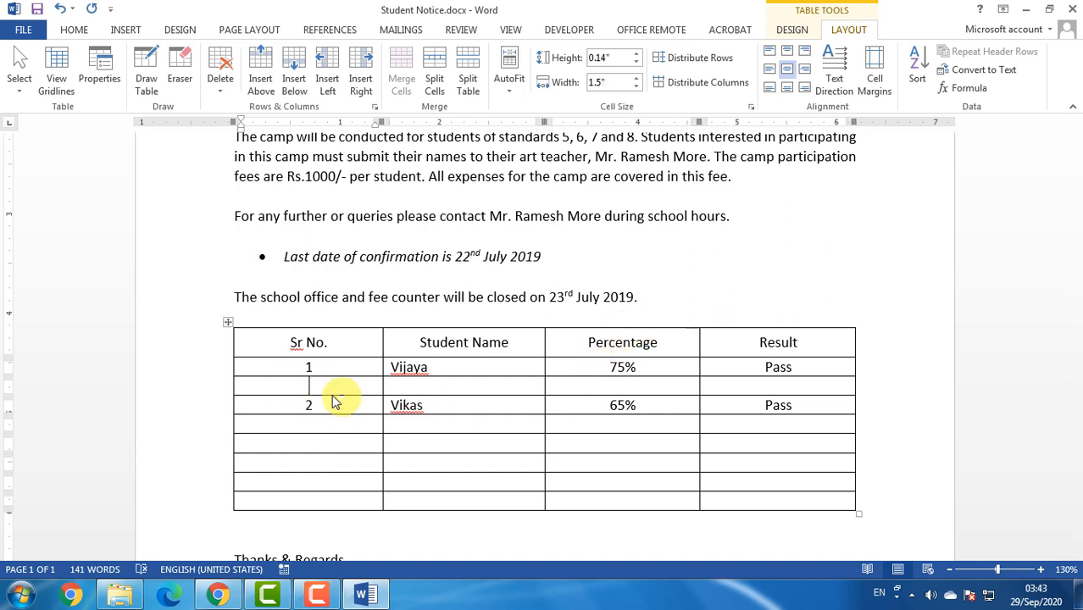
click(443, 381)
click(765, 382)
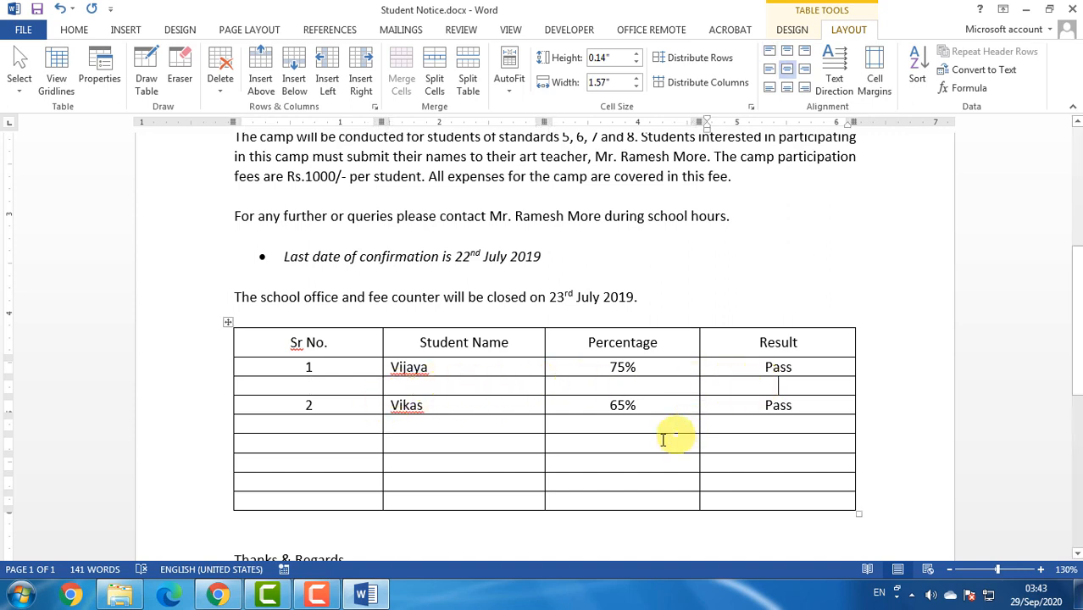
click(222, 85)
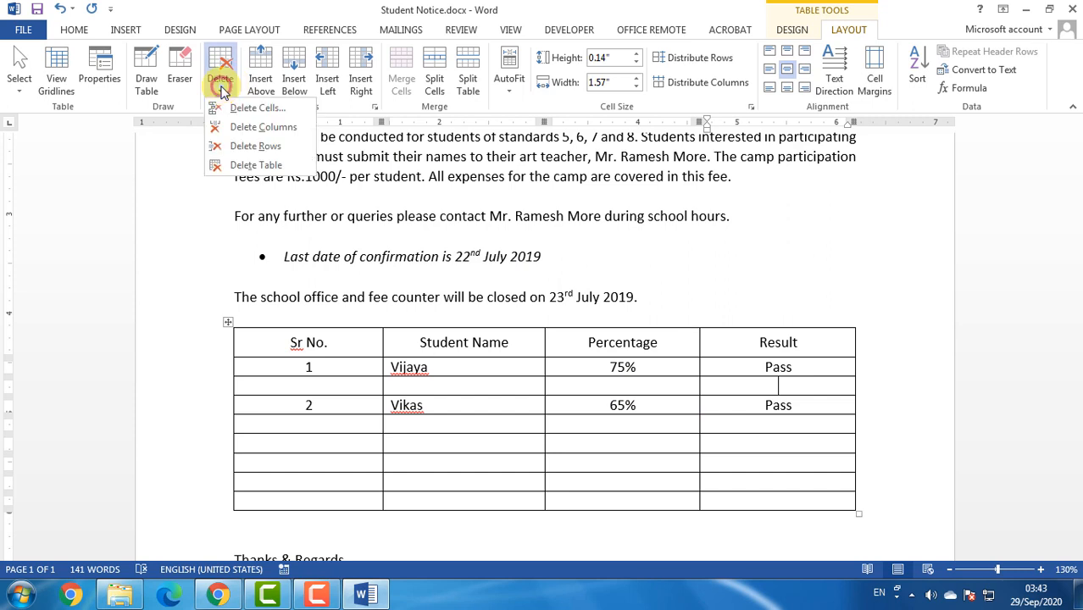
click(294, 152)
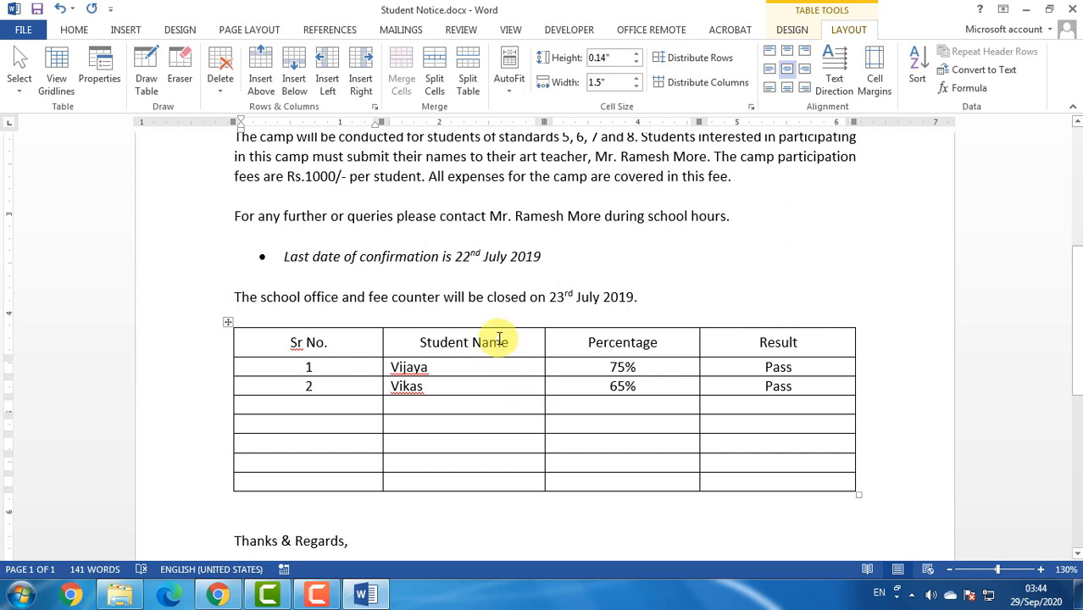
Step: Start inserting a picture from file and browse to My Files (Z:) > MS-CIT > MS-CIT ACTIVITIES > Word Activities > Student Notice
click(125, 30)
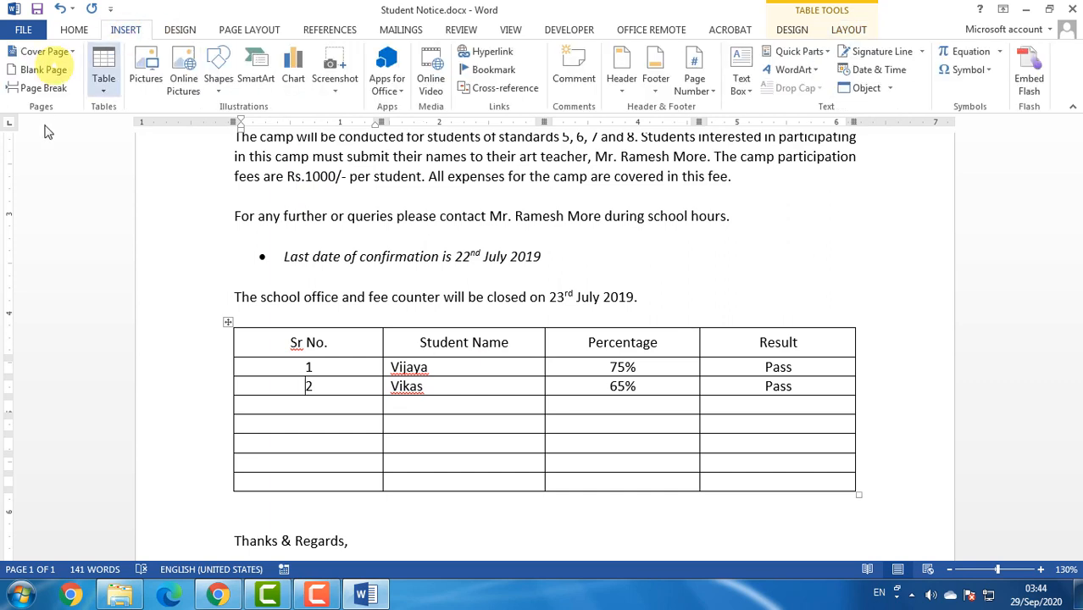
click(149, 83)
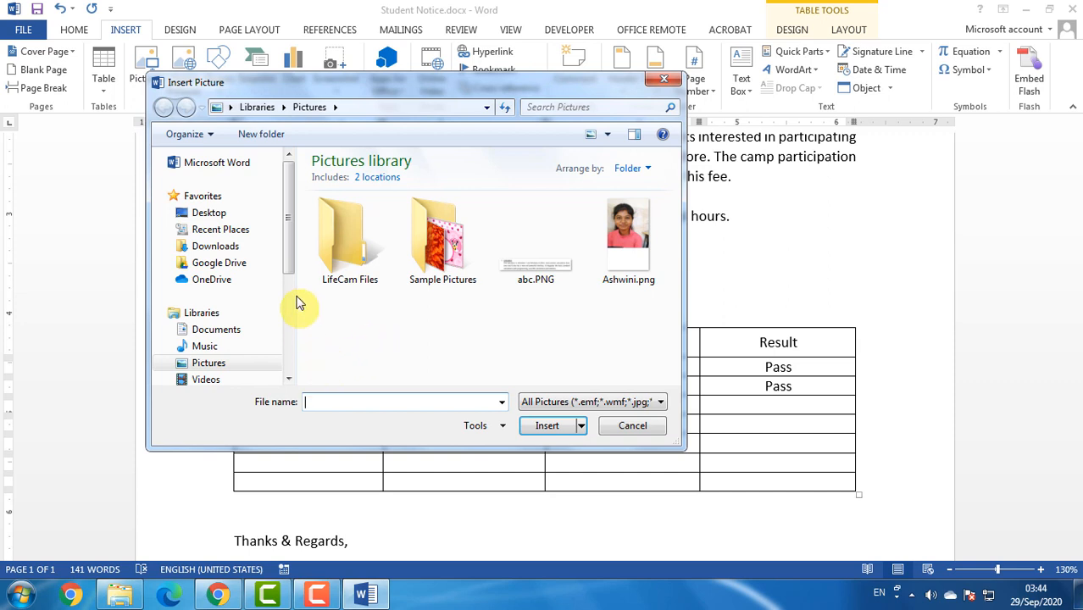
drag(288, 270, 306, 369)
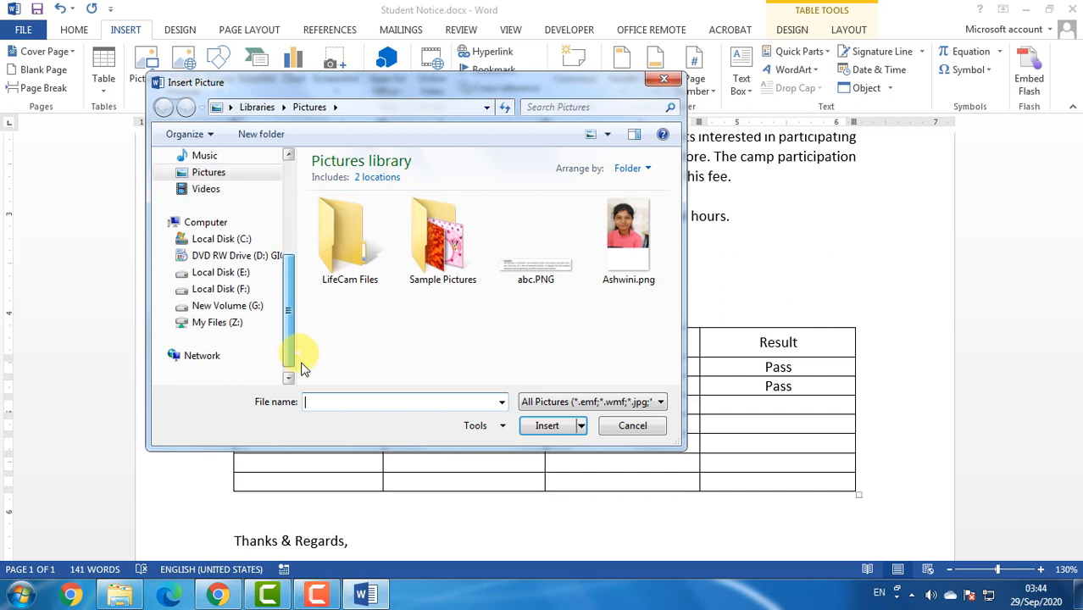
click(216, 321)
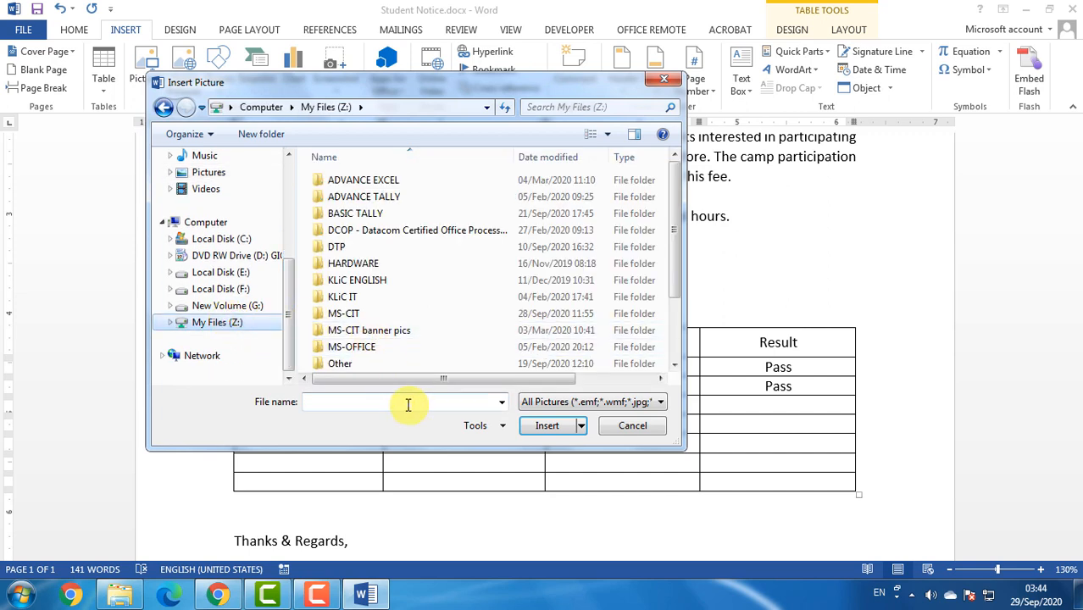
double_click(356, 319)
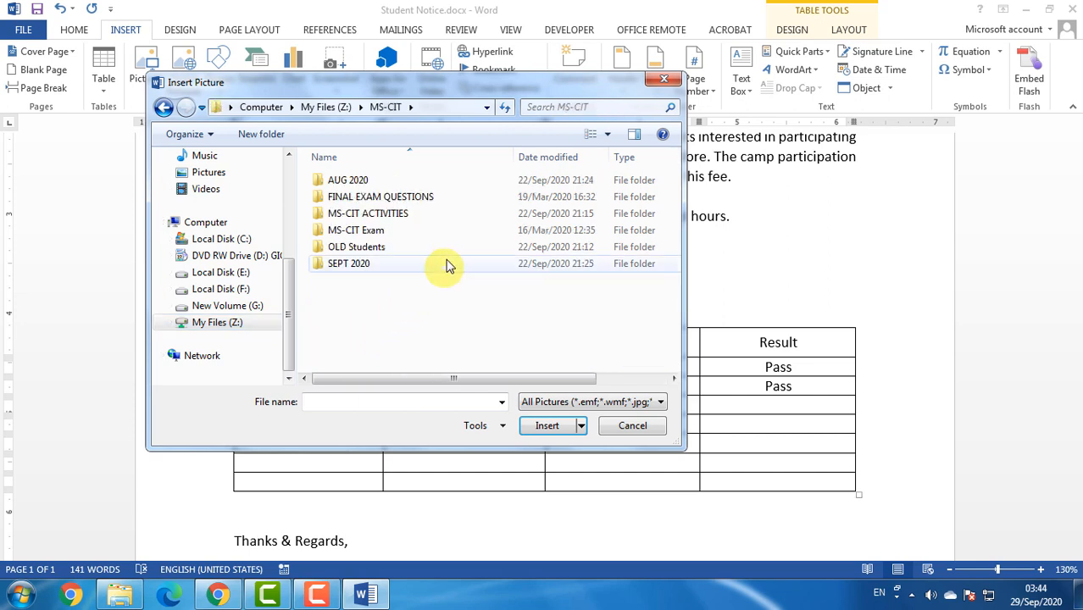
double_click(460, 218)
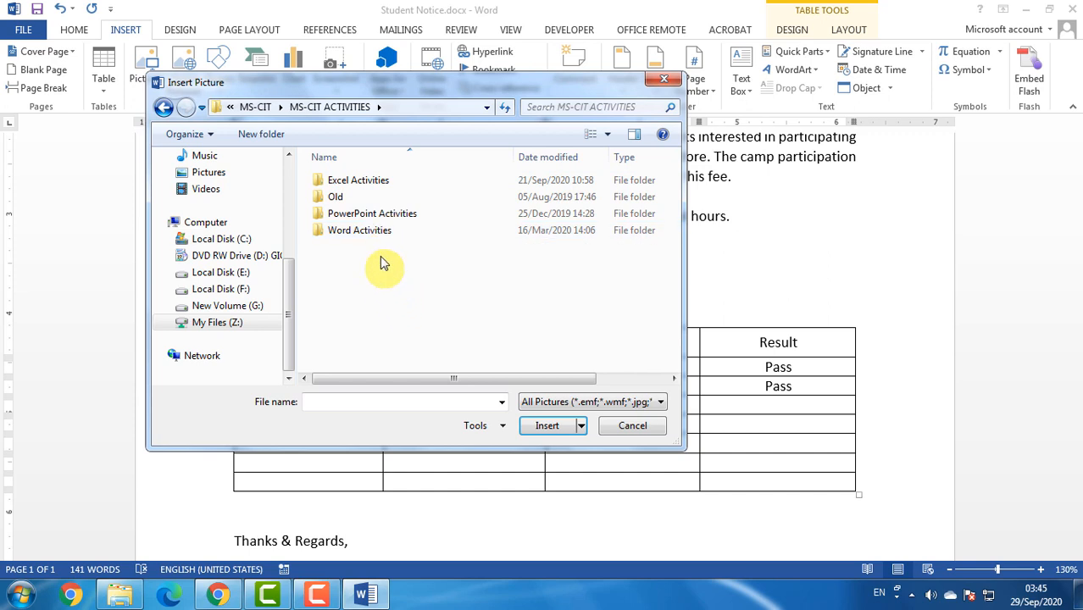
double_click(373, 231)
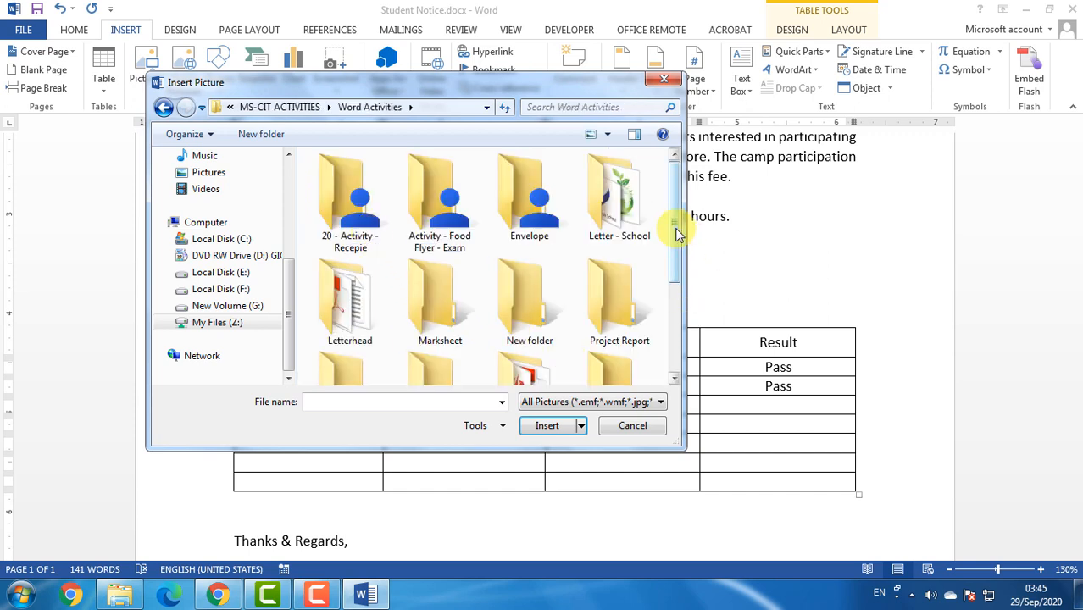
drag(676, 229, 687, 291)
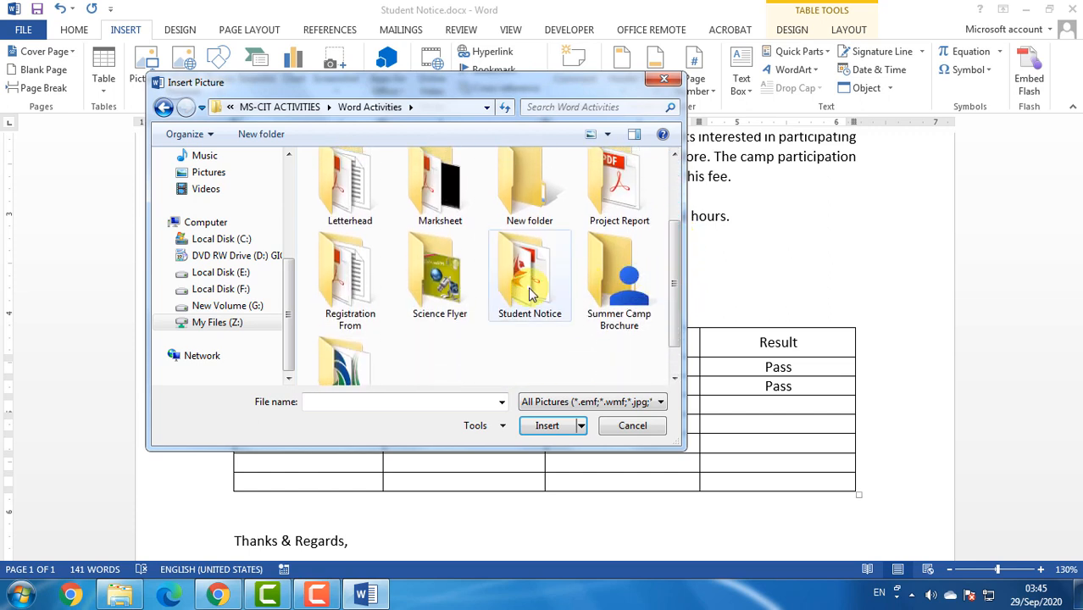
double_click(528, 294)
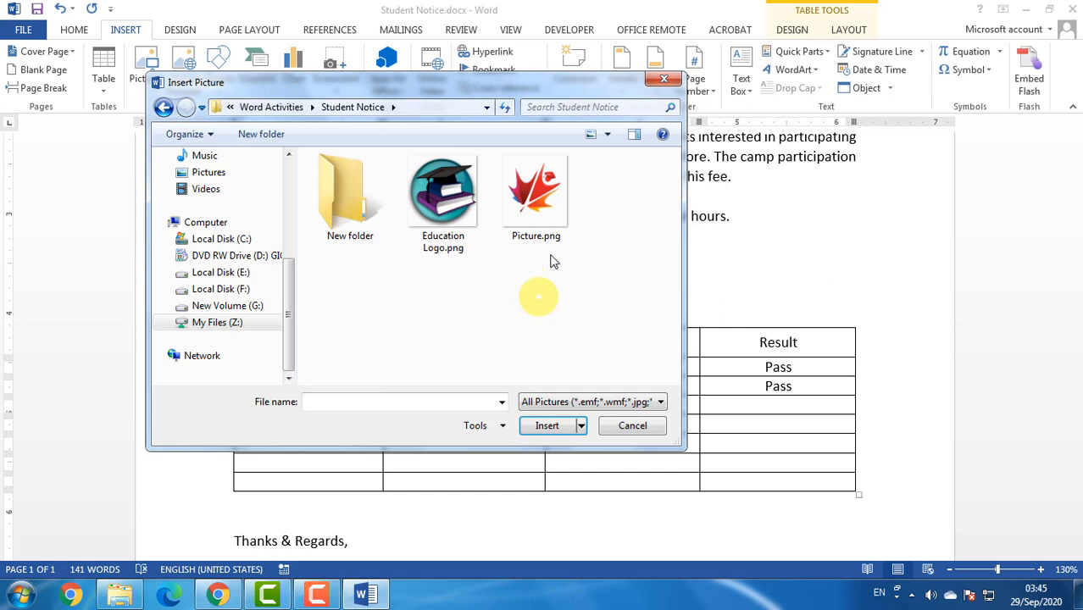
Step: Insert Picture.png into the Sr No. cell of row 2 and undo the insertion
click(533, 222)
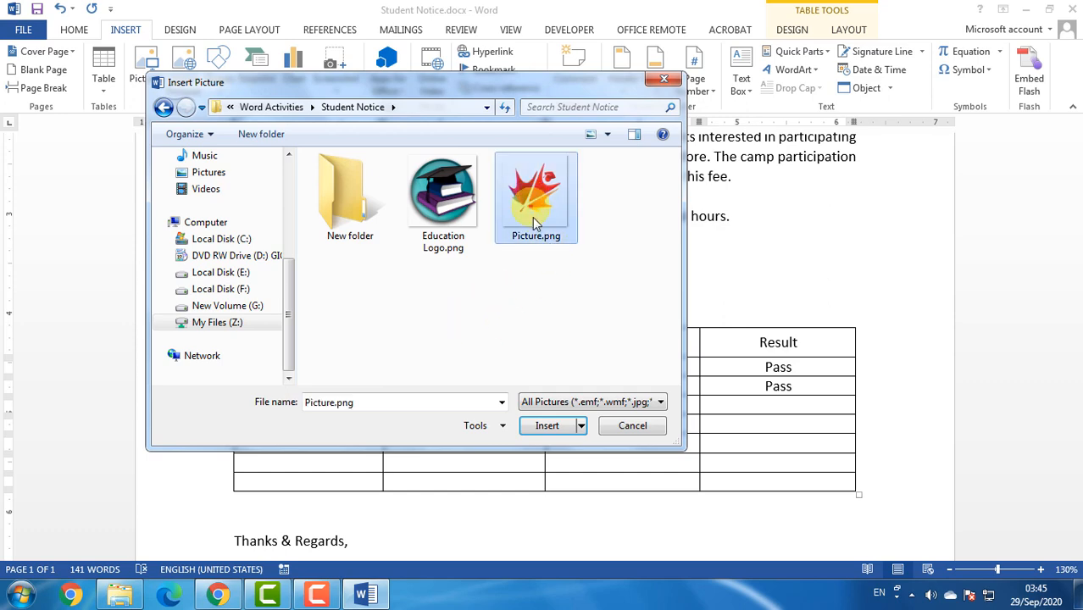
click(547, 428)
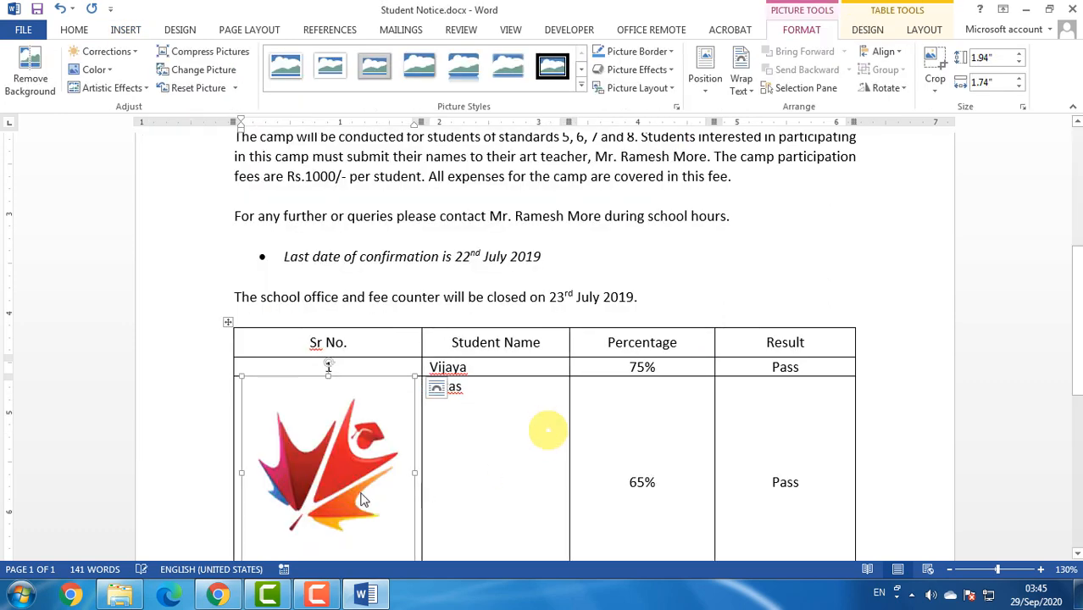
scroll(336, 473, down, 2)
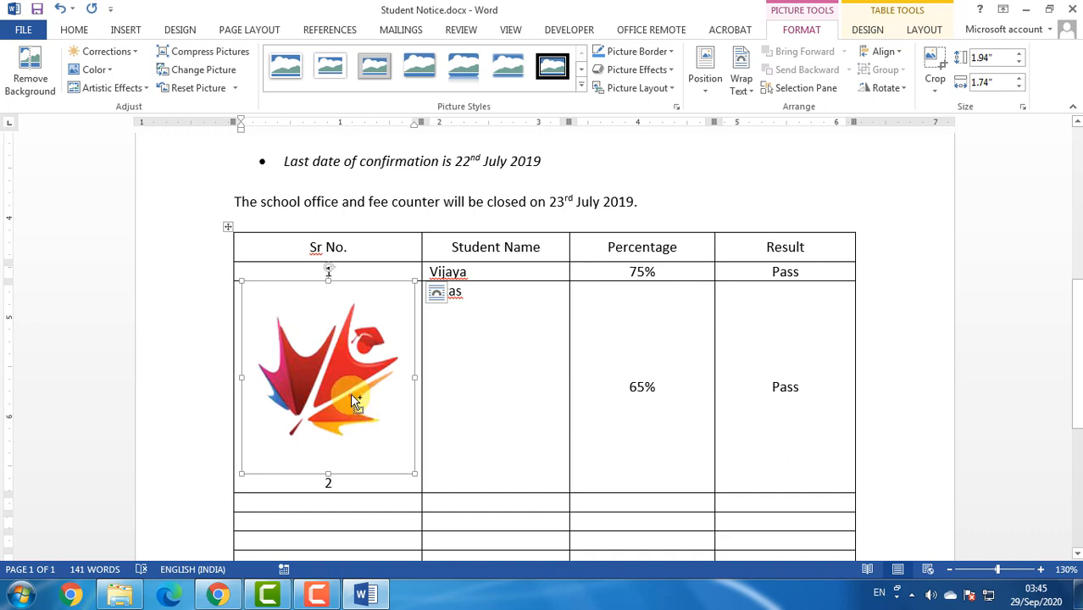
key(ctrl+z)
scroll(350, 393, up, 5)
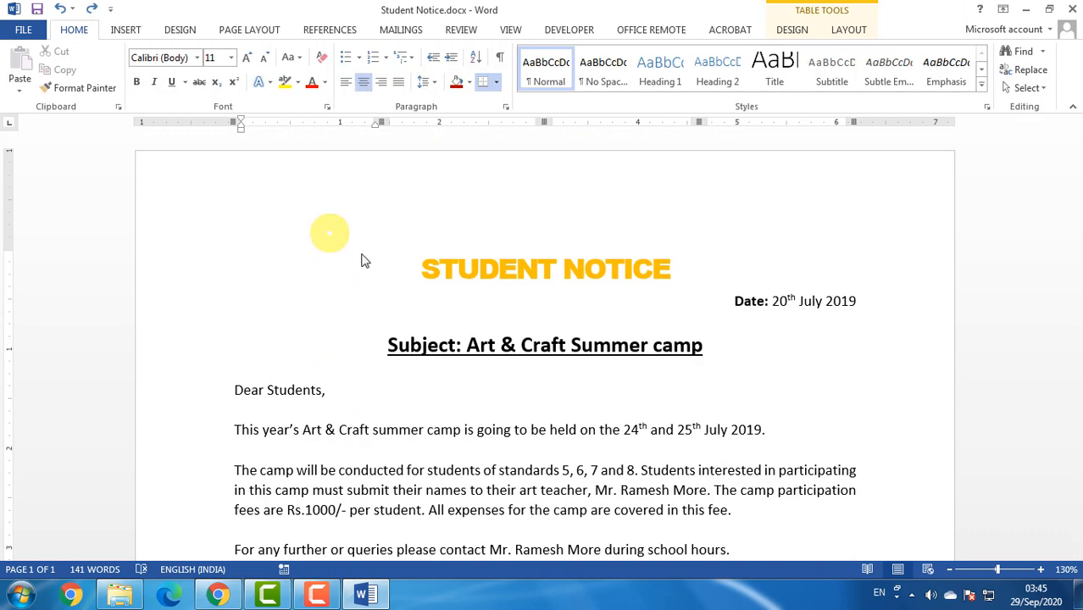
Step: Insert Picture.png from the Student Notice folder at the start of the Subject line
click(382, 270)
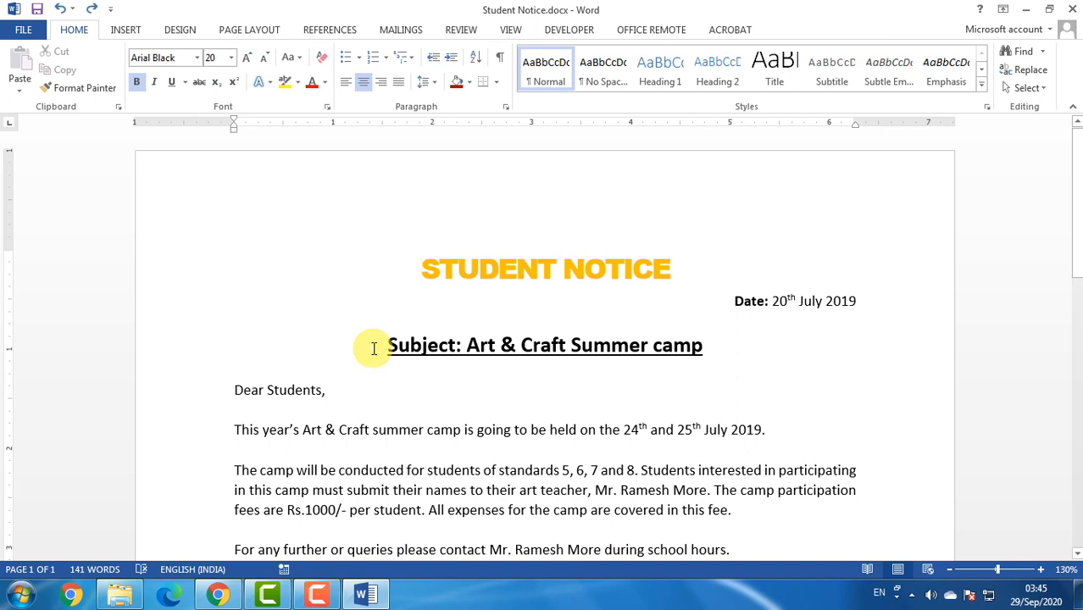
click(375, 346)
click(124, 30)
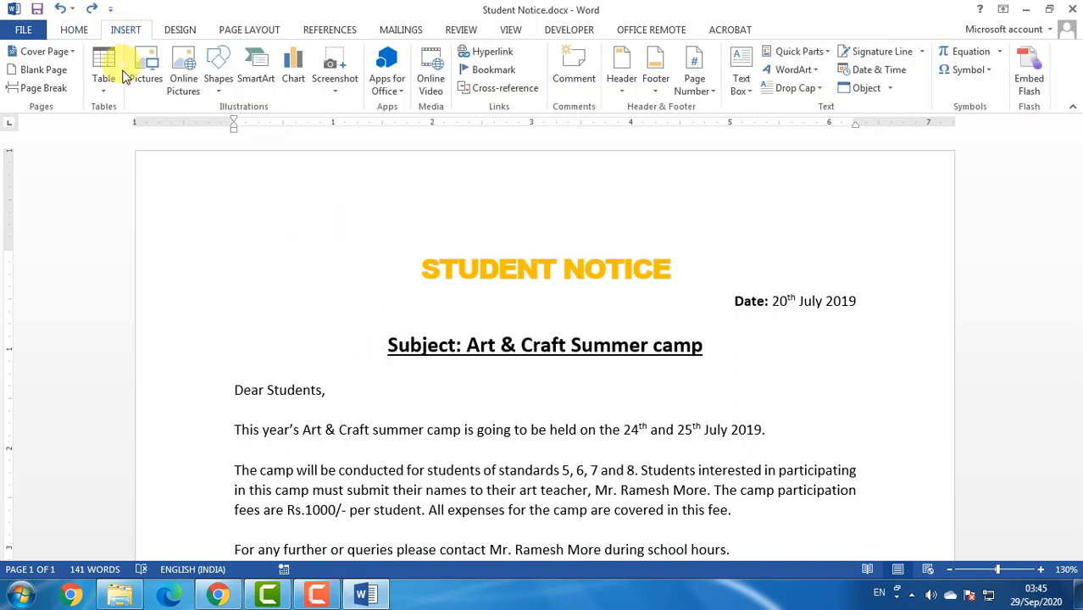
click(149, 73)
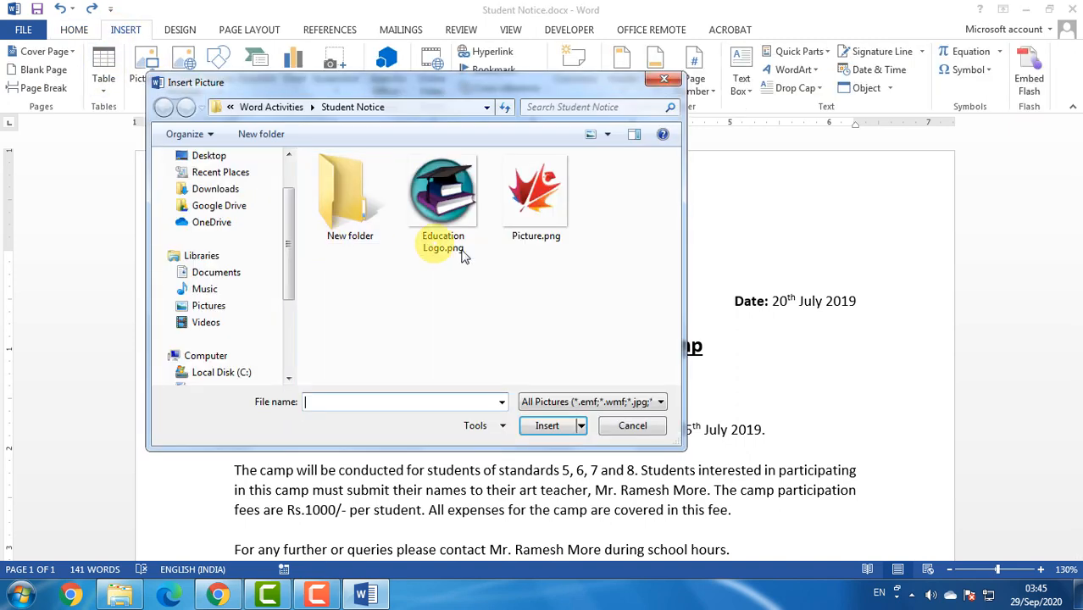
click(533, 199)
click(545, 428)
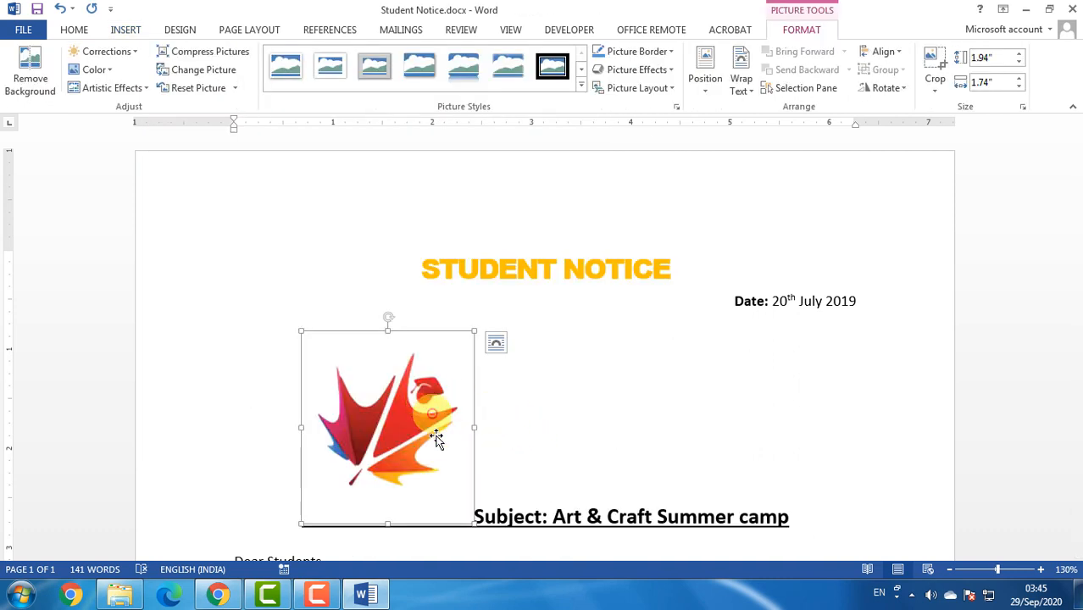
Step: Set the inserted leaf picture's text wrapping to In Front of Text
mouse_move(394, 431)
mouse_down()
mouse_move(617, 424)
mouse_move(410, 436)
mouse_up()
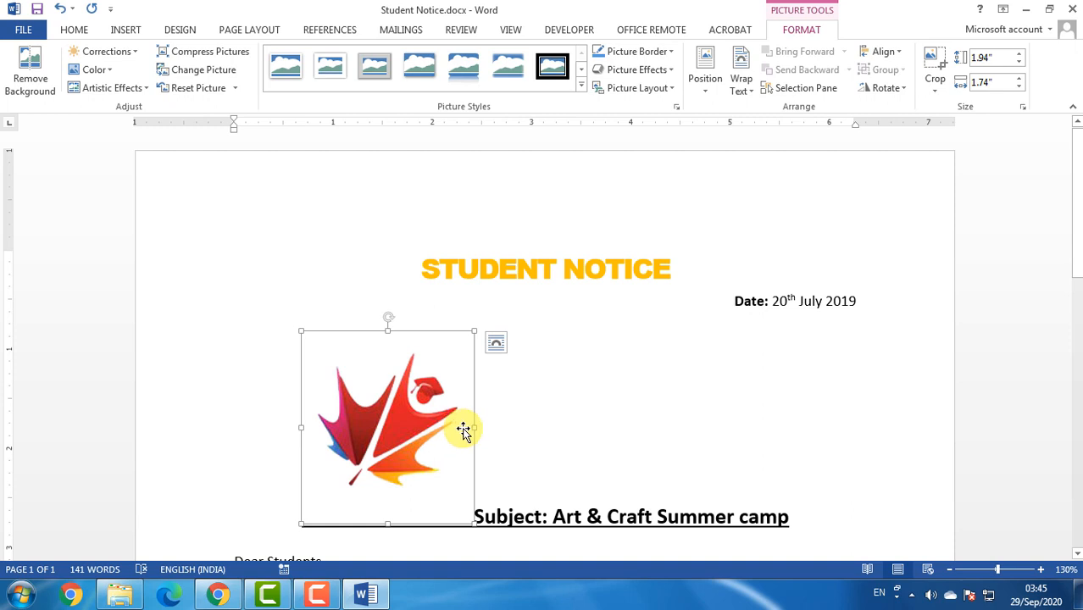
click(495, 343)
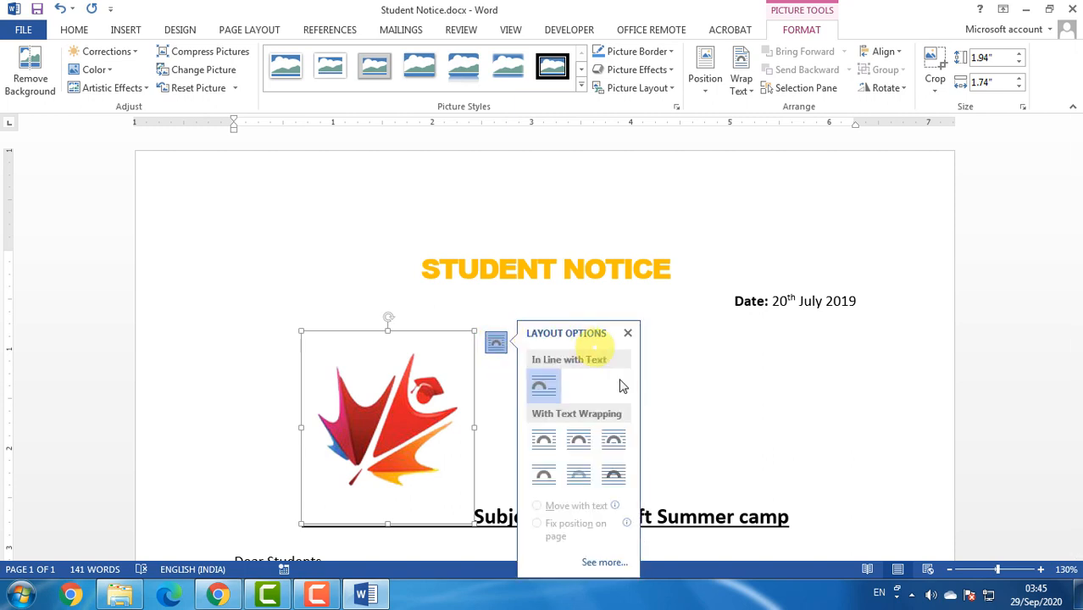
click(617, 479)
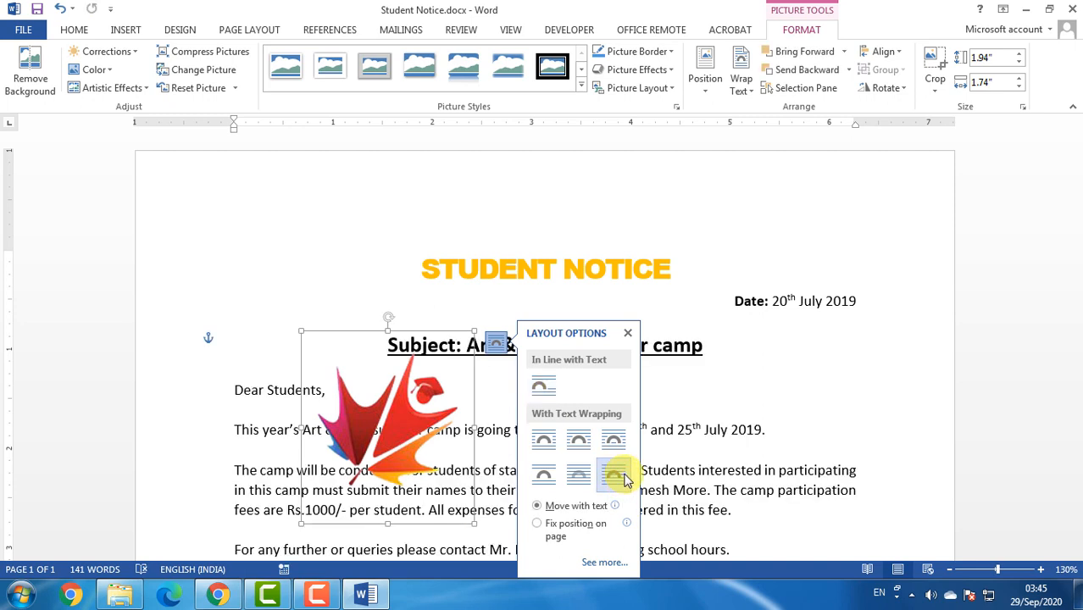
Step: Resize the leaf picture to about 1.32" high by 1.18" wide and place it beside the STUDENT NOTICE title, above Dear Students
drag(387, 455, 280, 305)
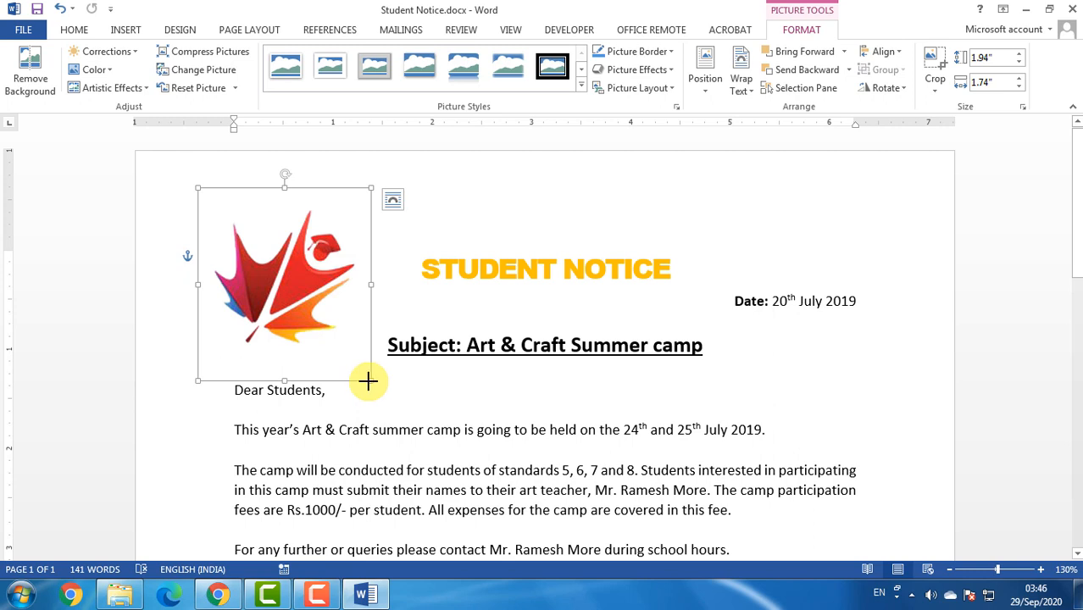
drag(368, 382, 283, 307)
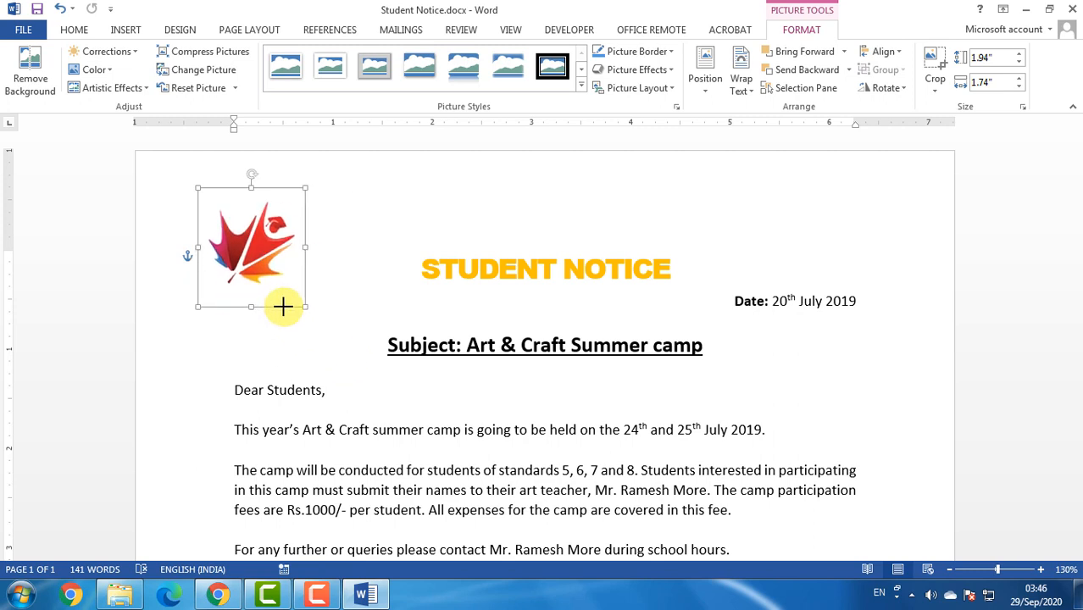
drag(283, 307, 315, 300)
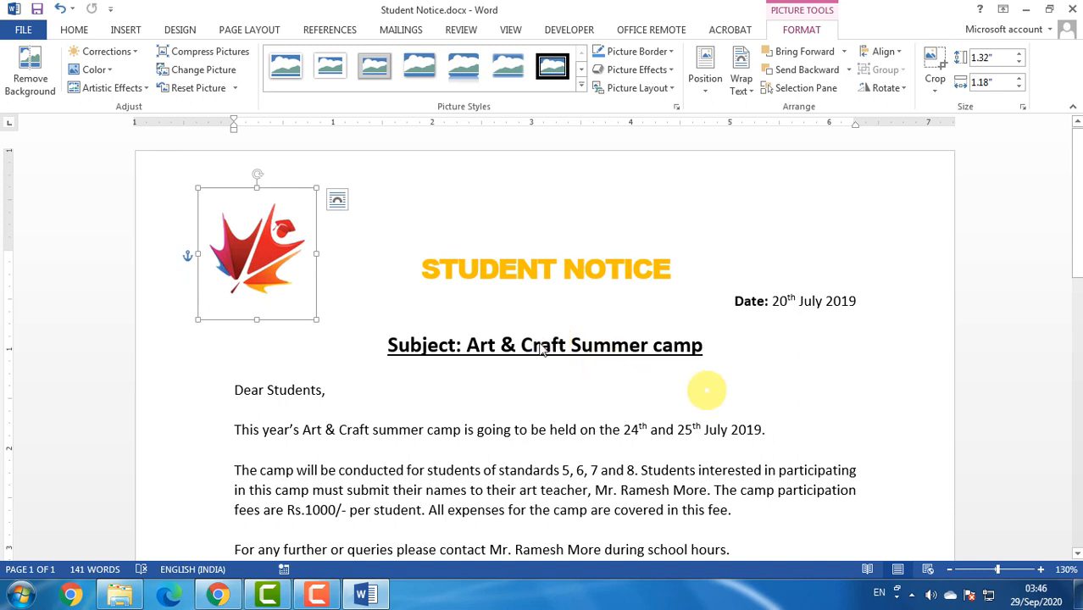
drag(236, 266, 285, 300)
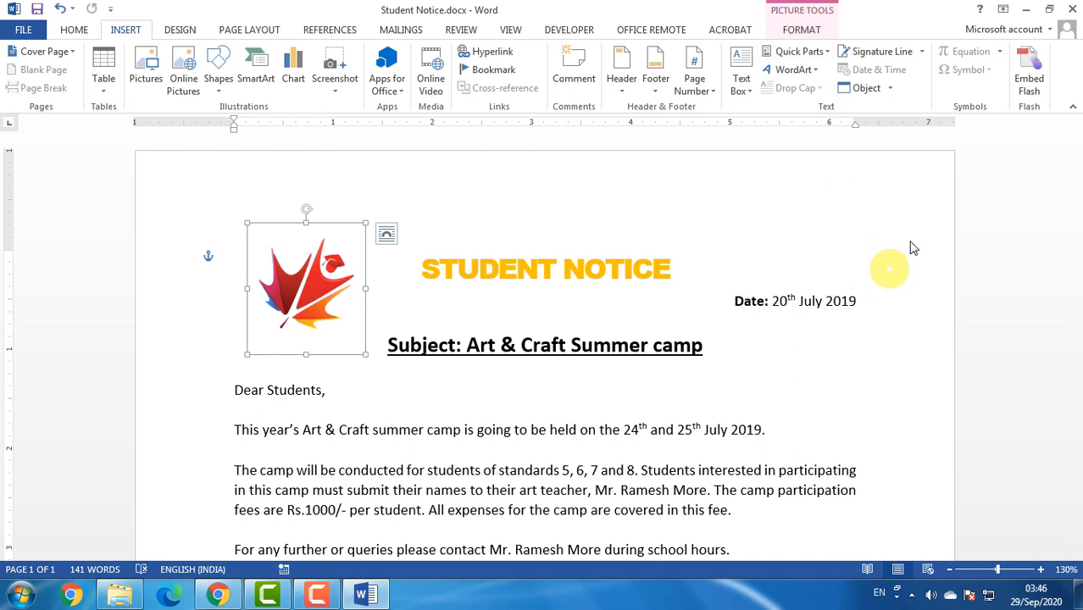
Step: Try a white reflected bevel style on the leaf picture, and replace it with the white rounded diagonal corner frame style
click(800, 30)
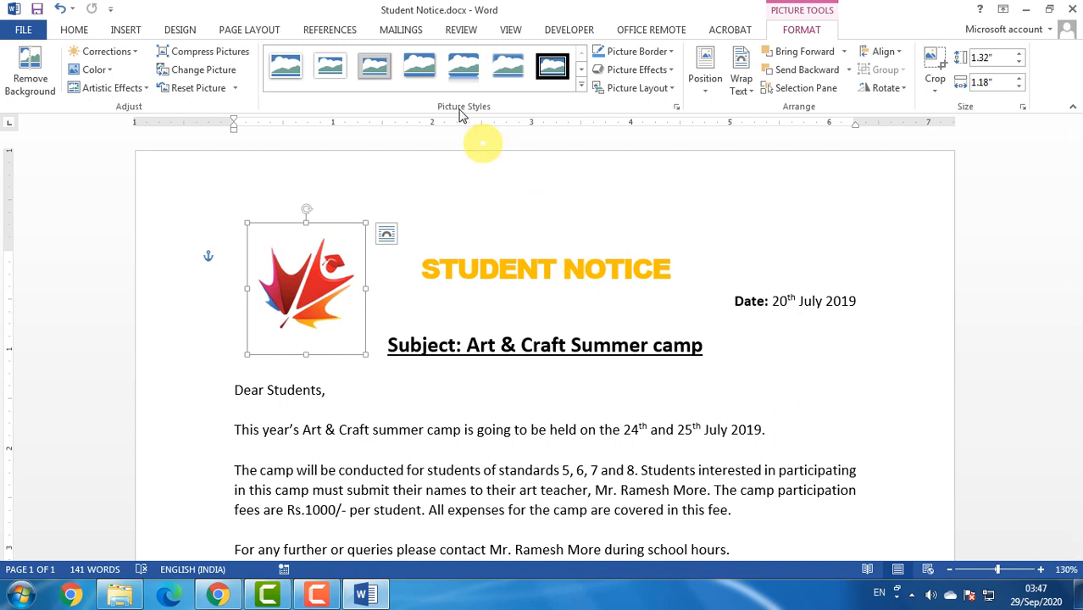
click(581, 85)
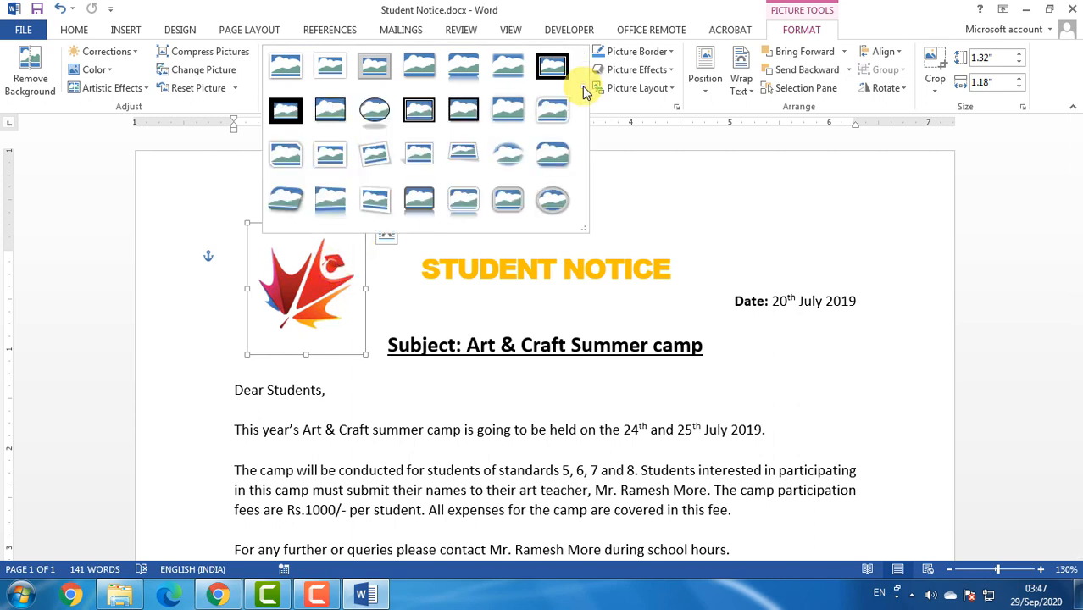
click(462, 204)
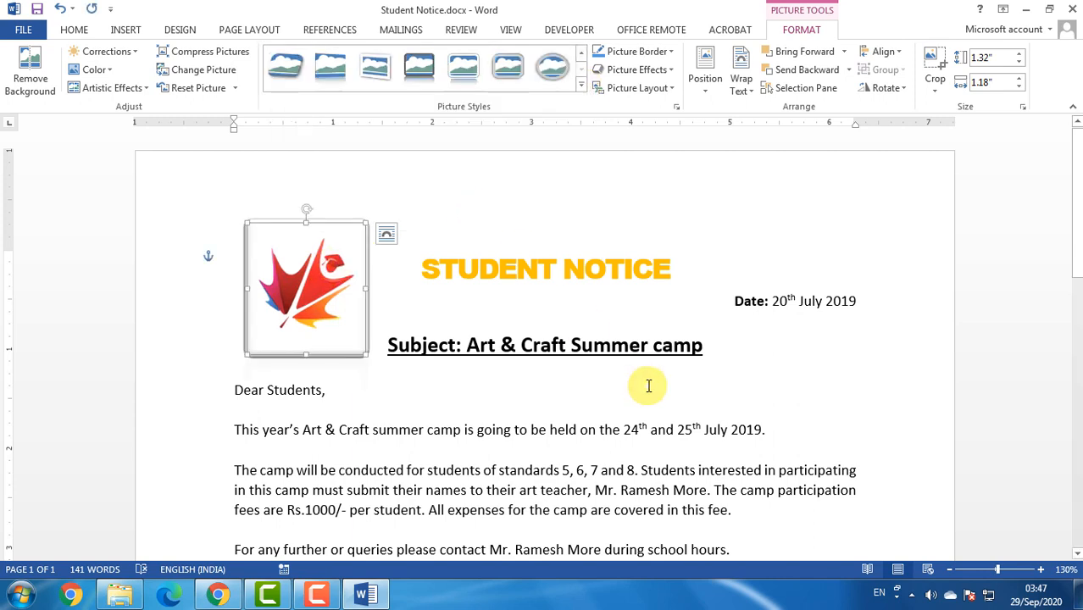
click(582, 86)
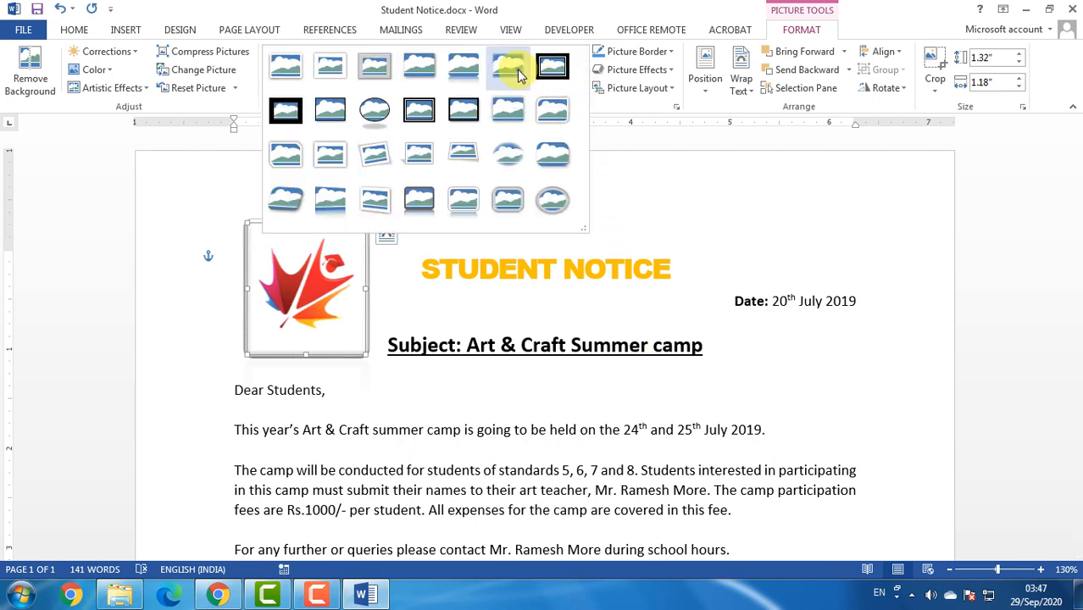
click(553, 116)
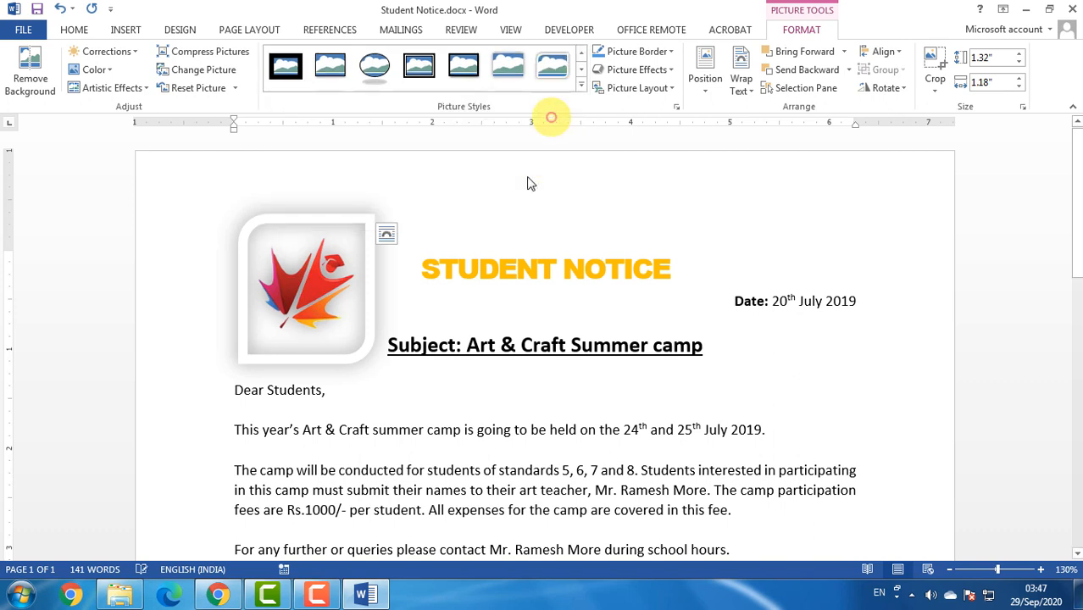
click(650, 395)
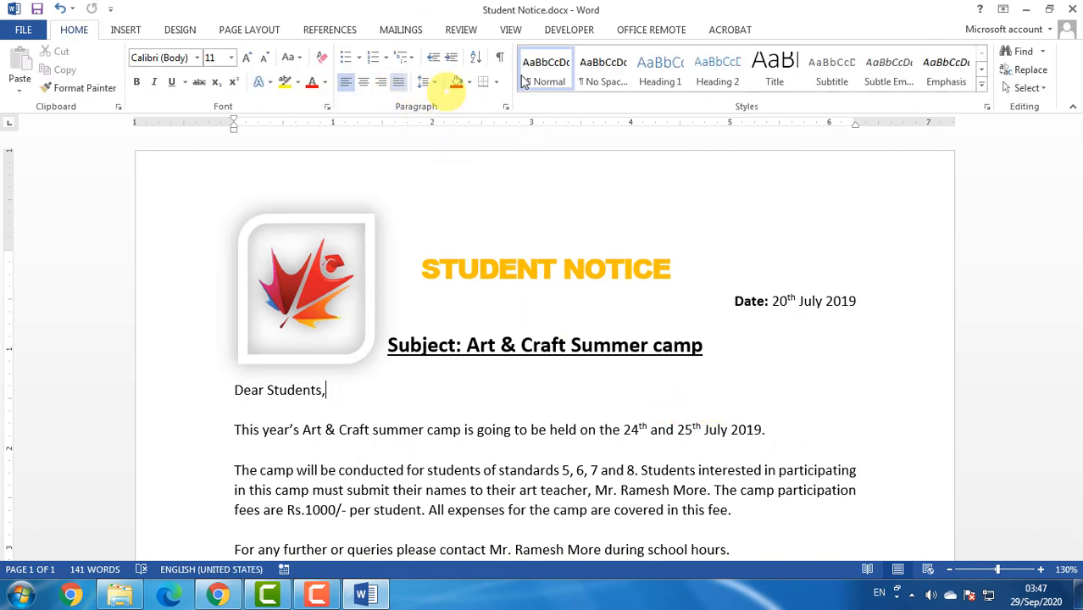
Step: Set the leaf picture's border weight to 4½ pt
click(351, 242)
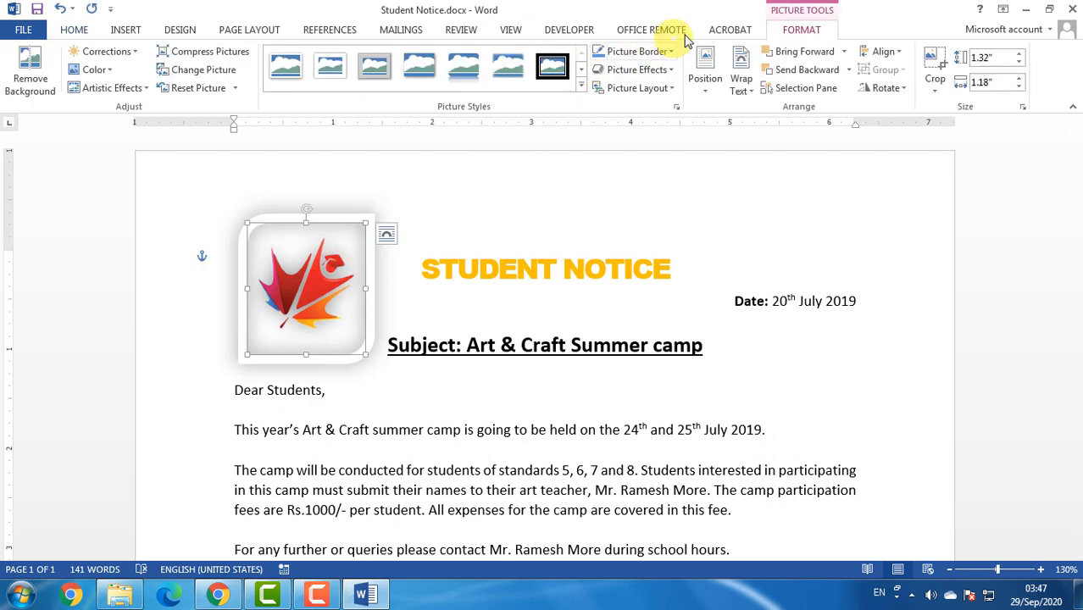
click(668, 52)
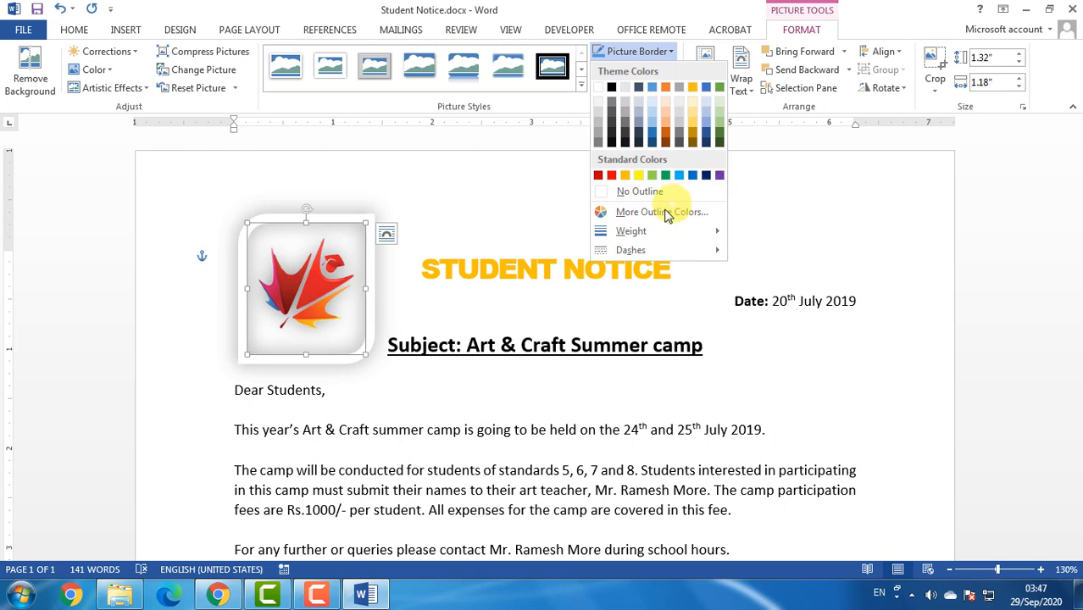
mouse_move(693, 230)
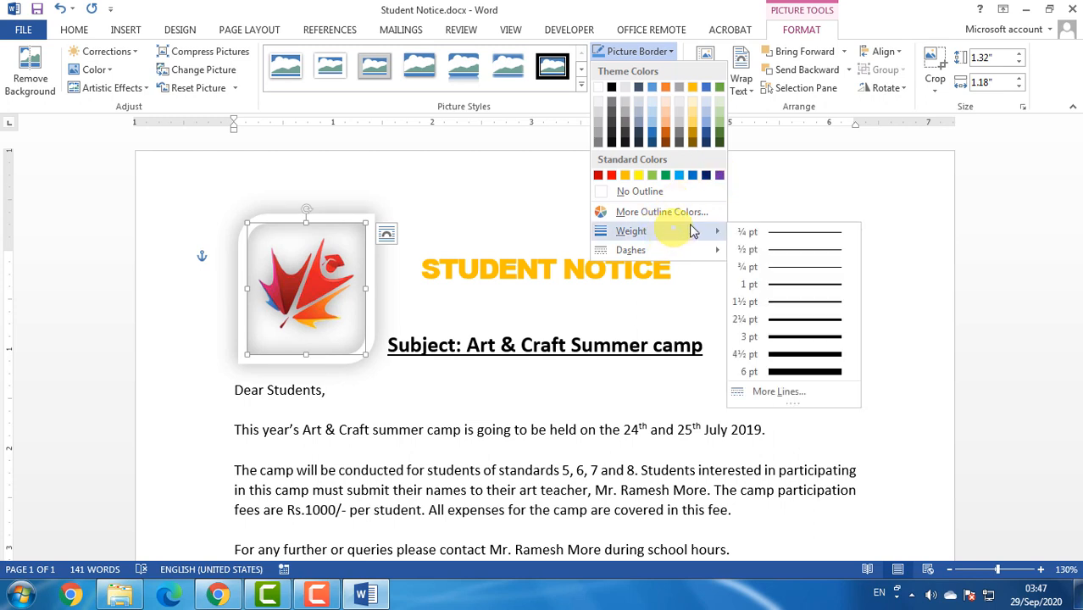
click(779, 355)
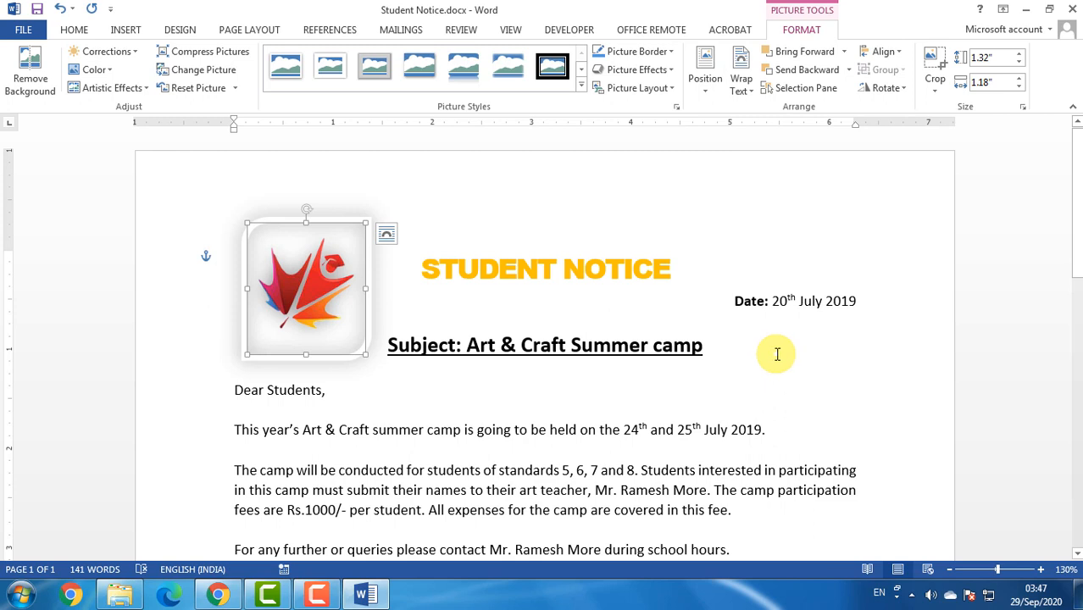
Step: Apply a blue Glow effect to the leaf picture
click(637, 73)
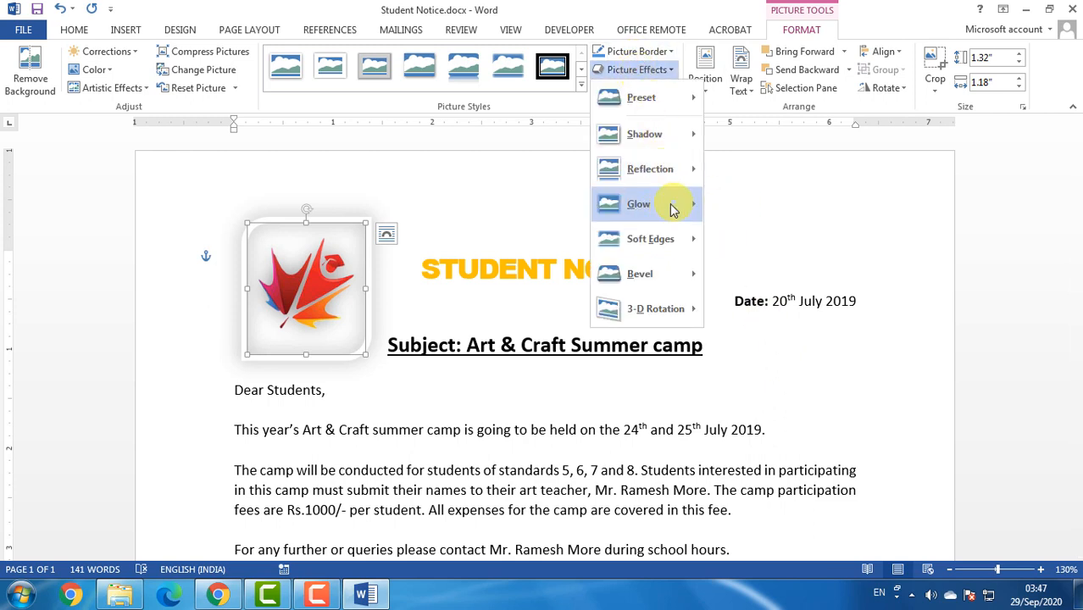
mouse_move(672, 209)
click(727, 430)
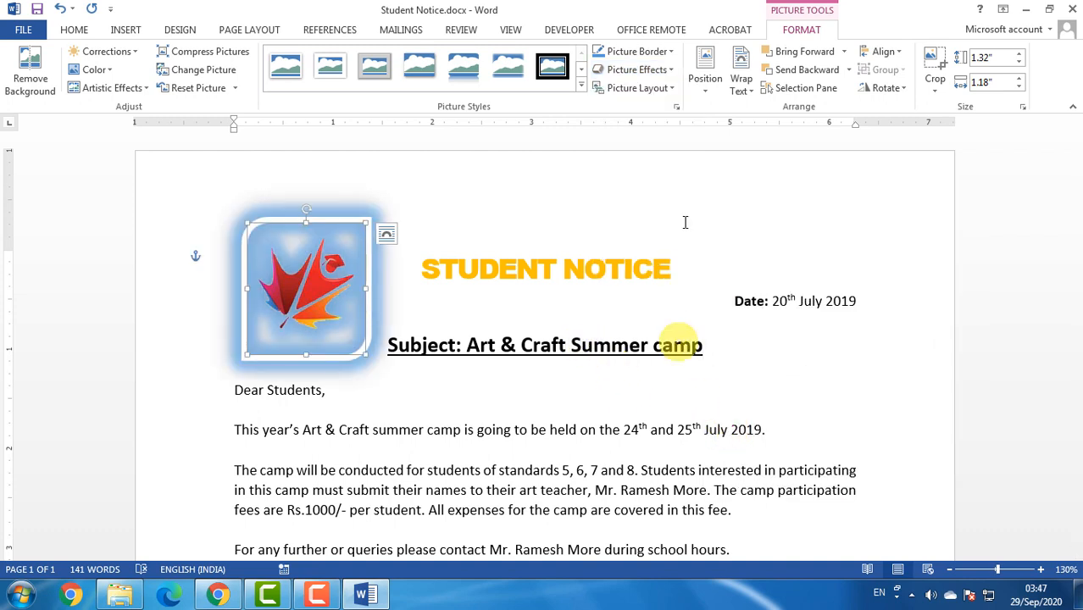
Step: Try a Reflection effect on the leaf picture and undo it
click(635, 70)
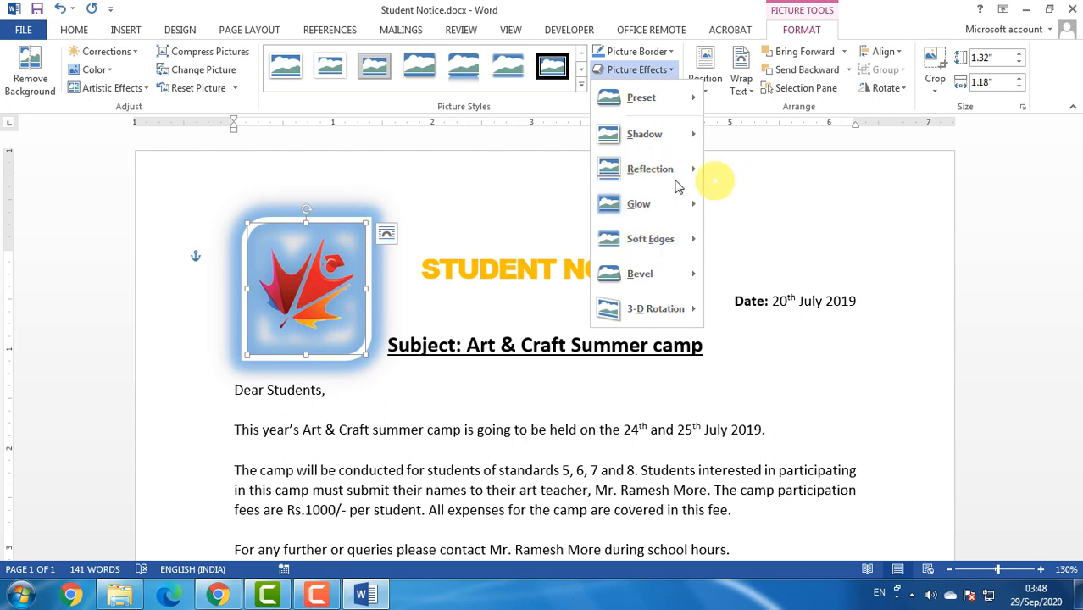
mouse_move(717, 175)
click(774, 339)
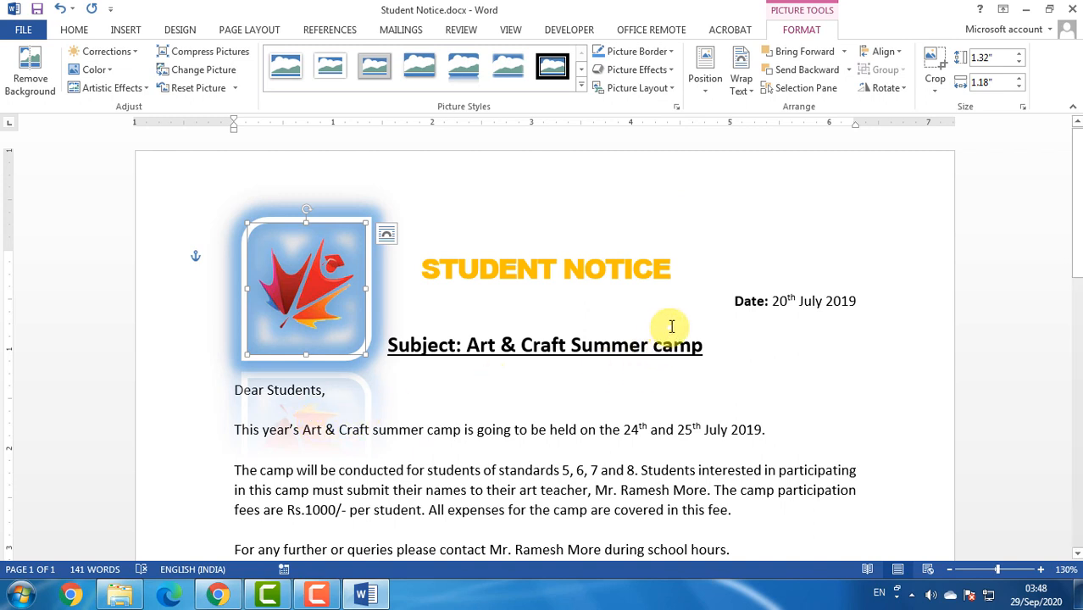
key(ctrl+z)
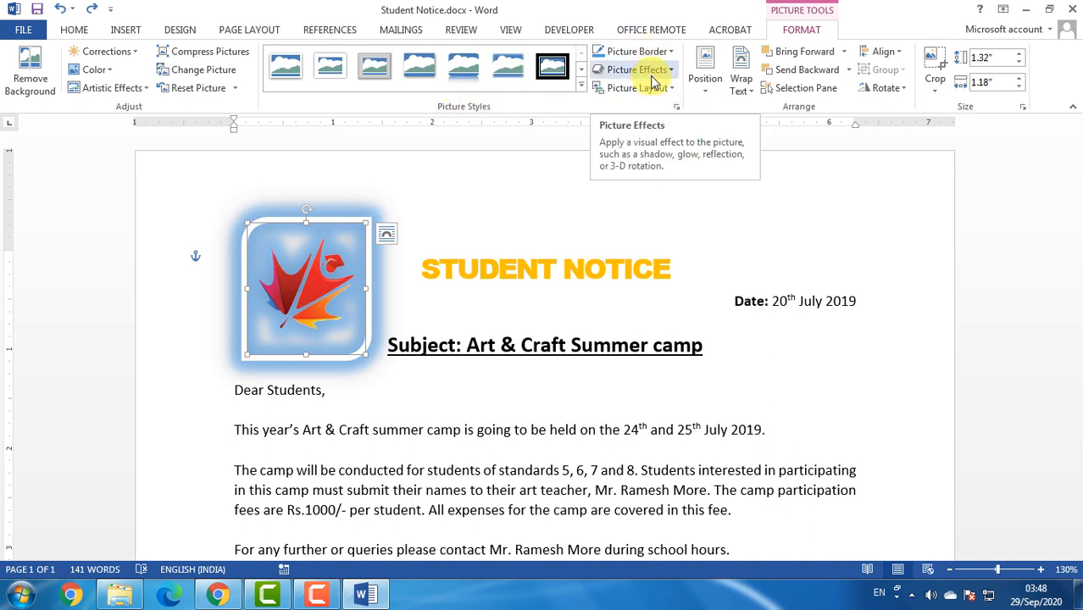
Step: Delete the leaf picture beside the STUDENT NOTICE title
click(652, 208)
click(333, 299)
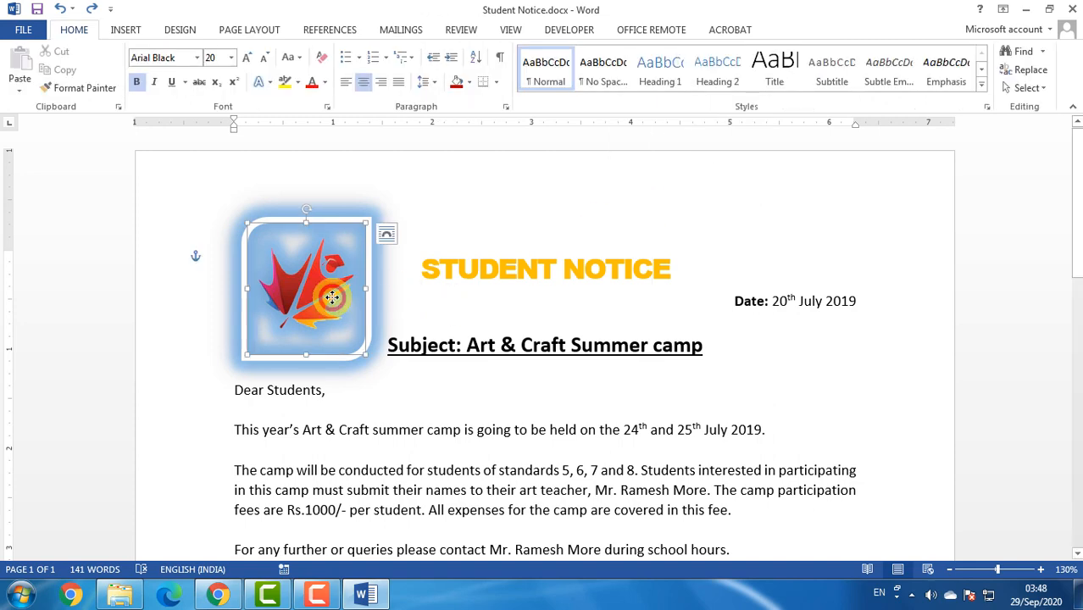
key(Delete)
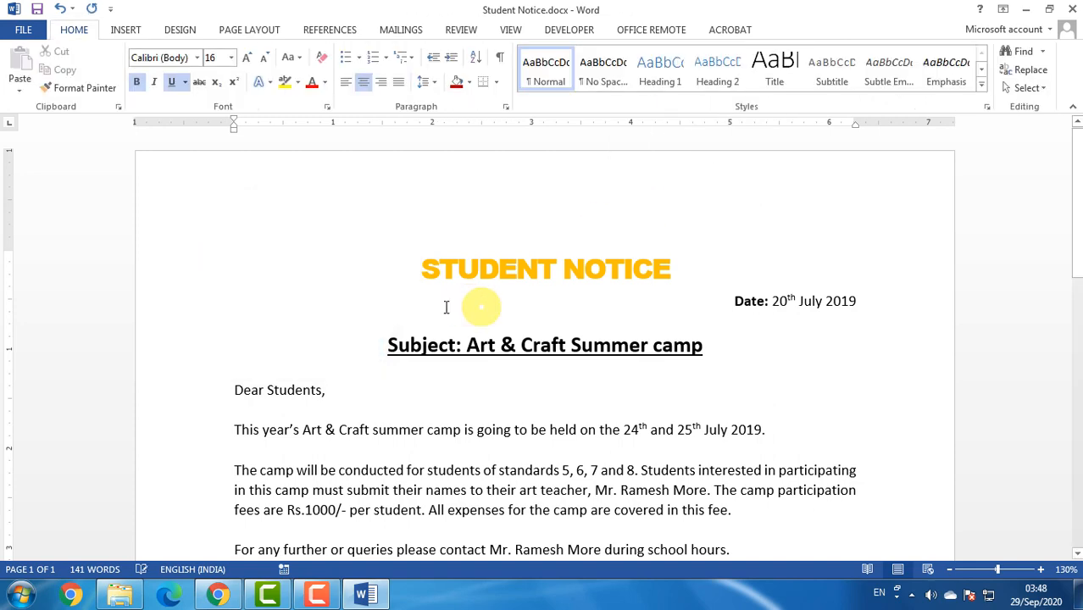
Step: Draw a Round Diagonal Corner Rectangle about 1.66" wide and 0.84" high beside the STUDENT NOTICE title
click(301, 290)
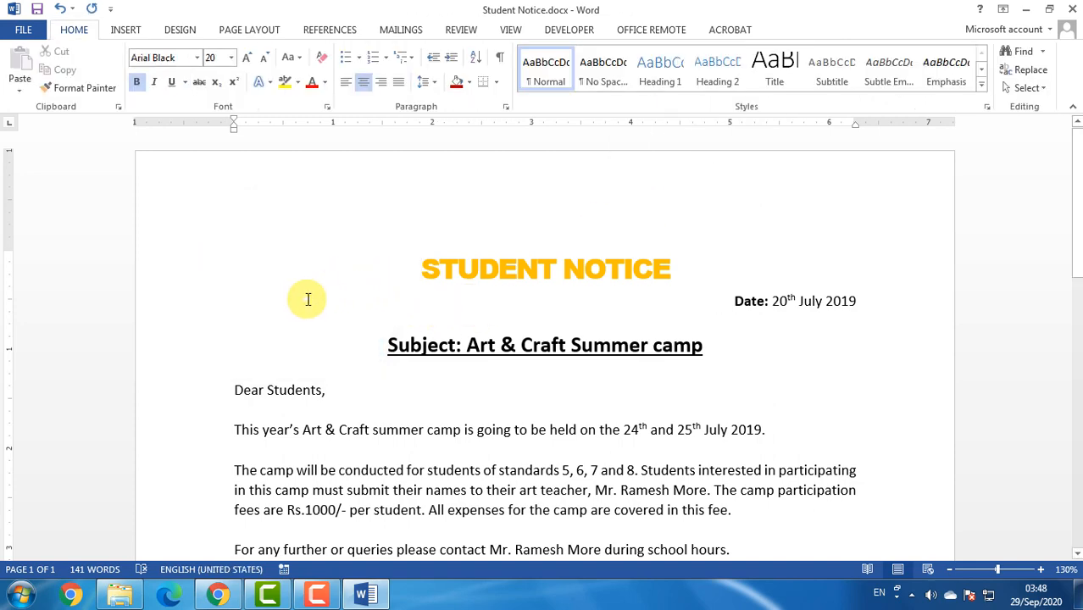
click(136, 33)
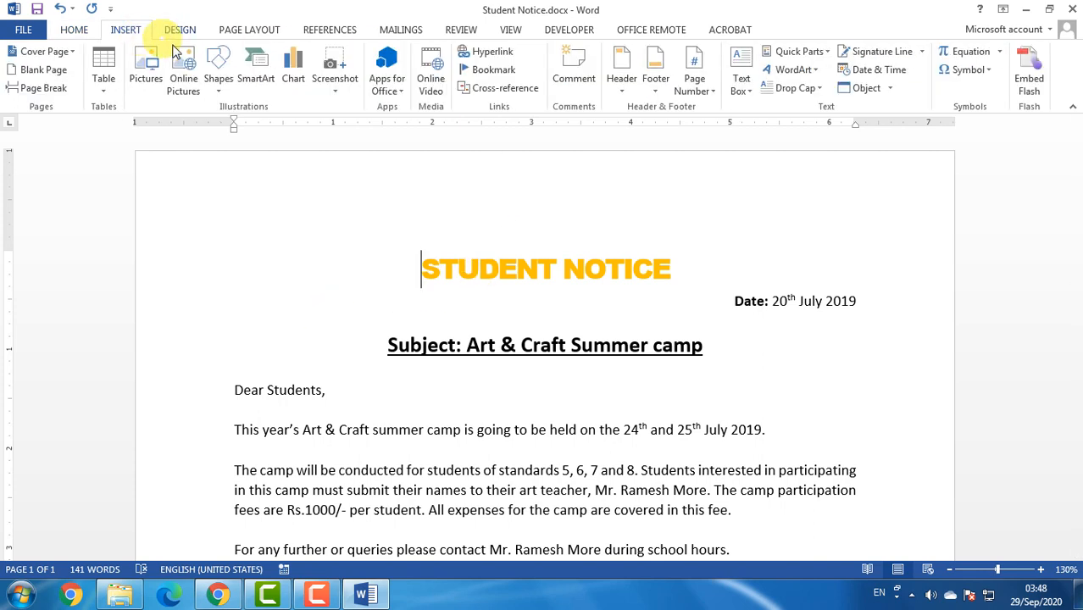
click(222, 89)
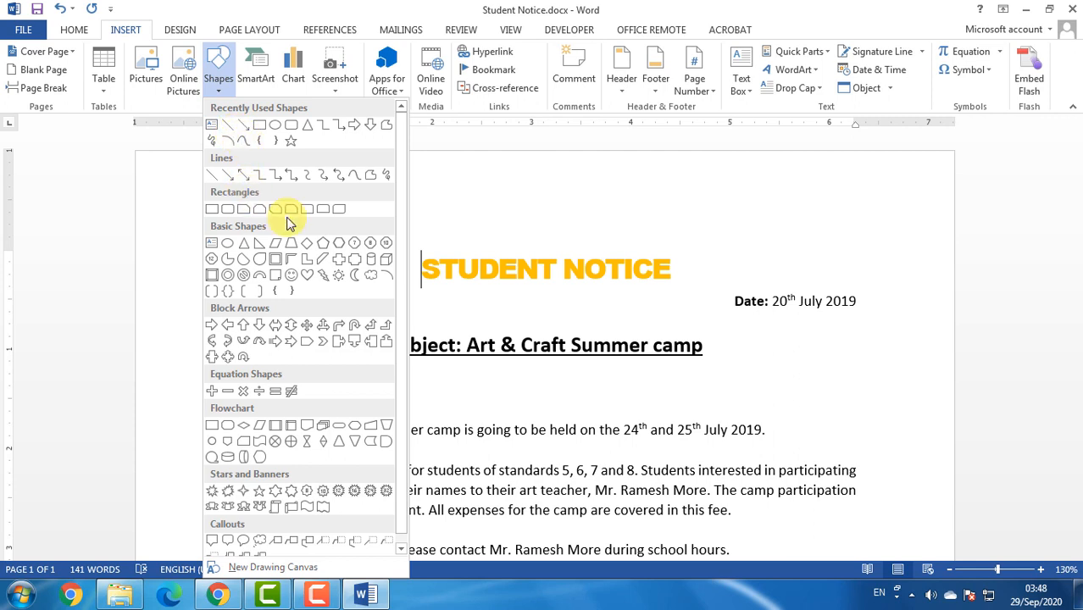
scroll(324, 316, down, 1)
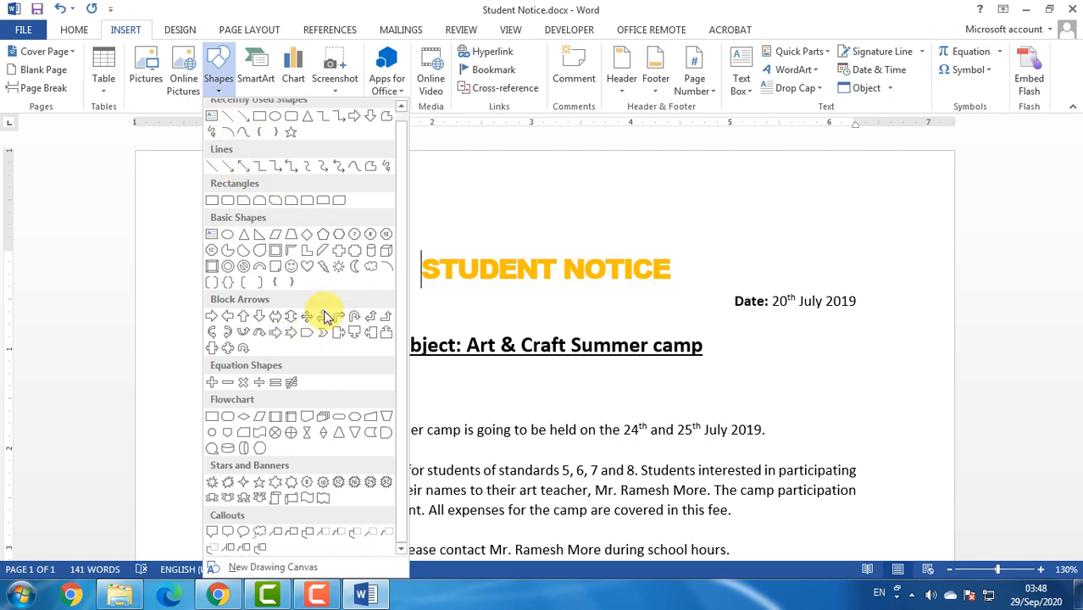
scroll(323, 315, up, 1)
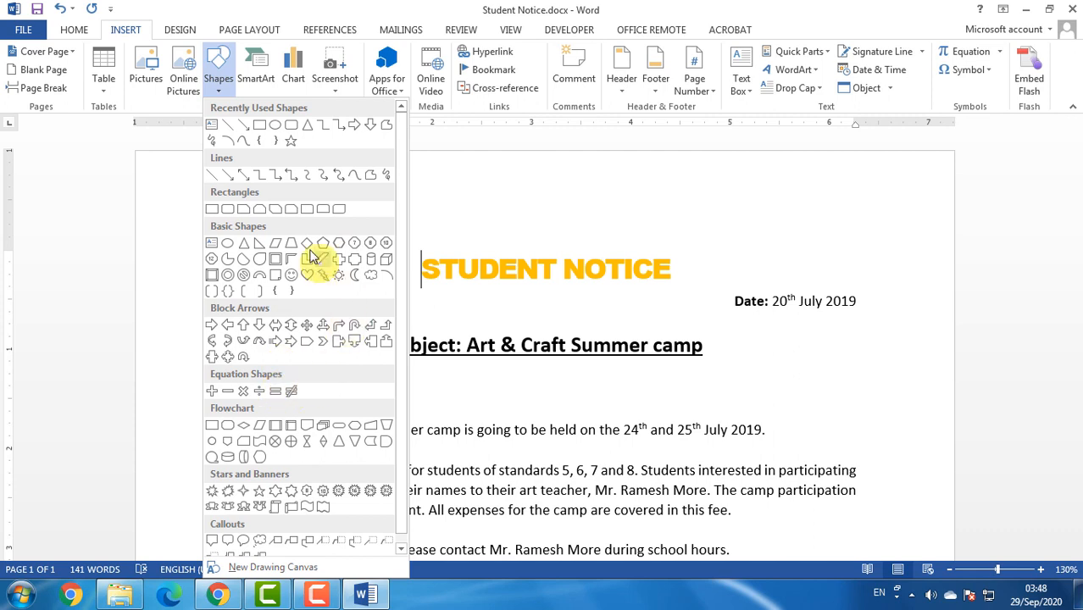
click(339, 211)
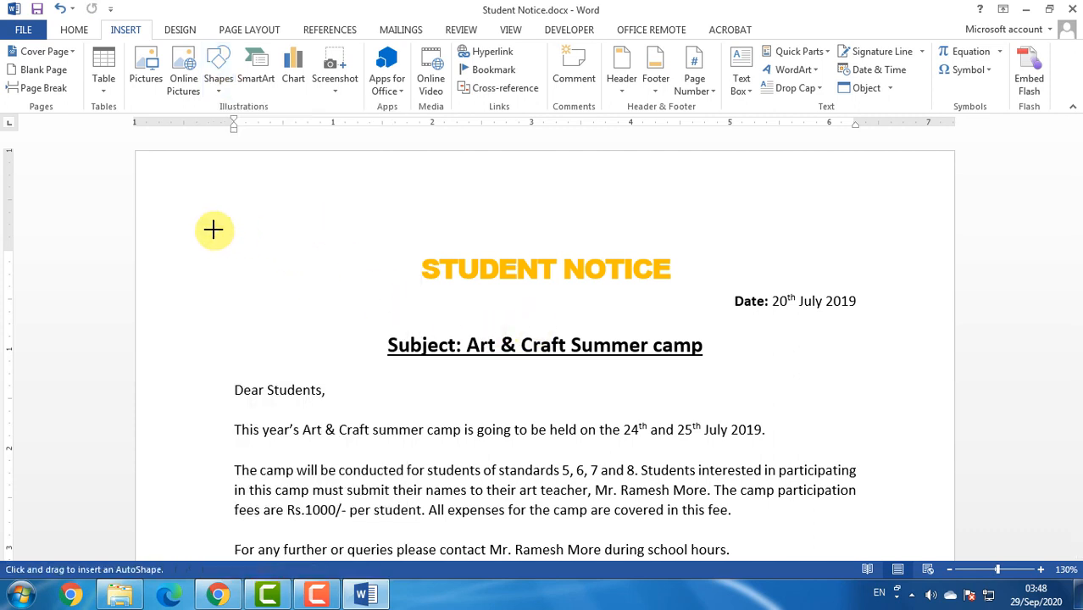
drag(213, 230, 379, 312)
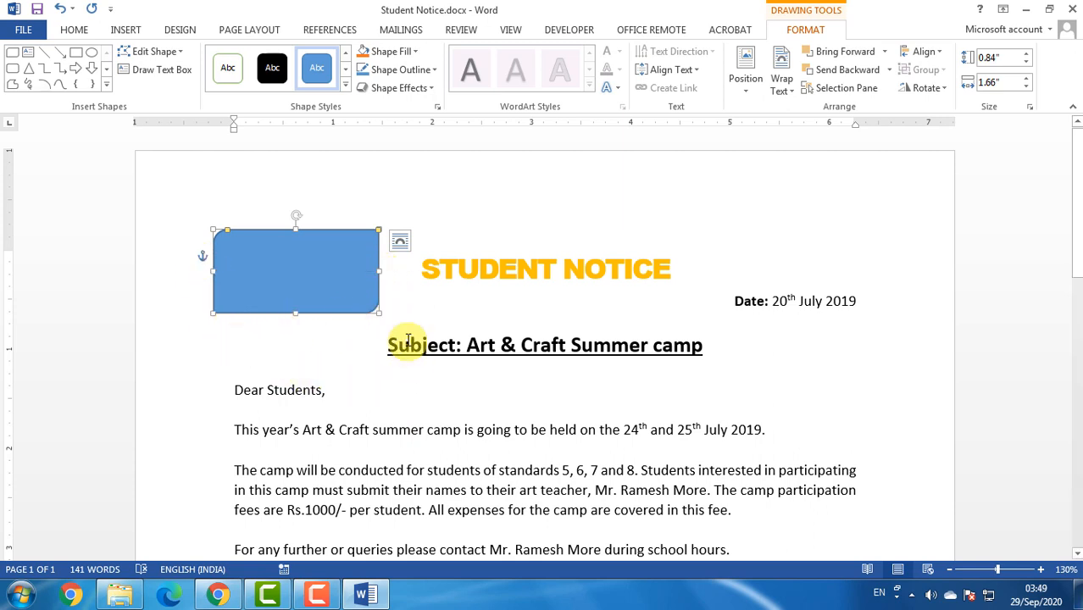
Step: Enlarge the rectangle to about 2.78" wide by 1.58" high and round all four corners fully into a capsule shape
drag(378, 313, 490, 387)
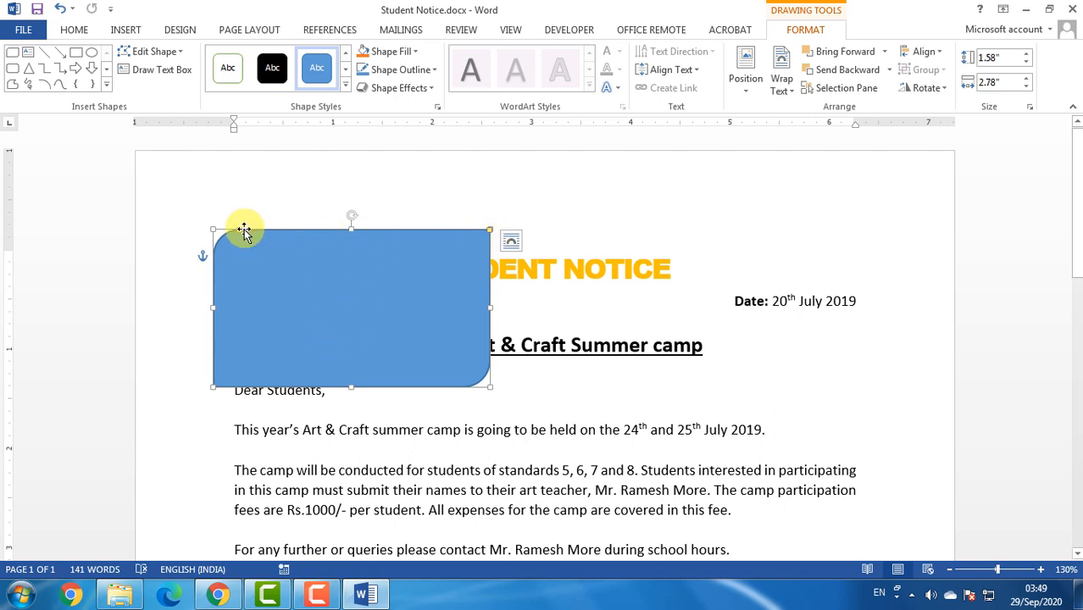
drag(240, 233, 388, 238)
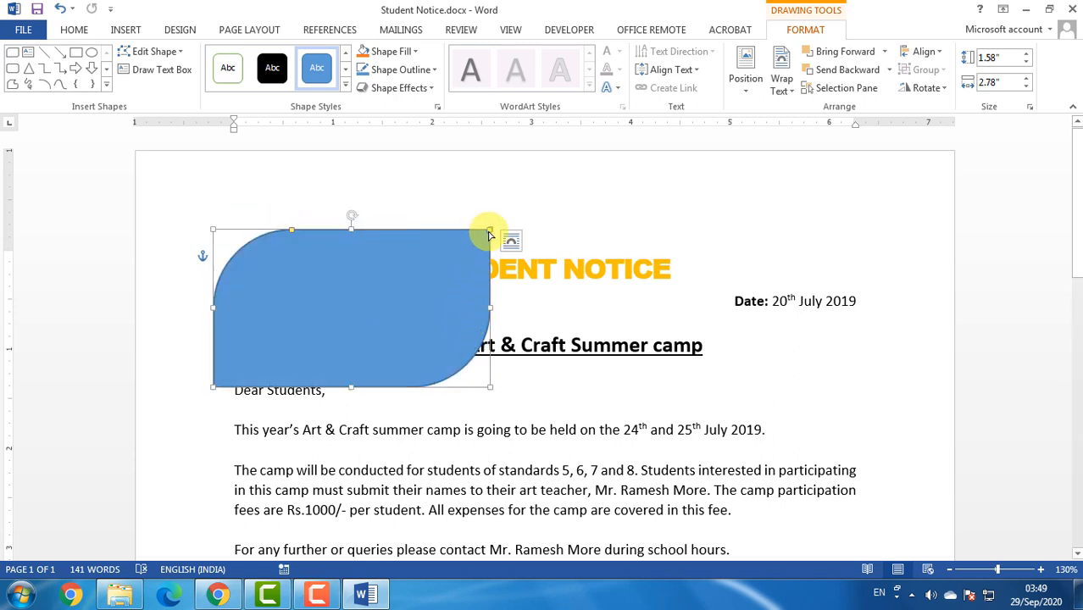
drag(489, 233, 296, 245)
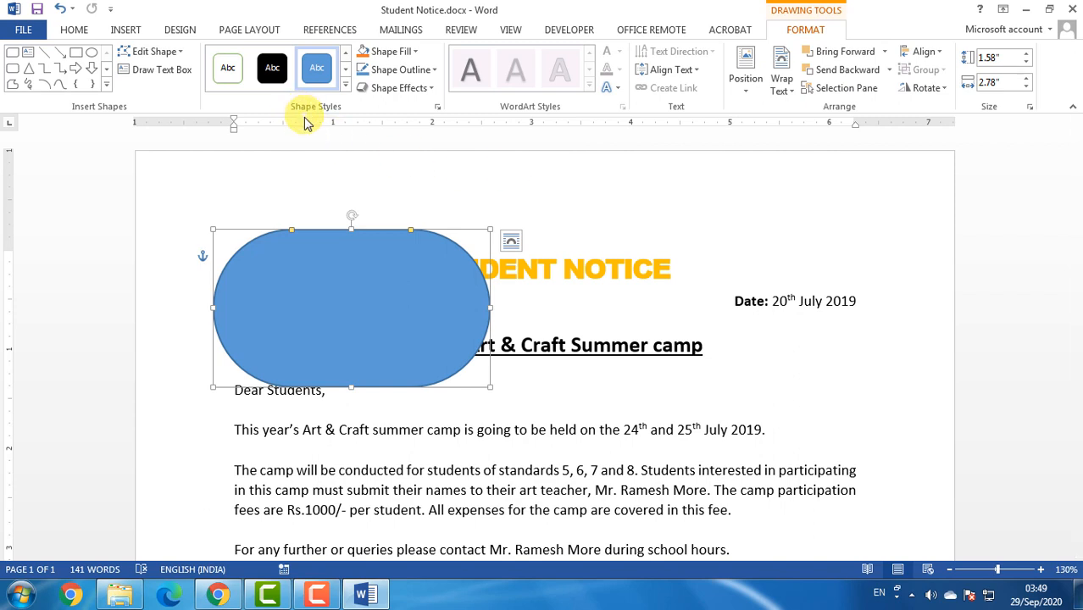
Step: Apply the glossy green shape style from the last gallery row to the capsule and move it clear of the title's text
click(345, 85)
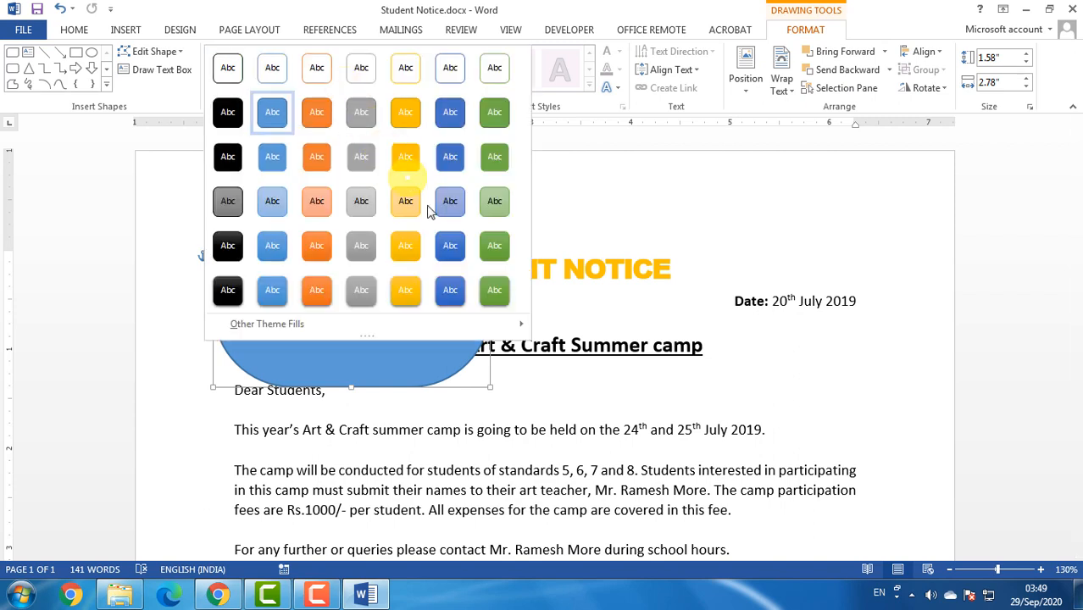
click(491, 291)
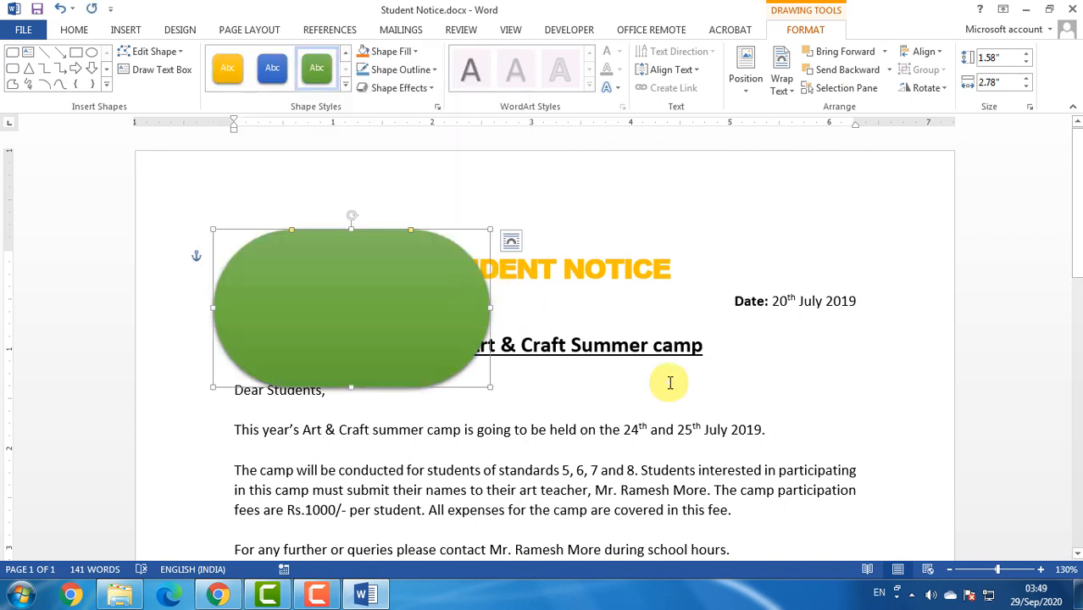
drag(411, 358, 326, 314)
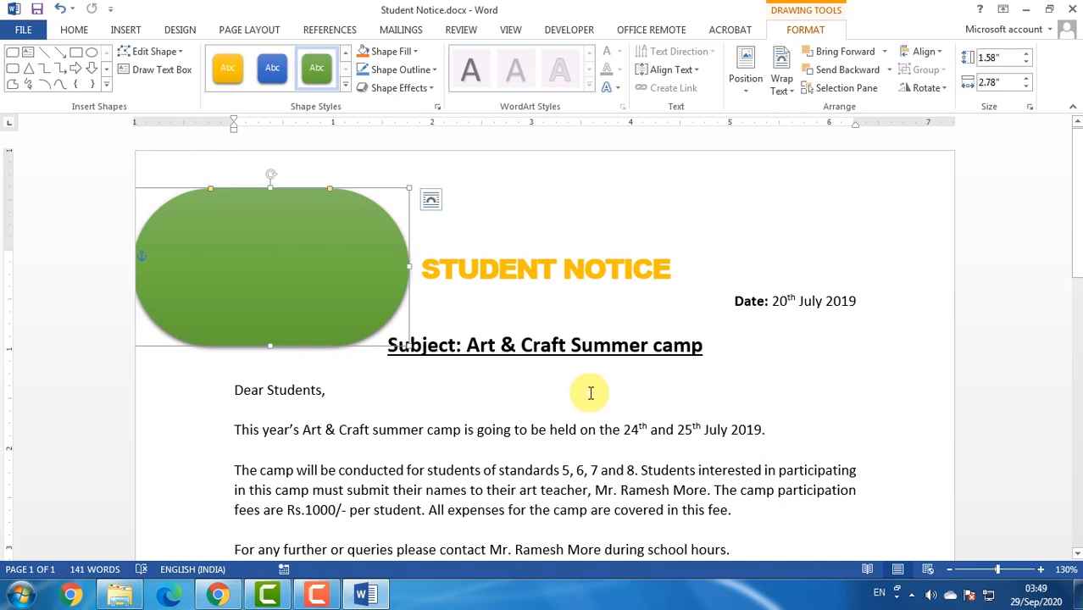
Step: Change the capsule shape's fill to dark orange
click(406, 51)
click(429, 132)
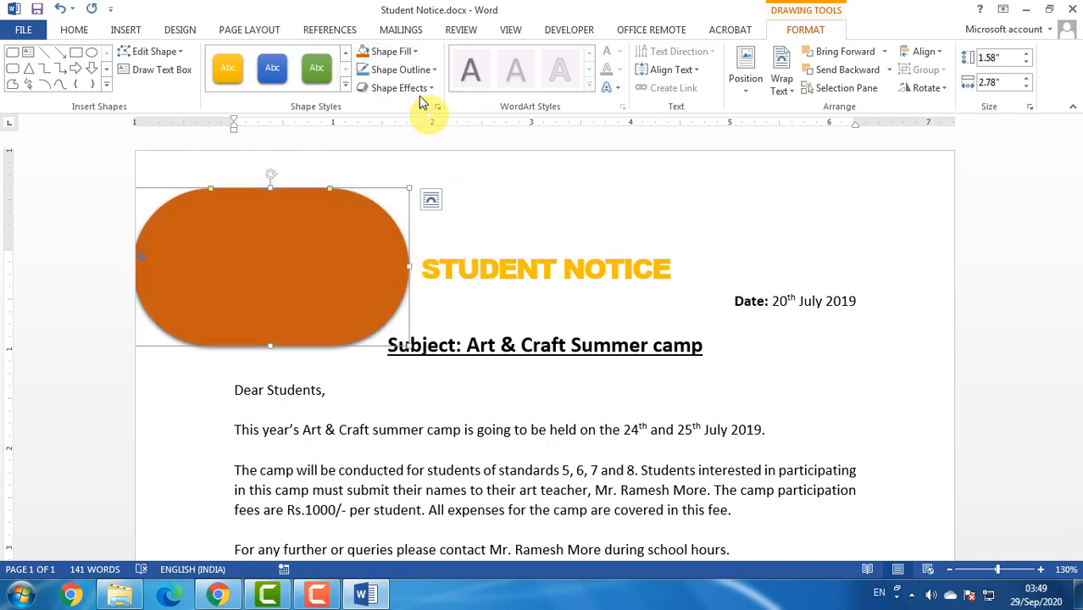
Step: Give the dark orange capsule shape a thick purple outline
click(410, 71)
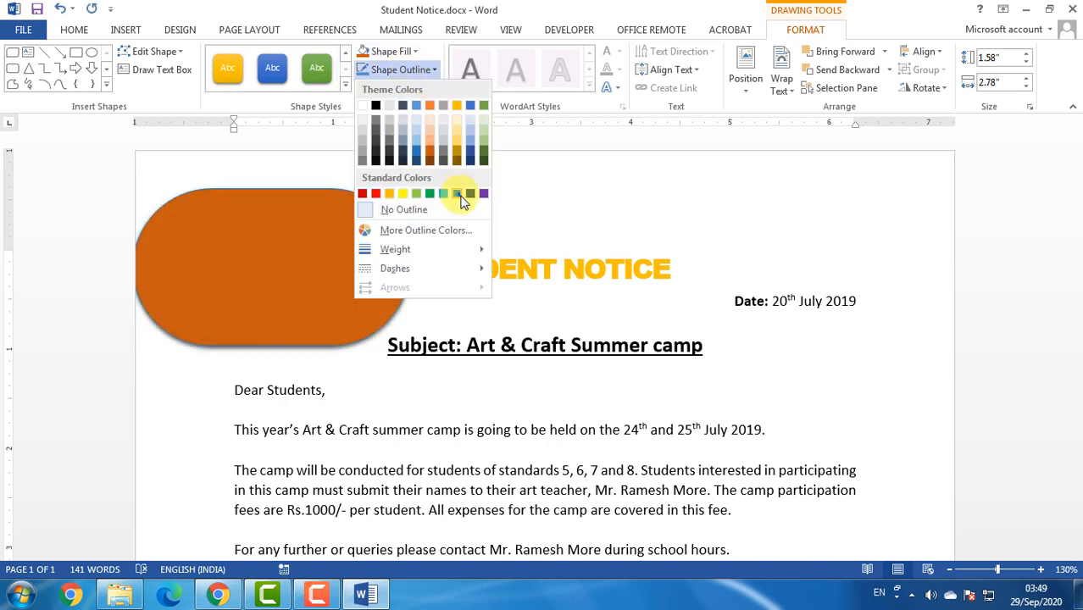
click(482, 192)
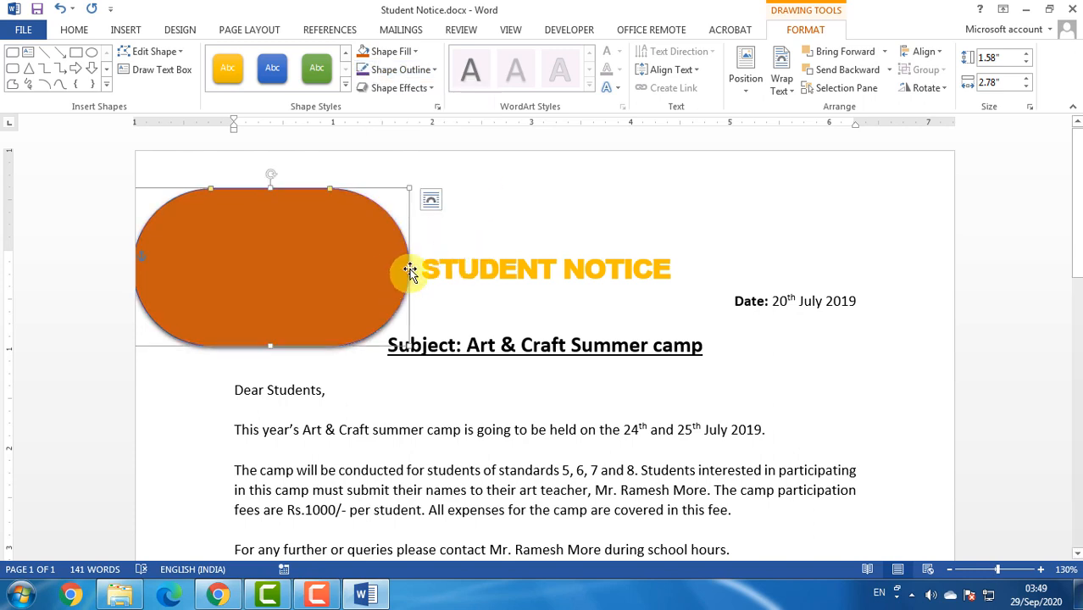
click(417, 71)
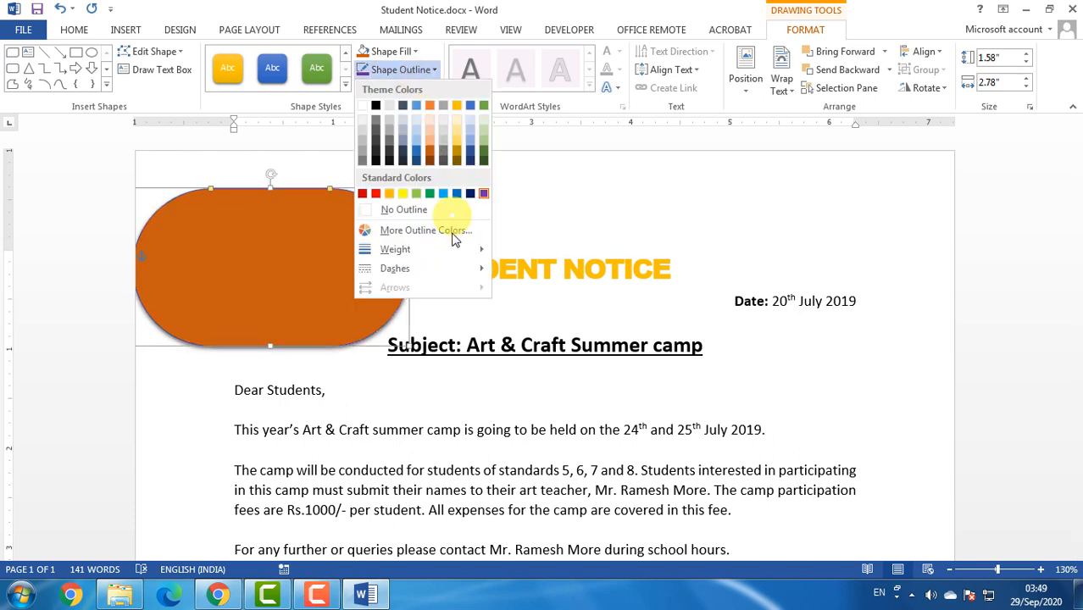
mouse_move(449, 250)
click(566, 394)
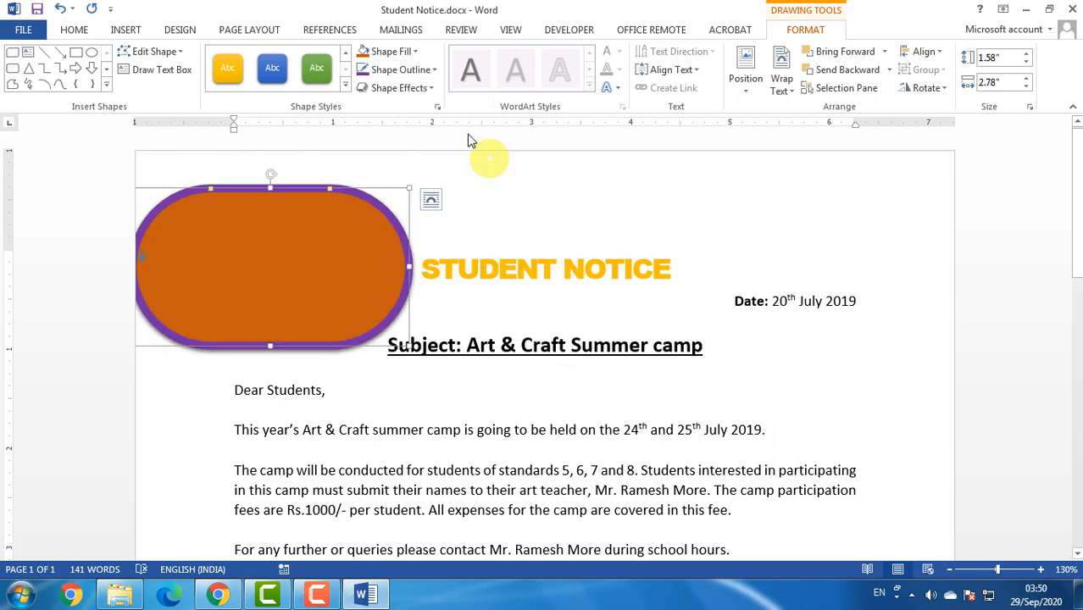
click(416, 71)
click(414, 73)
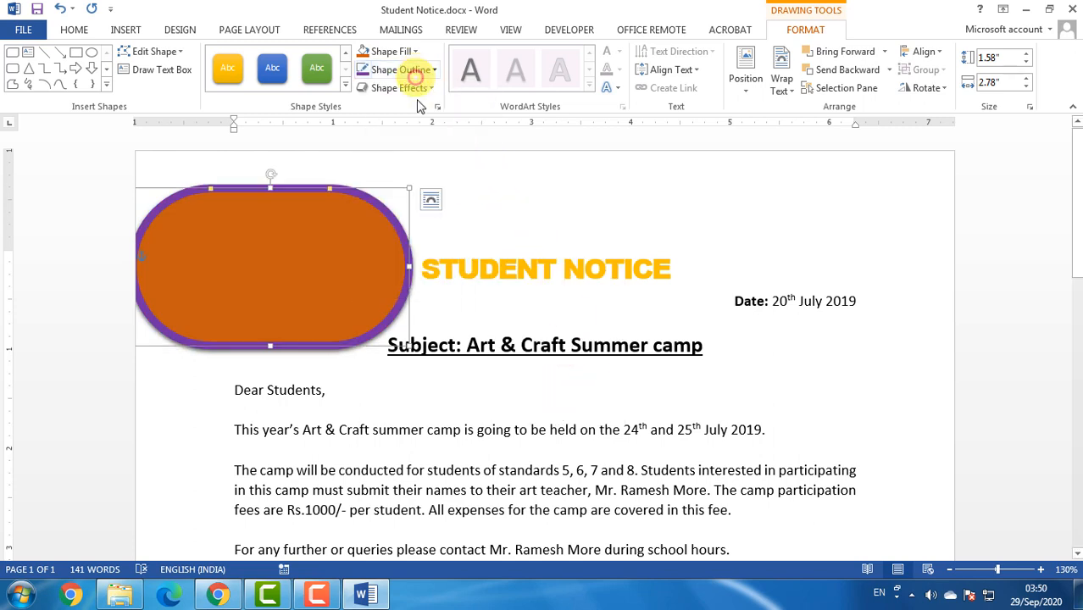
Step: Add a wide green glow to the capsule and fit it beside the title at about 1.89" wide by 0.97" high
click(414, 87)
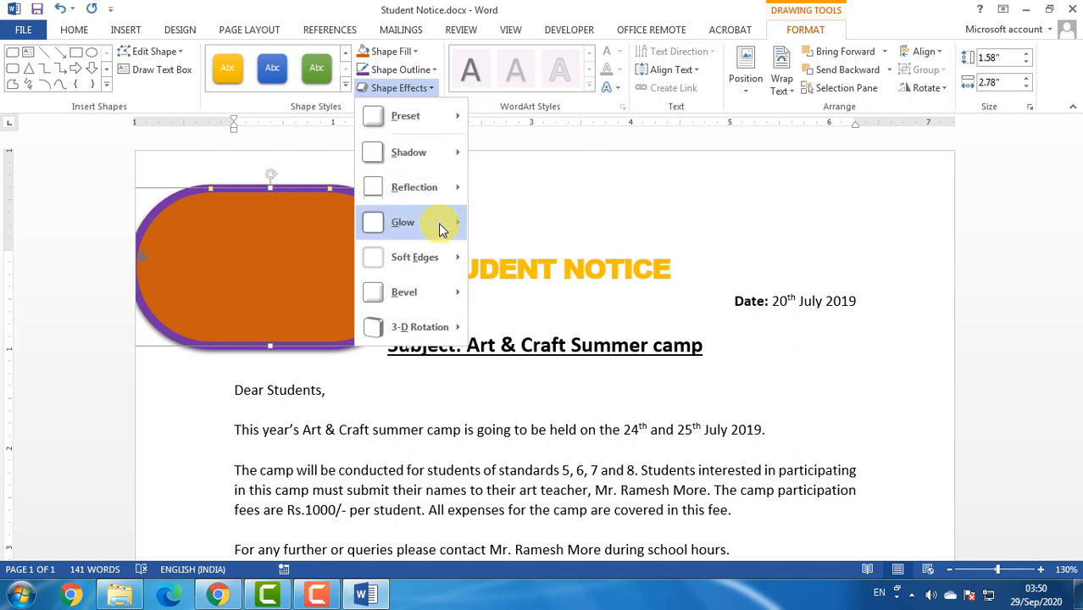
mouse_move(439, 229)
click(709, 445)
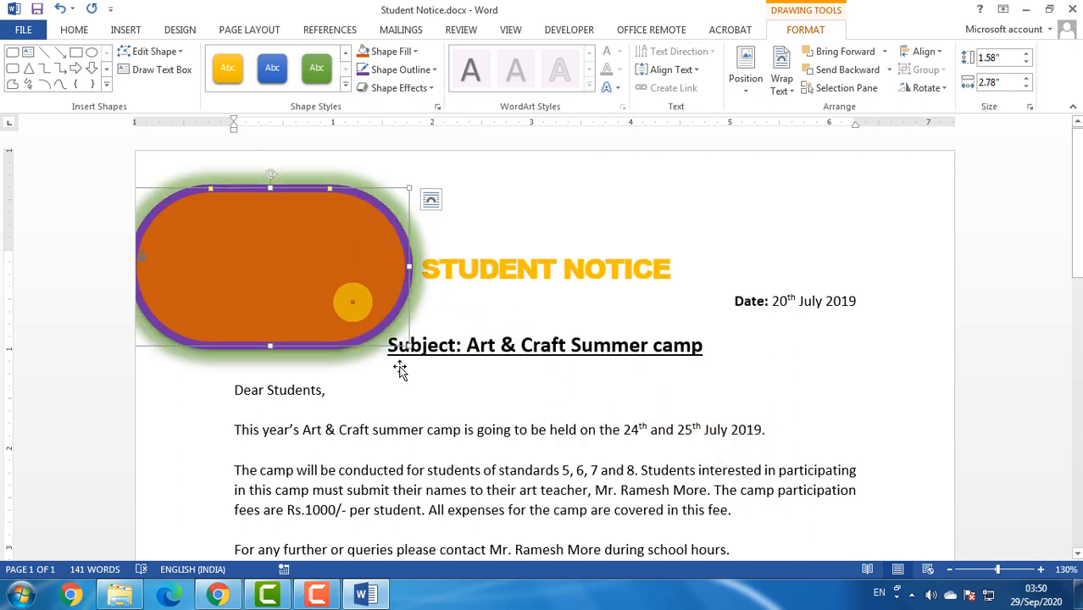
drag(409, 346, 321, 285)
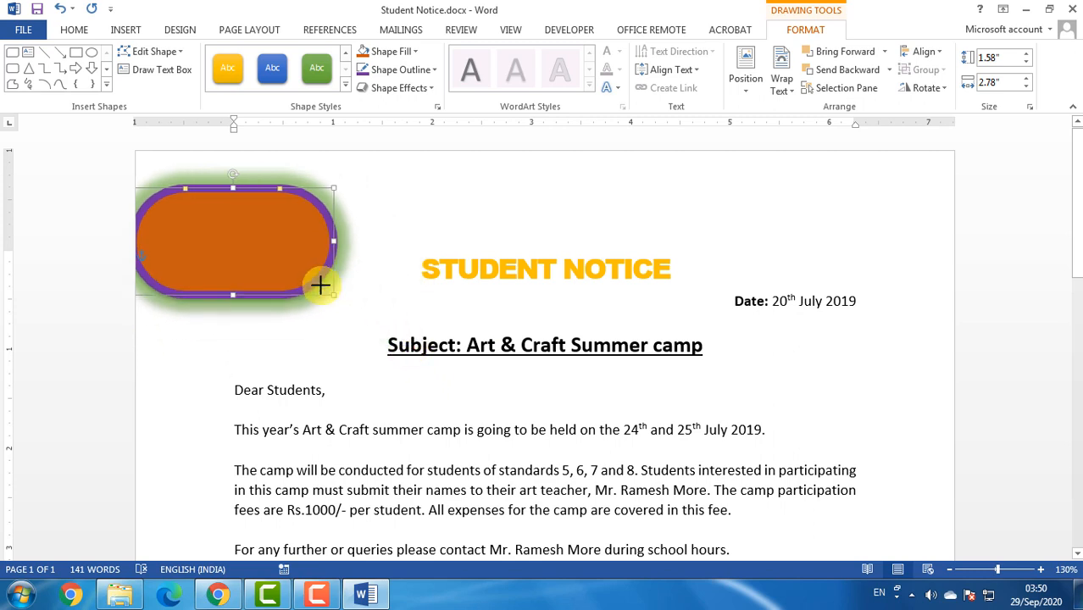
drag(268, 250, 329, 300)
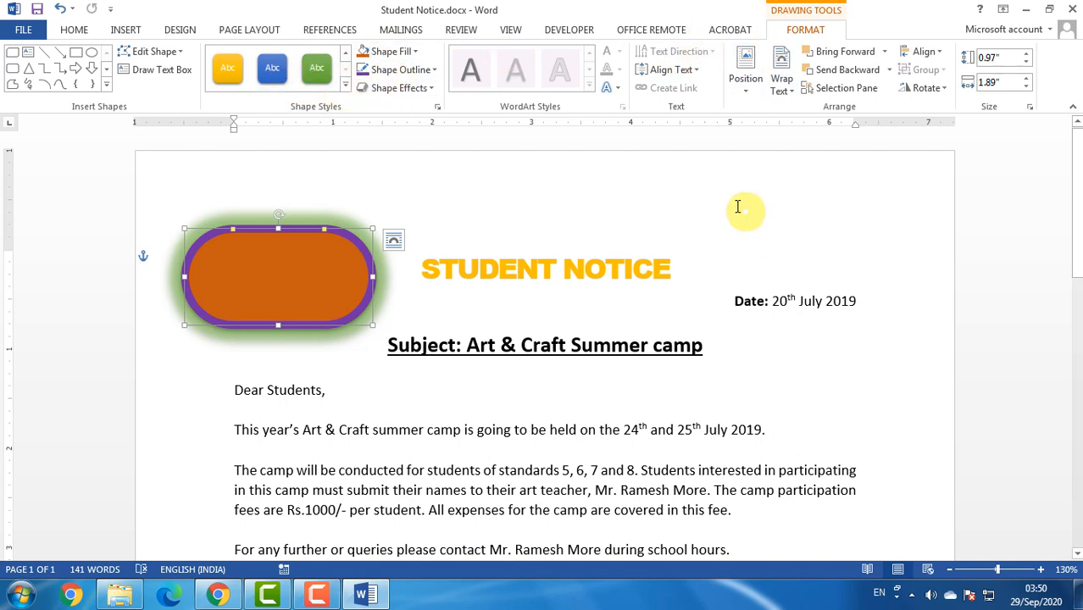
Step: Delete the capsule shape beside the STUDENT NOTICE title
click(502, 264)
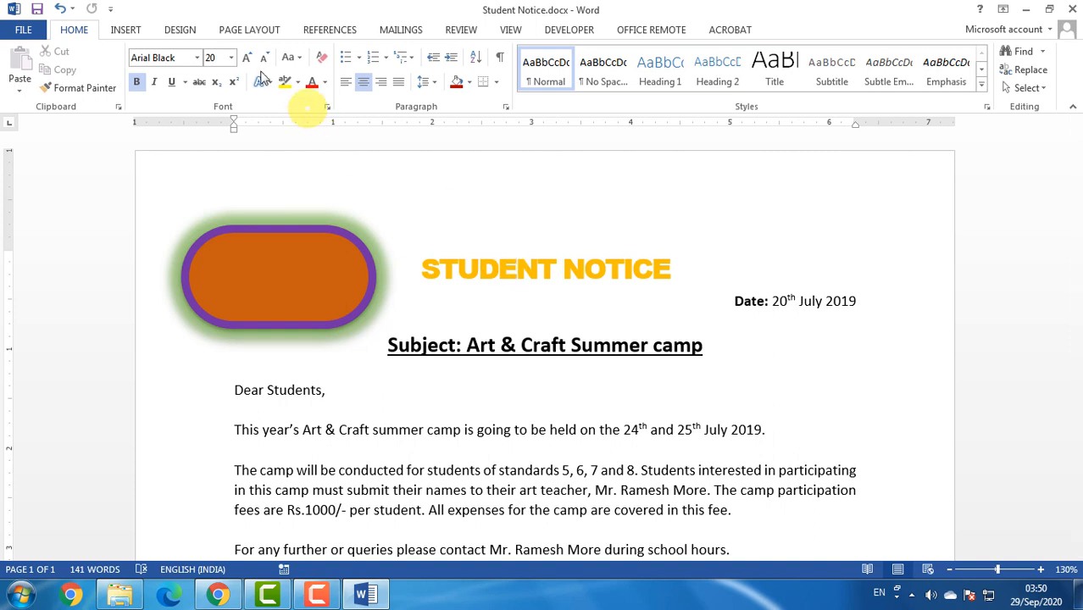
key(Delete)
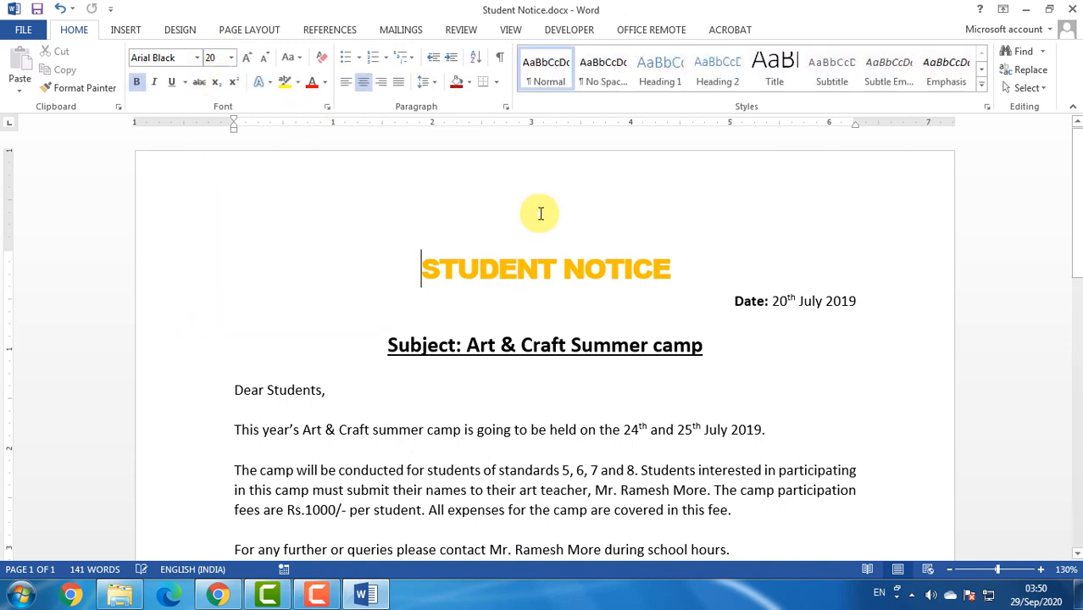
Step: Switch to Chrome to review the topic list in Learning Tools Part 2.pdf, close its preview and return to Word
click(127, 29)
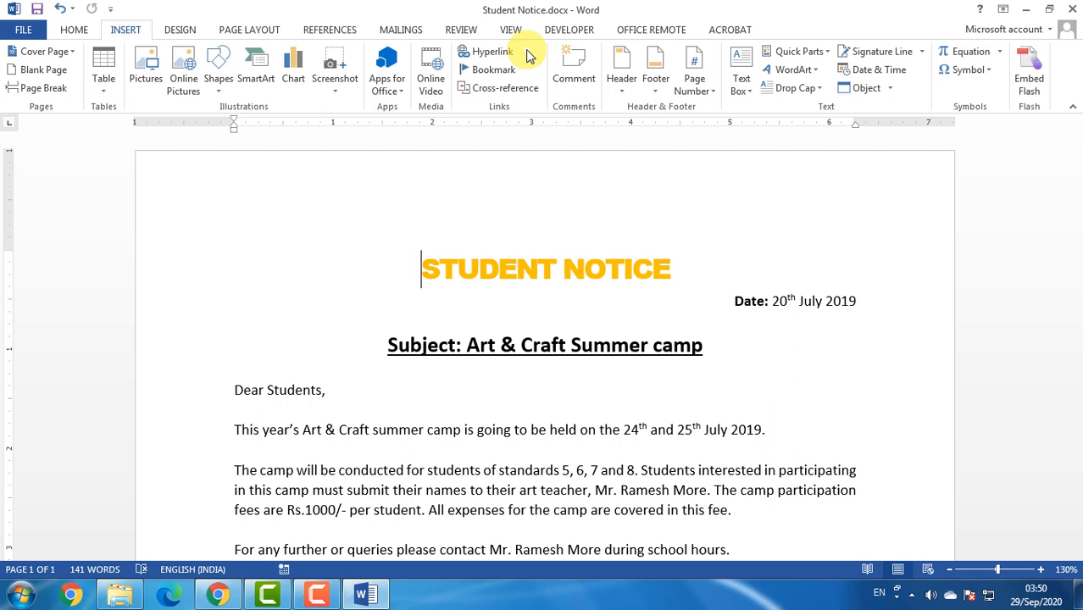
click(218, 594)
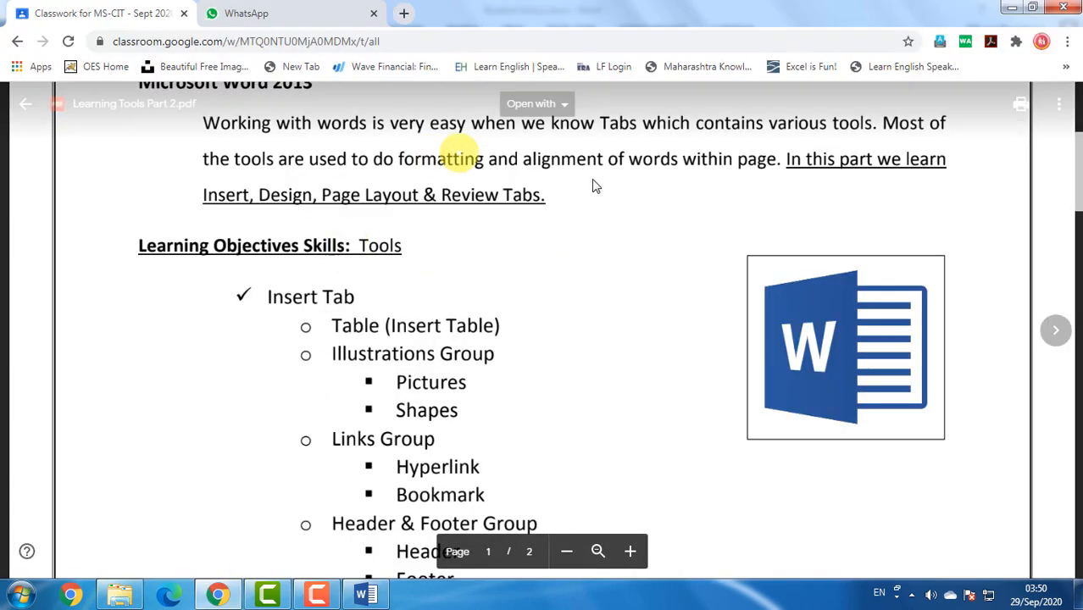
click(27, 104)
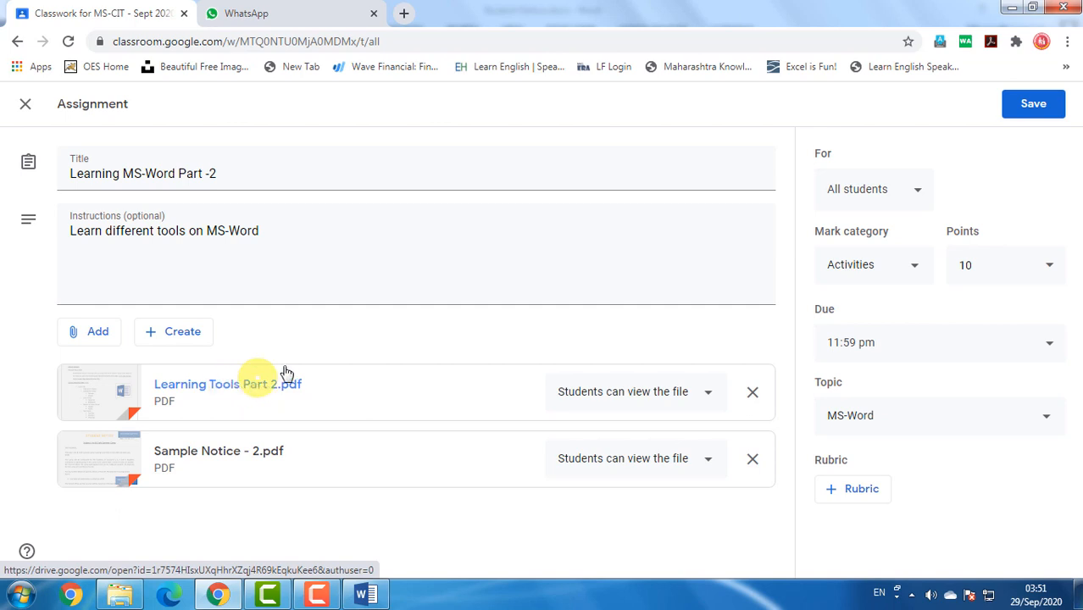
click(365, 594)
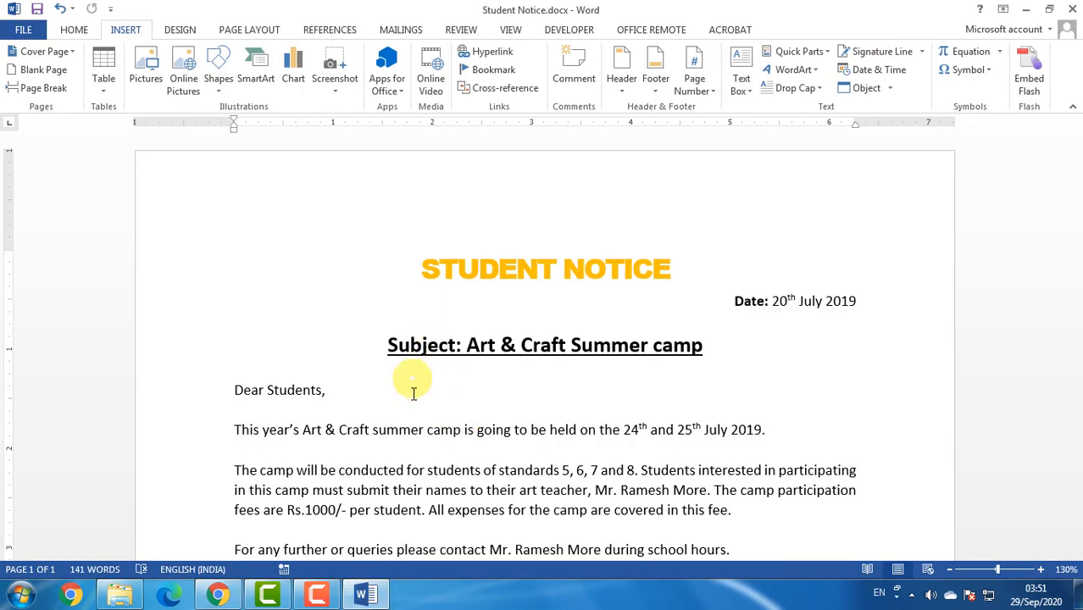
scroll(436, 364, down, 1)
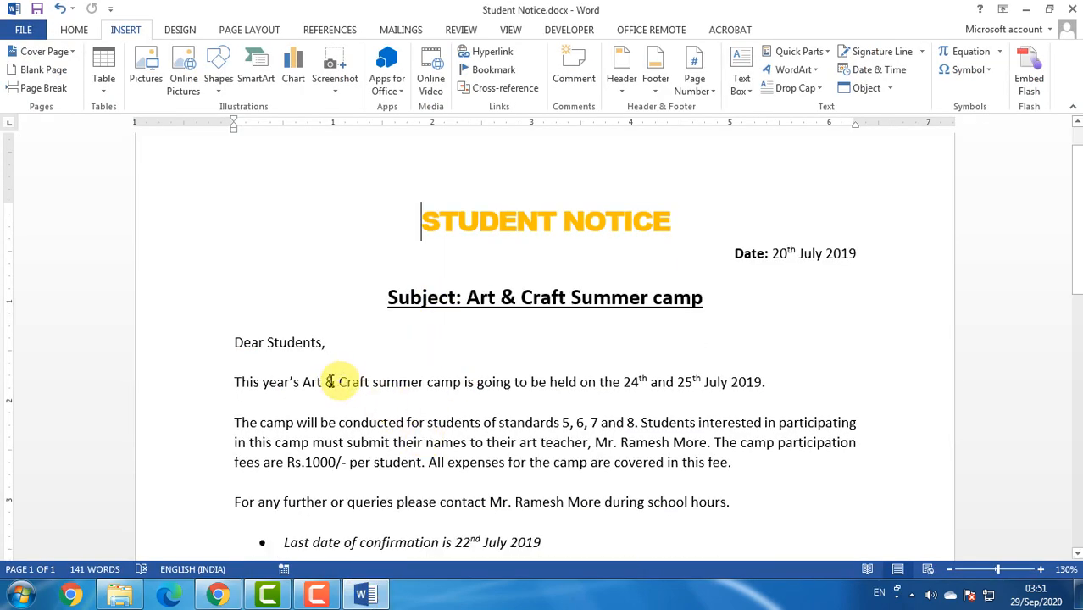
drag(304, 382, 458, 382)
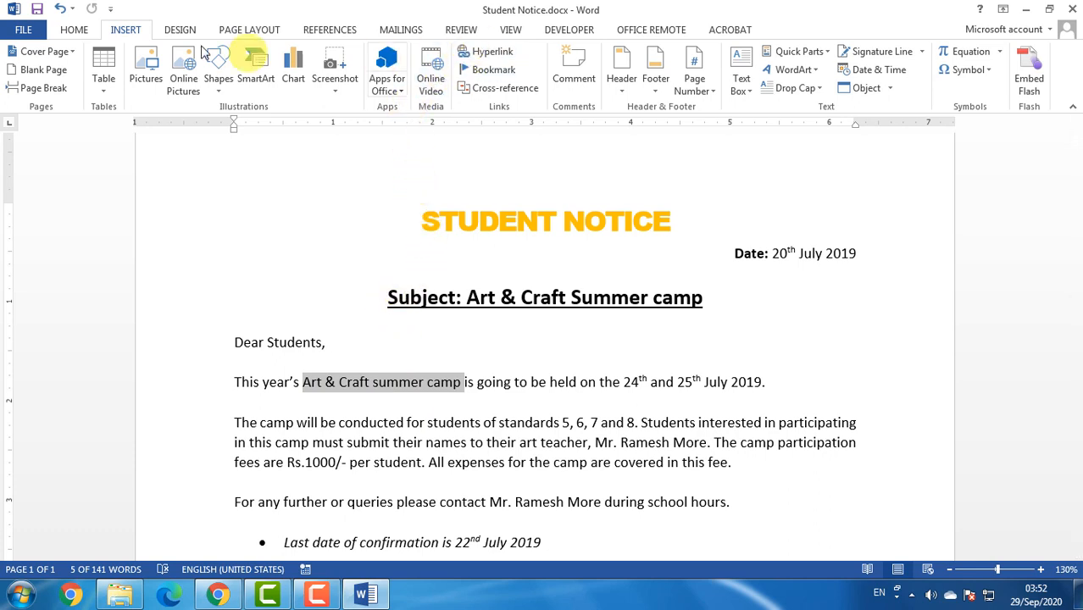
click(485, 52)
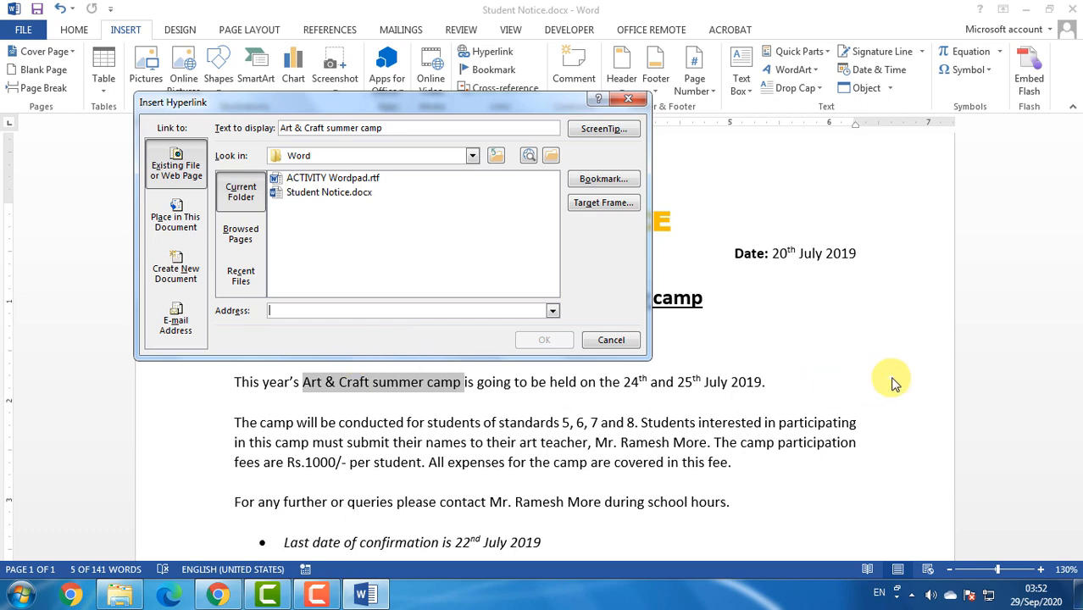
text(http://www.)
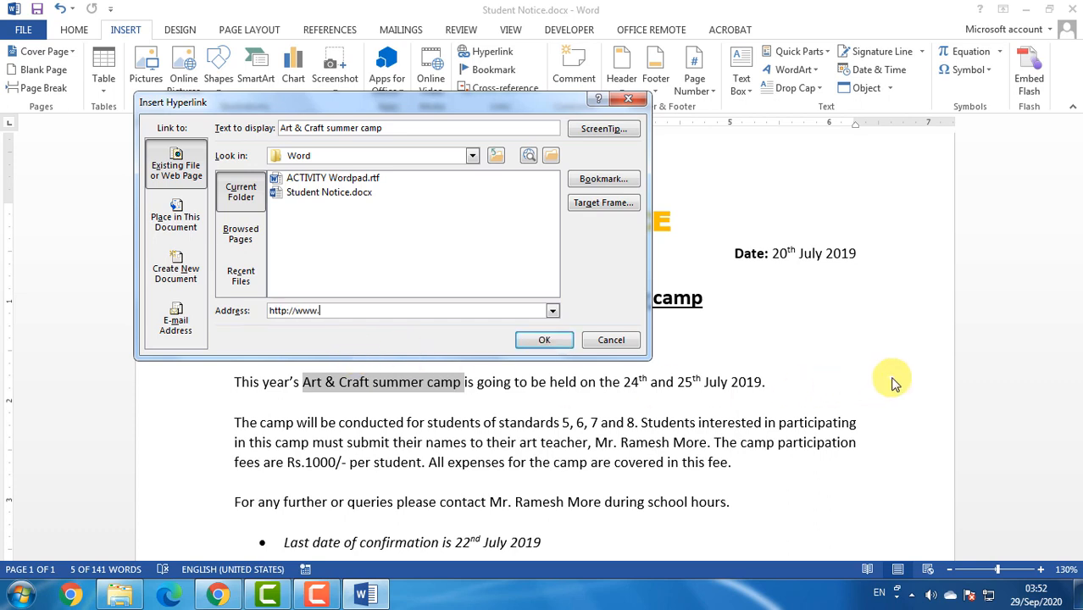
text(summercamp.com)
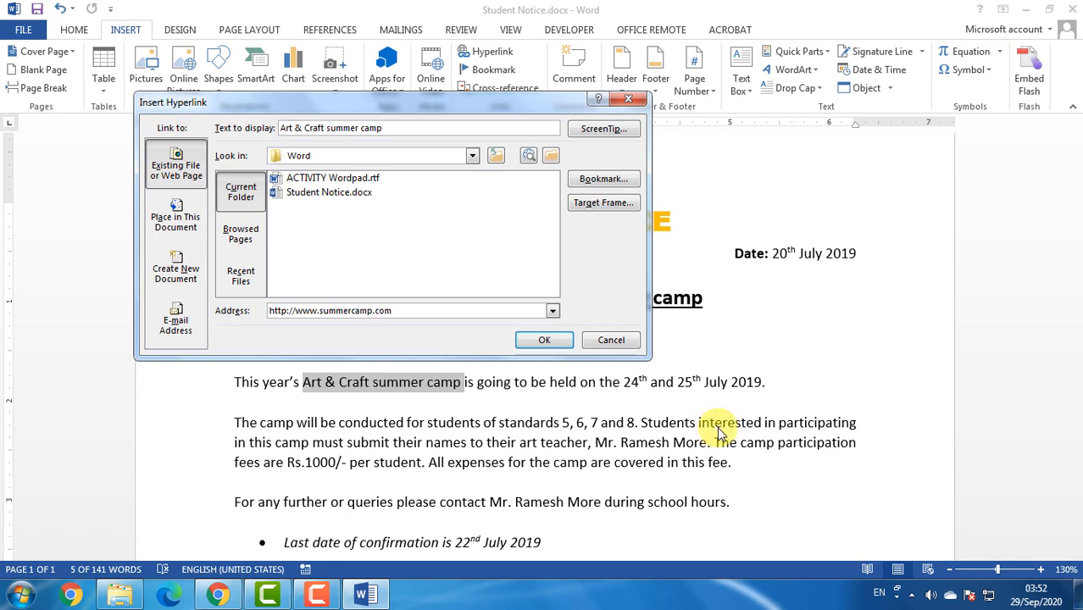
click(553, 343)
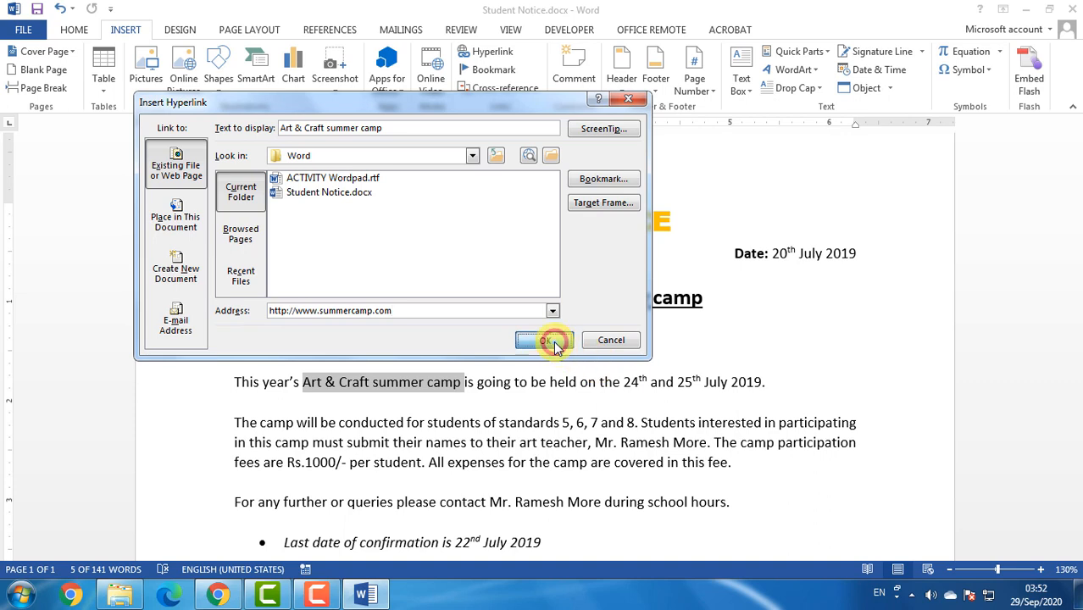
click(554, 479)
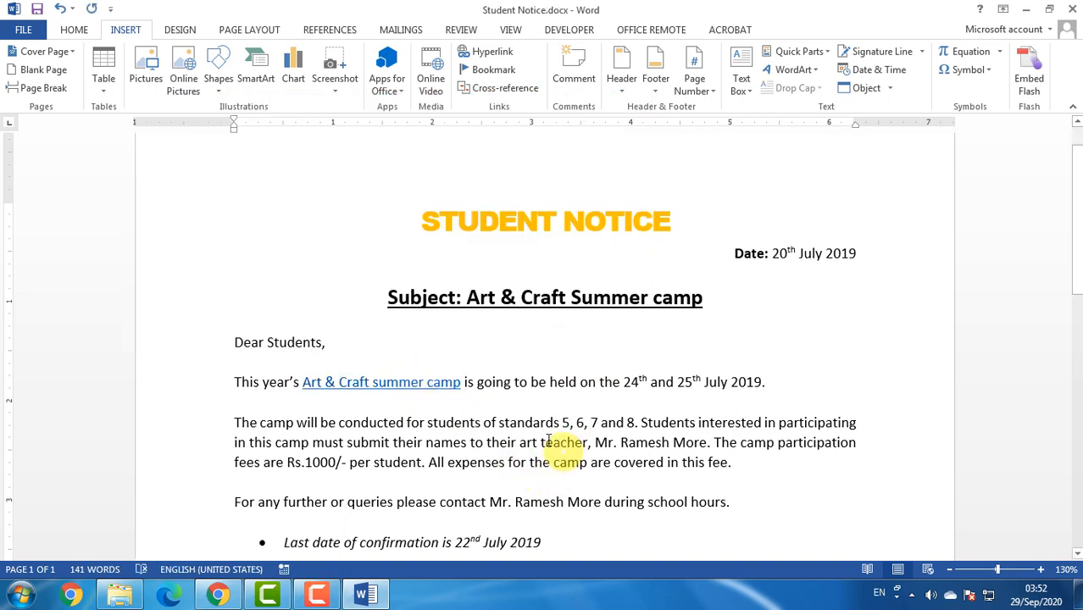
Step: Follow the Art & Craft summer camp hyperlink to check the website, close its Chrome page and return to Word
mouse_move(394, 381)
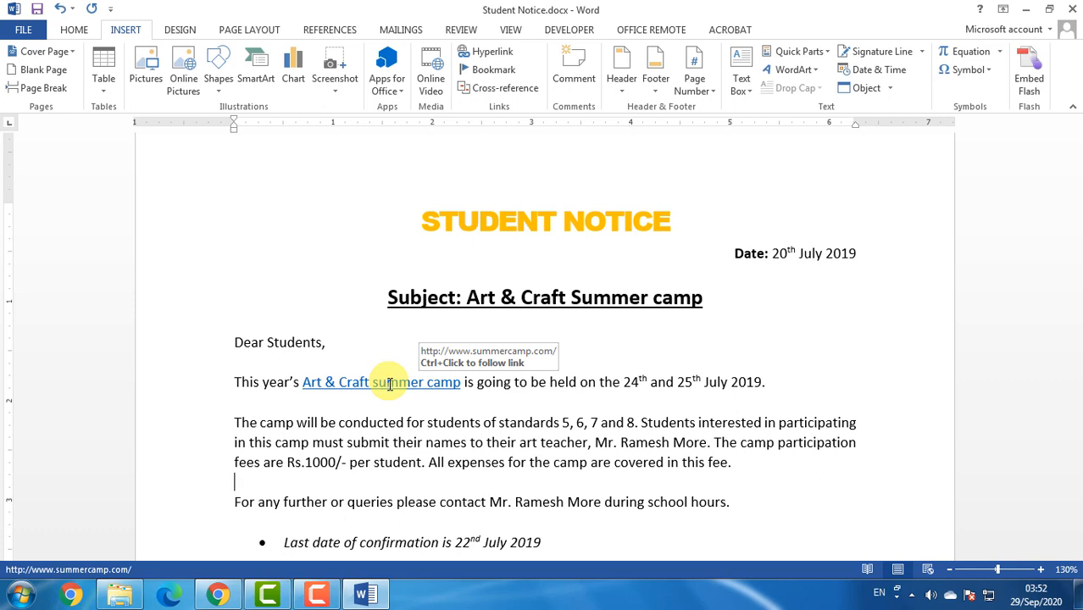
click(400, 443)
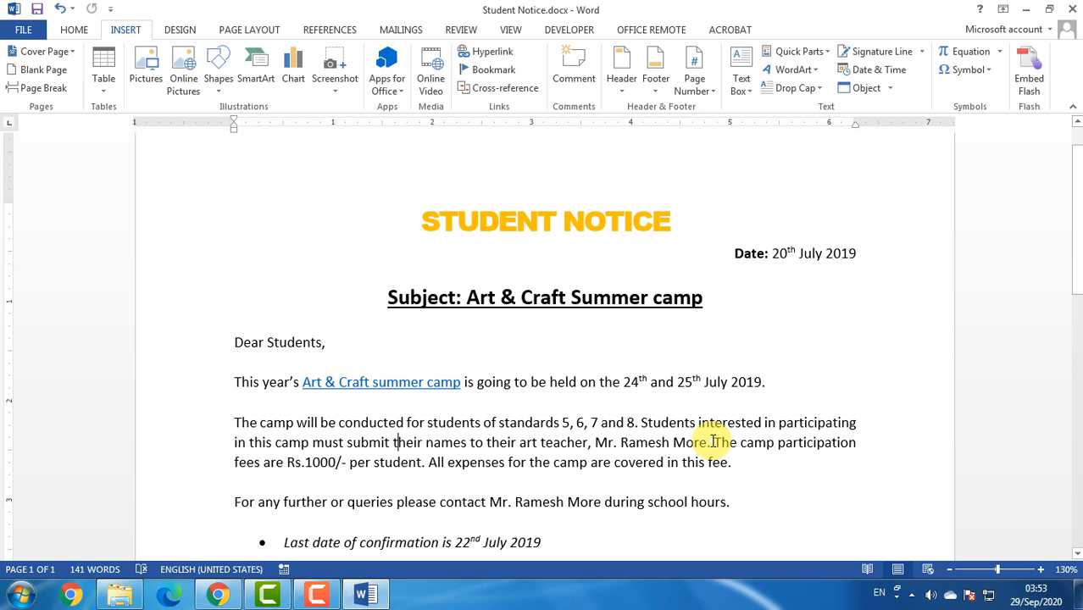
ctrl+click(402, 383)
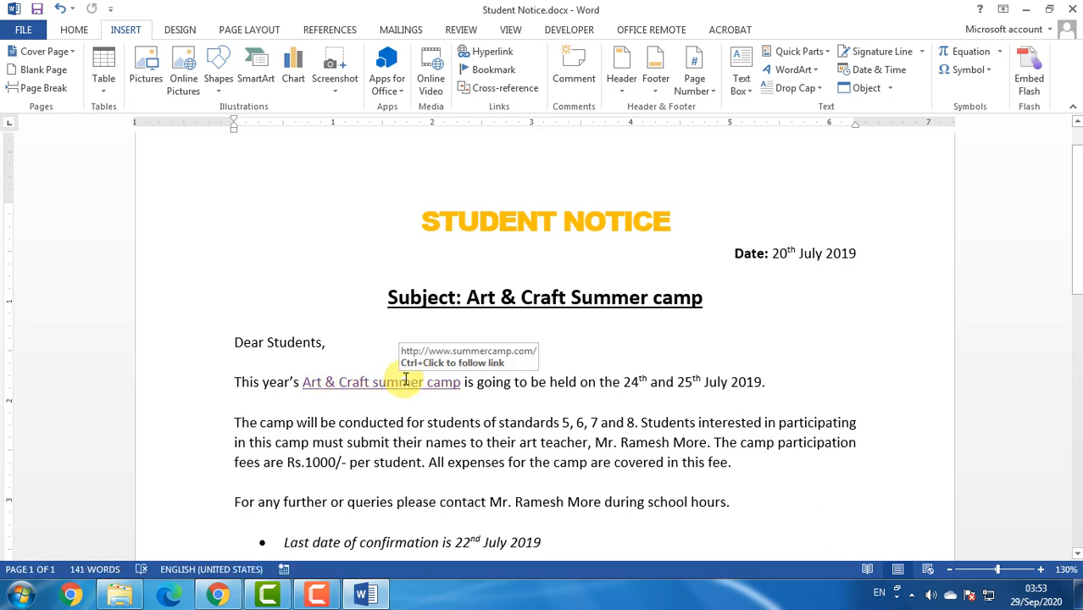
ctrl+click(410, 380)
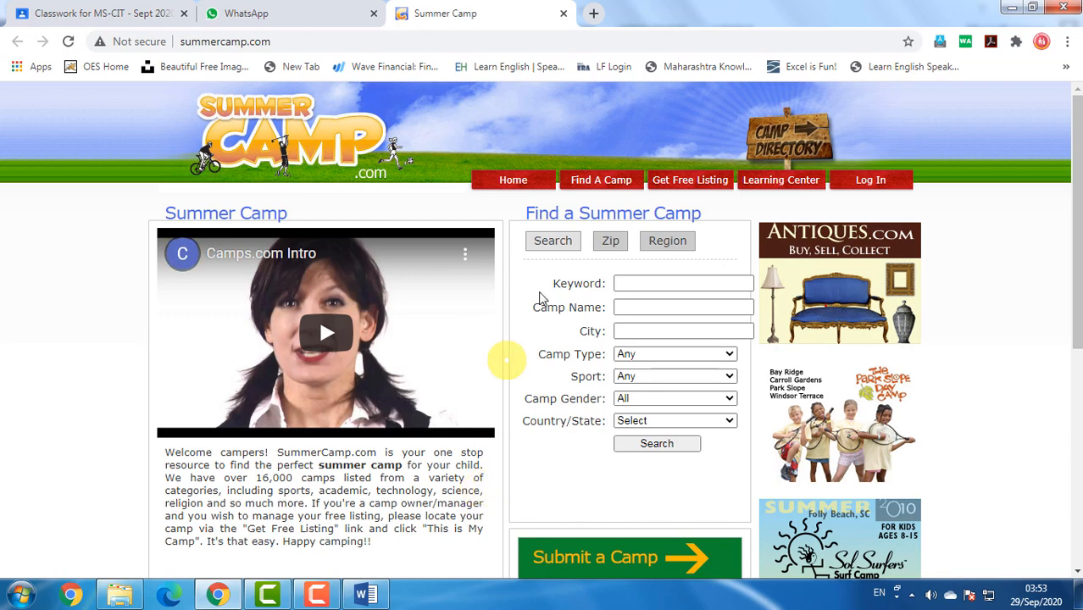
click(562, 15)
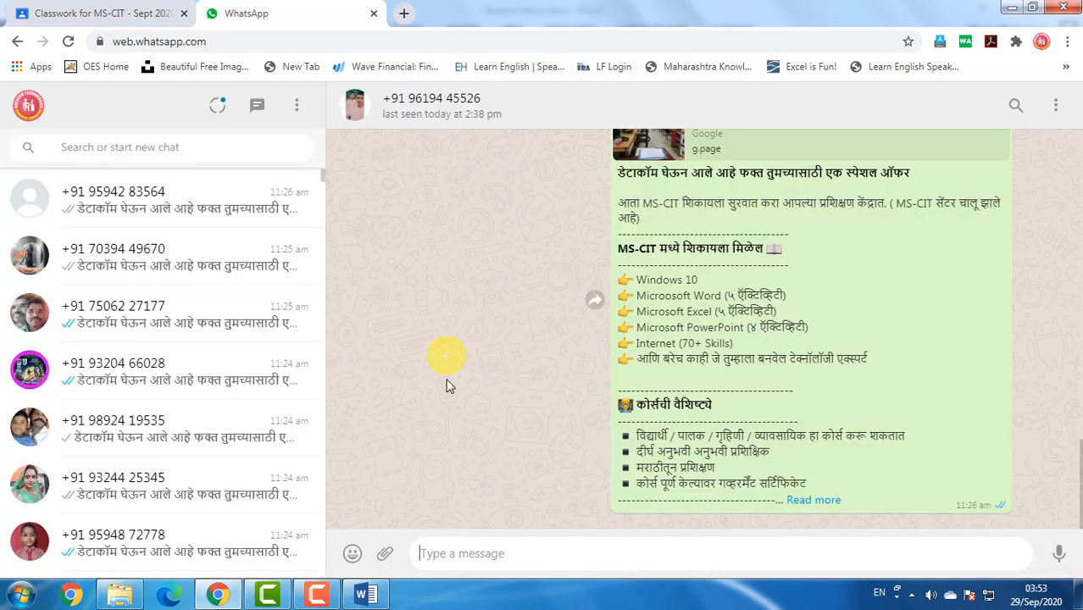
click(108, 15)
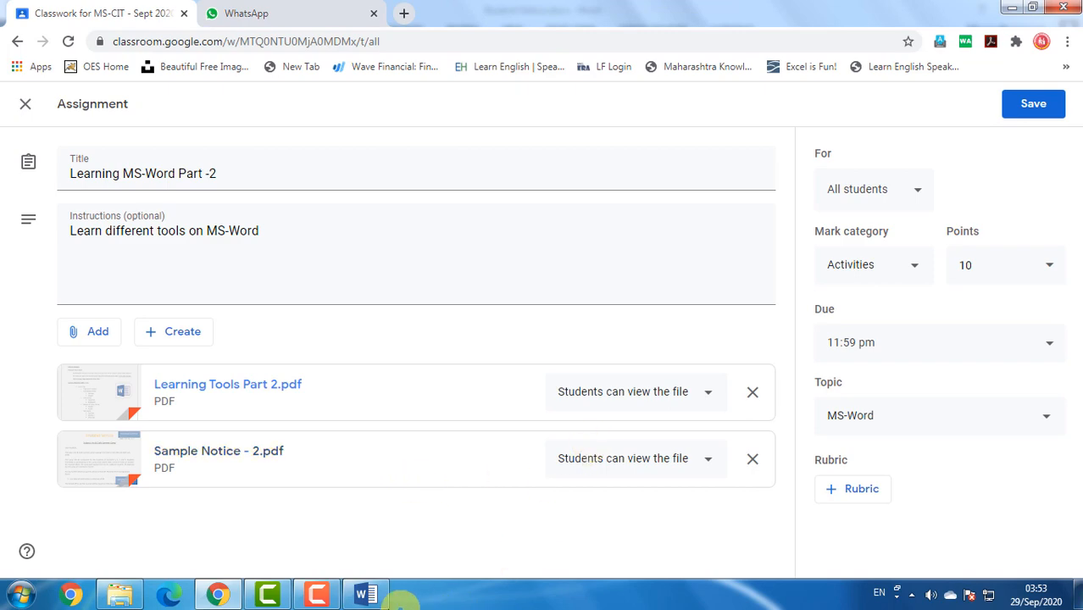
click(365, 595)
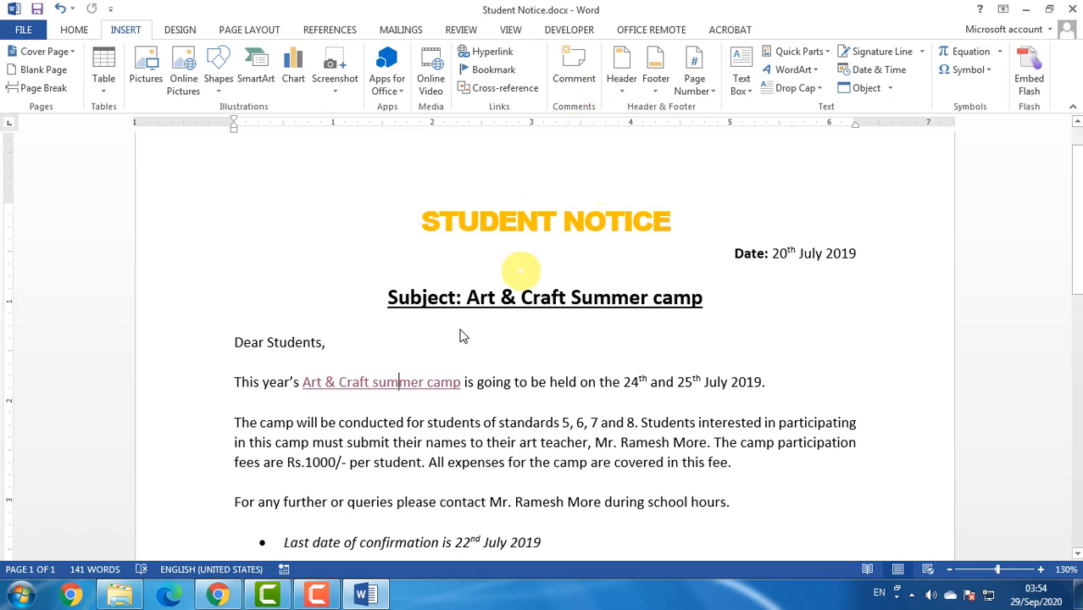
Step: Copy the three body paragraphs and paste them repeatedly below "Talent Education Academy" until the document runs to eight pages
drag(240, 378, 789, 511)
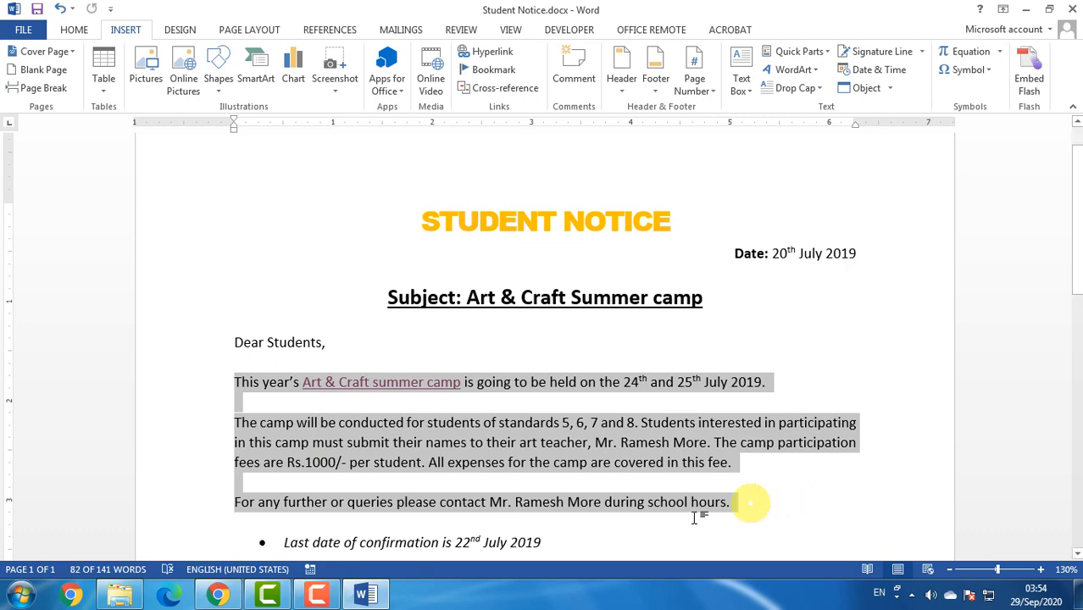
scroll(496, 515, down, 7)
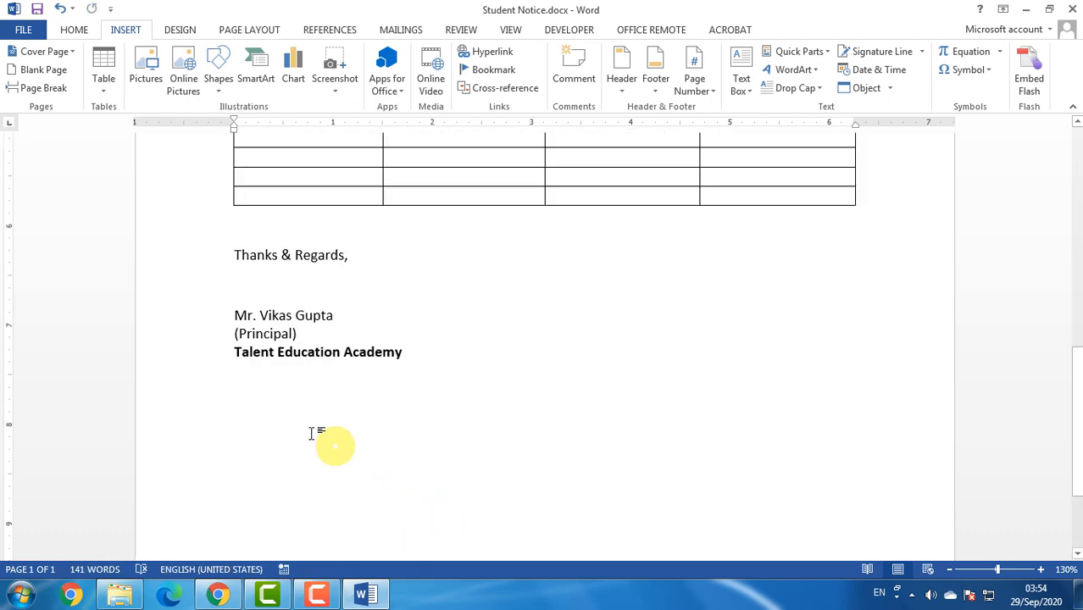
double_click(283, 431)
key(ctrl+v)
key(ctrl+v)
key(ctrl+v)
key(ctrl+v)
key(ctrl+v)
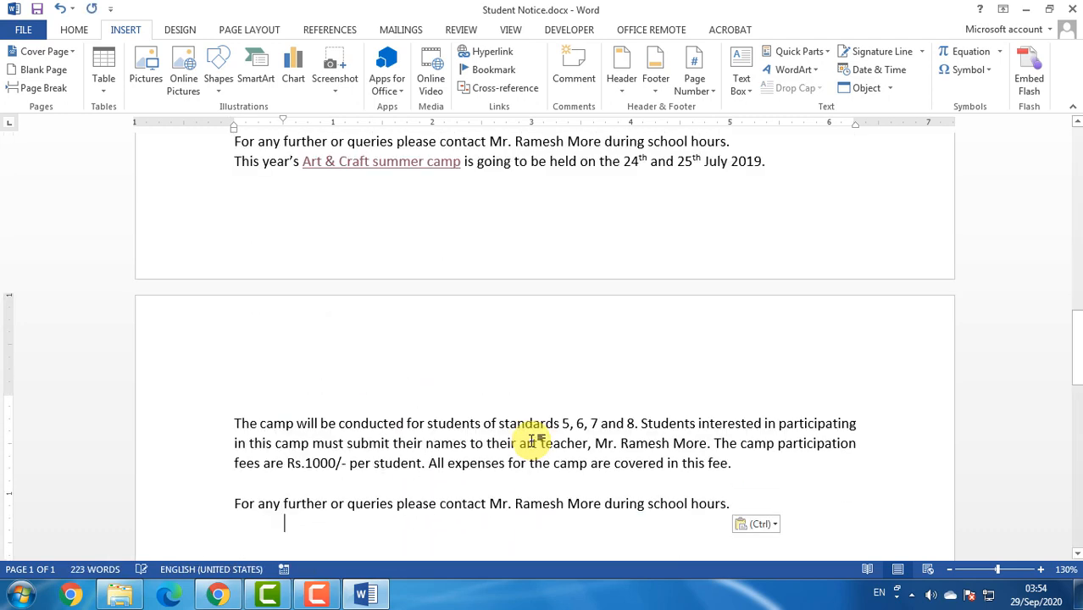
key(ctrl+v)
key(ctrl+v)
key(ctrl+v)
key(ctrl+v)
key(ctrl+v)
key(ctrl+v)
key(ctrl+v)
key(ctrl+v)
key(ctrl+v)
key(ctrl+v)
key(ctrl+v)
key(ctrl+v)
key(ctrl+v)
key(ctrl+v)
key(ctrl+v)
key(ctrl+v)
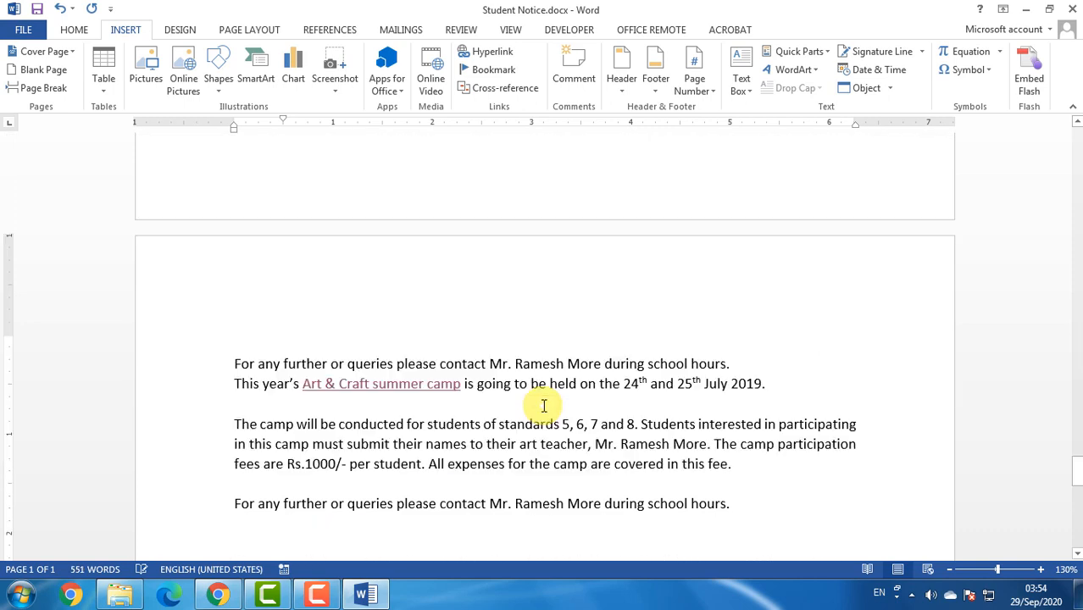
text(vv)
click(515, 423)
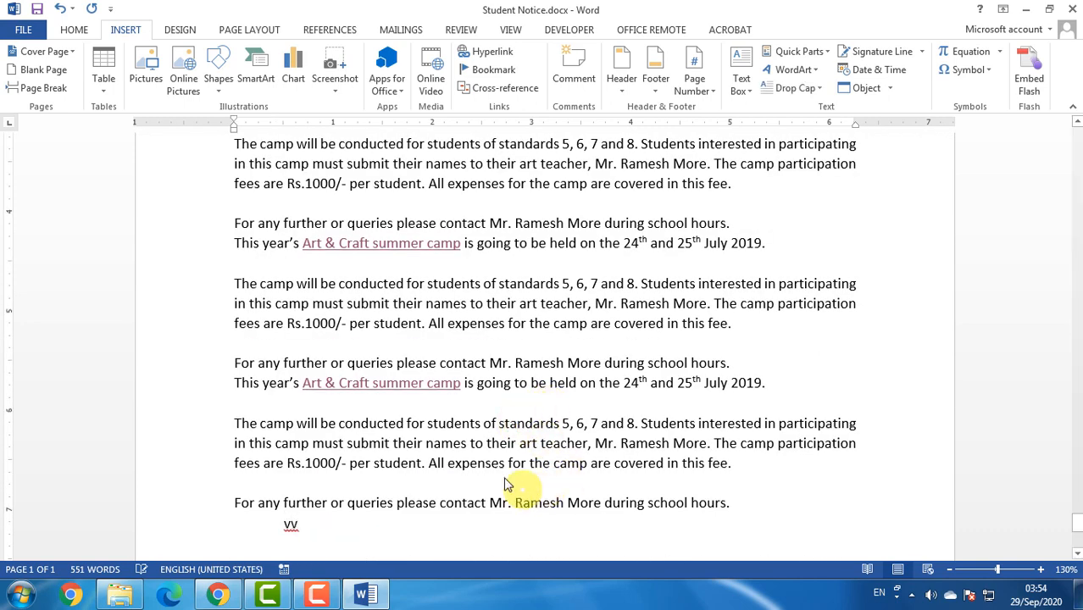
scroll(501, 464, down, 1)
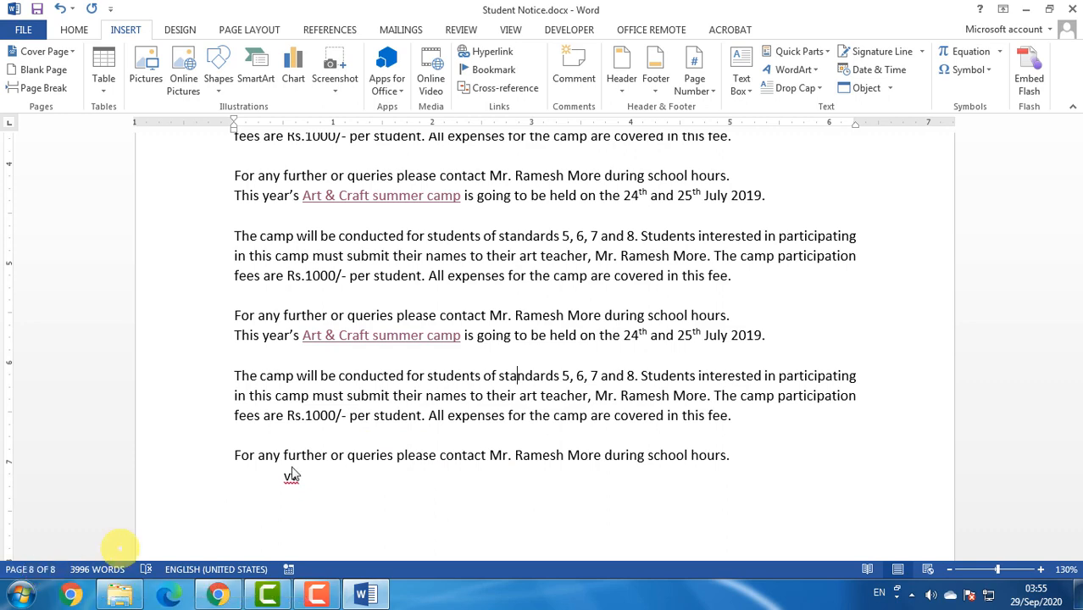
Step: Add the heading "CHPATER 1" on the blank line above a "For any further or queries" paragraph on page 2
drag(1078, 532, 1078, 513)
click(458, 271)
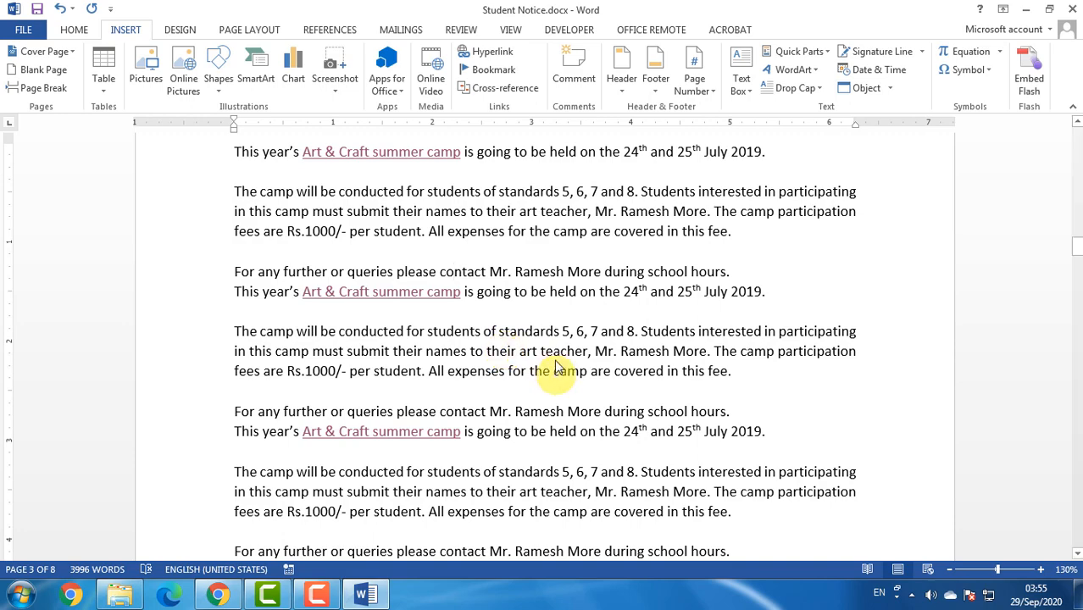
scroll(559, 365, down, 8)
scroll(561, 355, up, 3)
scroll(561, 355, up, 10)
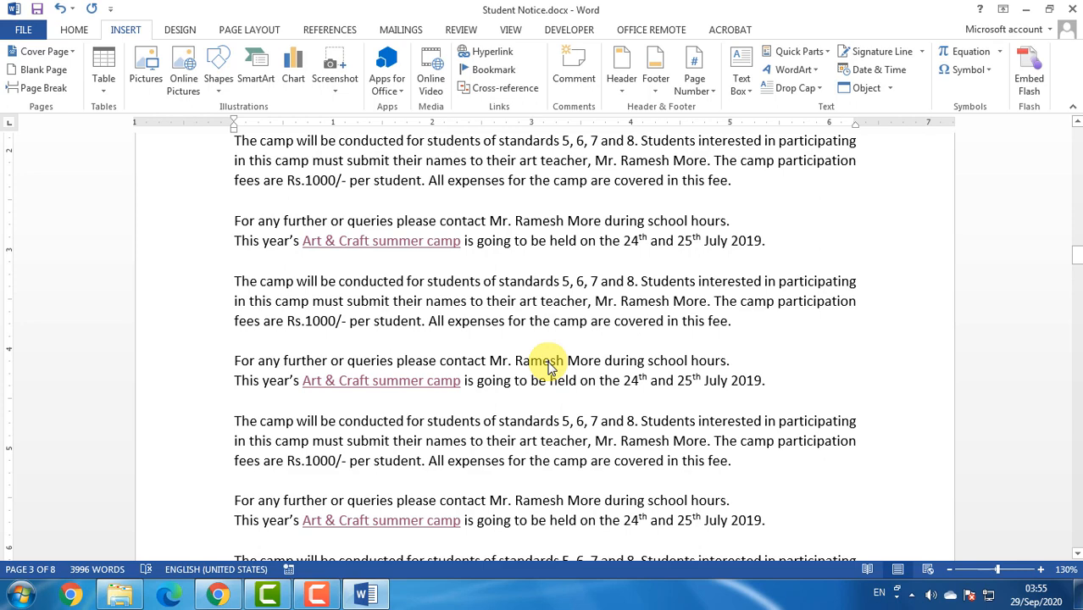
scroll(587, 340, down, 8)
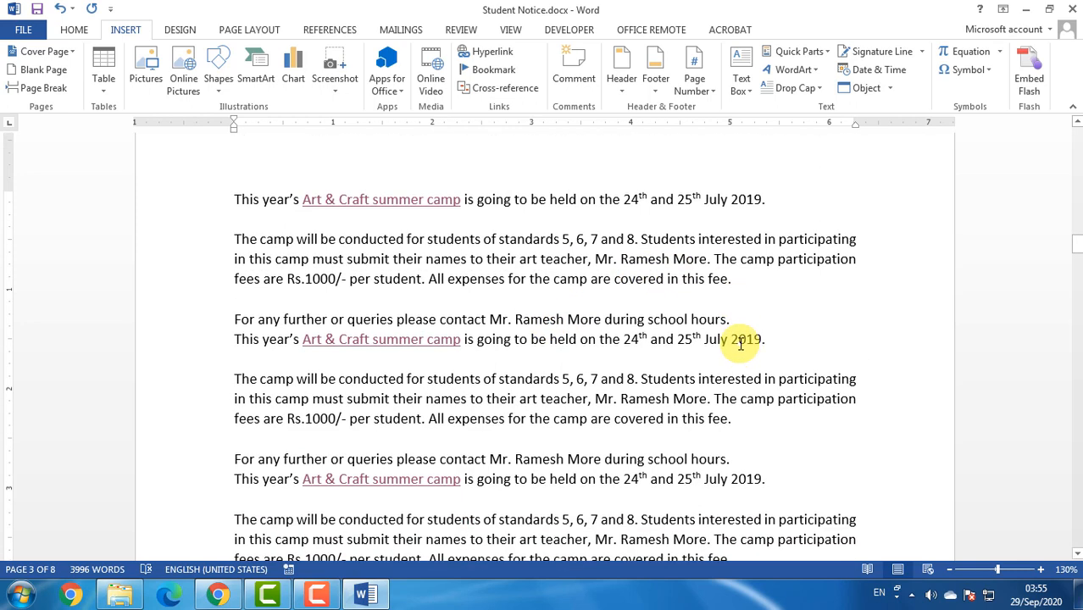
scroll(769, 329, up, 1)
scroll(339, 364, up, 7)
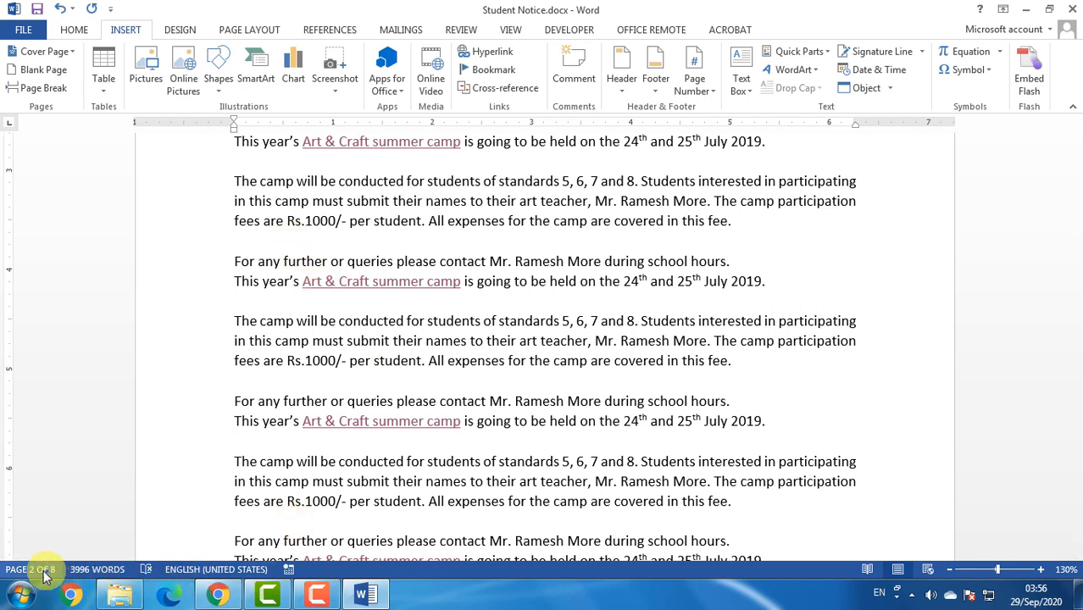
click(144, 545)
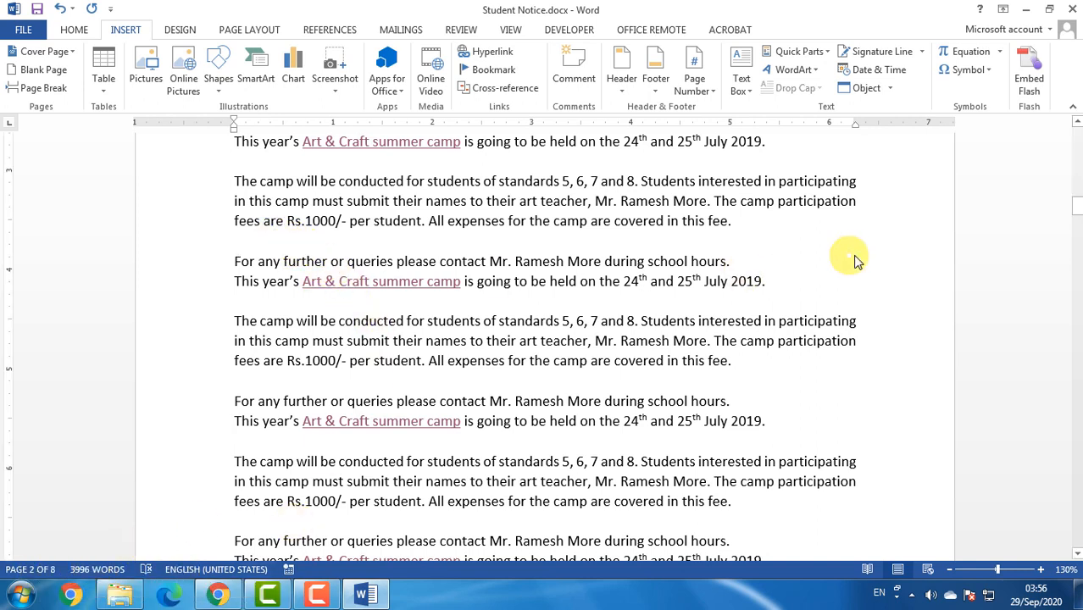
text(CHP)
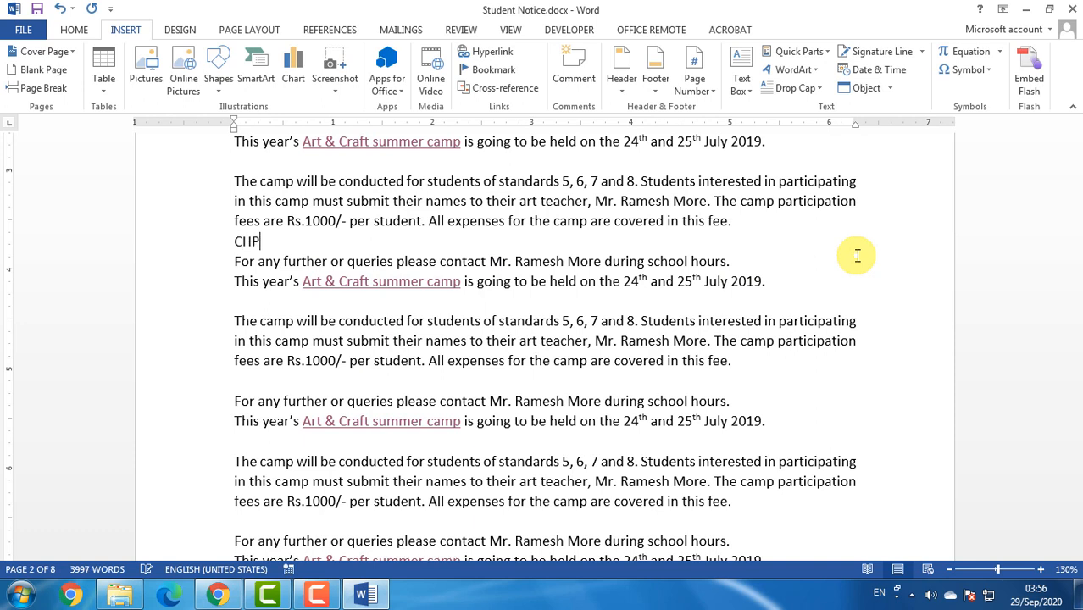
text(ATER 2)
key(BackSpace)
text(1)
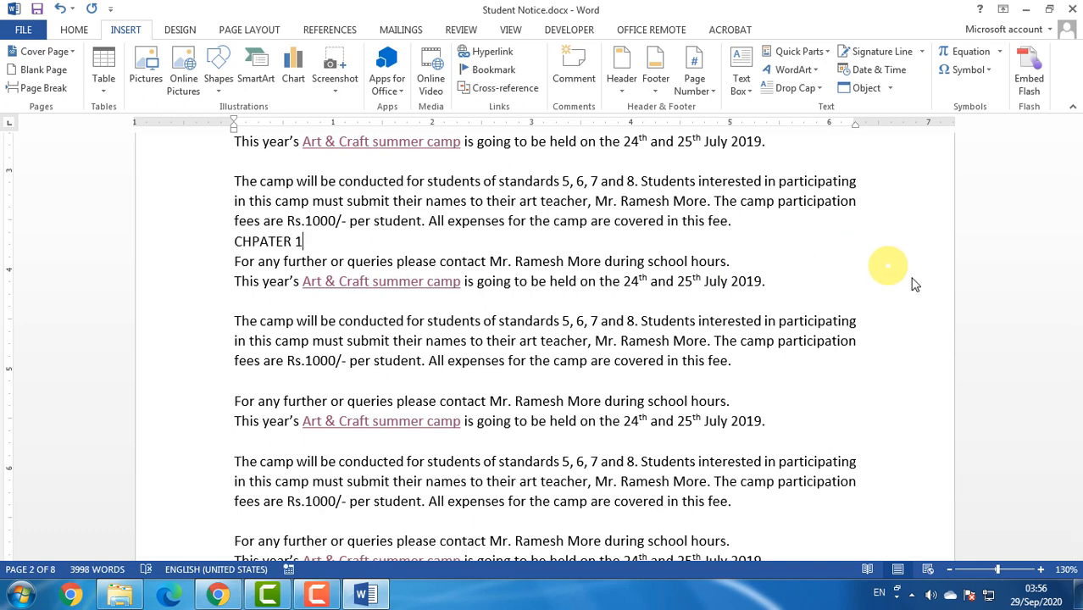
Step: Make the CHPATER 1 heading bold and insert three blank lines above it
drag(309, 242, 241, 242)
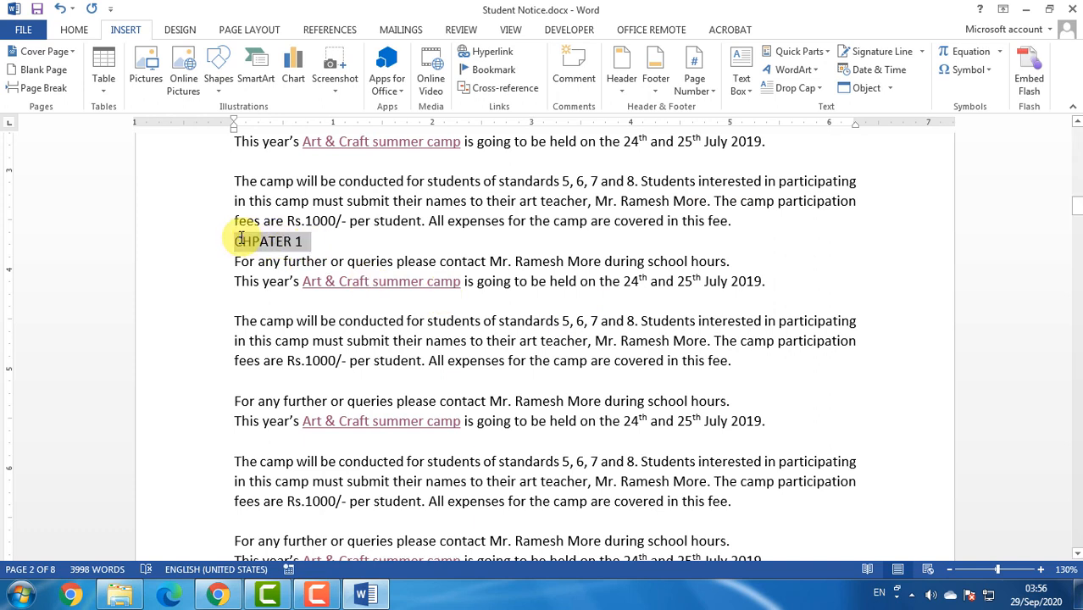
key(ctrl+b)
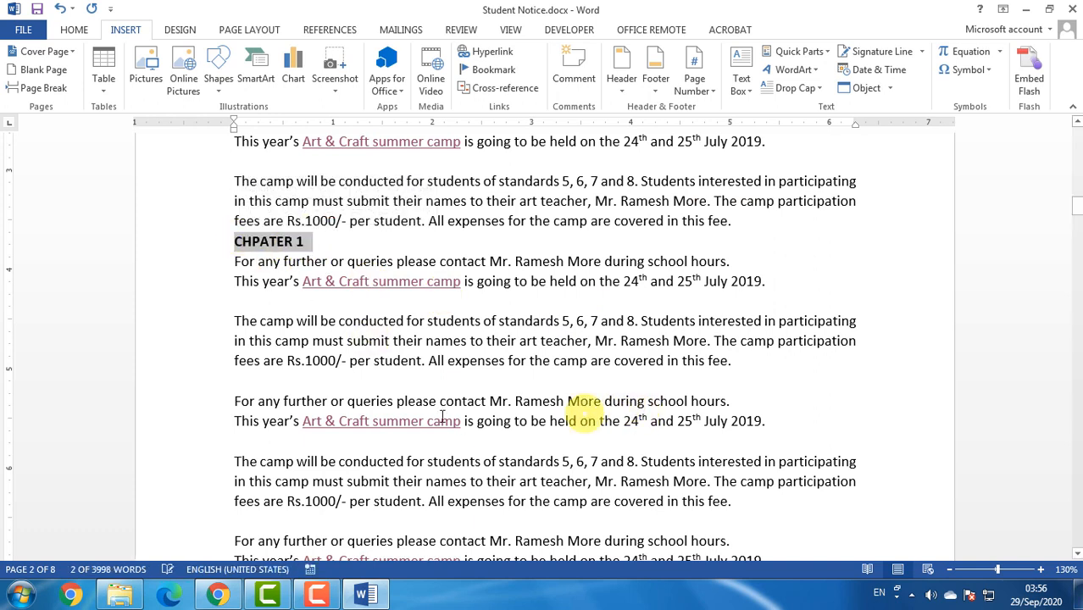
click(429, 403)
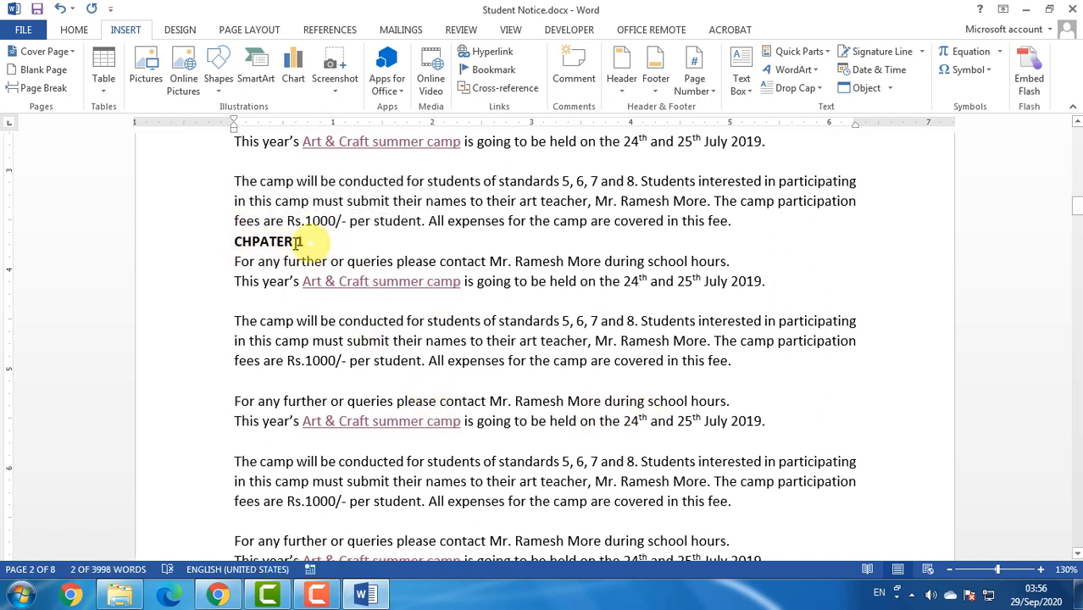
click(236, 242)
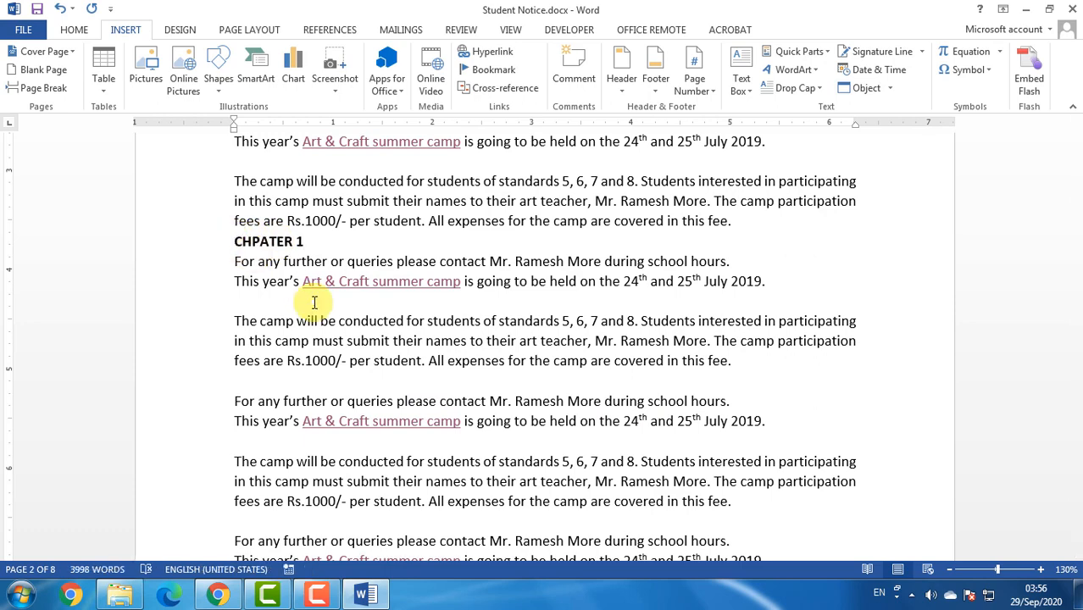
key(Return)
key(Return)
key(Return)
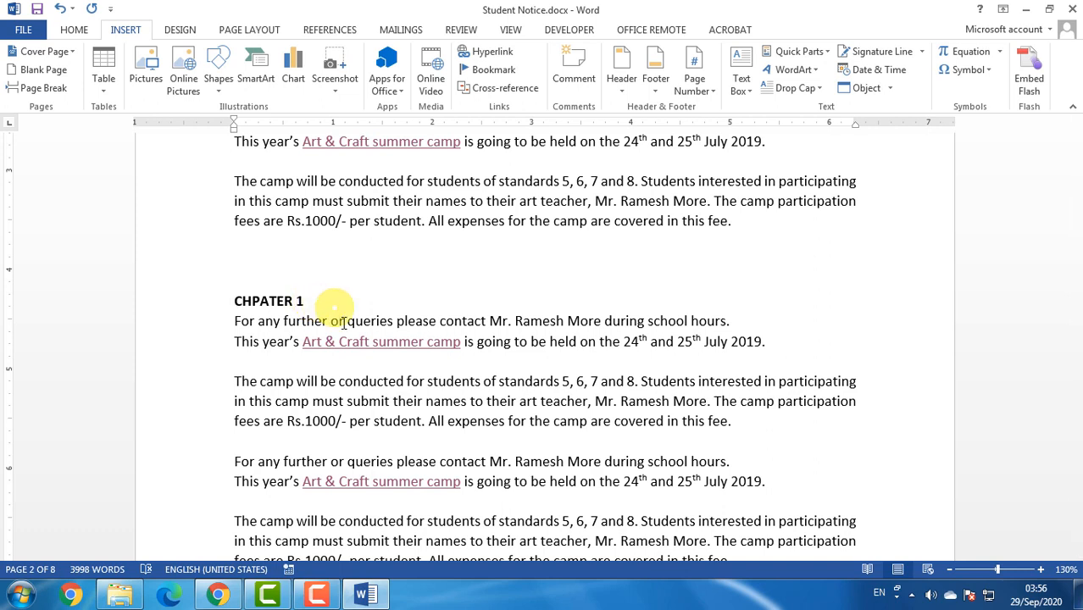
Step: Add a bookmark named CH1 at the end of the CHPATER 1 heading
click(308, 301)
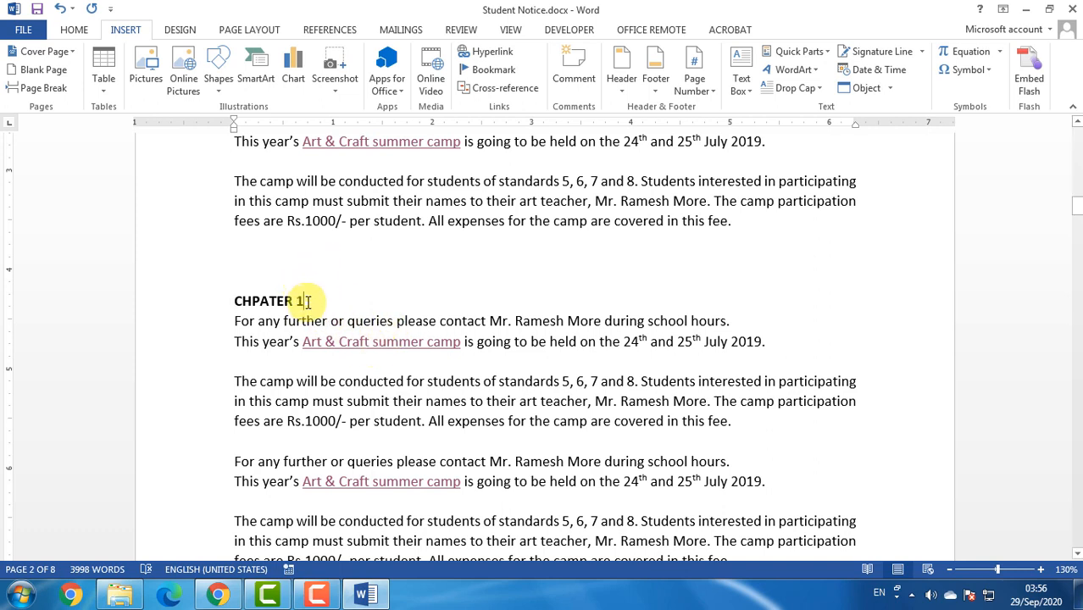
click(488, 70)
drag(356, 327, 623, 185)
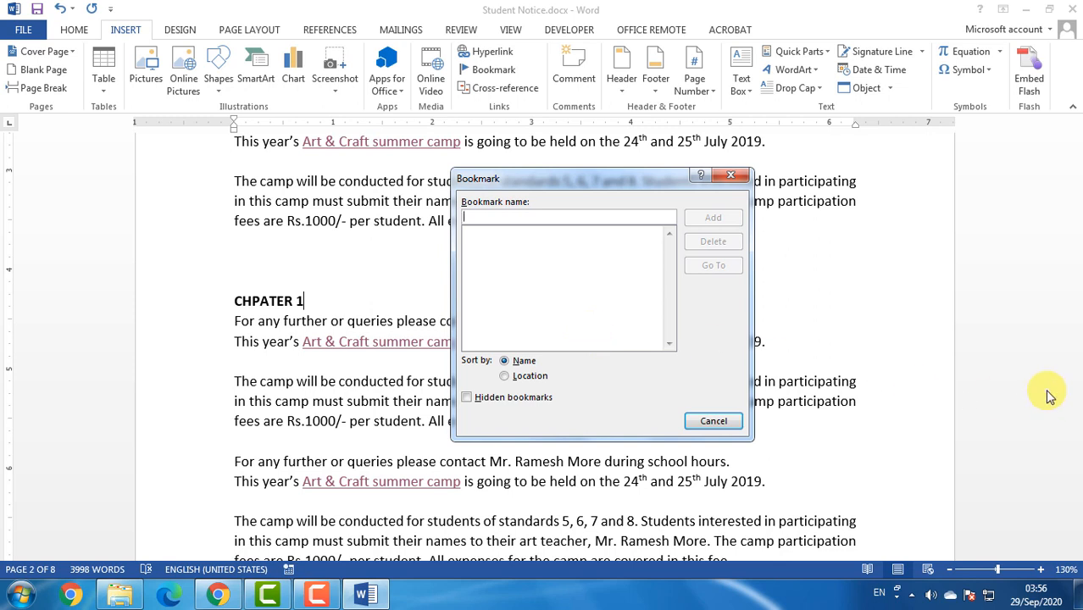
text(CH1)
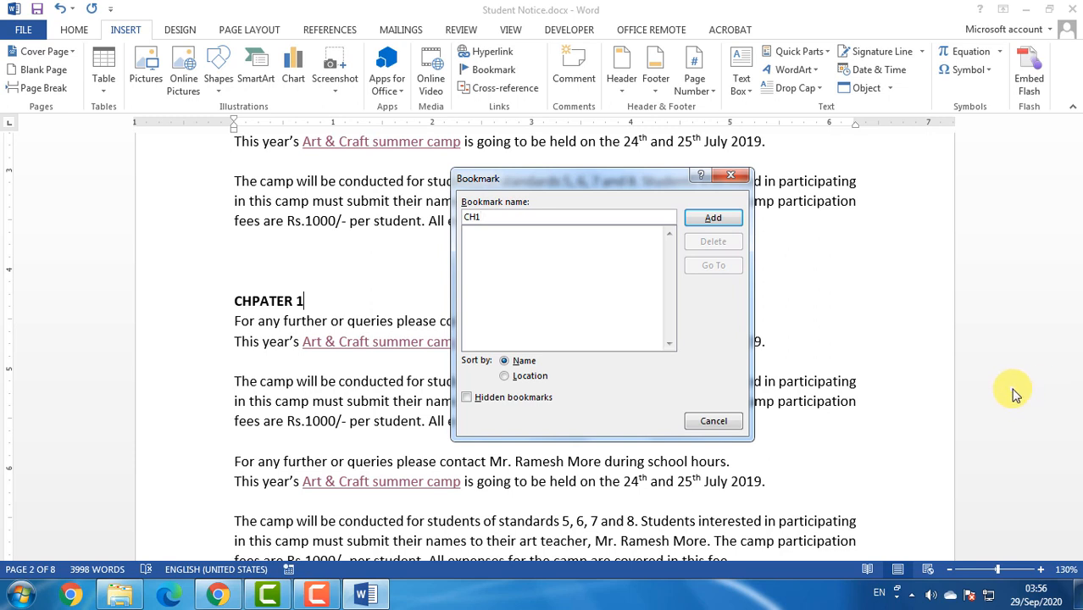
click(713, 220)
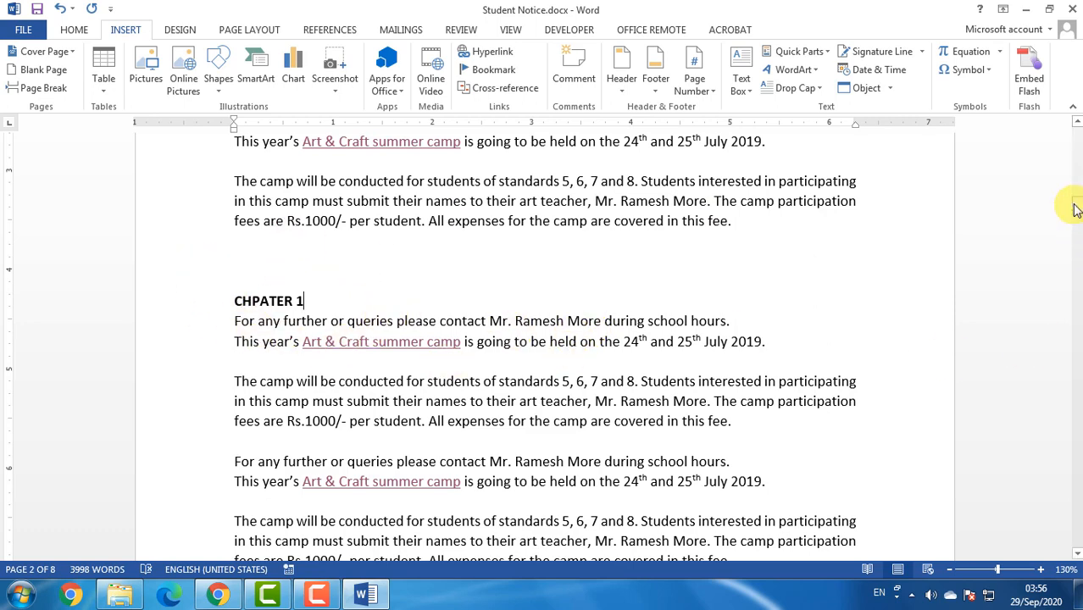
Step: Add a bold "CHAPTER 2" heading on page 6 between two paragraphs, set apart by extra blank lines
drag(1076, 210, 1073, 428)
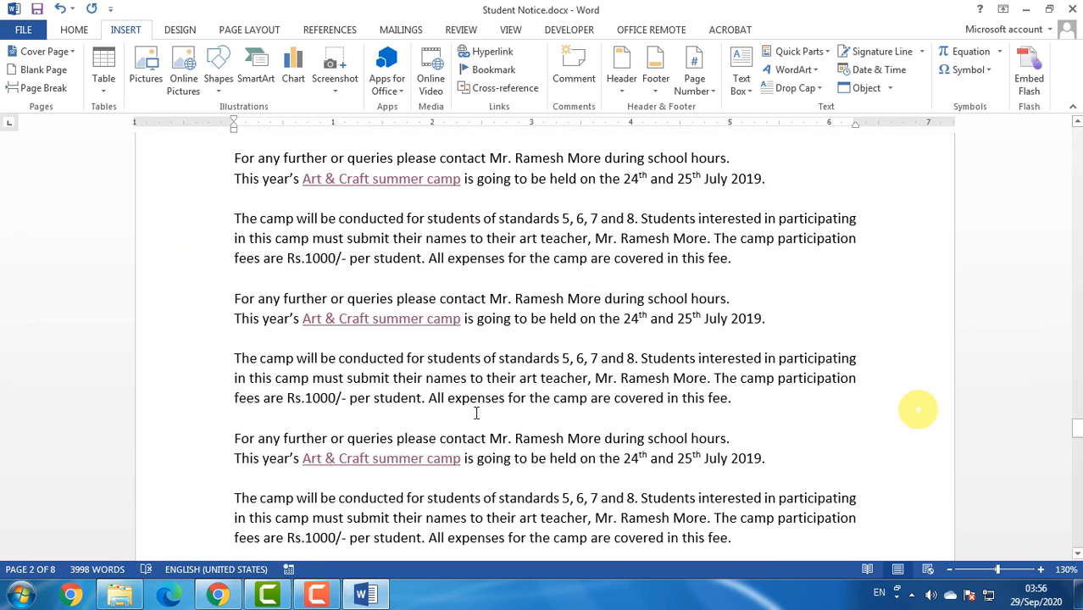
click(254, 423)
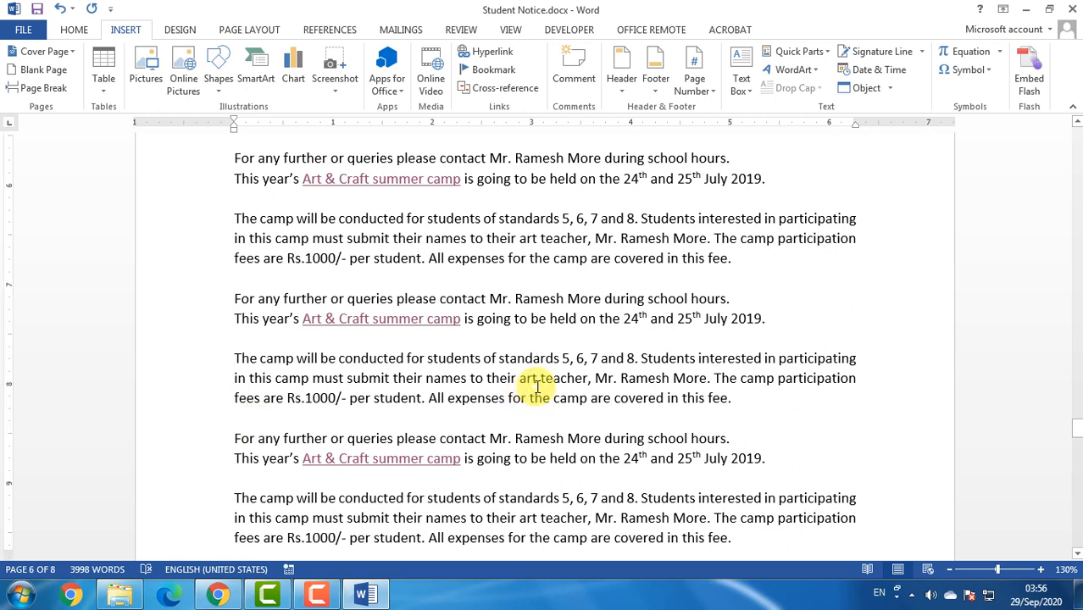
key(Return)
key(Return)
key(Return)
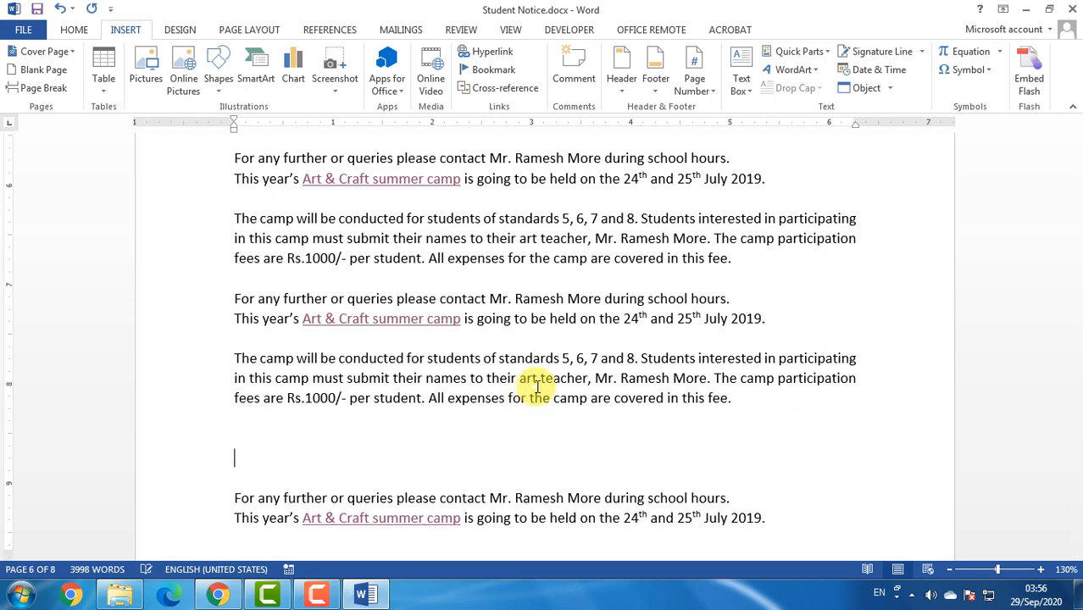
text(c)
key(BackSpace)
text(CHAPTE)
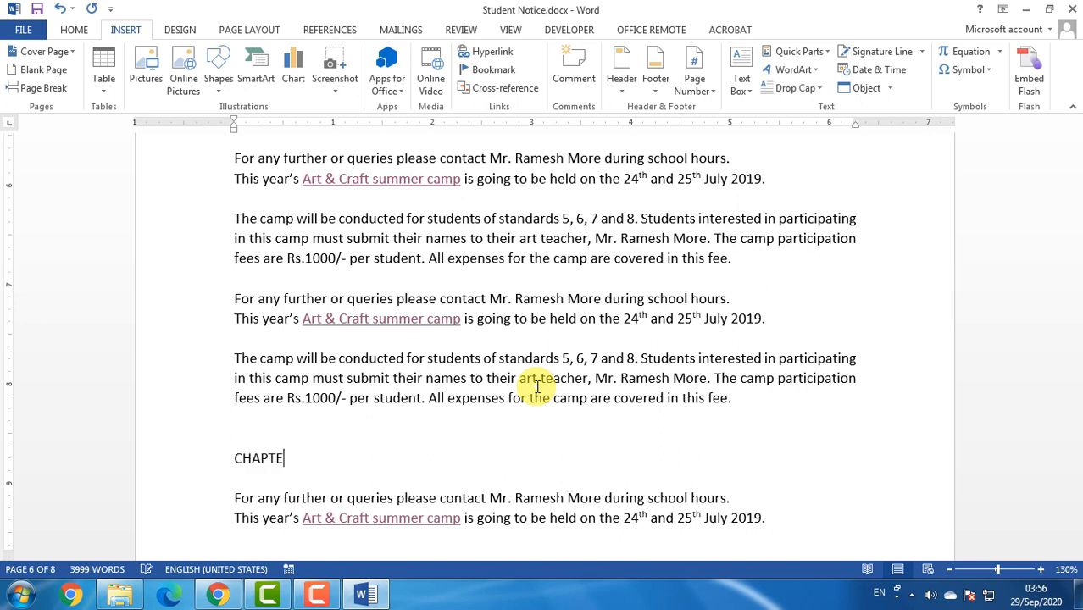
text(R 2)
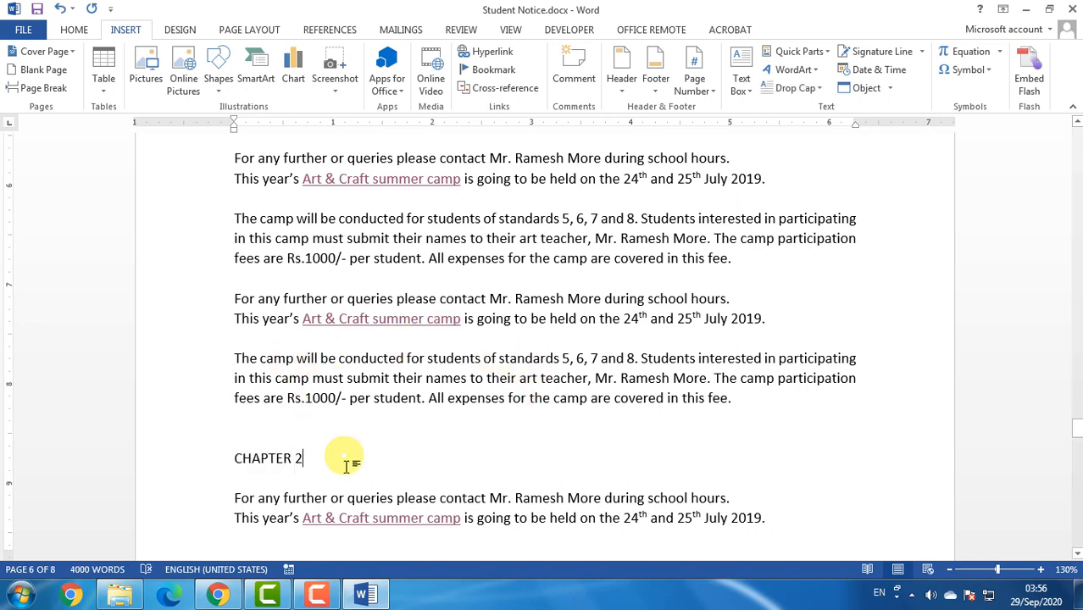
drag(346, 465, 222, 448)
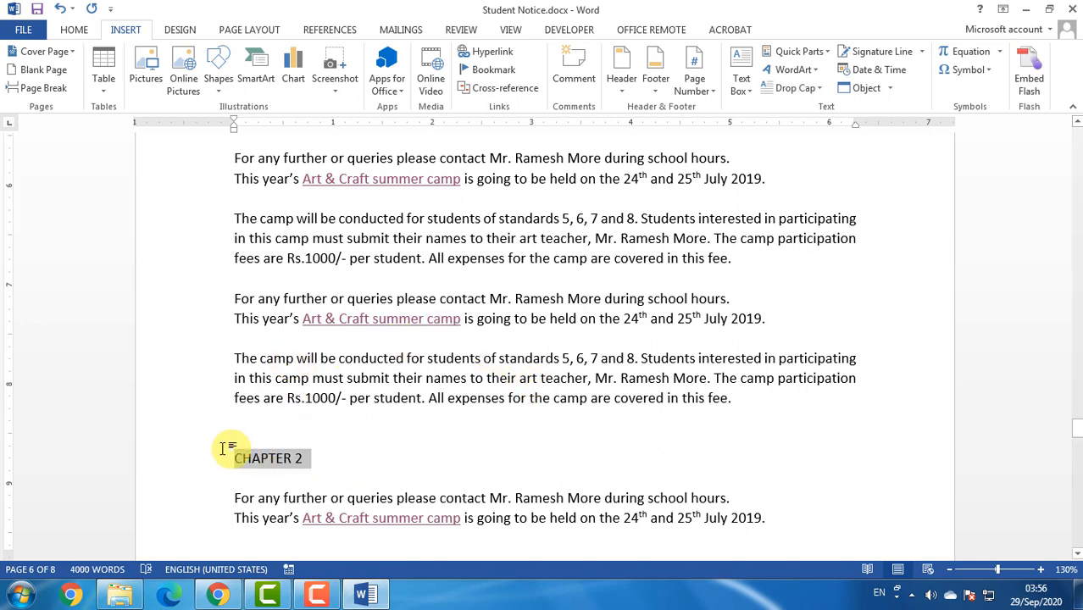
click(324, 463)
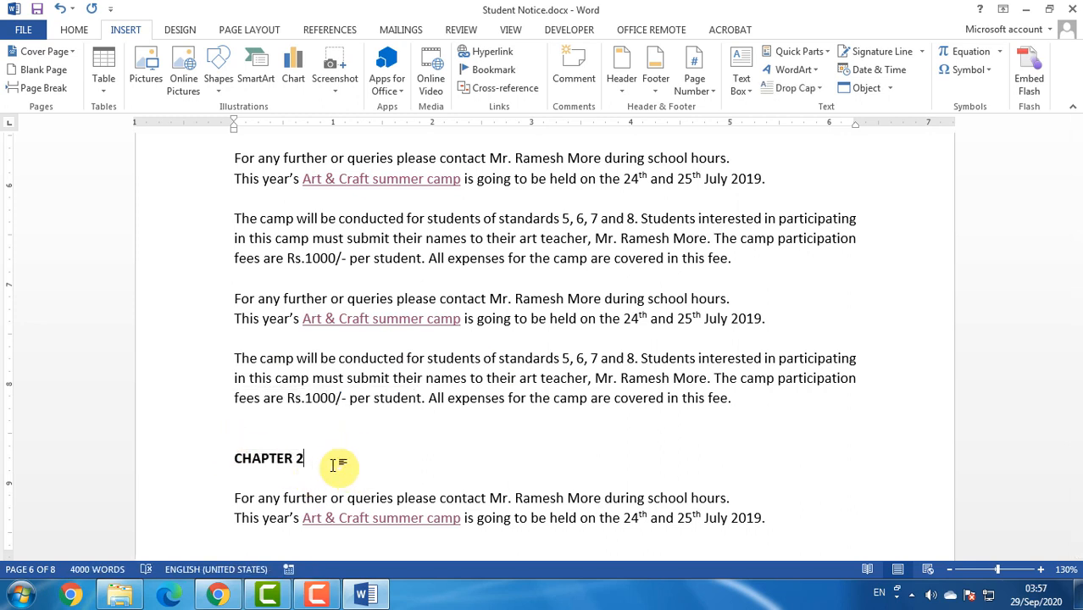
Step: Add a bookmark named CH2 at the end of the CHAPTER 2 heading
click(500, 70)
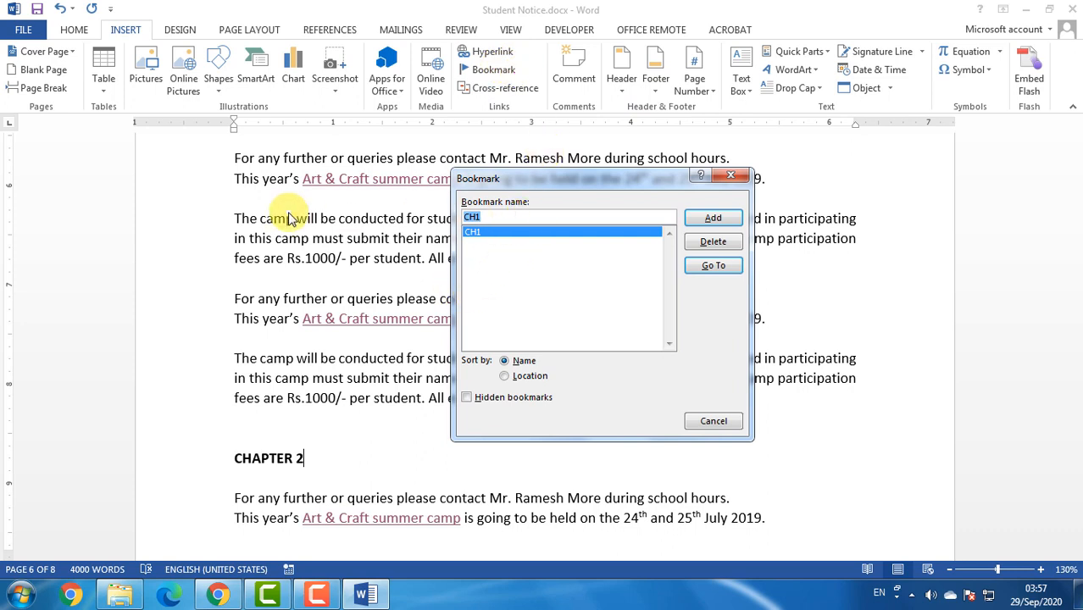
text(CH2)
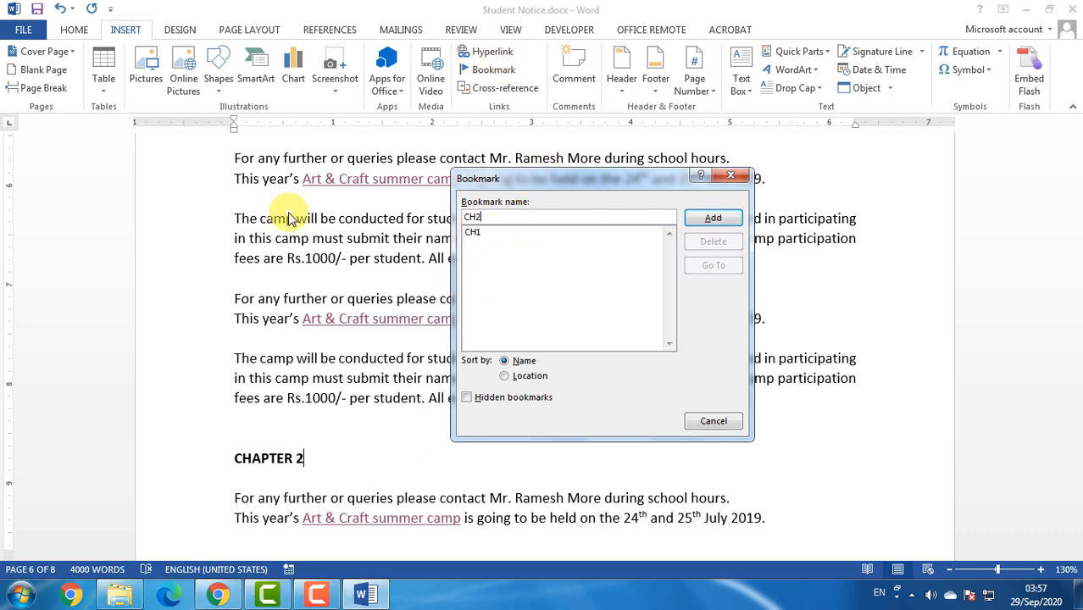
click(710, 217)
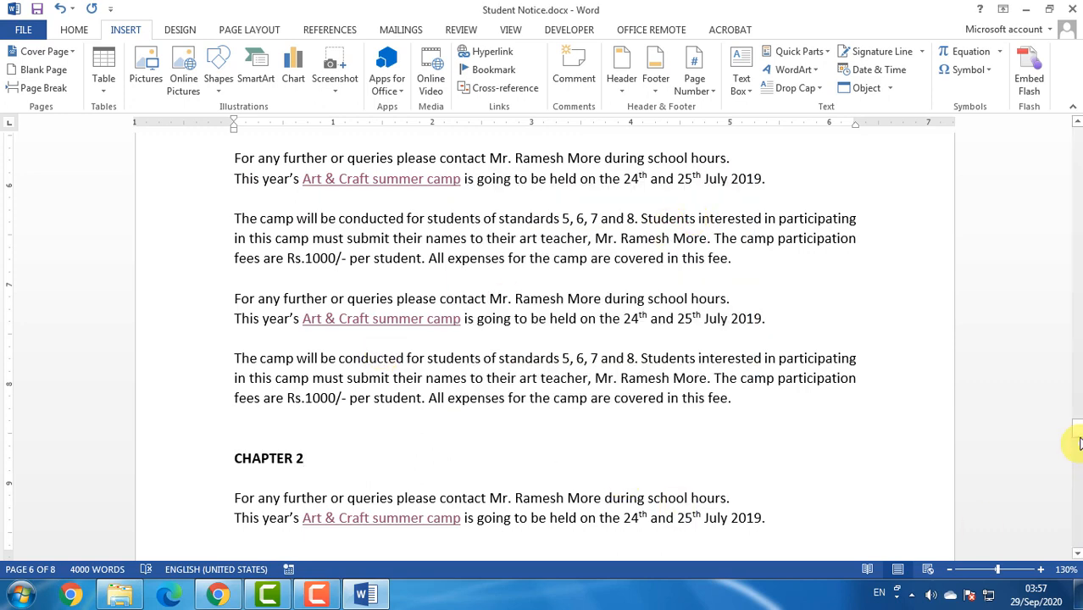
Step: Return to the start of the document, jump to the CH2 bookmark with Go To, and close the dialog
drag(1077, 436, 1076, 122)
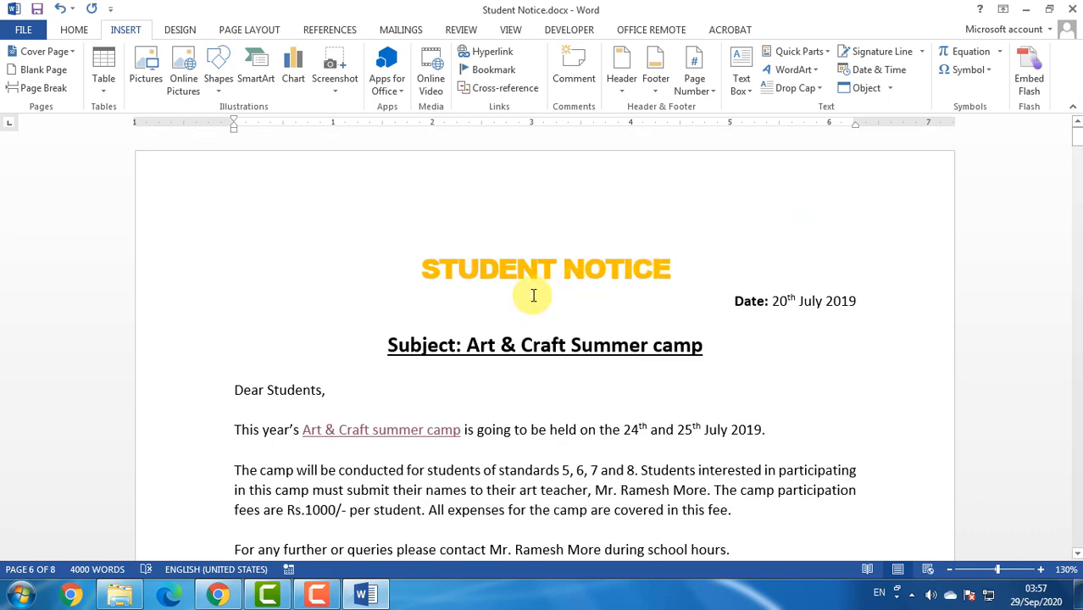
key(ctrl+Home)
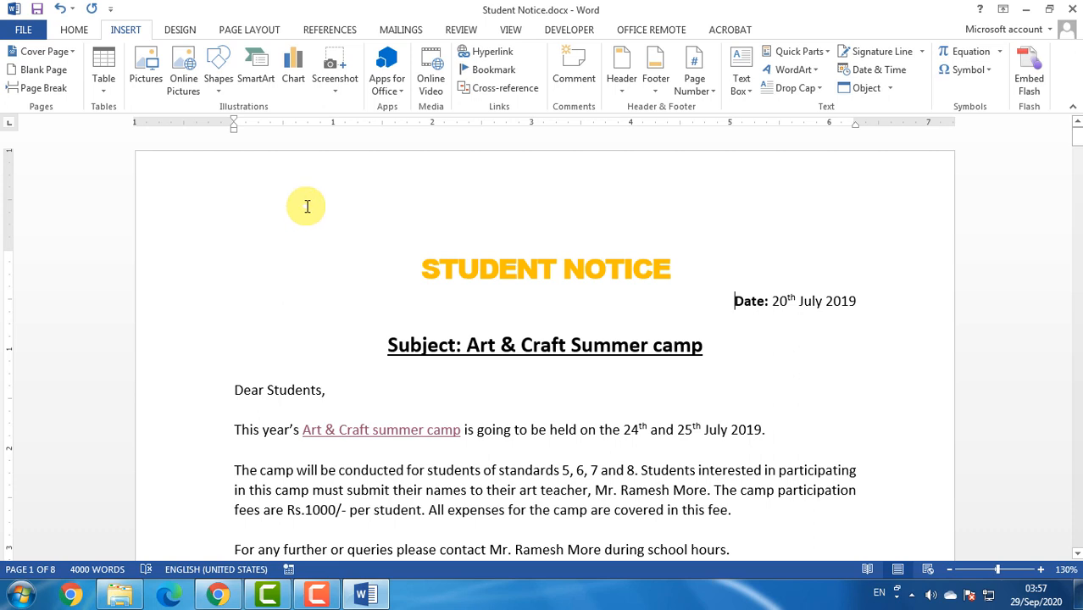
click(76, 33)
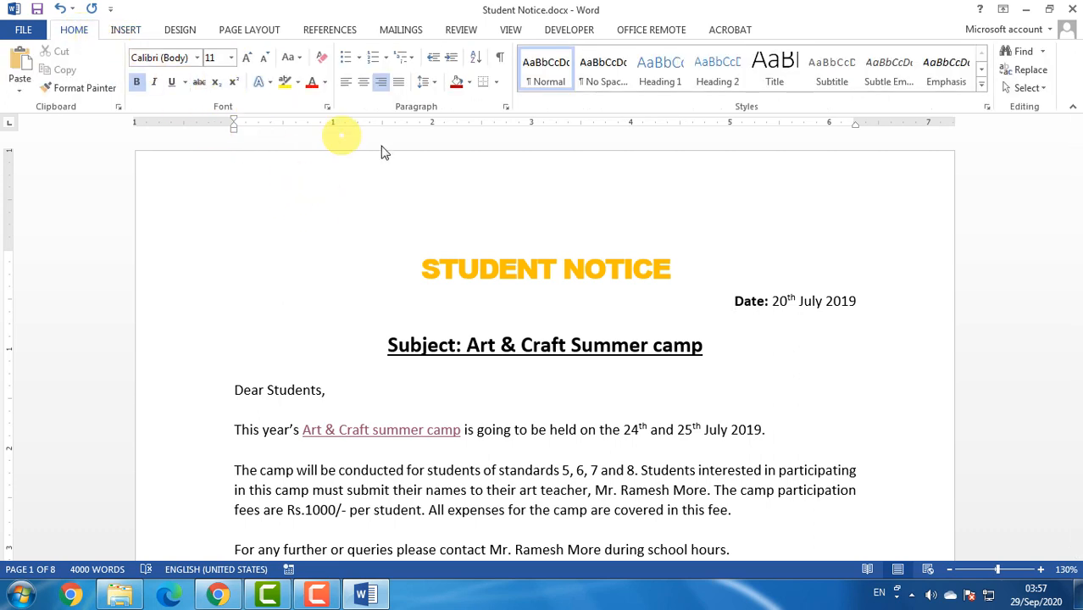
click(1043, 51)
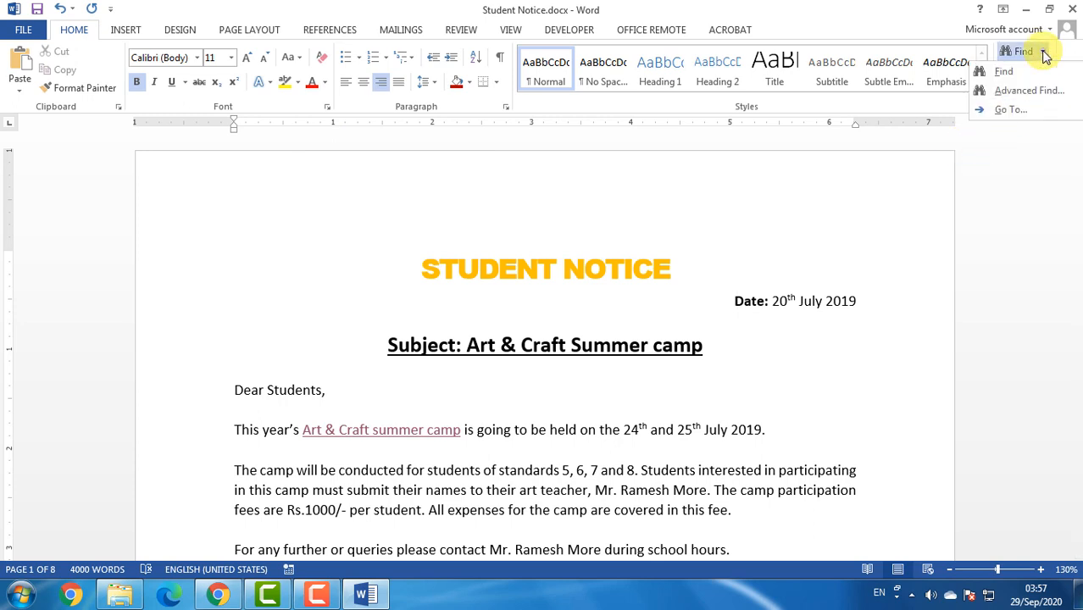
click(1042, 115)
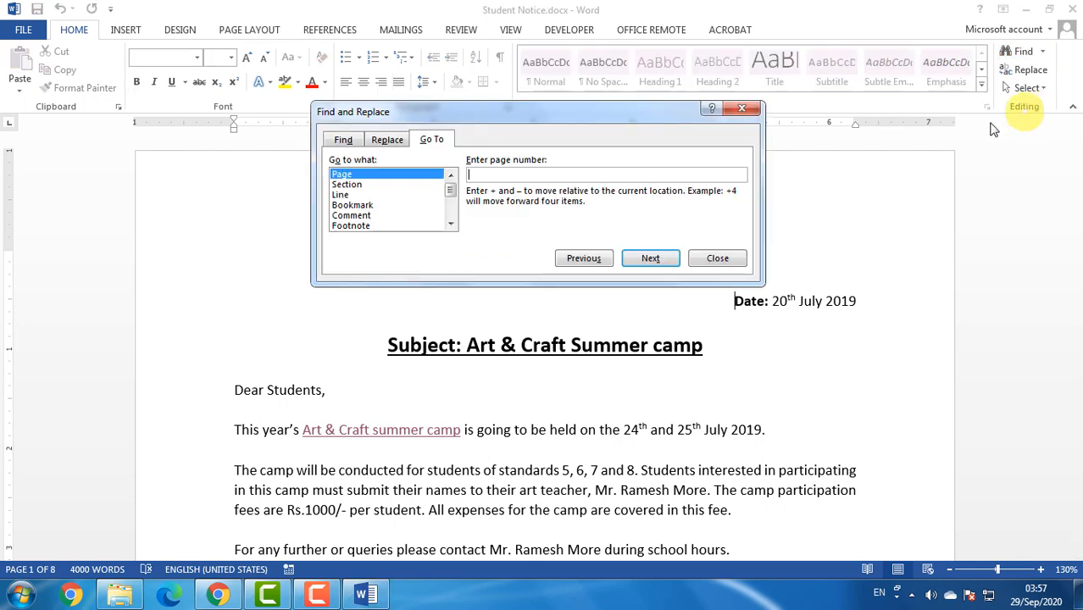
click(354, 205)
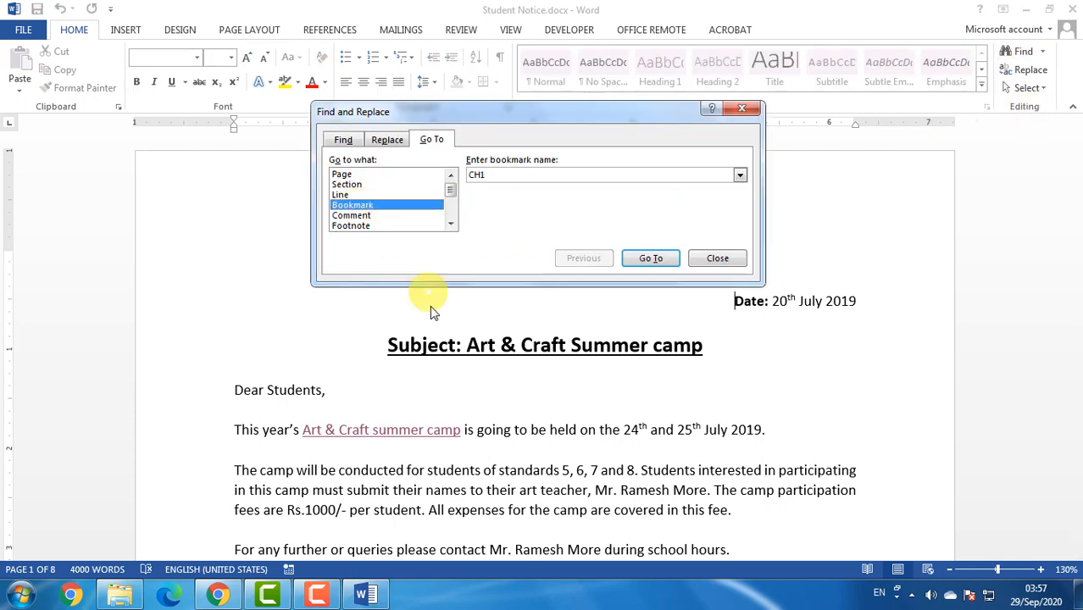
click(740, 175)
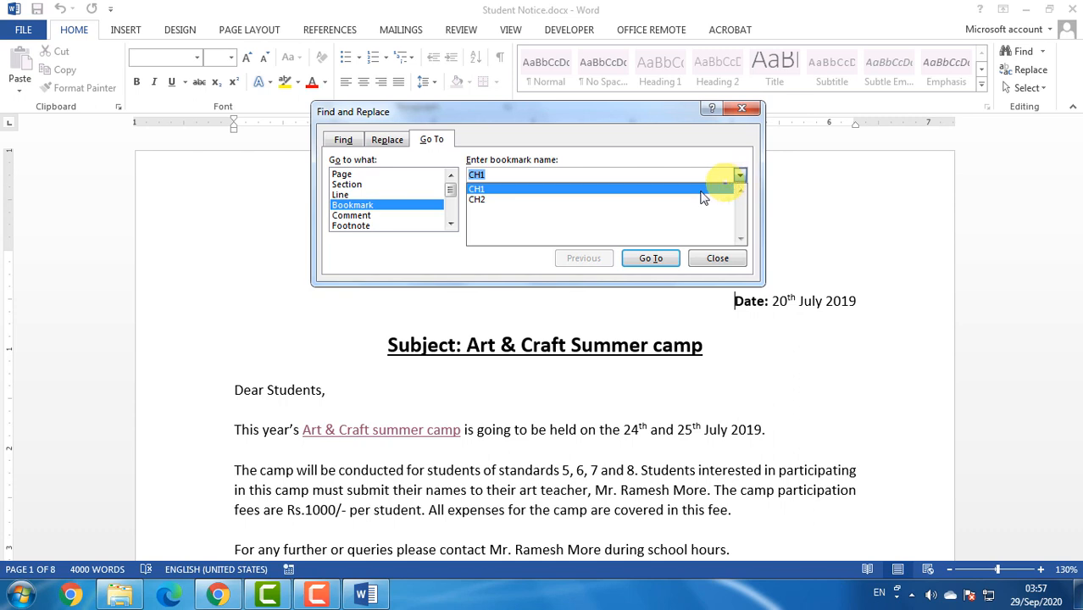
click(495, 201)
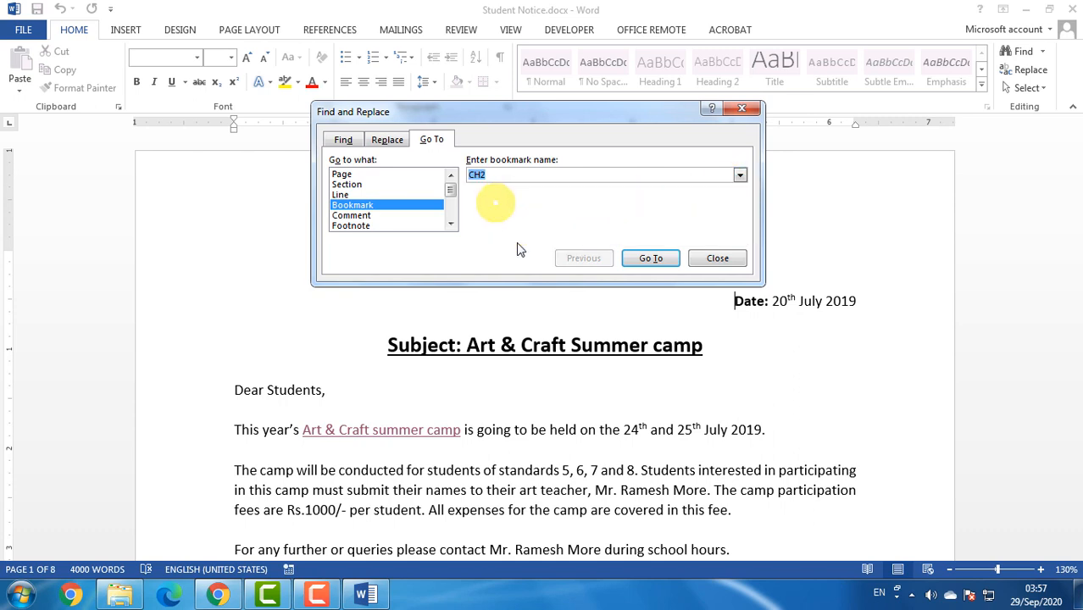
click(651, 259)
click(725, 258)
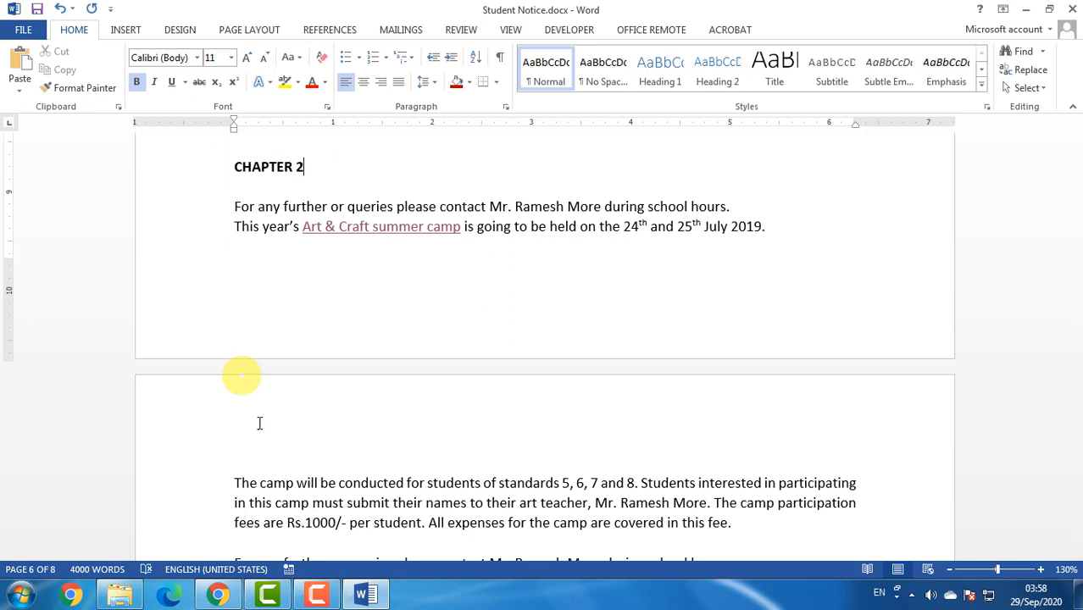
Step: From a paragraph on page 7, open Go To with the CH1 bookmark as the target, and close the dialog
scroll(278, 423, down, 6)
scroll(291, 437, down, 3)
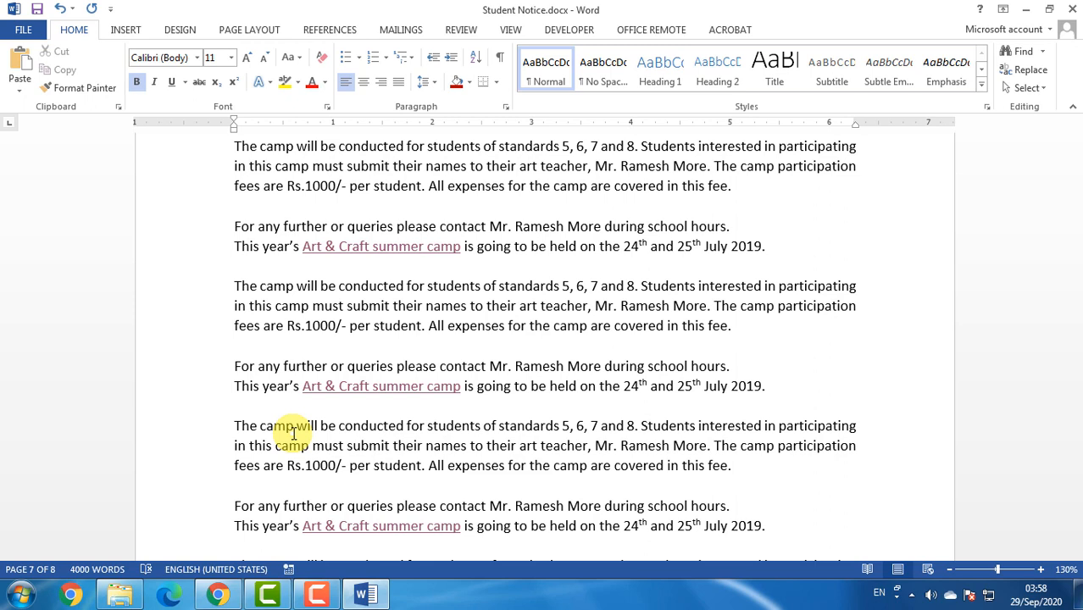
click(377, 322)
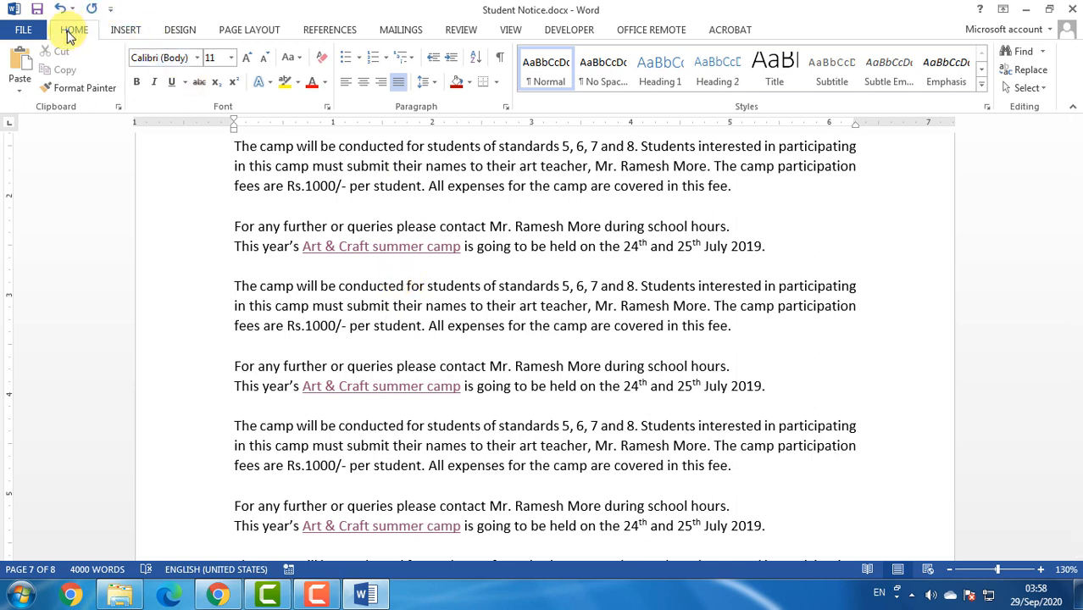
click(1041, 53)
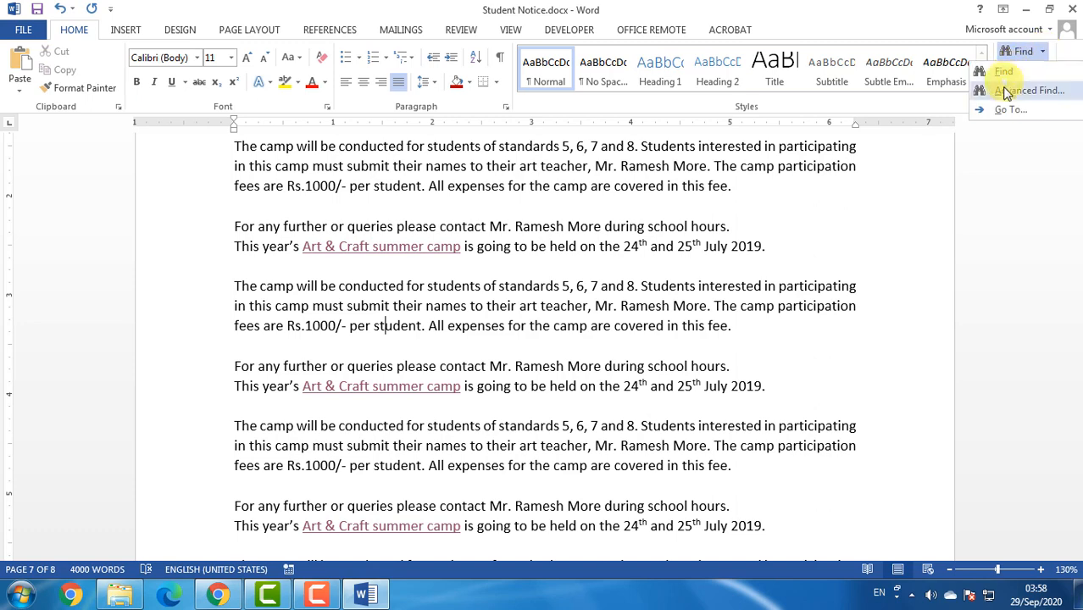
click(1008, 109)
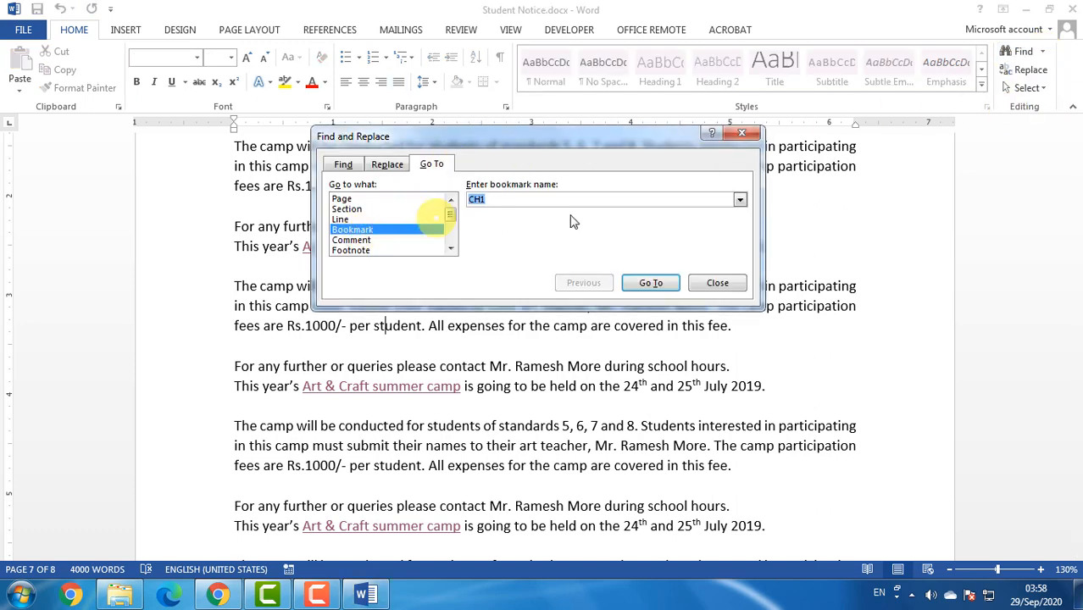
click(649, 285)
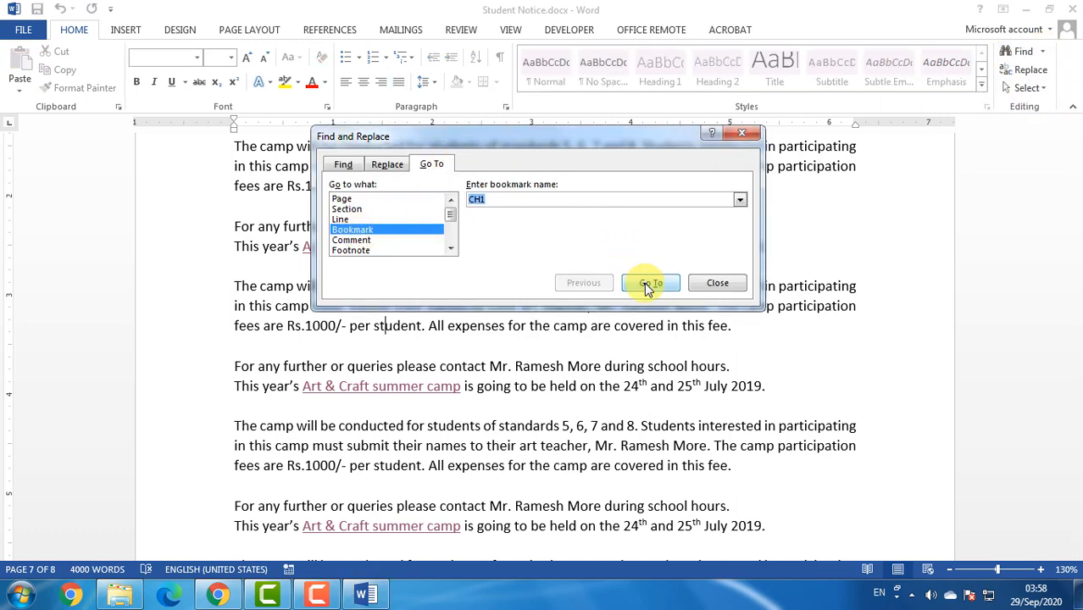
click(717, 283)
Step: Jump to page 8 with Go To by page number, and close the dialog
click(322, 311)
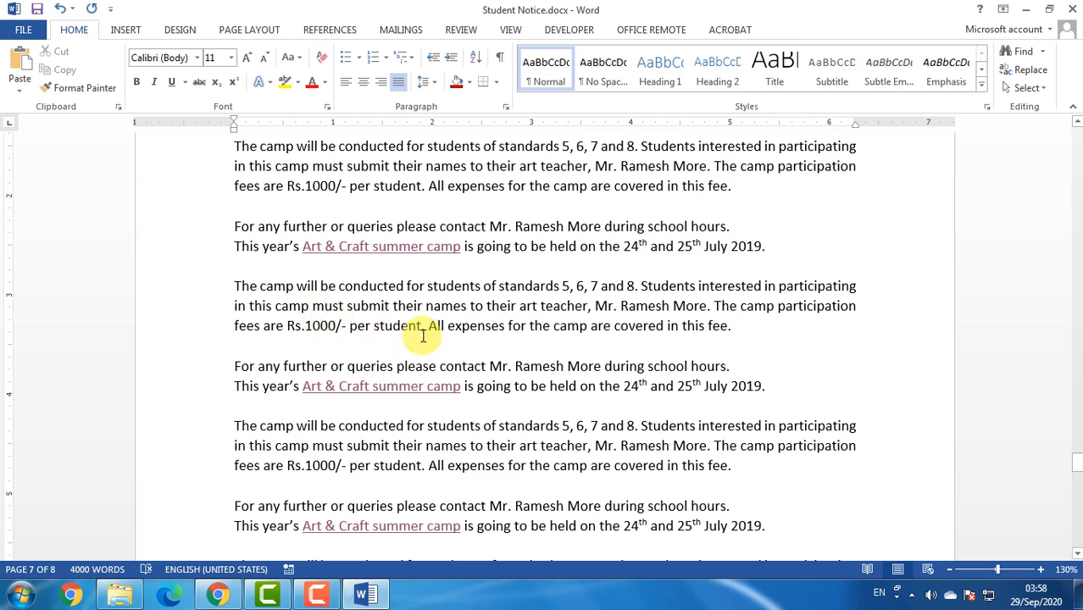
key(ctrl+g)
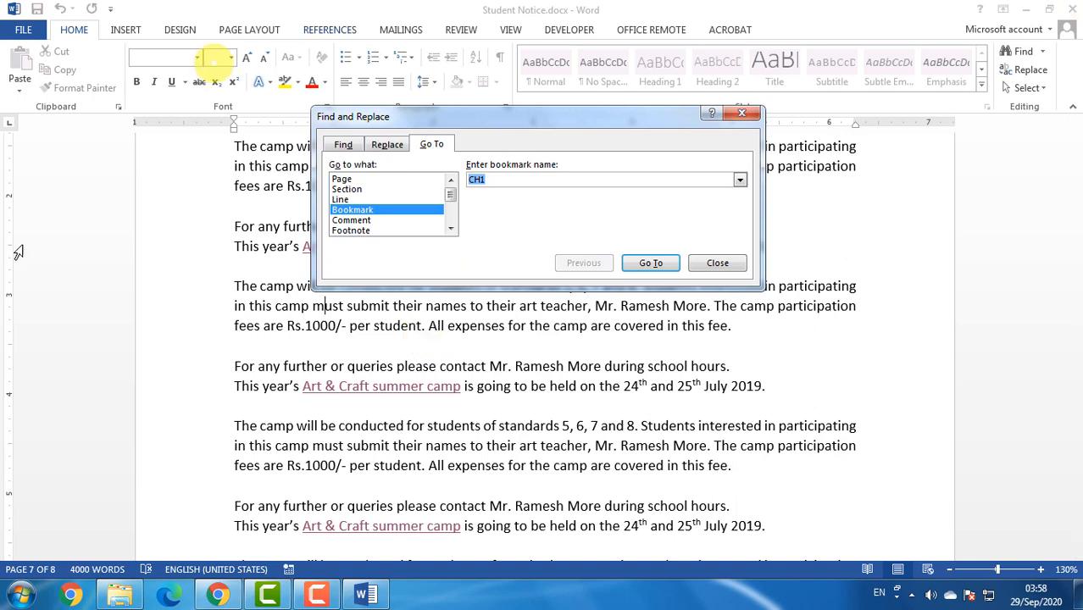
click(342, 179)
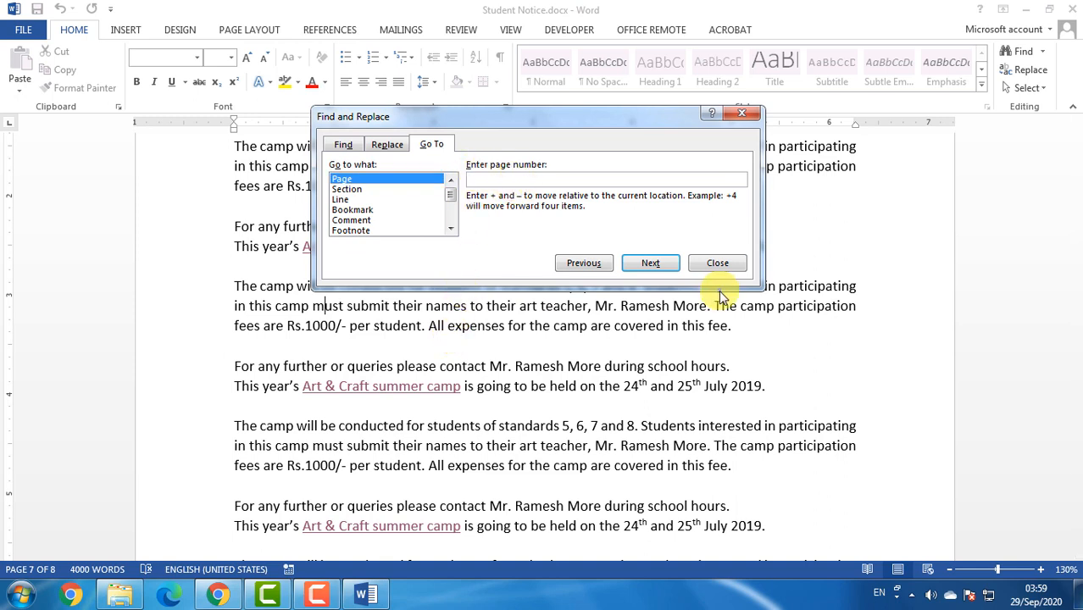
text(8)
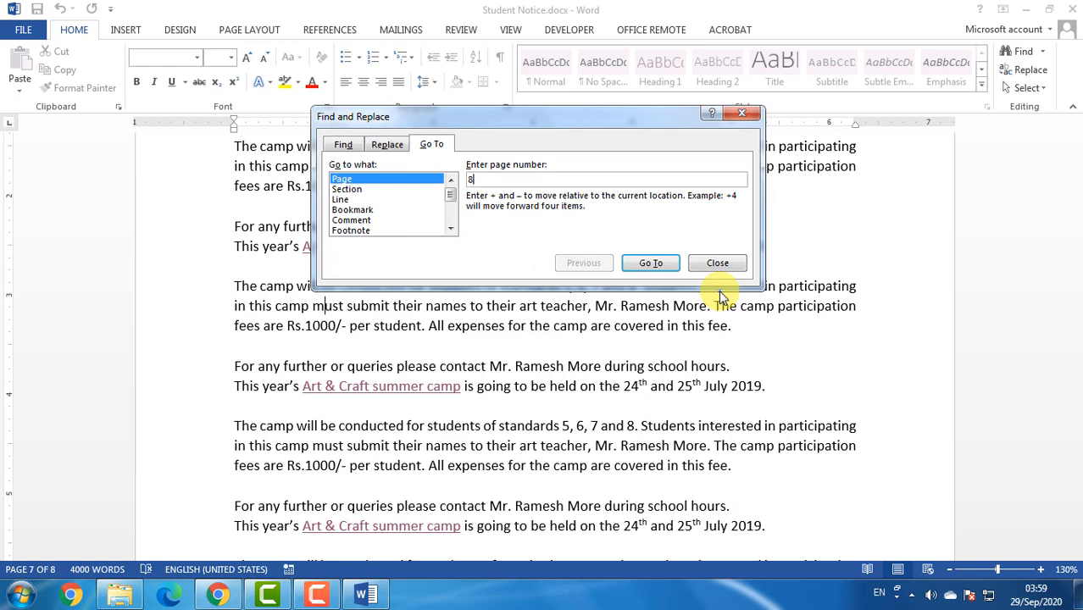
click(651, 263)
click(711, 263)
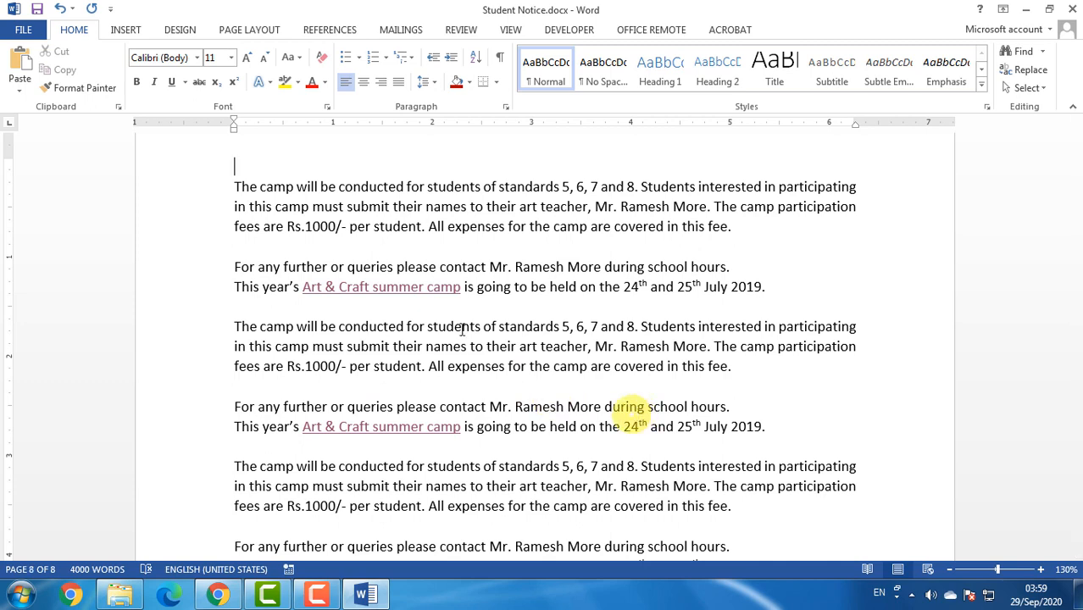
Step: Look through the built-in header designs for page 8 and open the plain header for editing
click(125, 32)
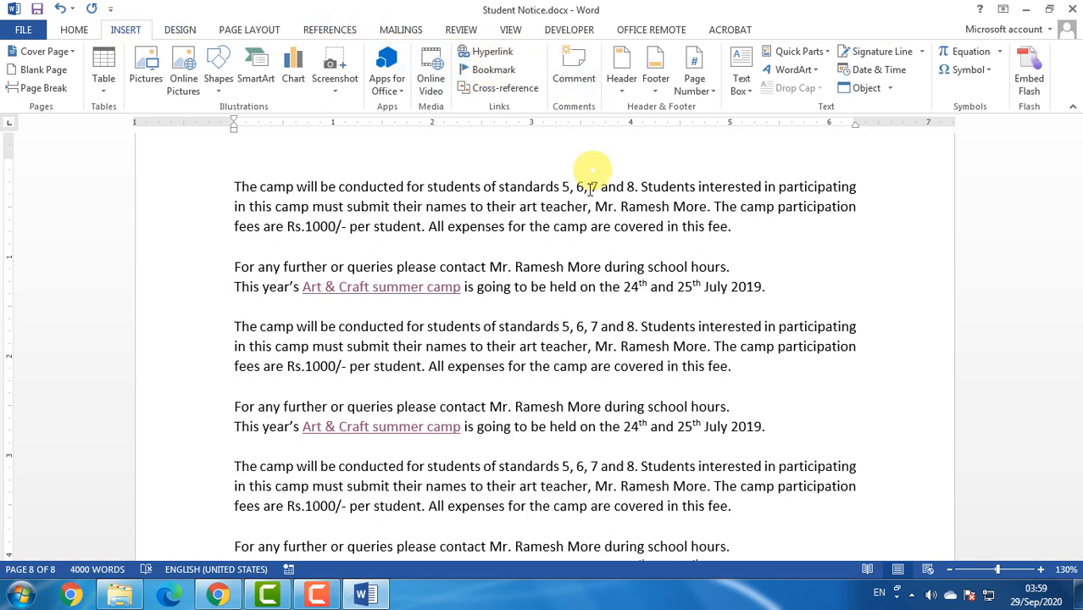
scroll(495, 254, up, 2)
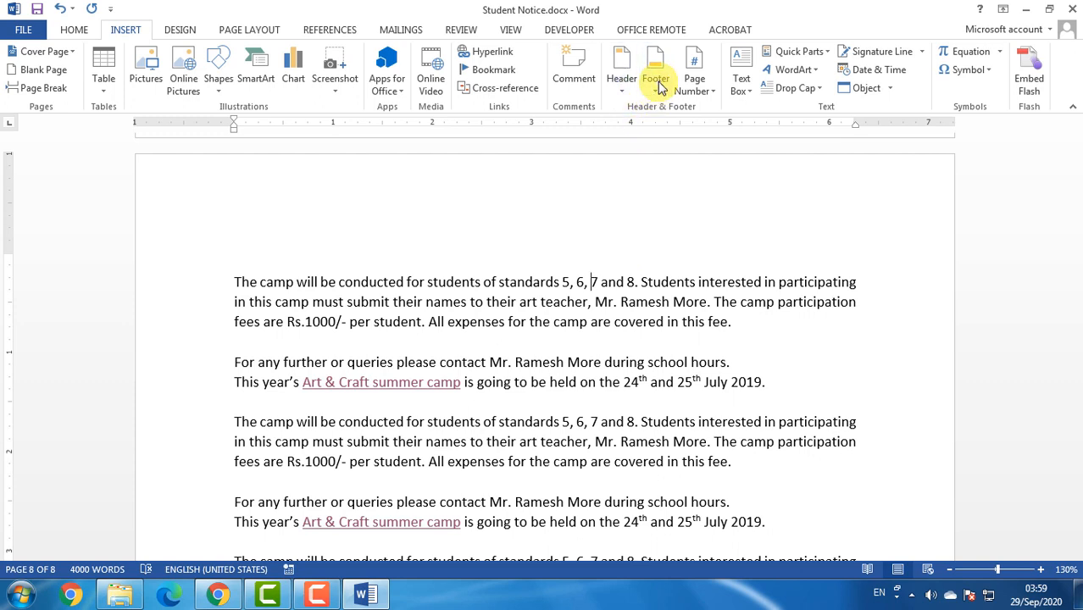
click(344, 244)
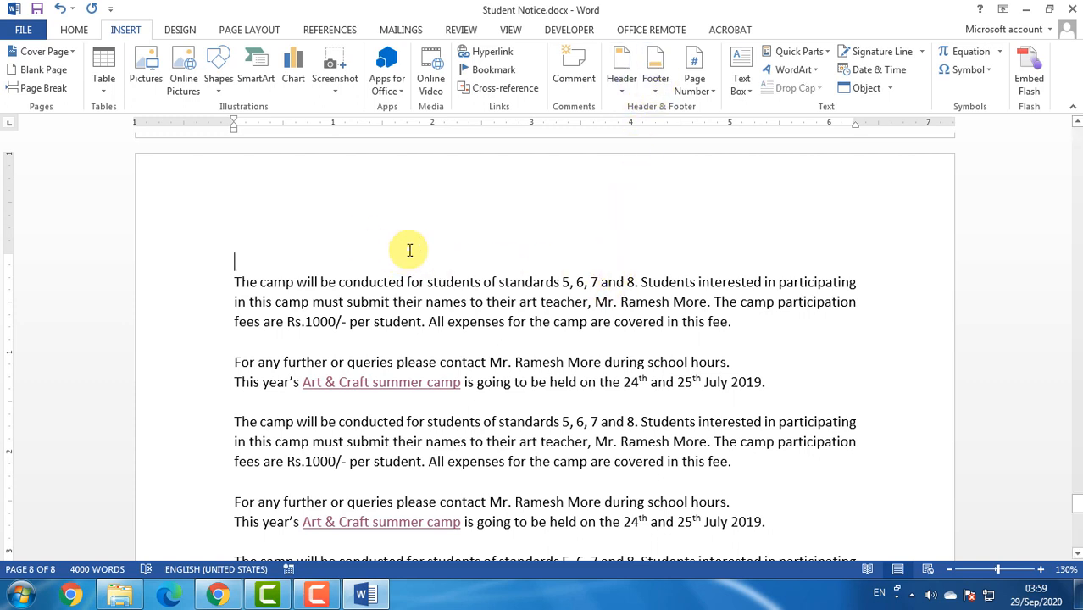
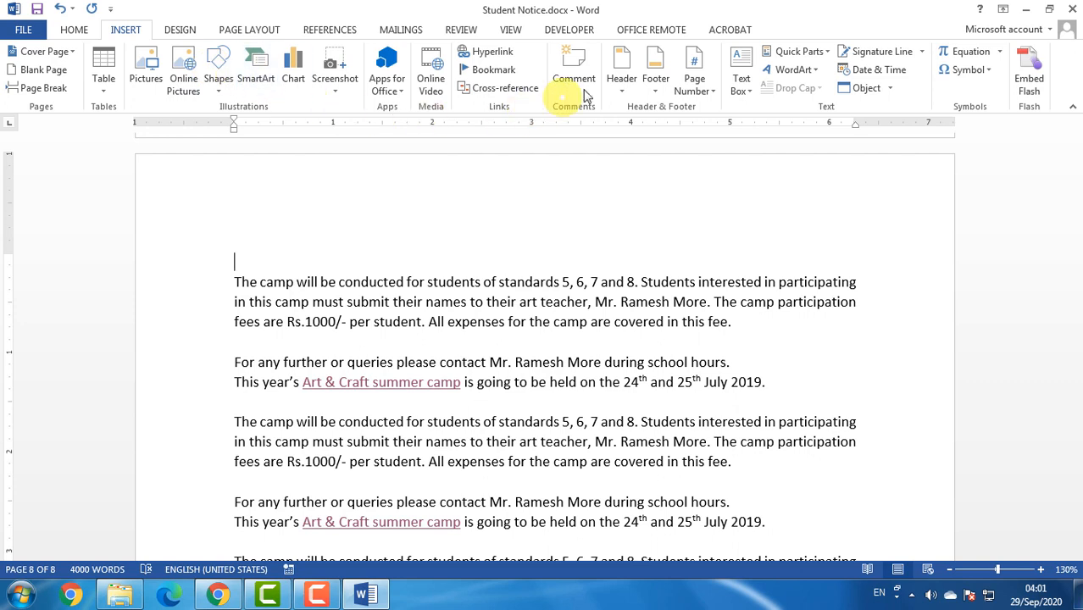
click(617, 81)
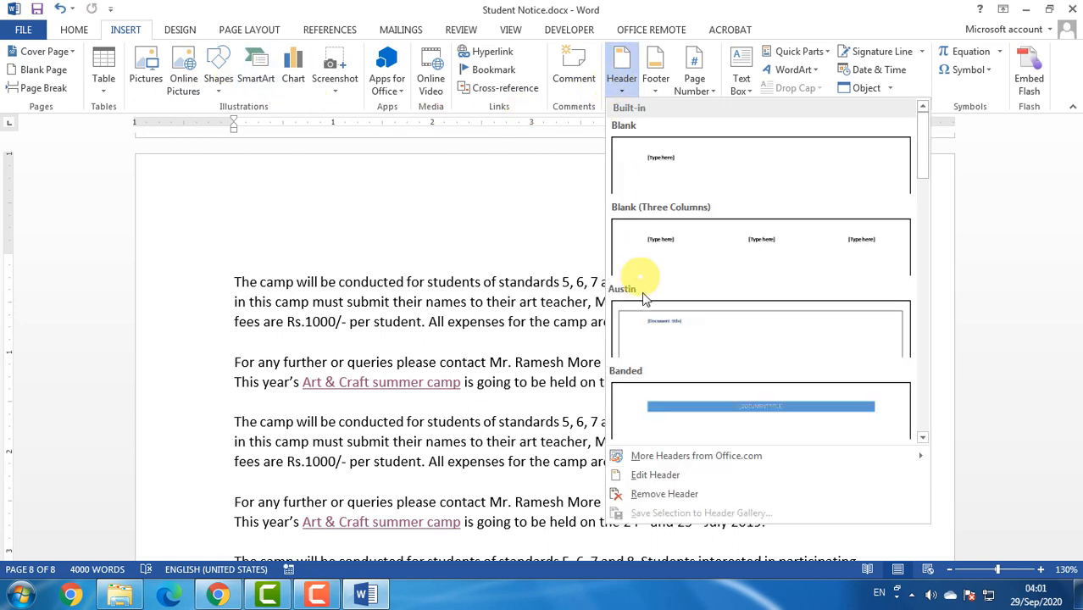
drag(925, 167, 921, 273)
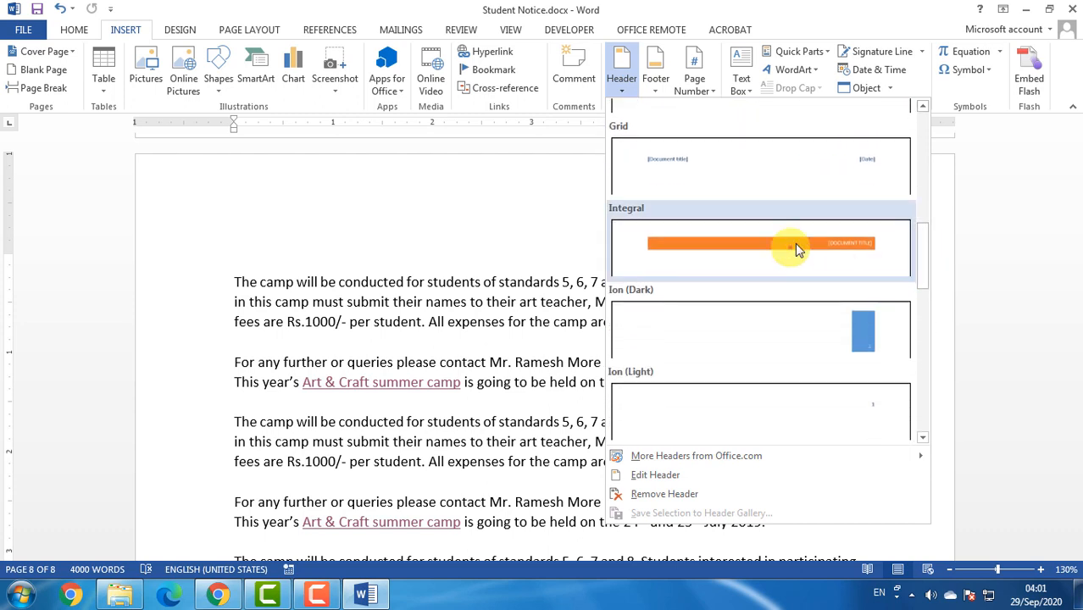
scroll(842, 330, down, 3)
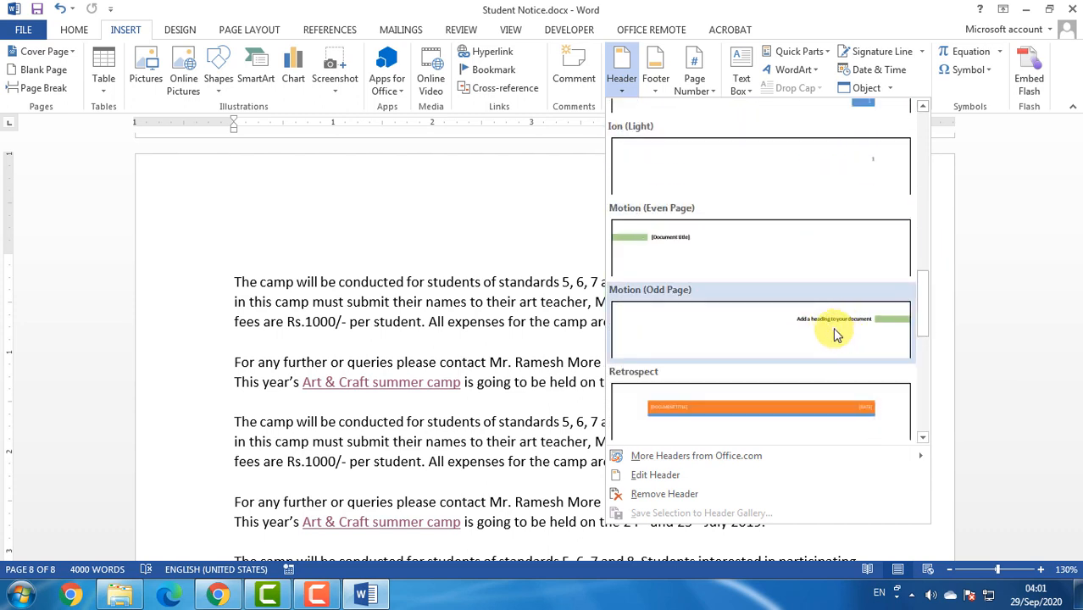
click(700, 483)
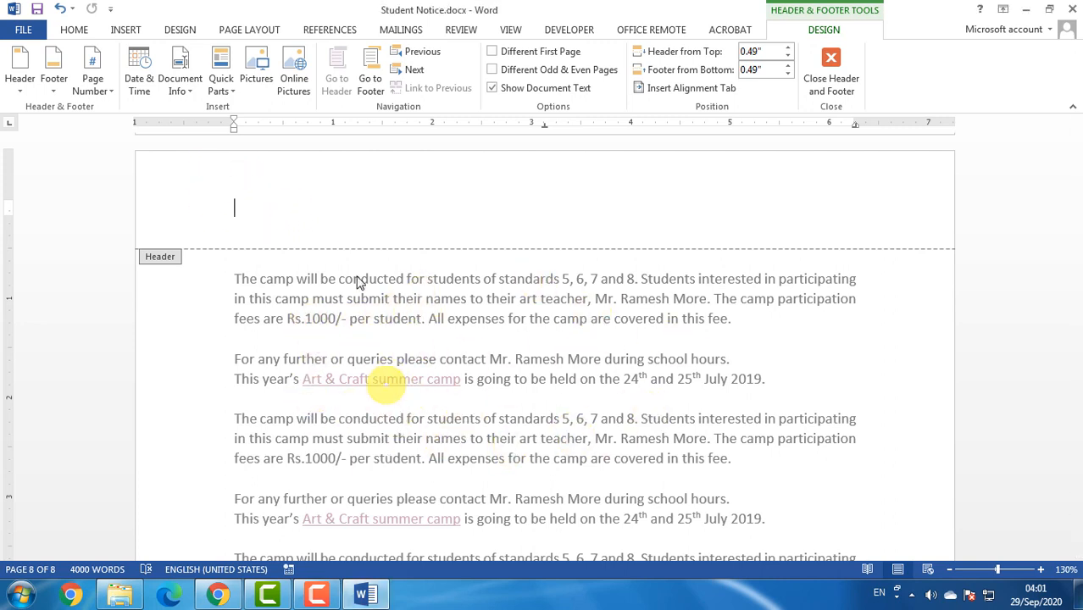
Step: Switch between the body text and the header area of page 8, ending in the body text
double_click(399, 326)
click(336, 218)
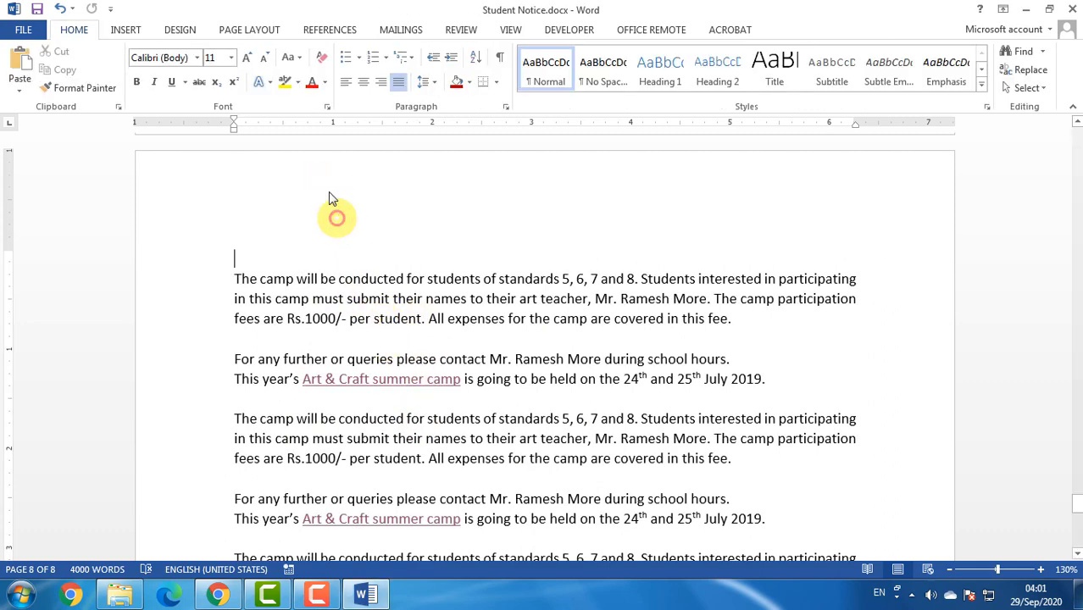
double_click(315, 228)
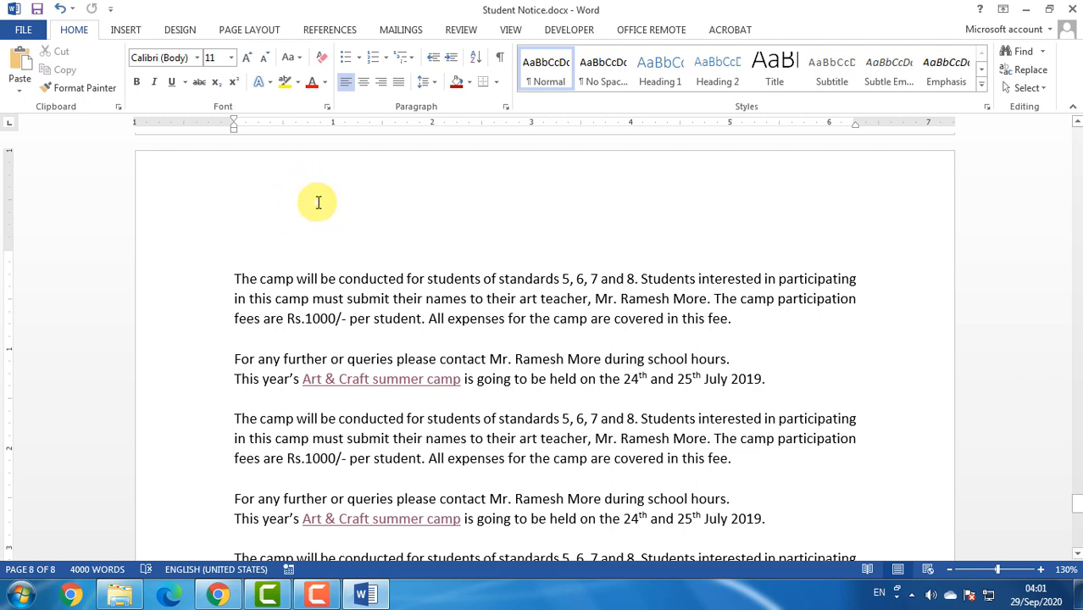
double_click(318, 202)
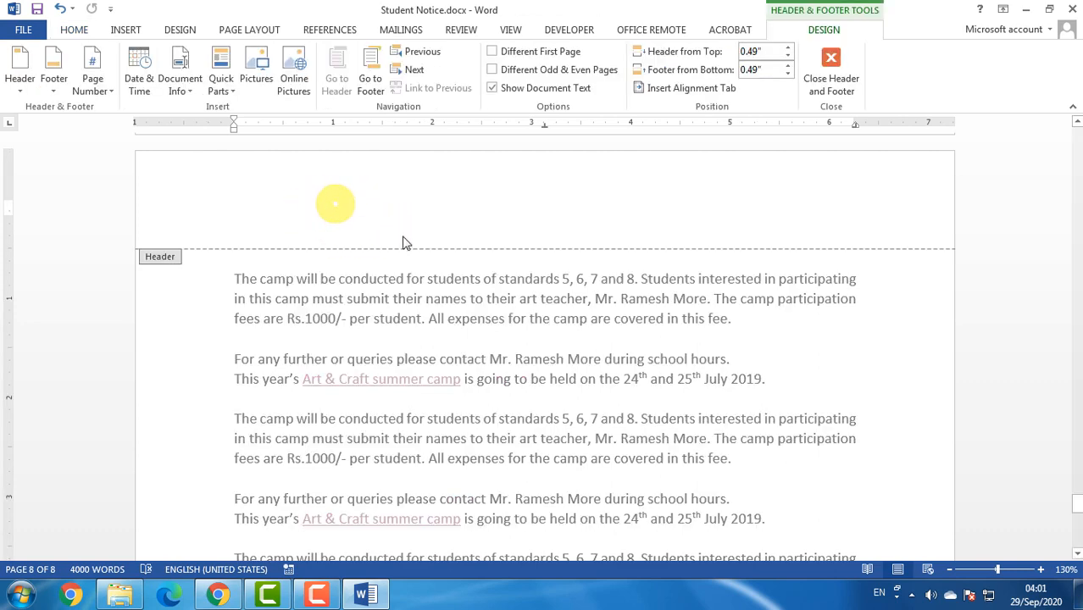
double_click(413, 321)
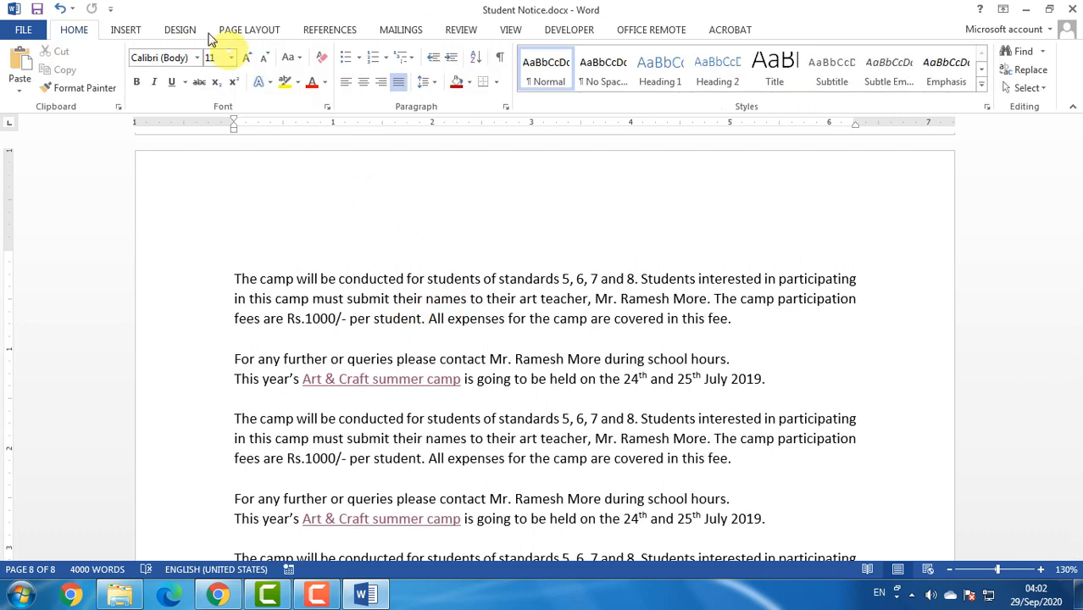
Step: Open the header for editing and enter the text "DATACOM TECHNOLOIGES"
click(125, 30)
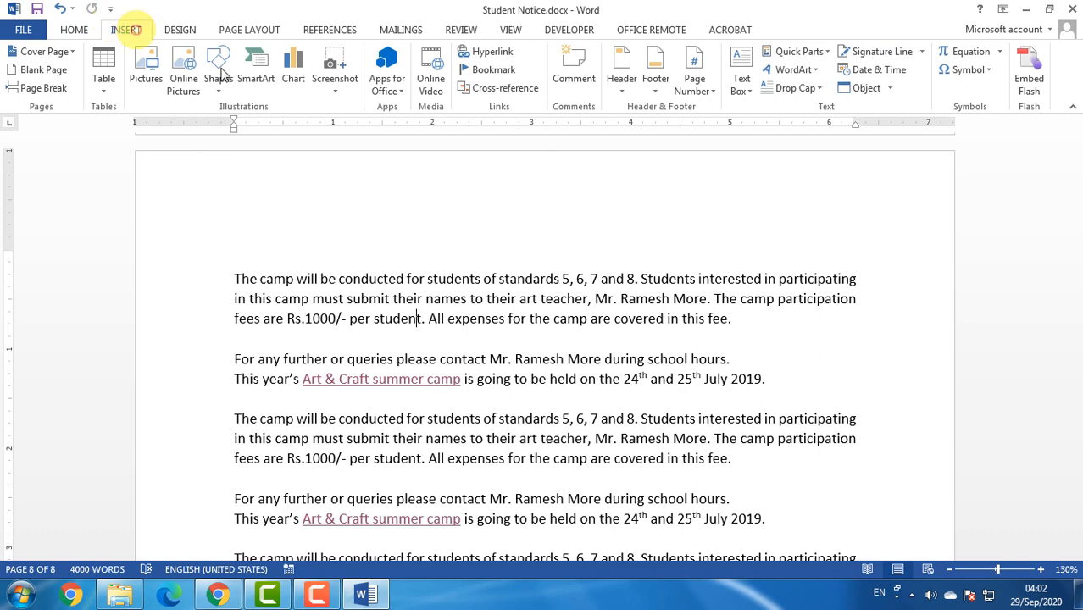
click(622, 70)
click(654, 474)
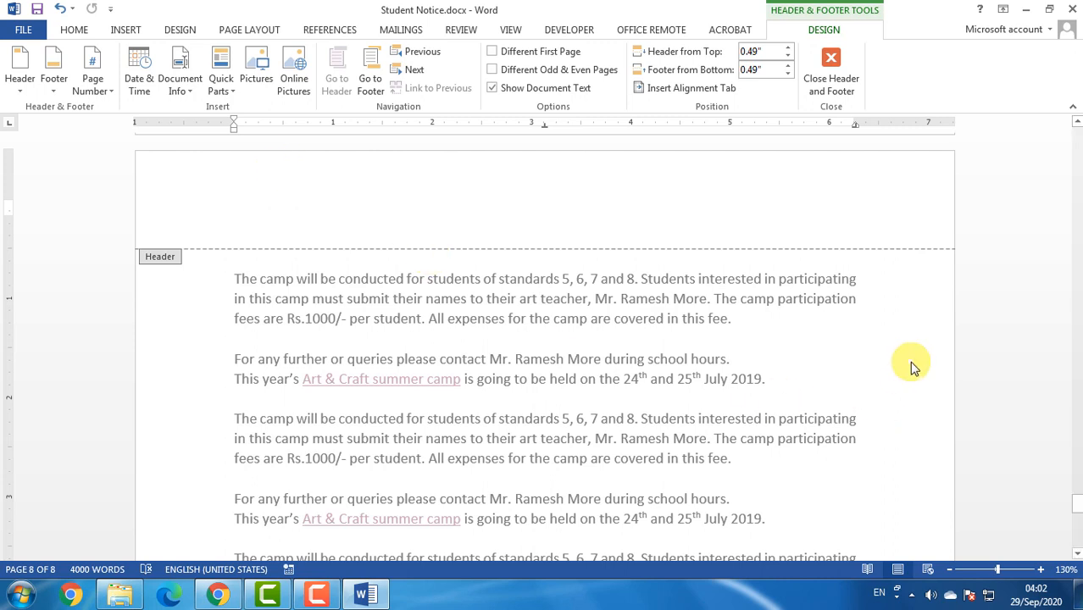
text(DATACOM TECH)
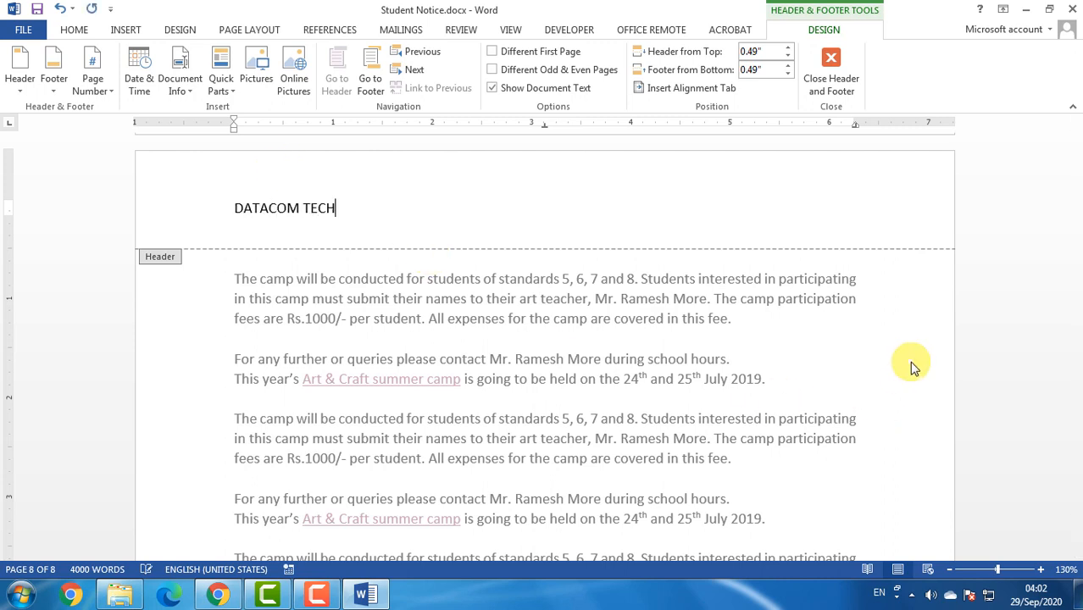
text(NOLOIGES)
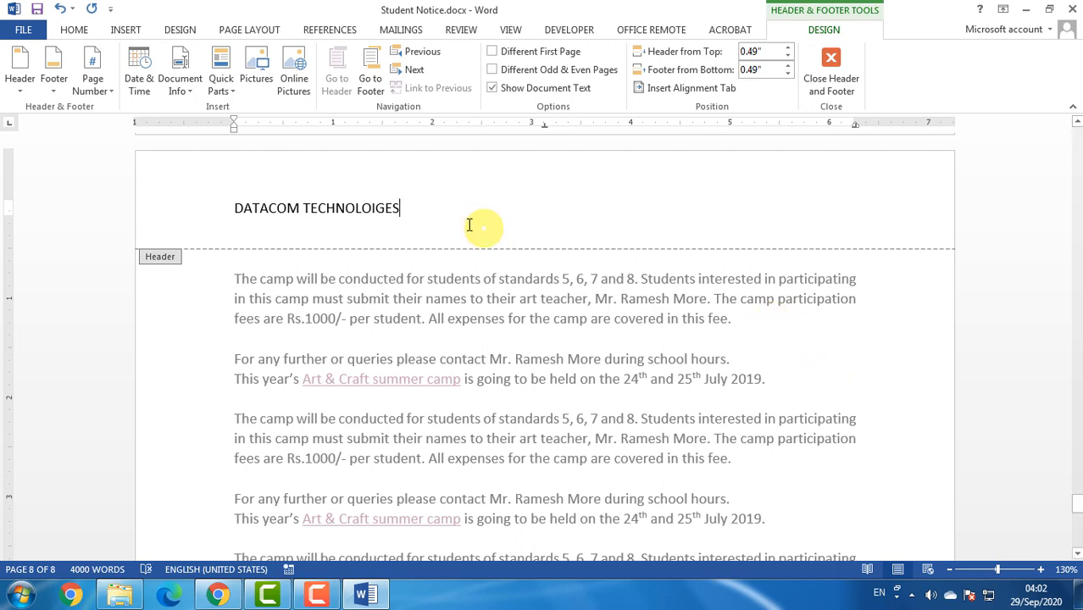
Step: Format the header text as bold, 12 pt, in the Cooper Std Black font
drag(468, 224, 237, 208)
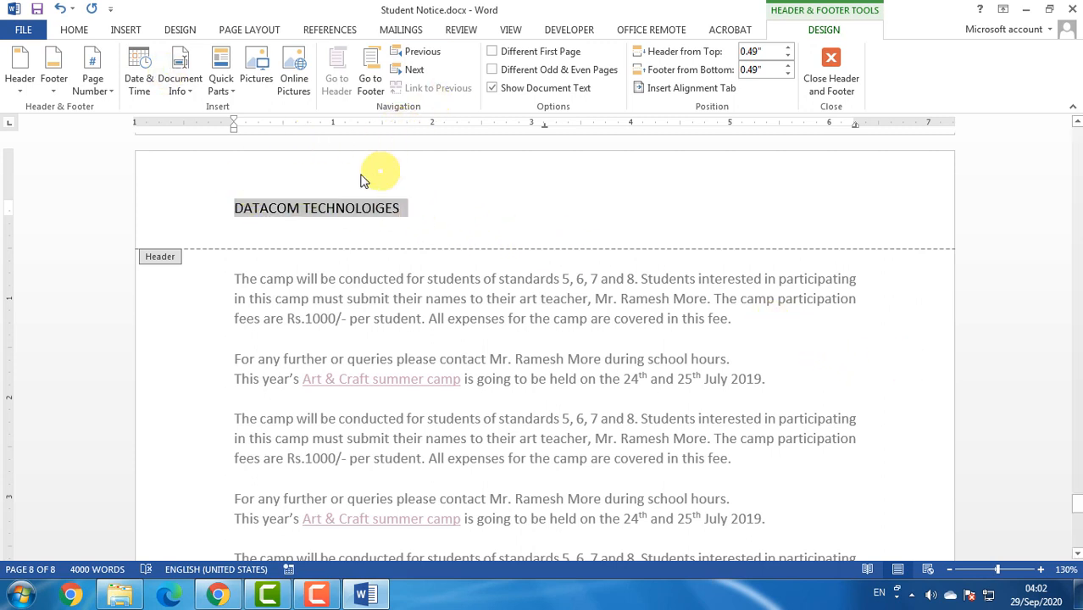
click(74, 30)
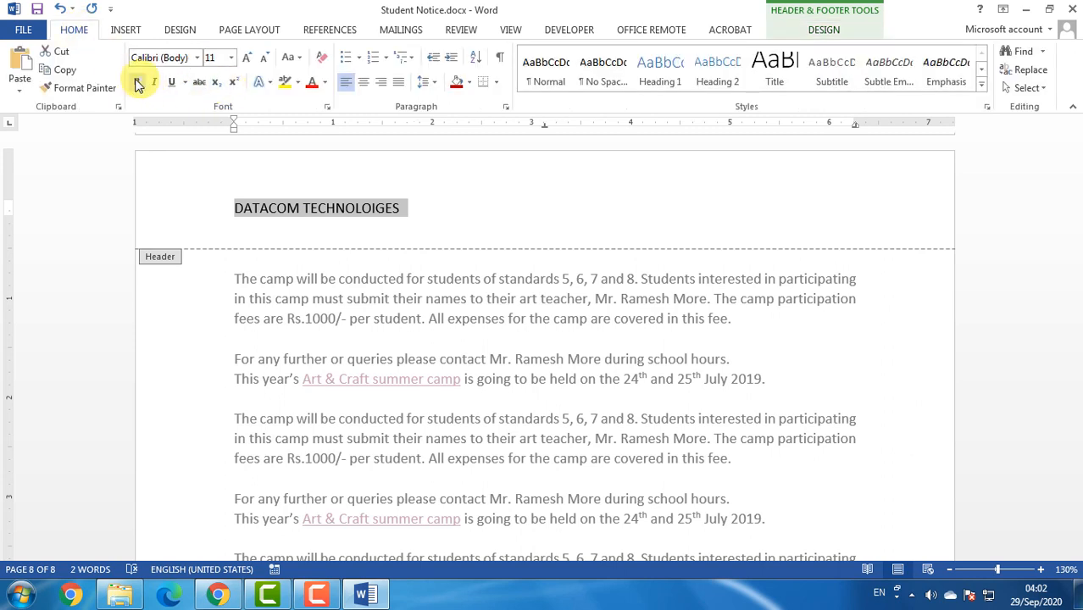
click(138, 82)
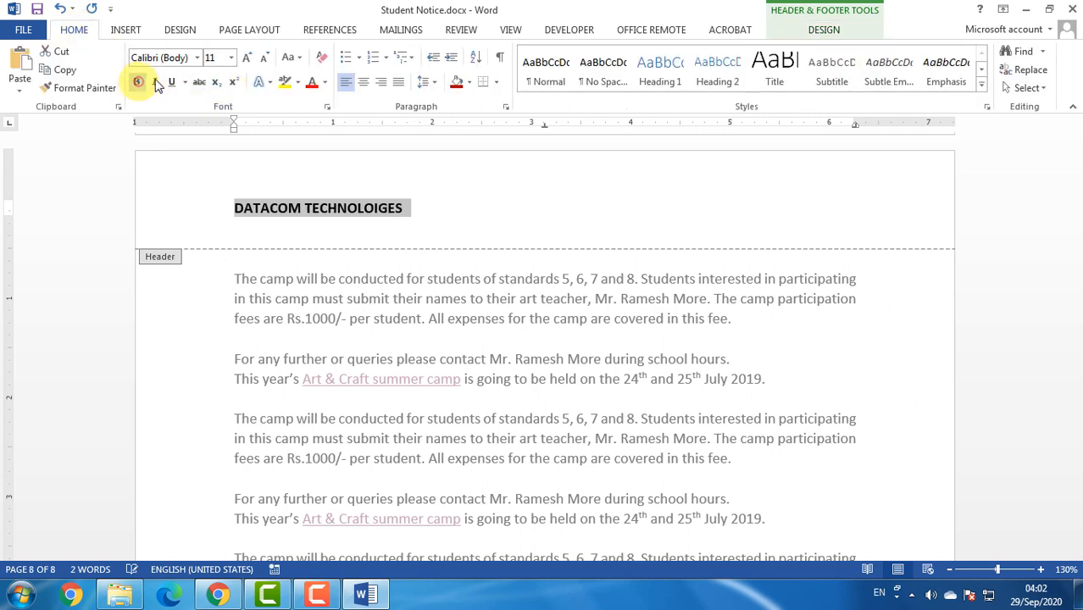
click(254, 61)
click(289, 57)
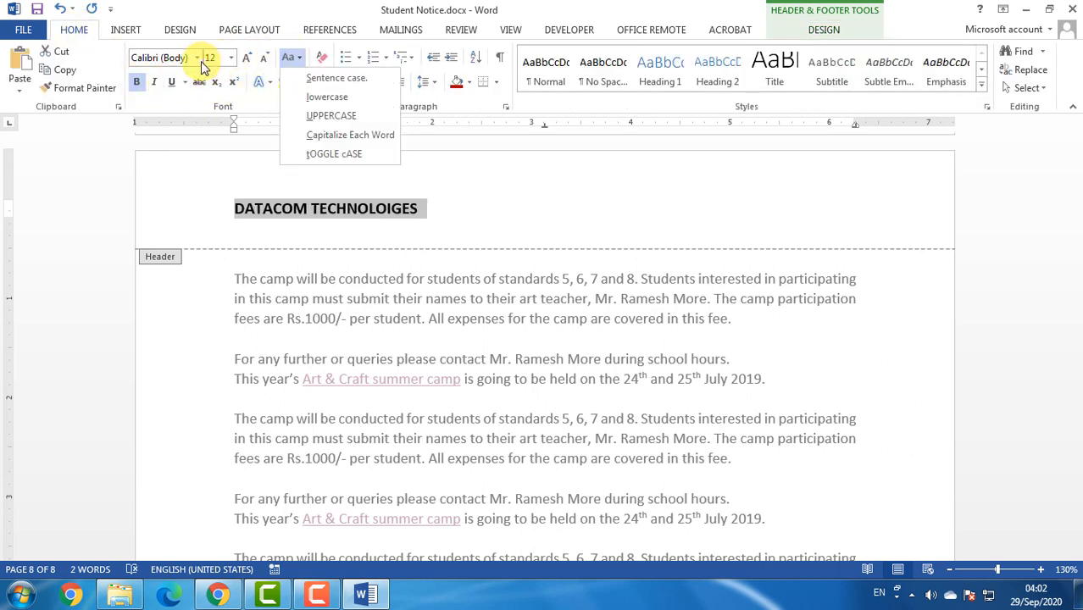
click(200, 59)
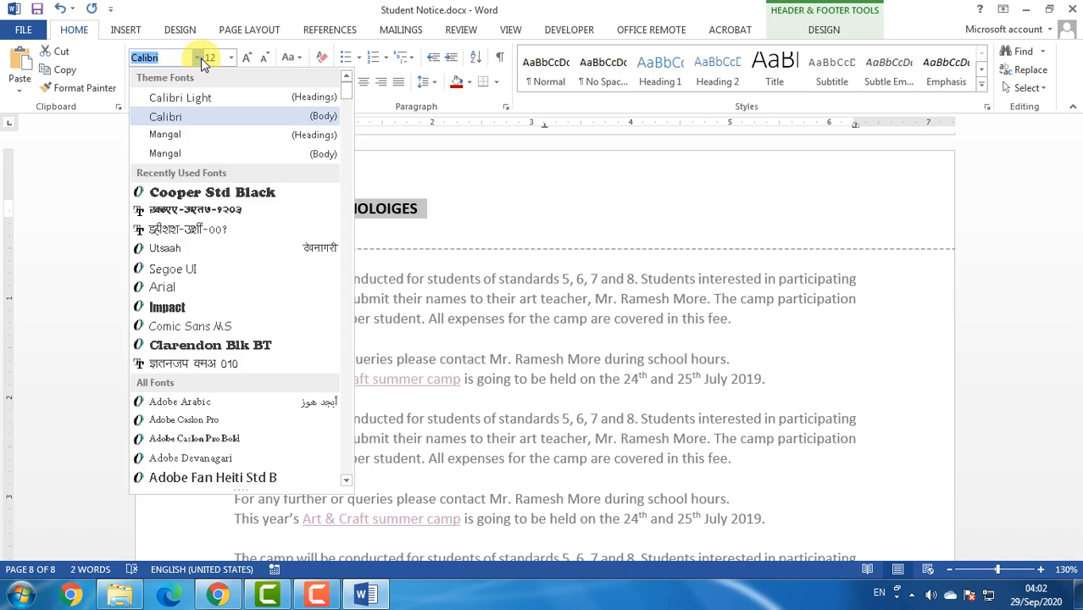
click(254, 192)
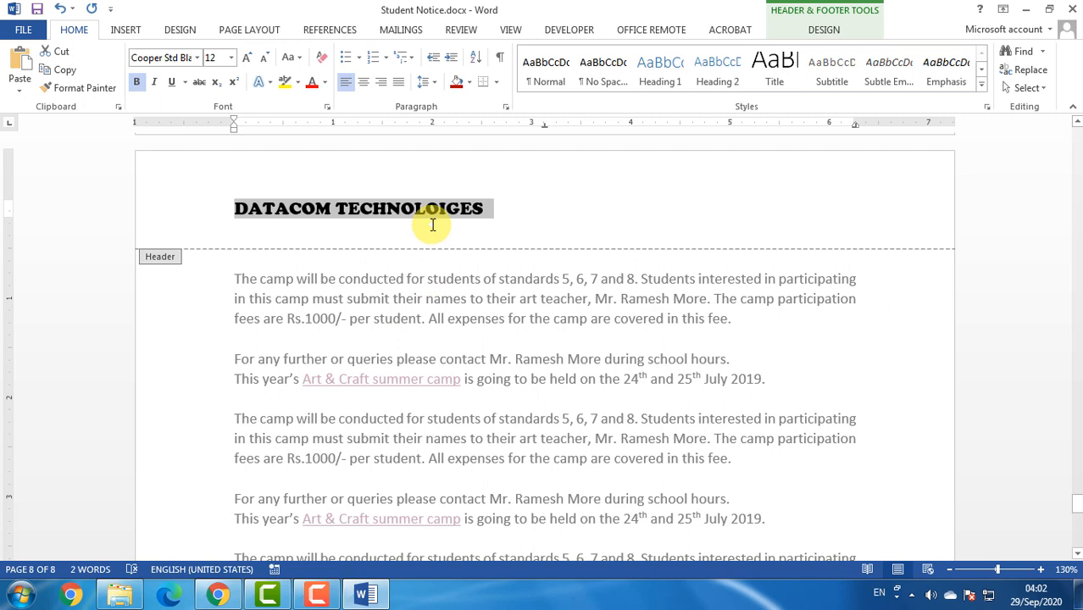
Step: Close header editing and return to the body text of page 8
click(818, 32)
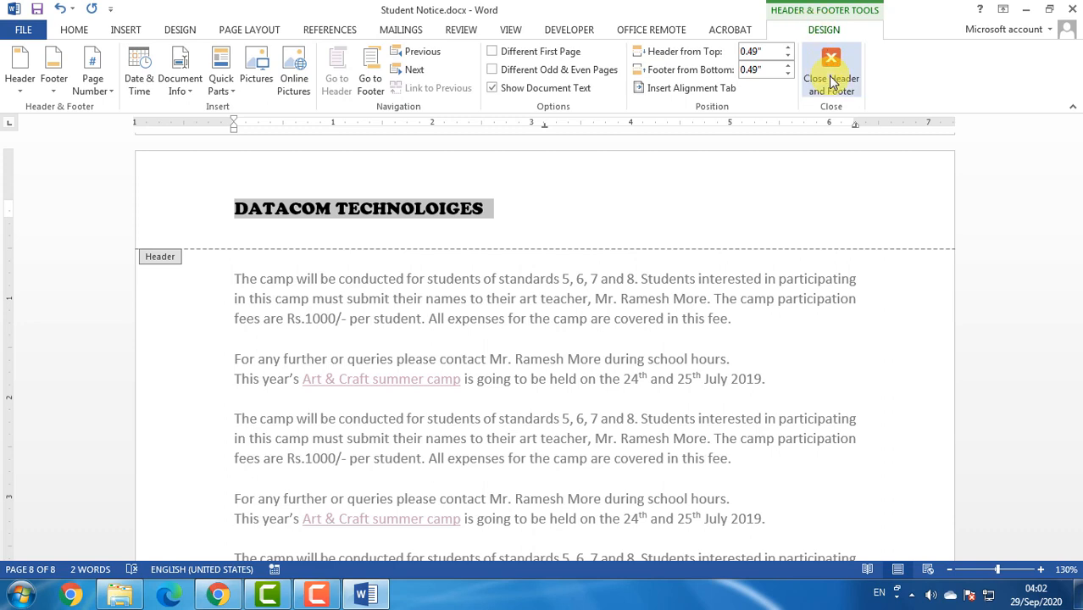
double_click(449, 341)
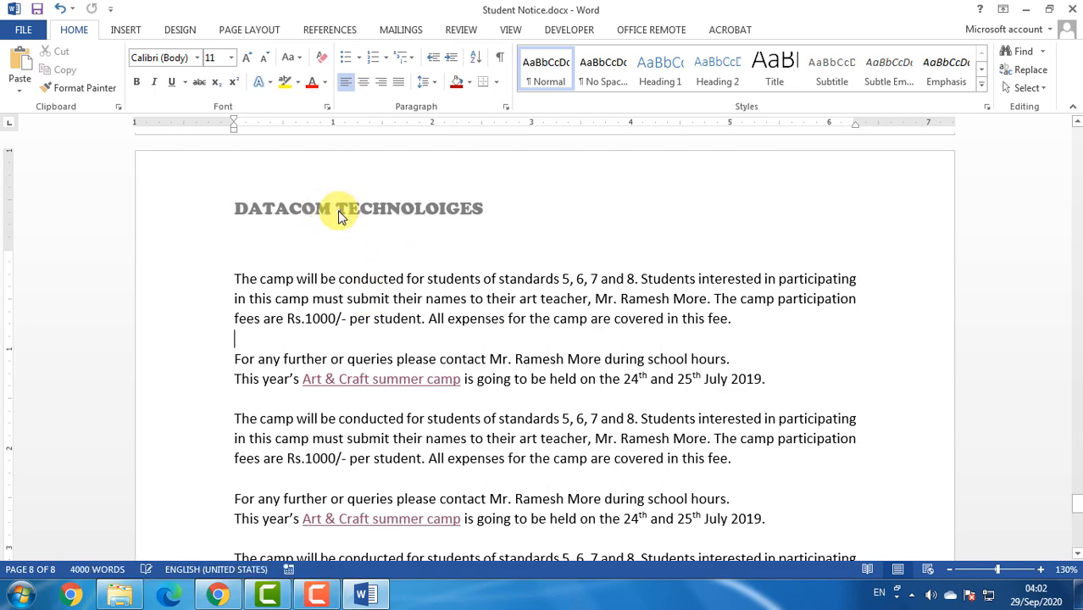
scroll(338, 212, down, 10)
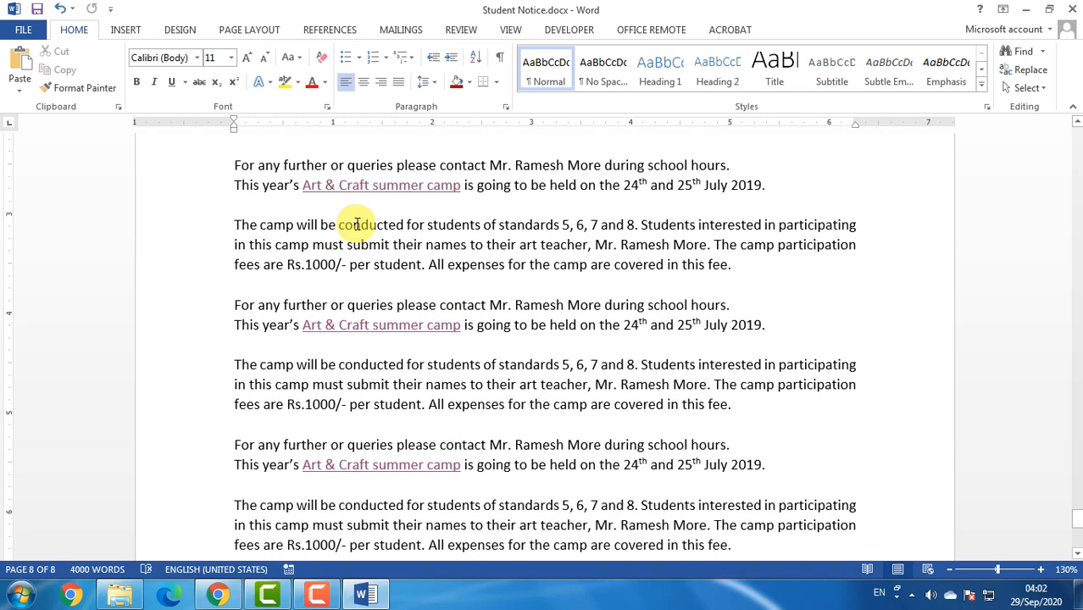
Step: Examine the header on the earlier pages, showing multiple pages of the document at once
scroll(373, 242, up, 5)
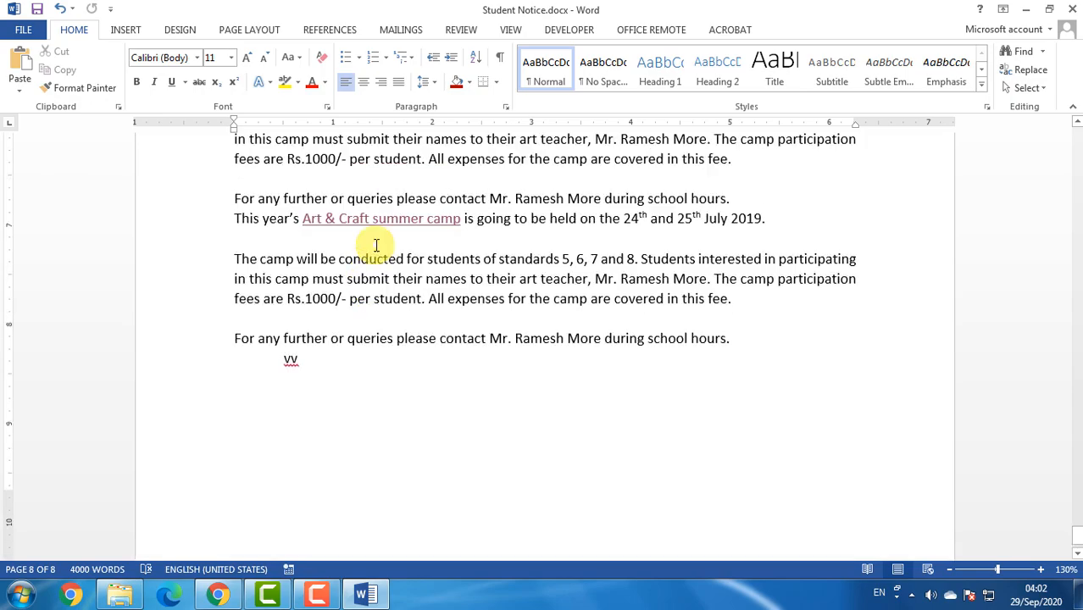
scroll(377, 244, up, 10)
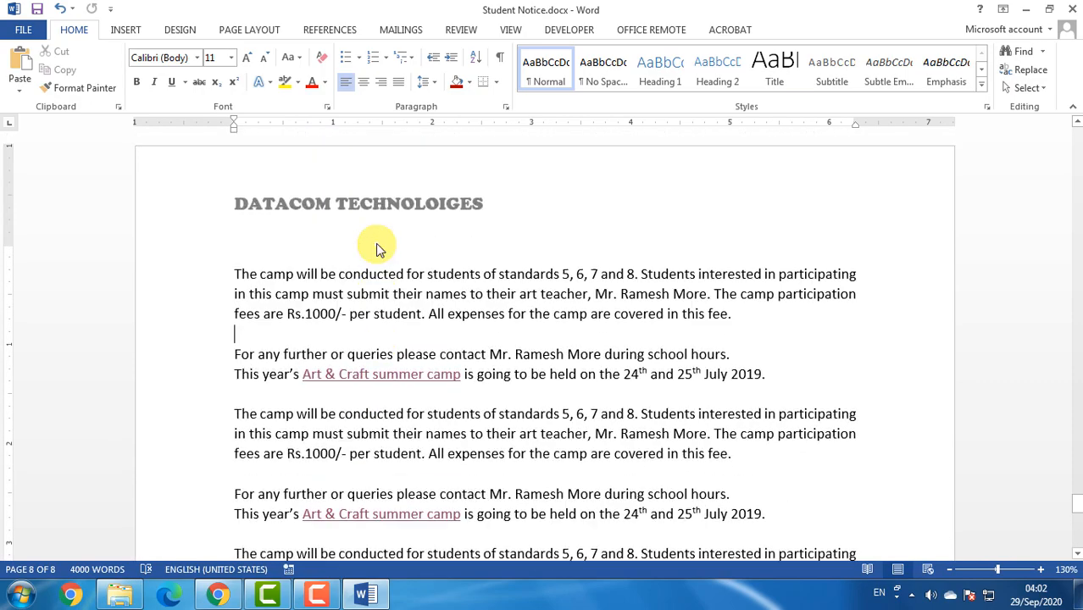
scroll(378, 244, up, 9)
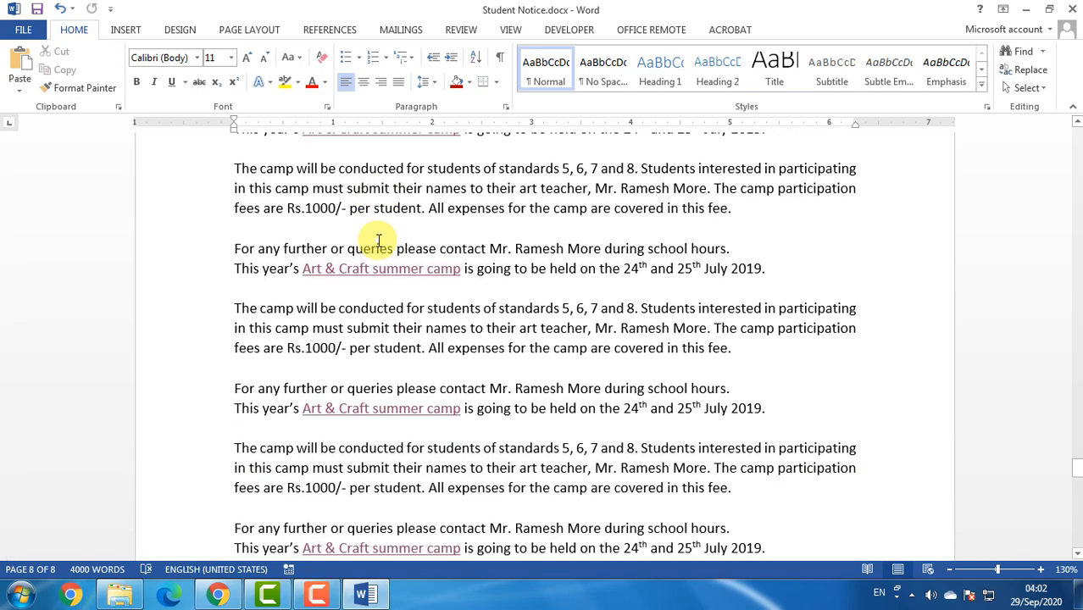
scroll(378, 244, up, 10)
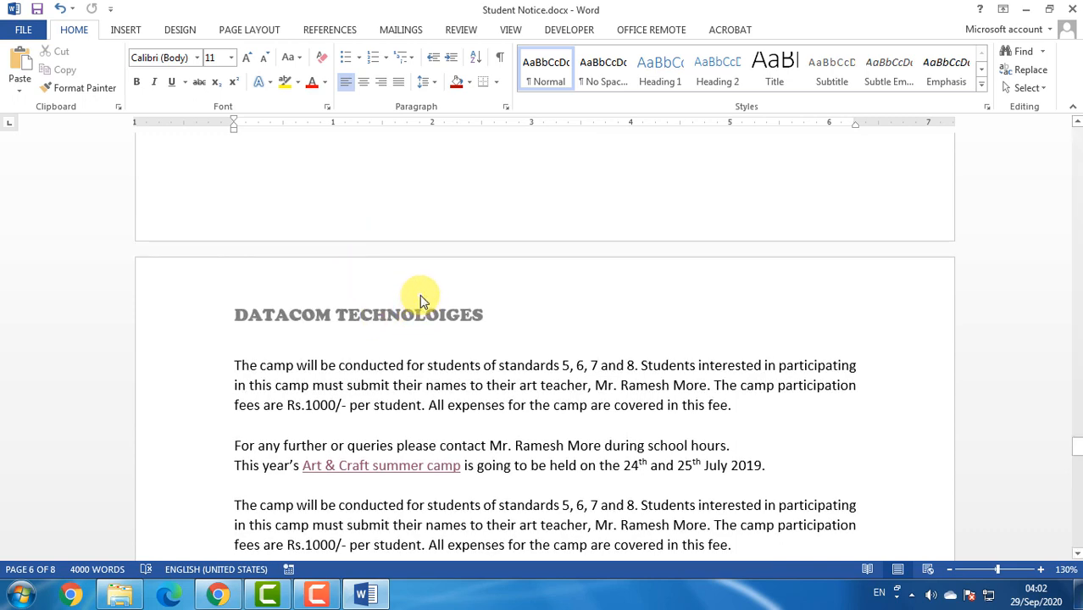
ctrl+scroll(420, 295, down, 6)
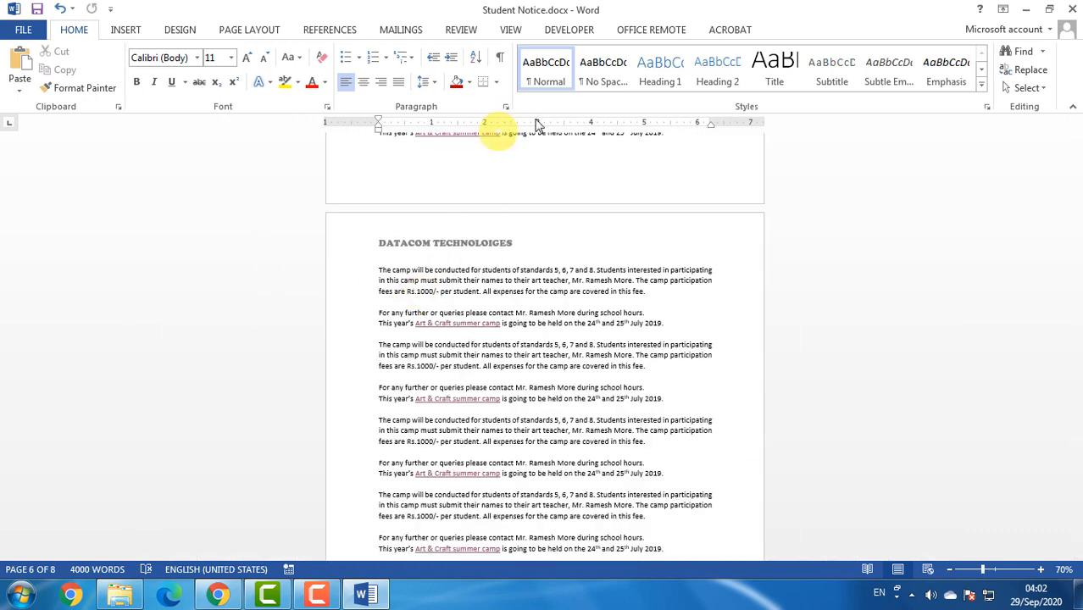
click(510, 30)
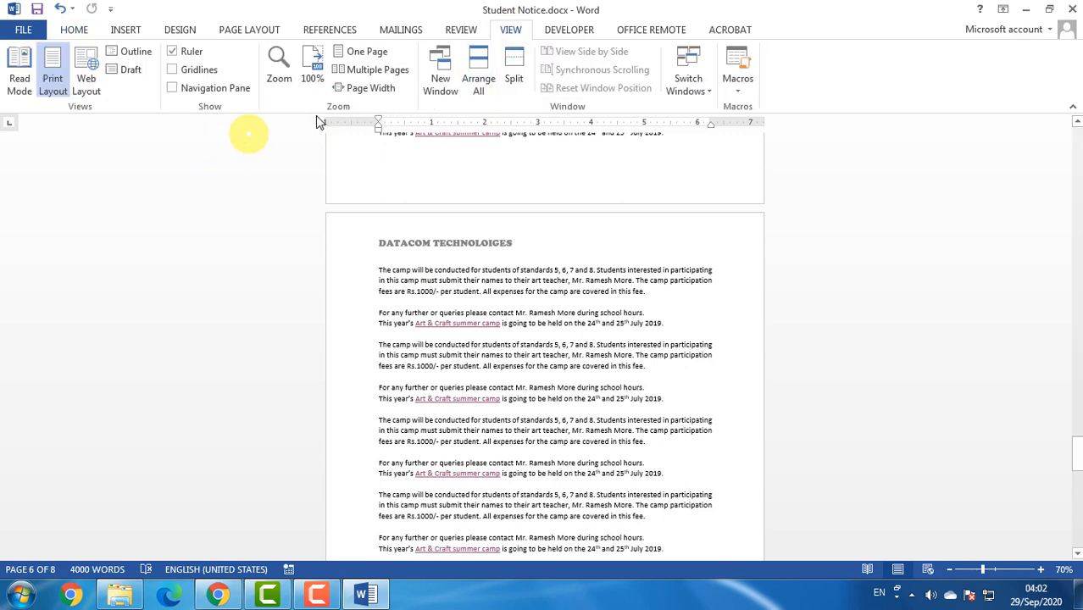
click(379, 72)
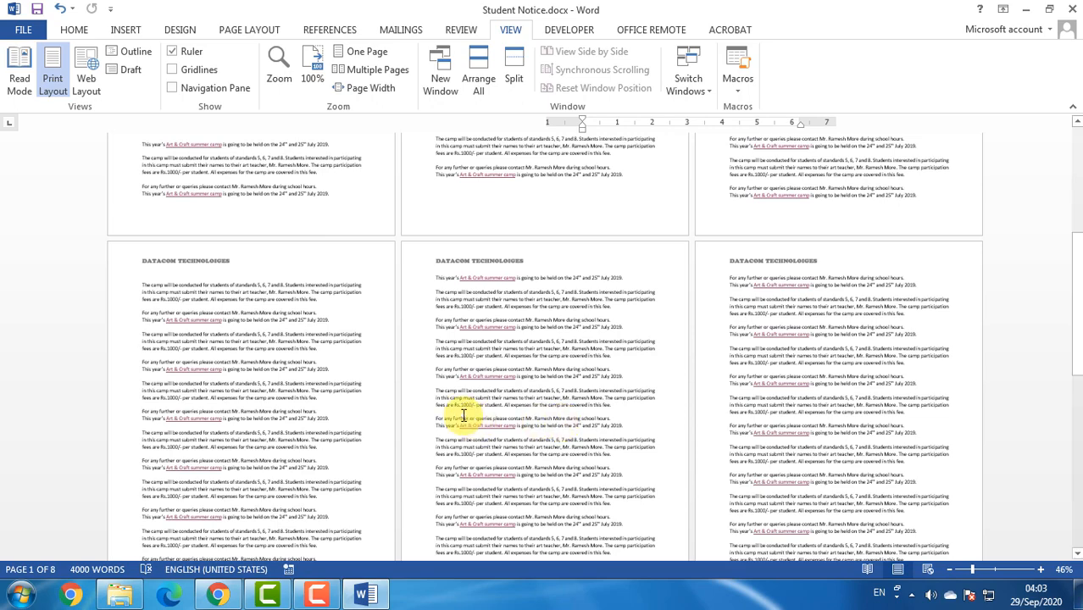
Step: Open the footer for editing, insert an Accent Bar 1 page number at the bottom of the page, and return to the body text
ctrl+scroll(436, 420, up, 8)
ctrl+scroll(436, 420, up, 1)
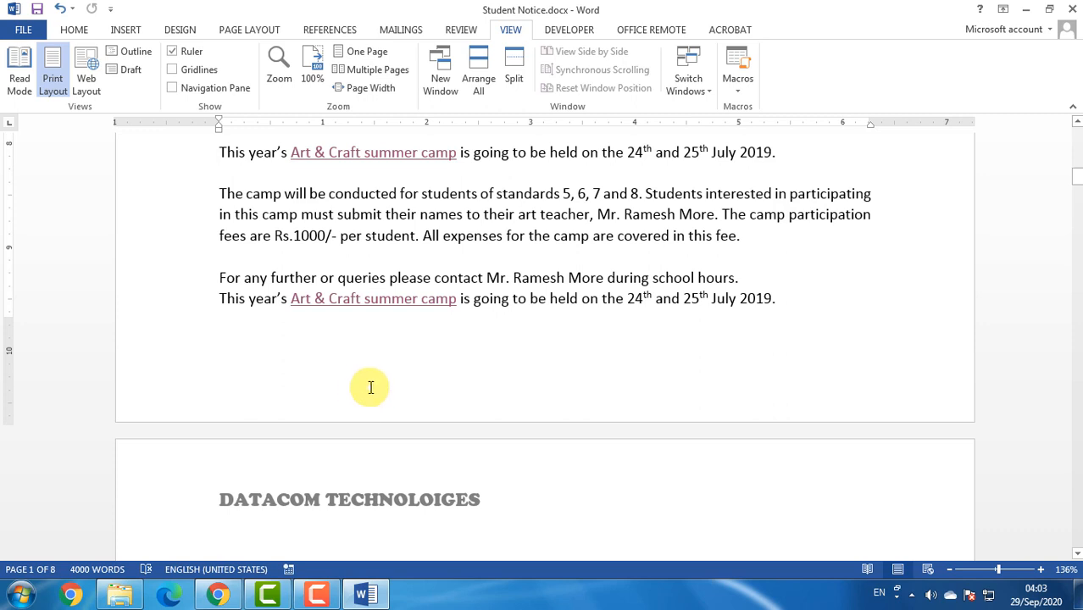
click(125, 30)
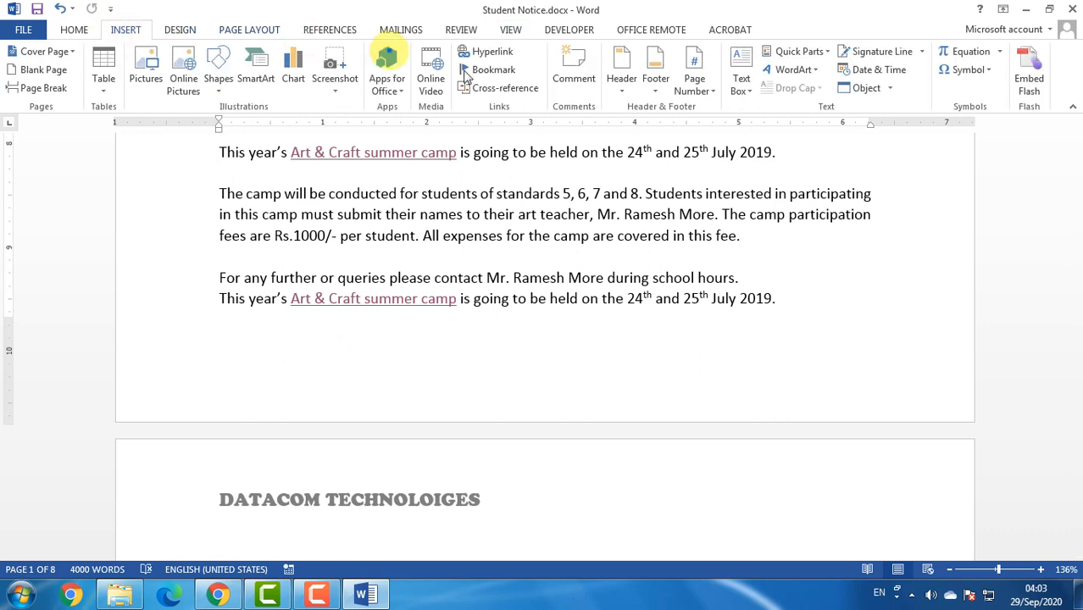
click(644, 95)
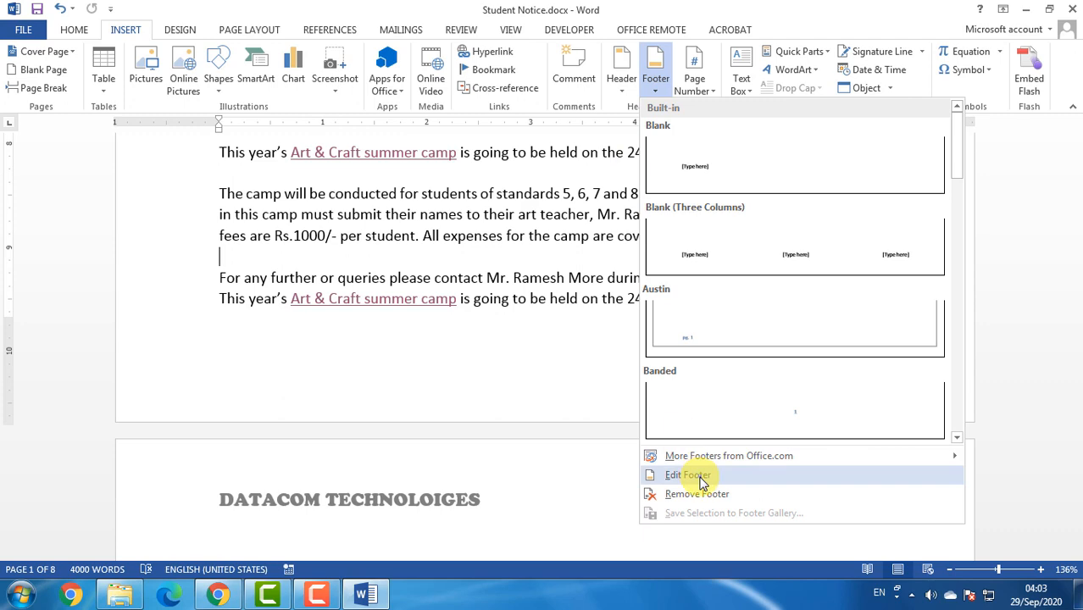
click(695, 475)
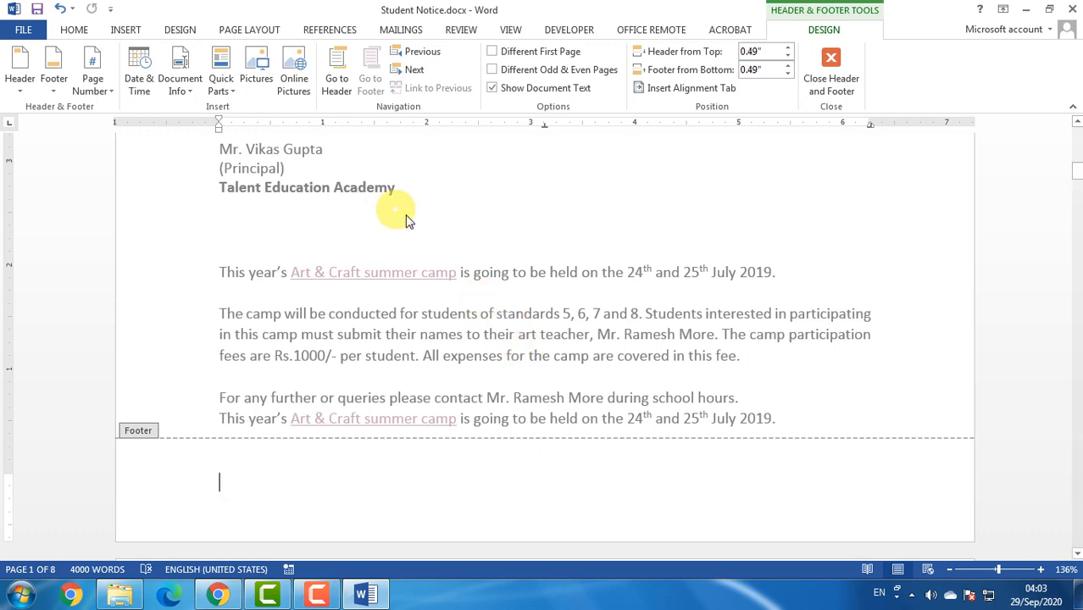
click(93, 85)
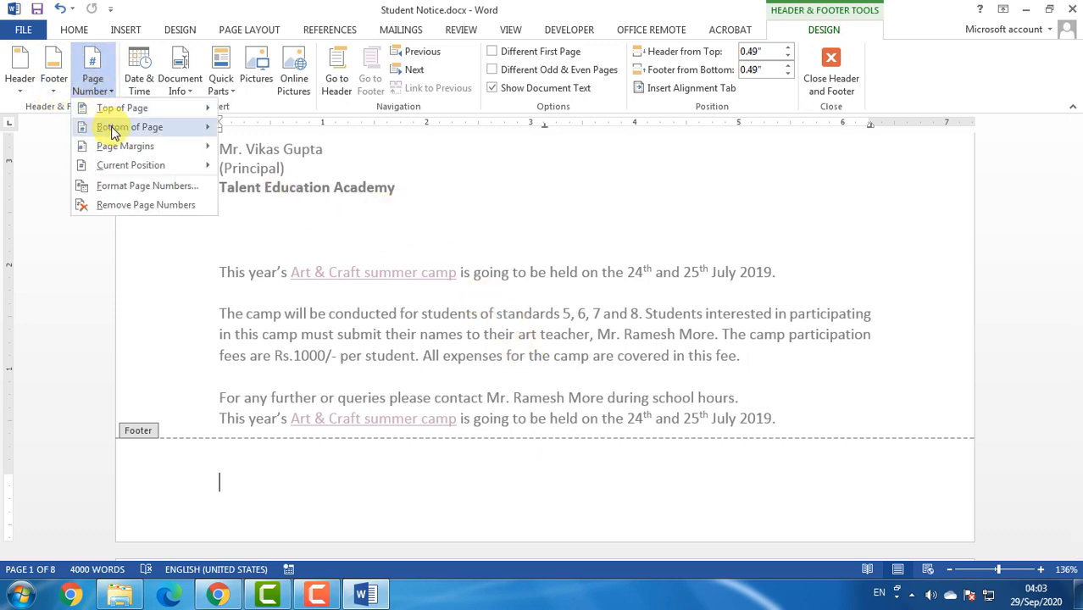
mouse_move(193, 134)
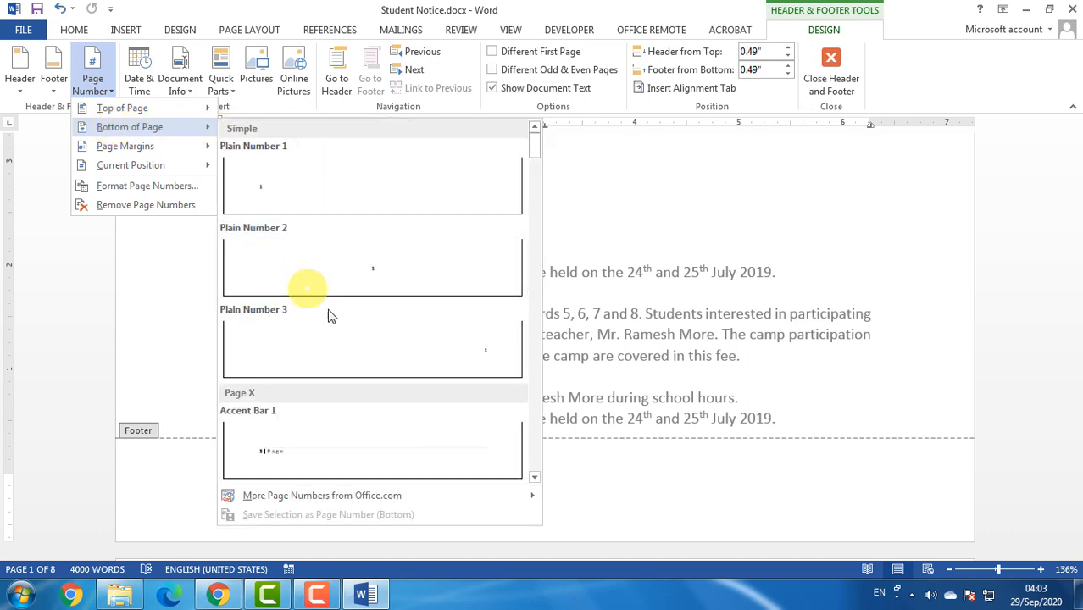
click(301, 460)
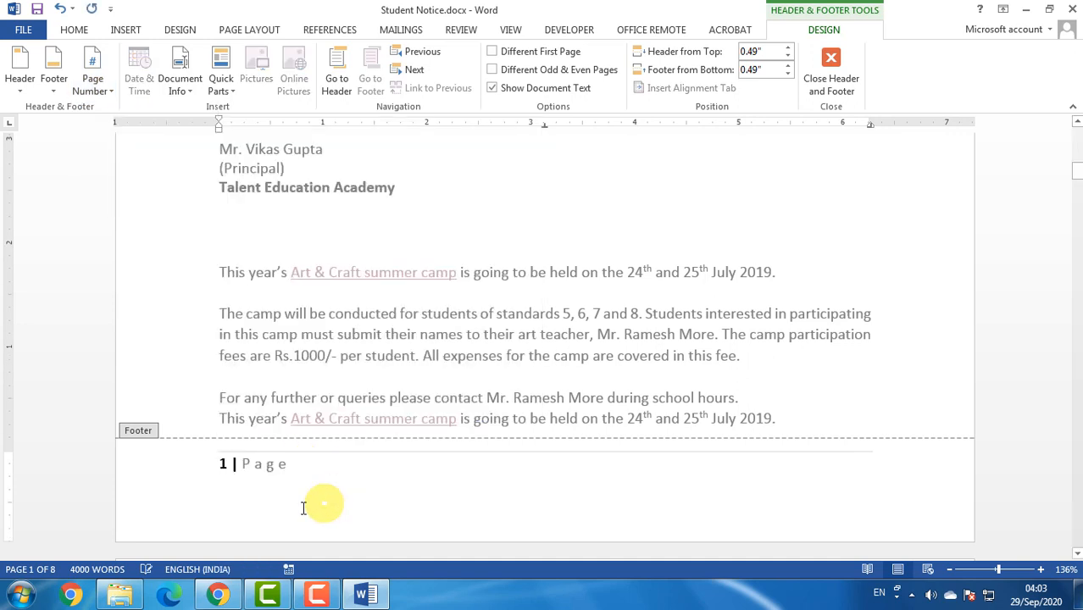
double_click(370, 355)
Step: Examine the page numbers in the footers of pages 1 to 3
scroll(399, 395, down, 3)
scroll(399, 396, down, 20)
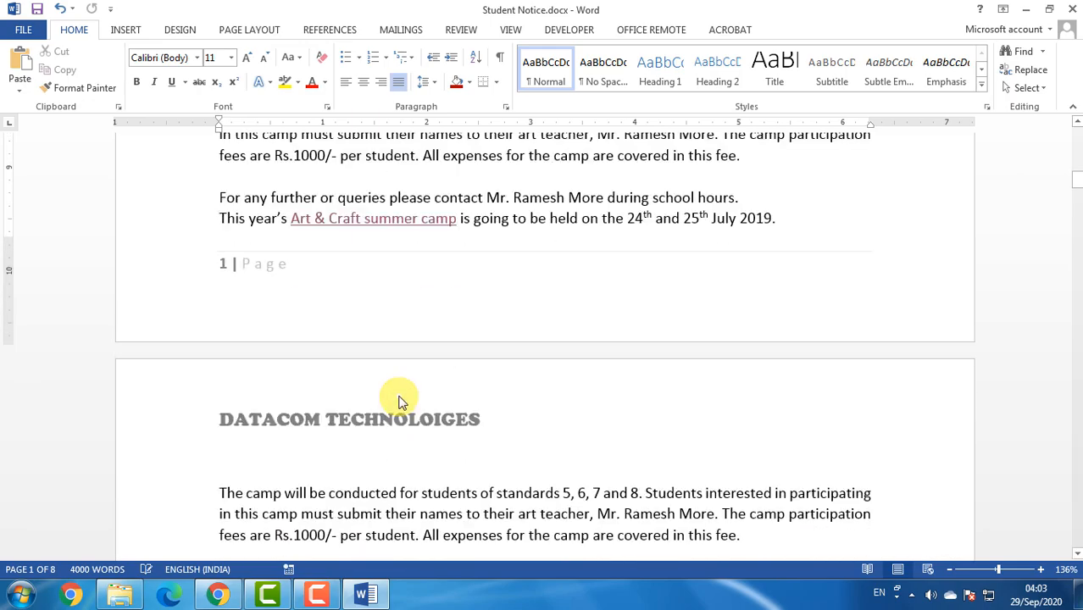
scroll(407, 407, down, 4)
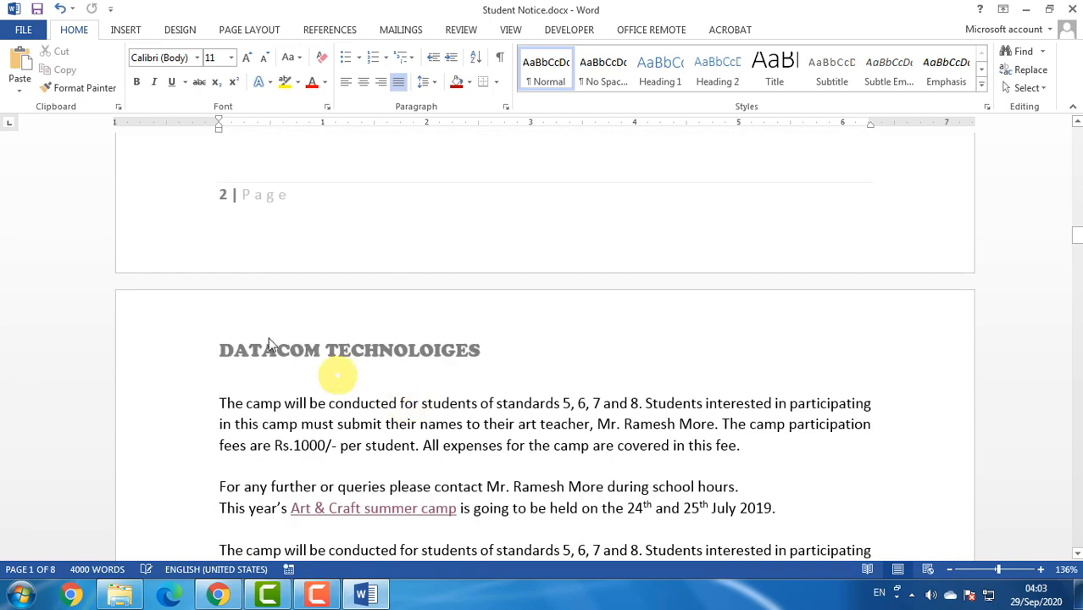
scroll(484, 266, down, 20)
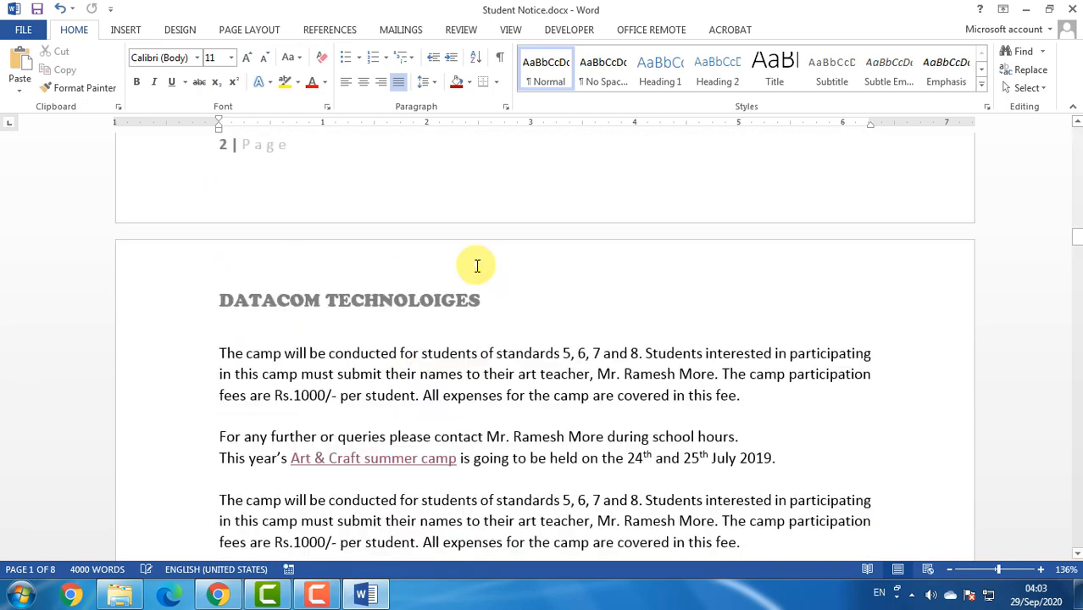
scroll(482, 273, down, 3)
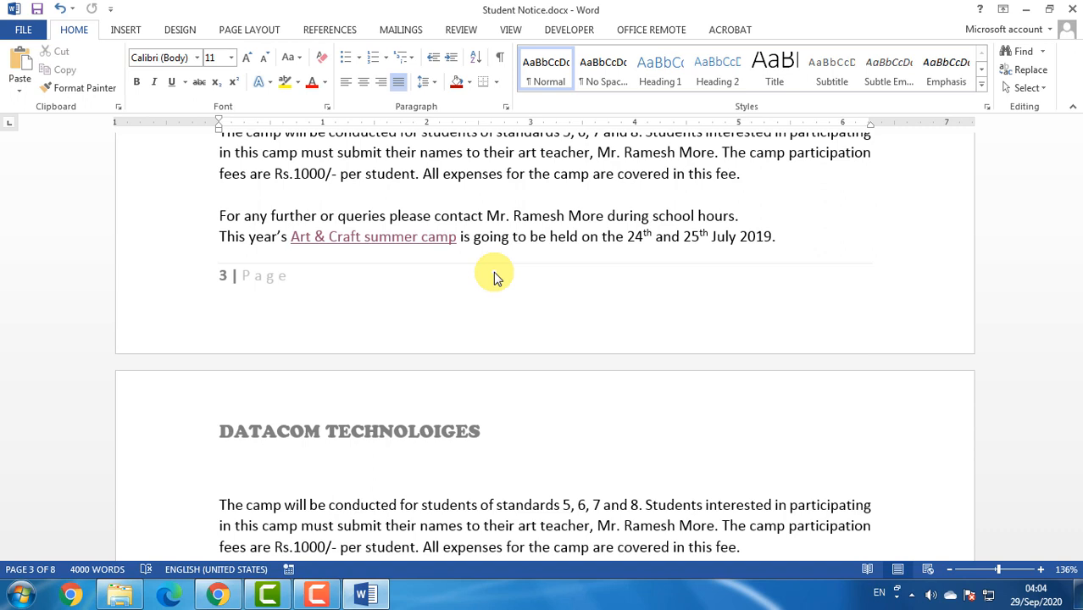
Step: Draw a text box about 0.86" high and 1.33" wide beside the first paragraphs of page 4, near the page's outer margin
click(125, 29)
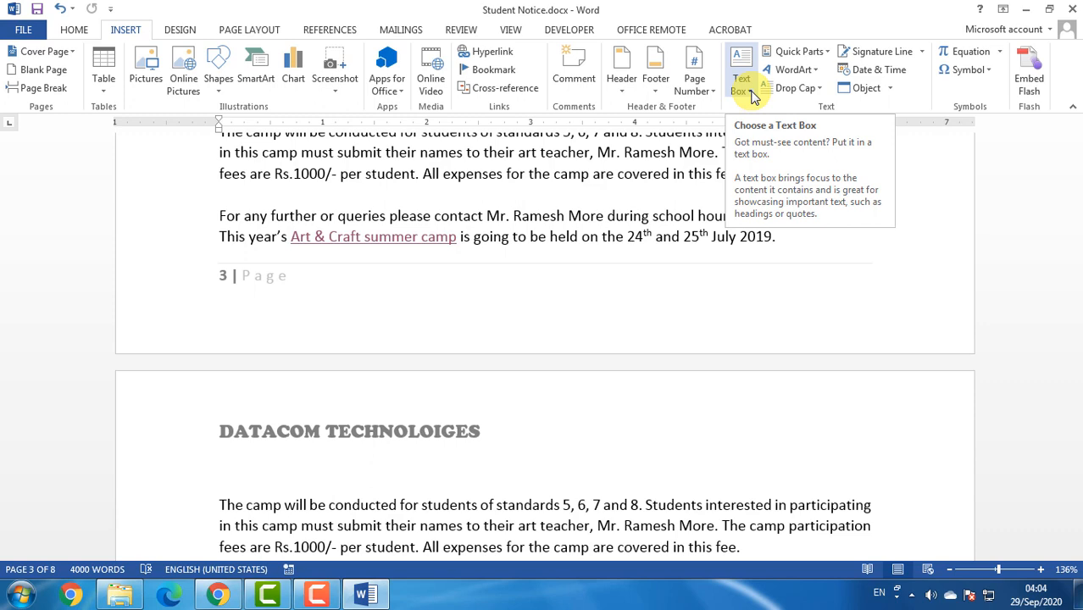
scroll(624, 416, up, 1)
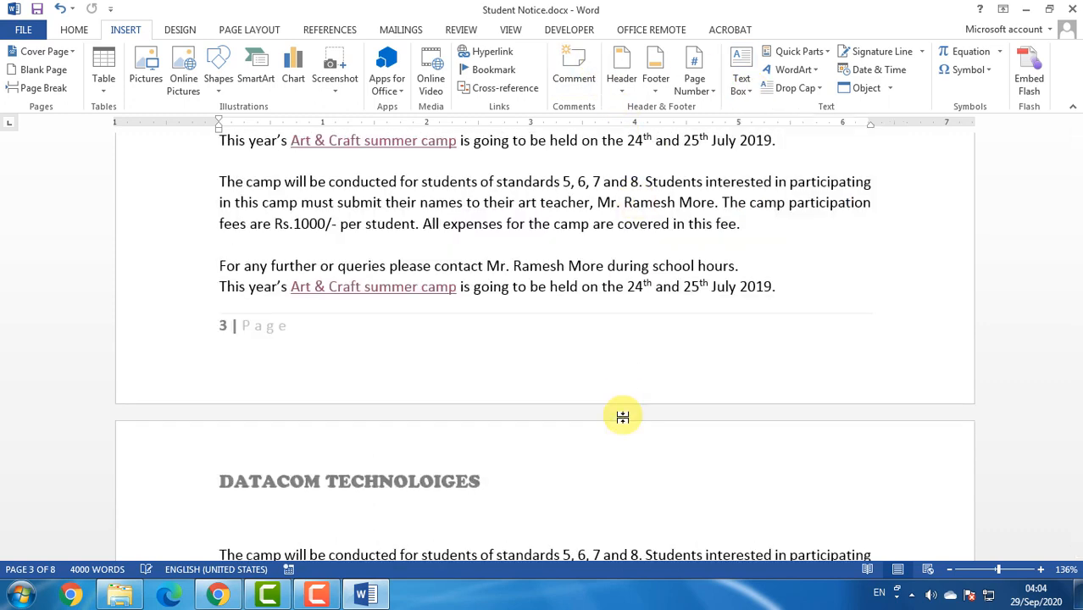
scroll(585, 255, down, 5)
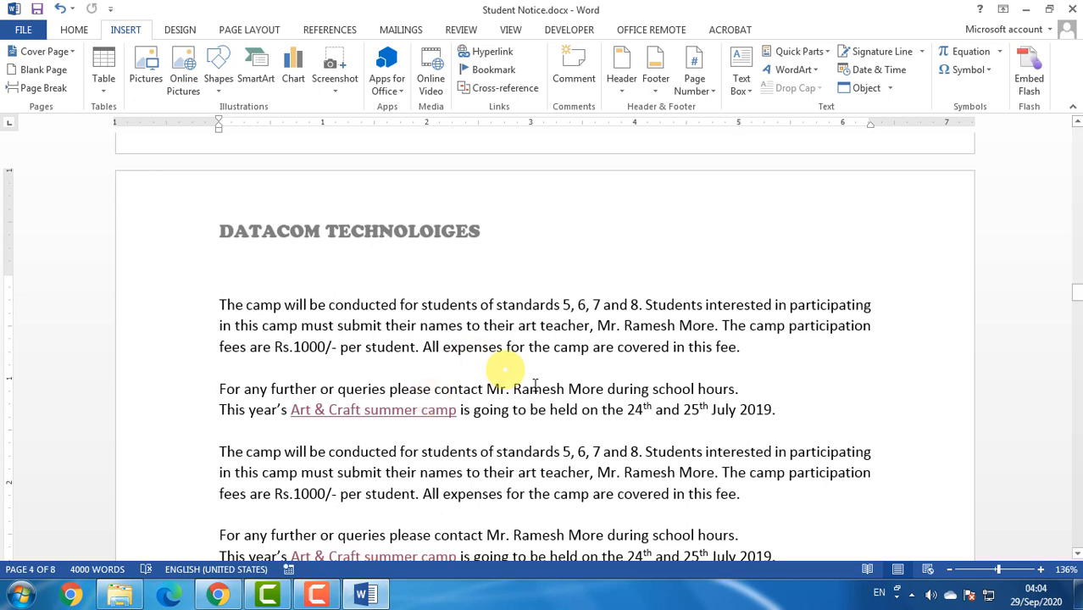
click(220, 303)
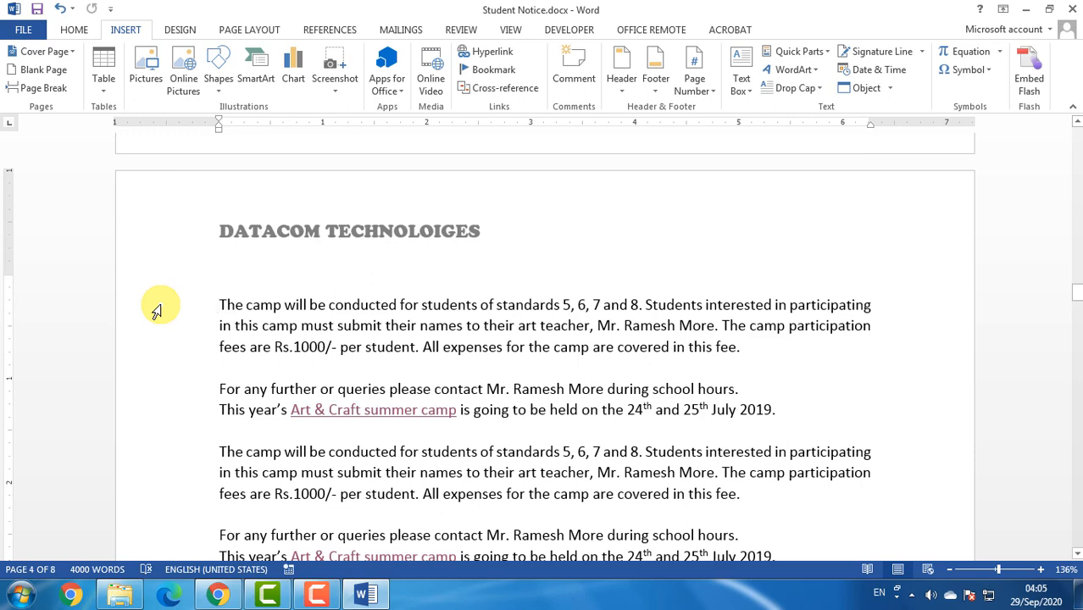
scroll(185, 335, down, 1)
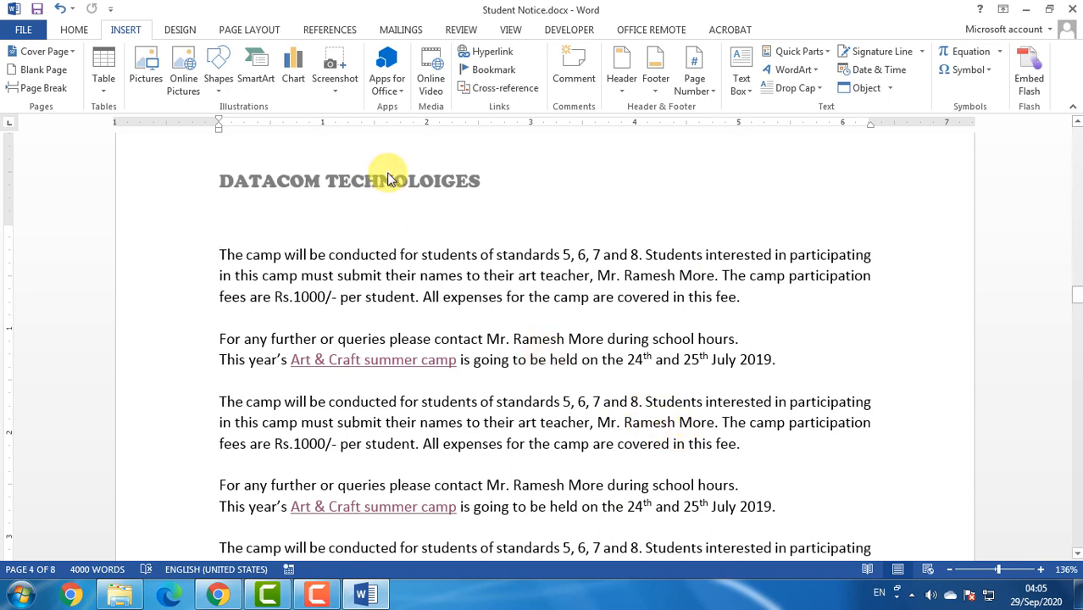
click(737, 93)
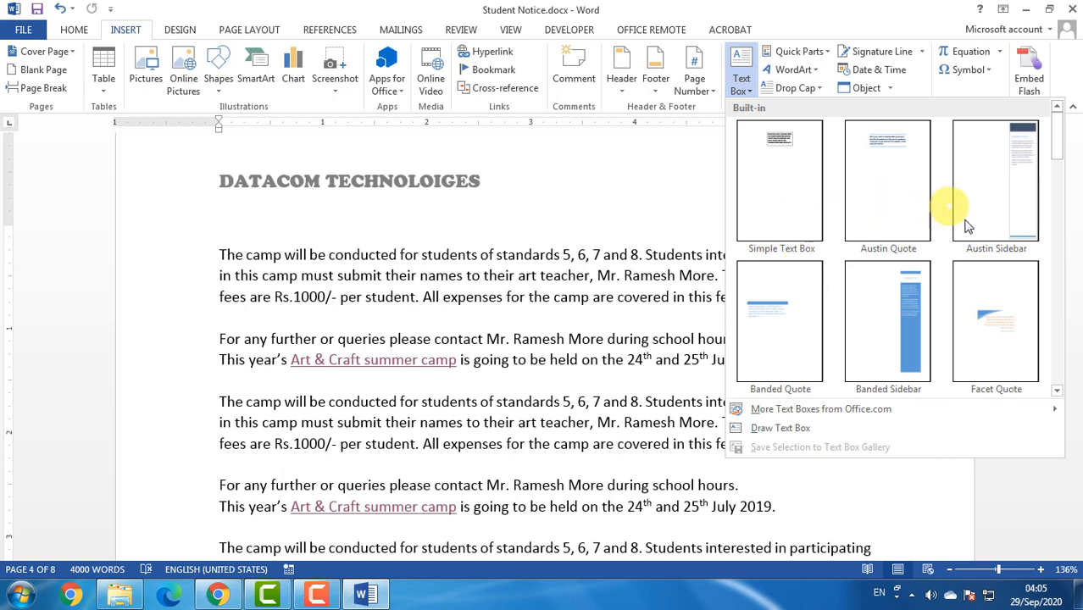
click(822, 428)
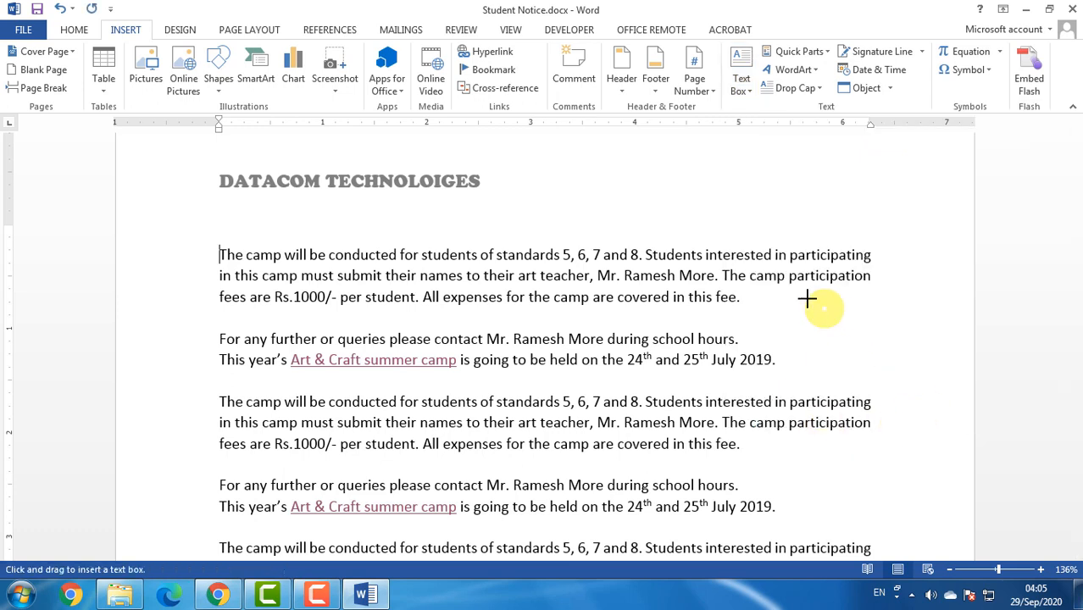
drag(781, 292, 919, 382)
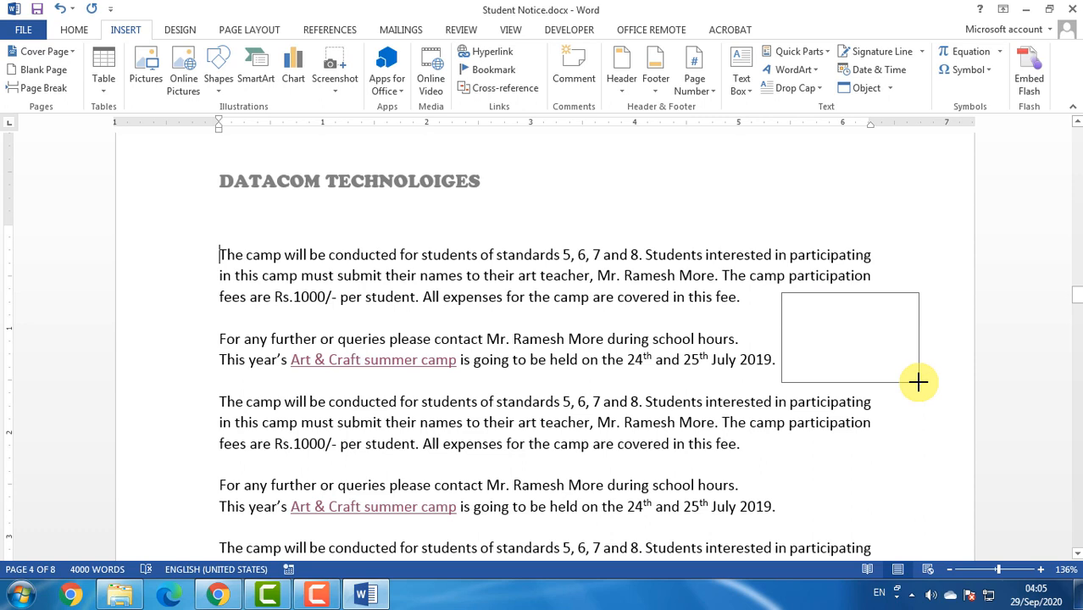
drag(919, 382, 919, 382)
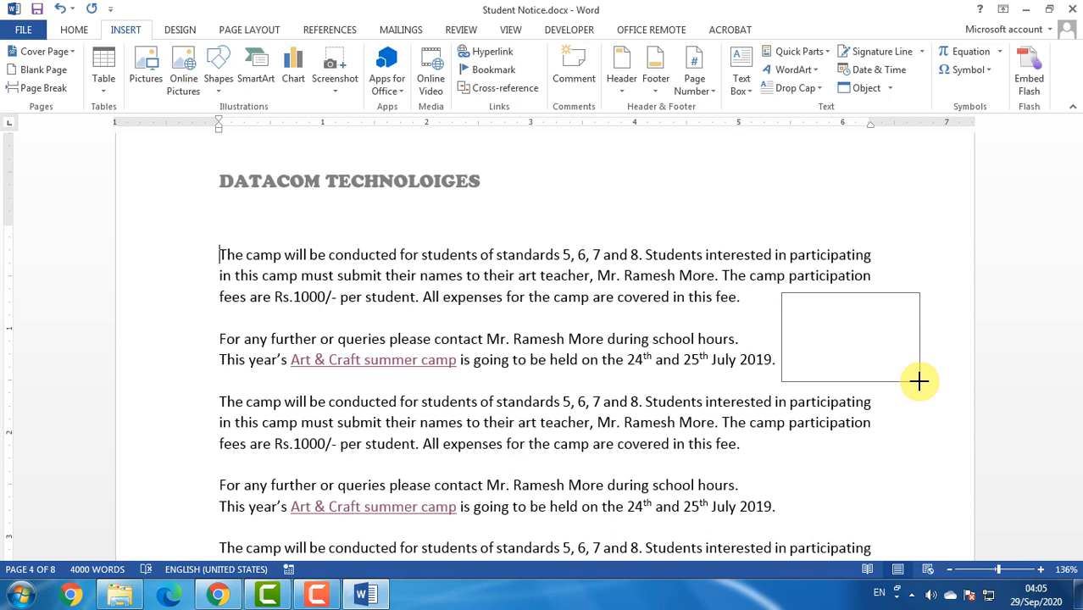
drag(920, 382, 919, 382)
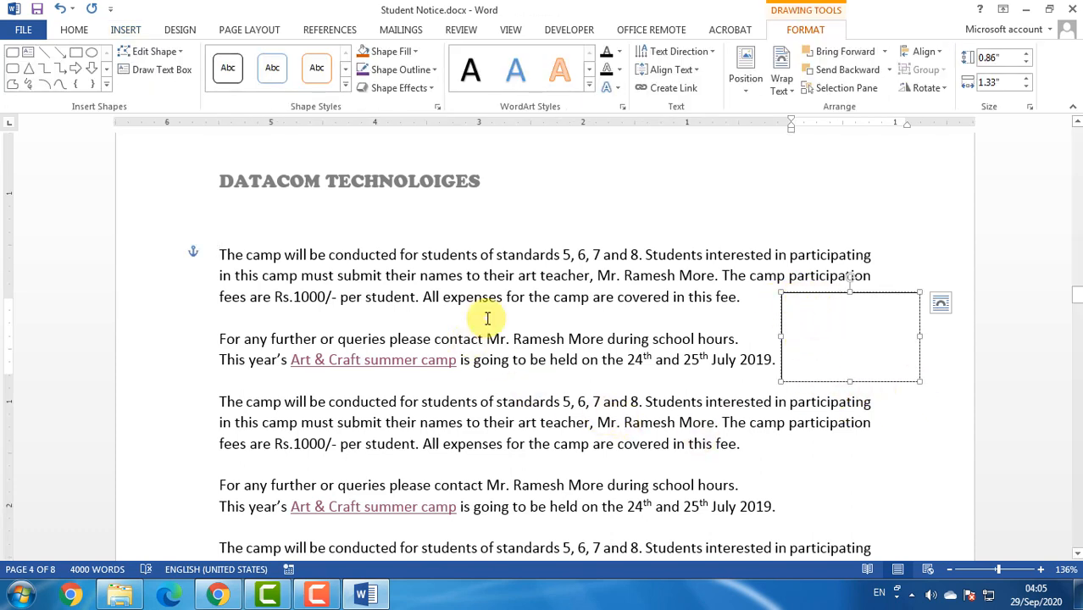
Step: Enter the text "PHOTO" in the new text box and leave the box
text(PHOYTO)
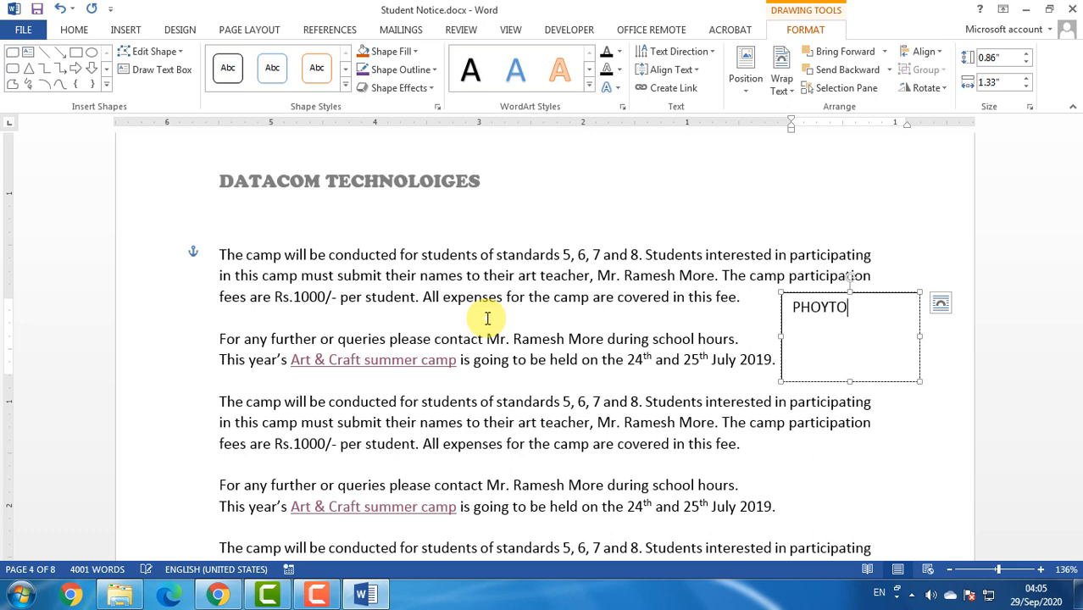
key(BackSpace)
key(BackSpace)
key(BackSpace)
text(TO)
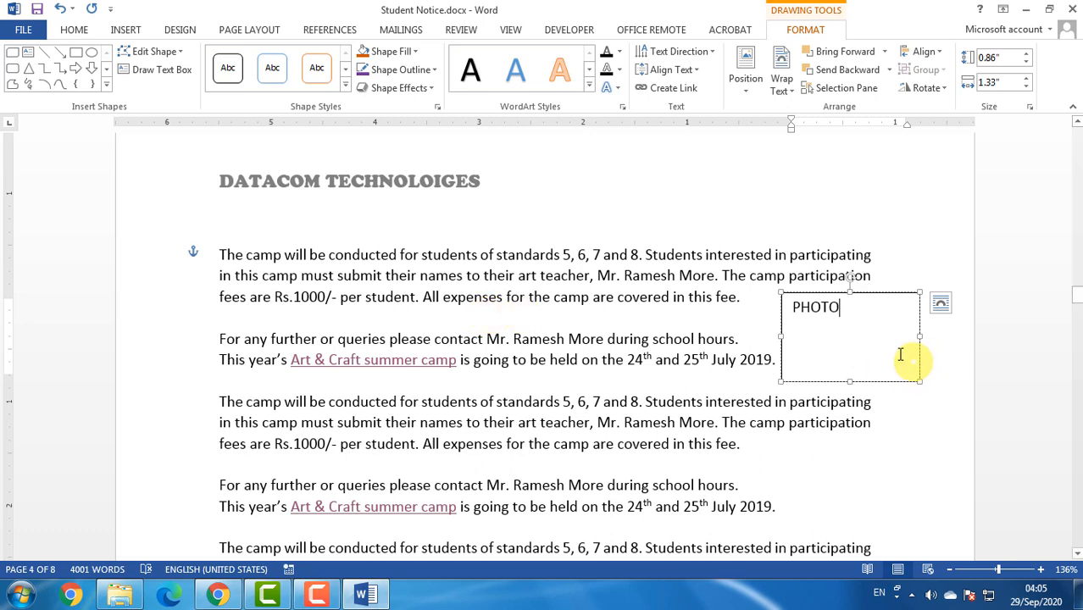
click(882, 403)
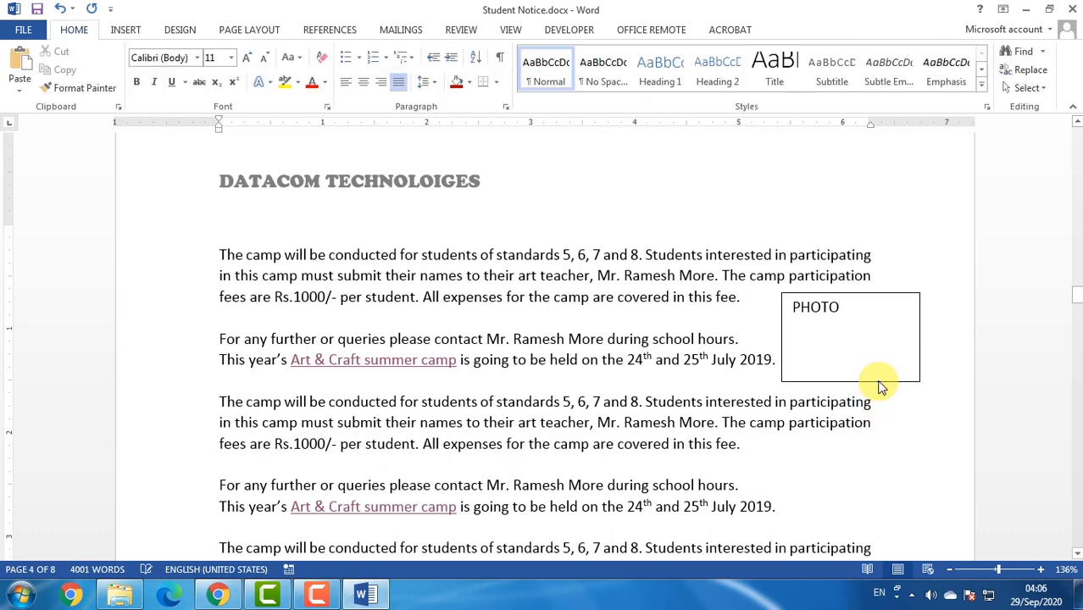
Step: Try placing the PHOTO text box beside the header text at about 0.76" by 1.14", and undo the change
click(878, 383)
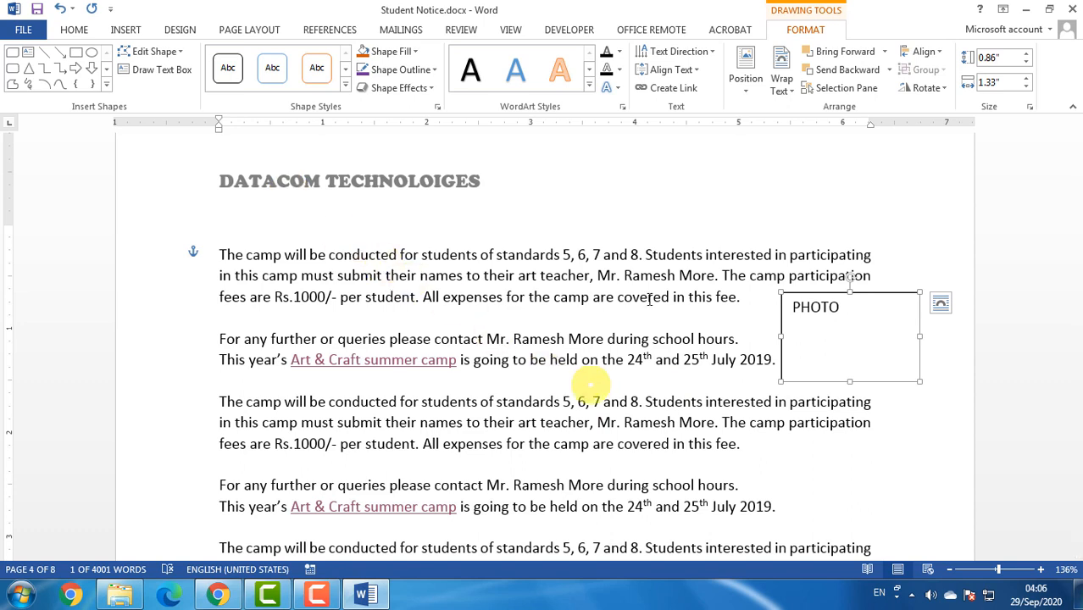
drag(781, 292, 555, 197)
drag(920, 382, 674, 277)
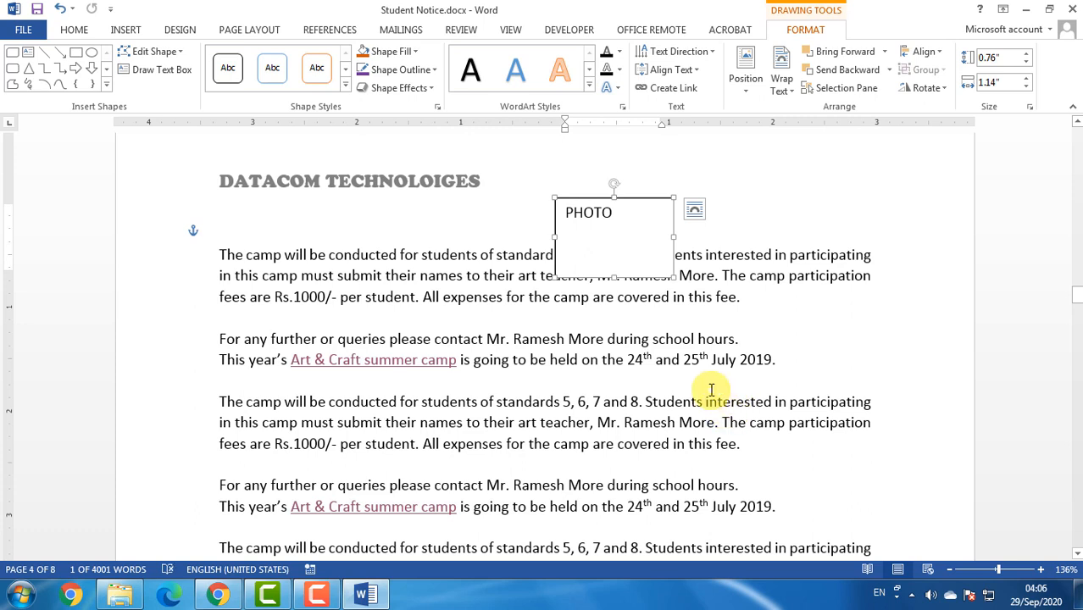
key(ctrl+z)
key(ctrl+y)
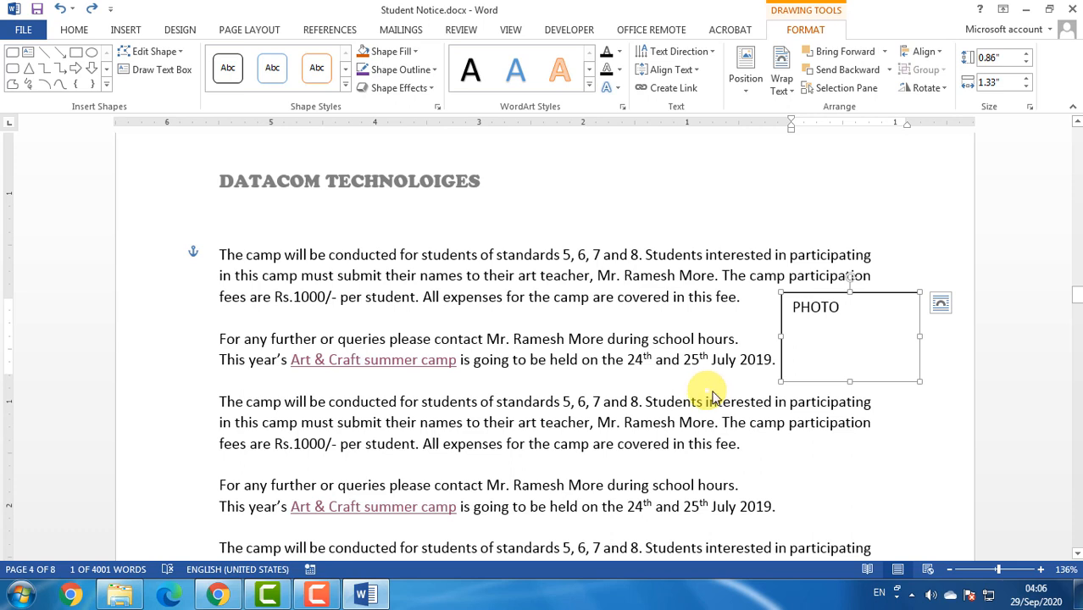
Step: Shrink the PHOTO text box from its corner to about 0.8" high and 1.28" wide
mouse_move(783, 294)
mouse_down()
mouse_move(752, 286)
mouse_move(781, 283)
mouse_move(786, 298)
mouse_up()
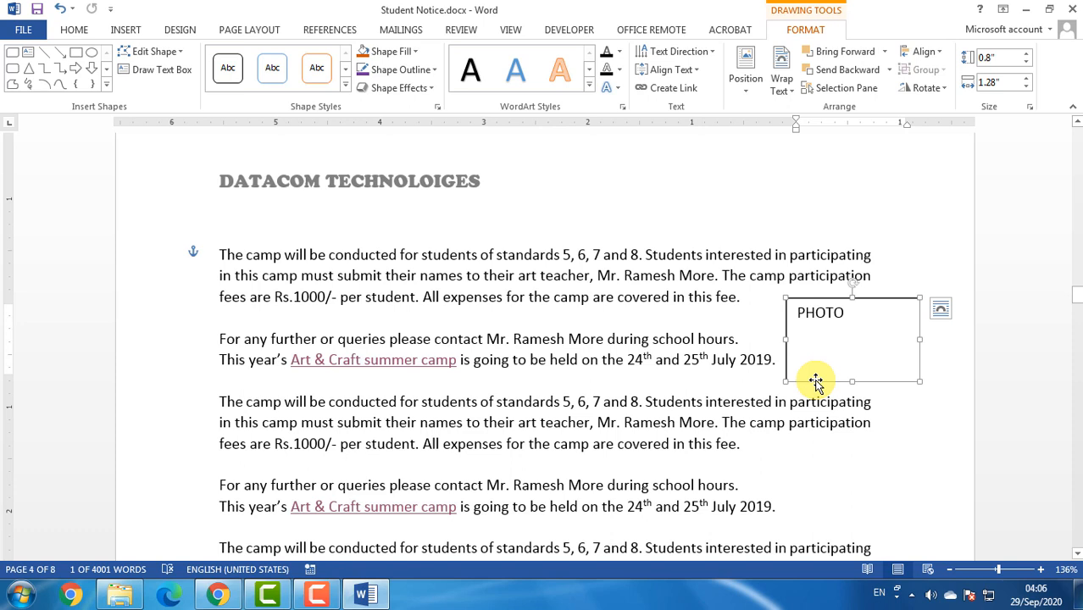
Step: Try the PHOTO text box beside the header text, and return it to the outer margin beside the first paragraphs of page 4
drag(817, 382, 615, 227)
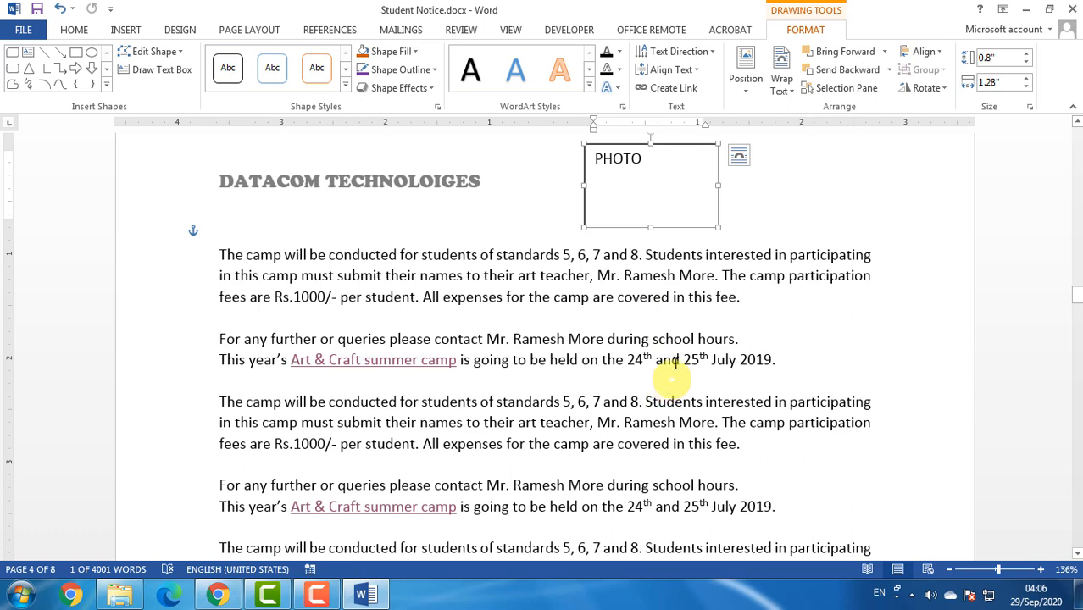
drag(628, 230, 839, 372)
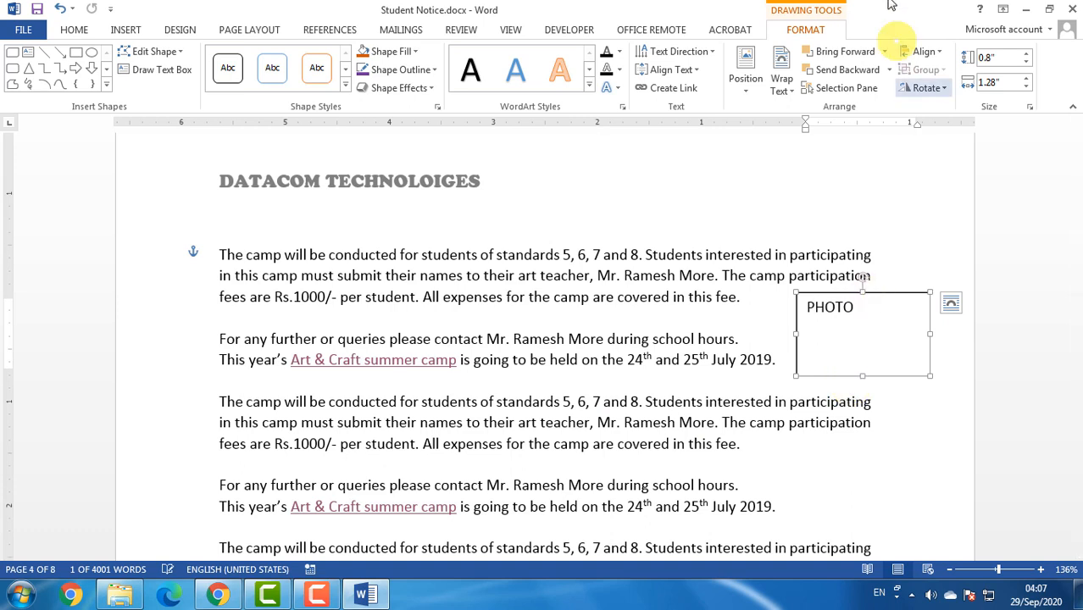
click(345, 88)
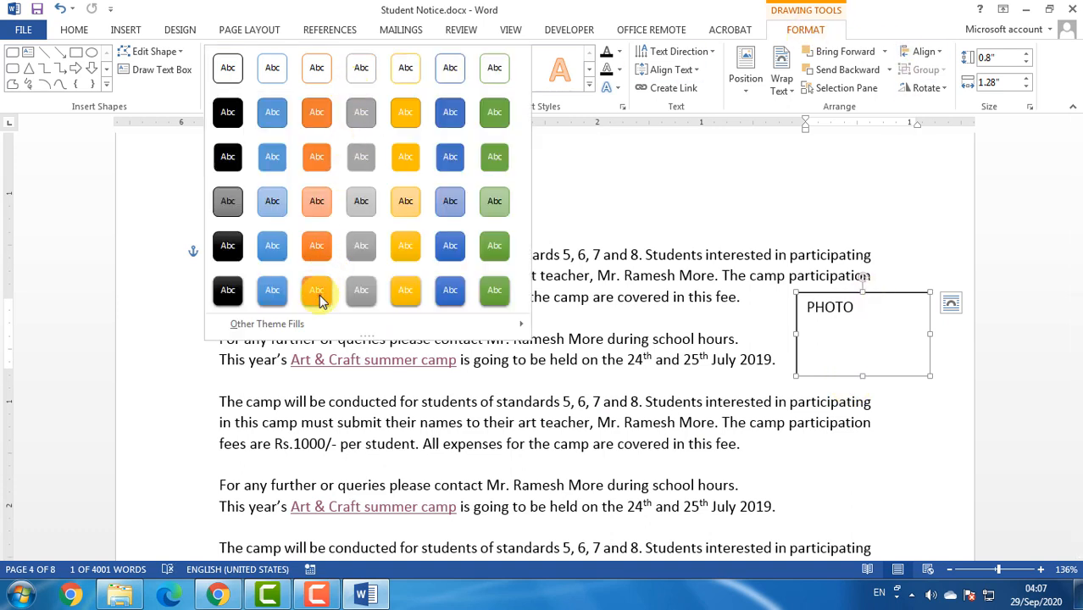
click(850, 299)
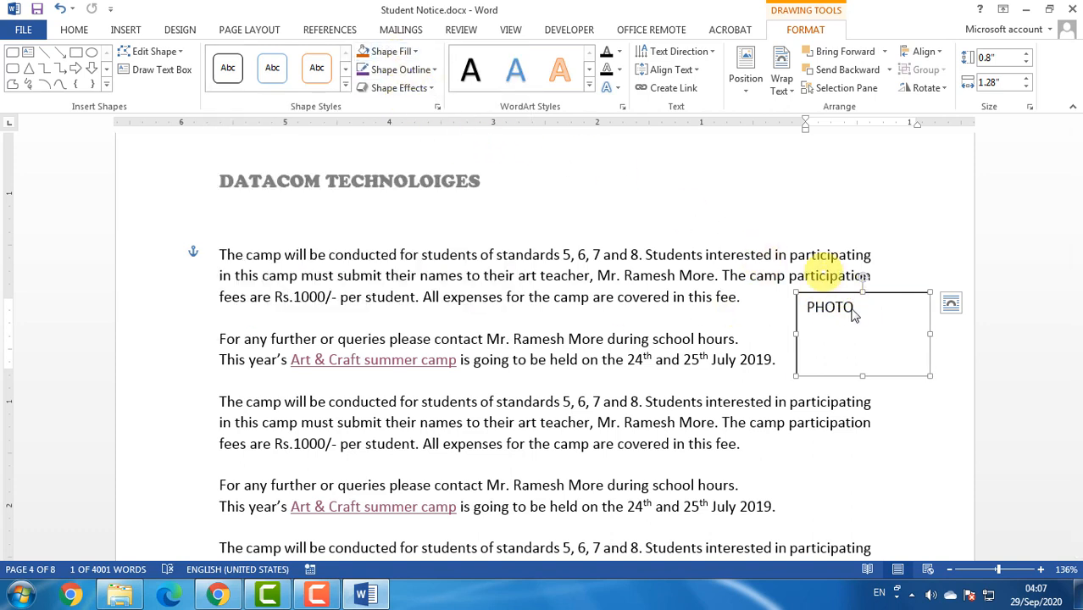
click(759, 360)
Step: Remove the outline of the PHOTO text box by setting its Shape Outline to No Outline
click(844, 310)
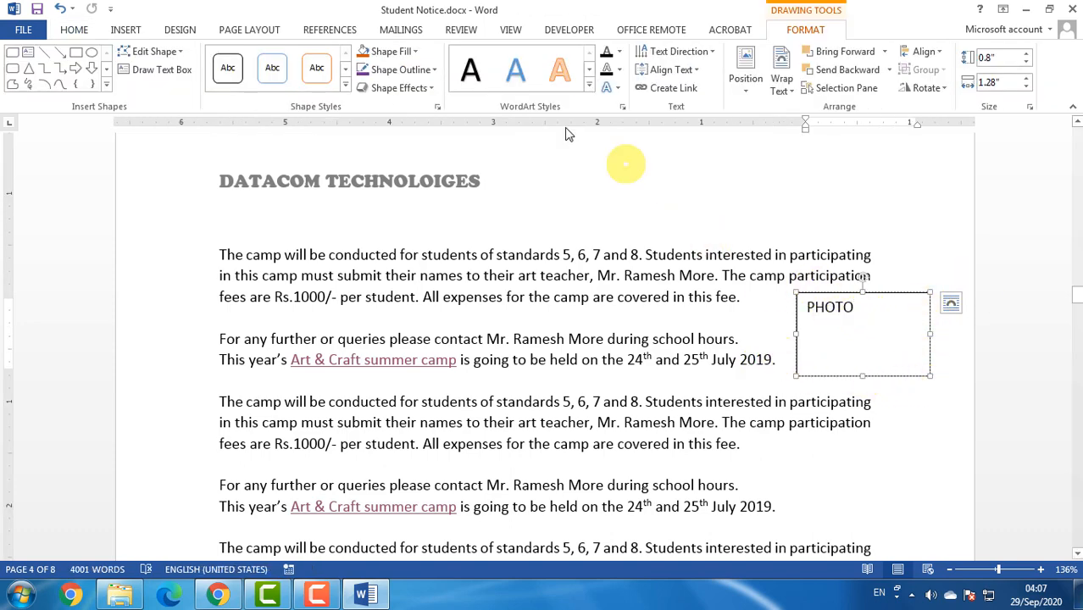
click(415, 70)
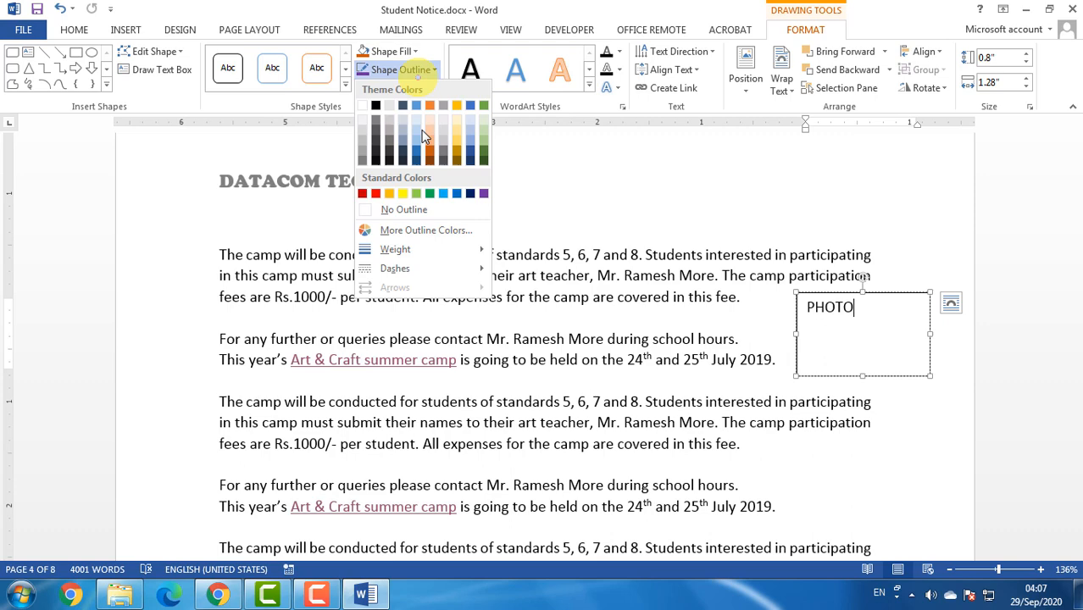
click(416, 214)
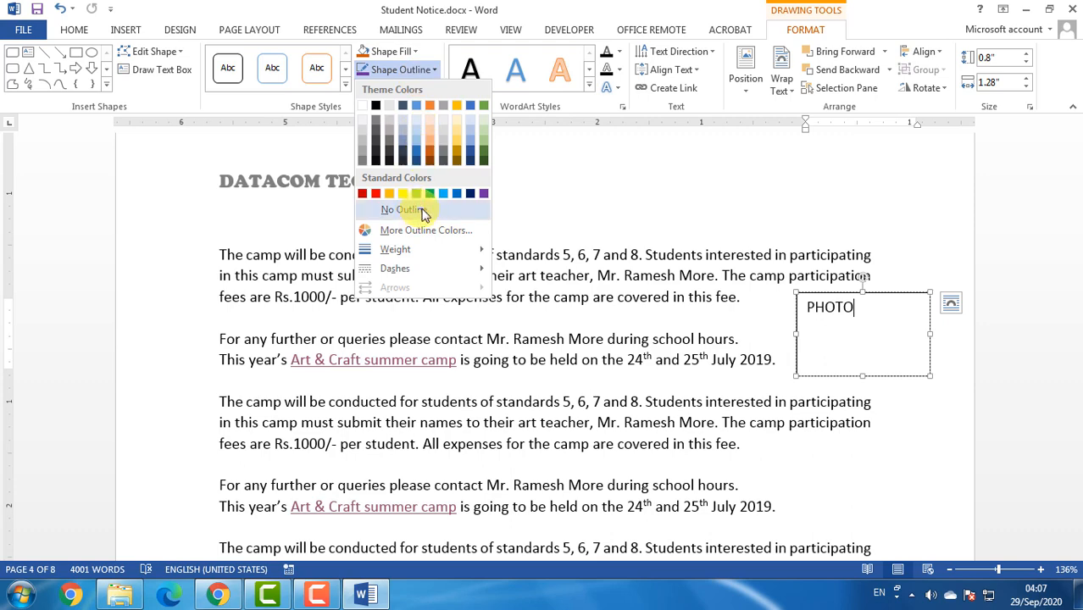
click(627, 312)
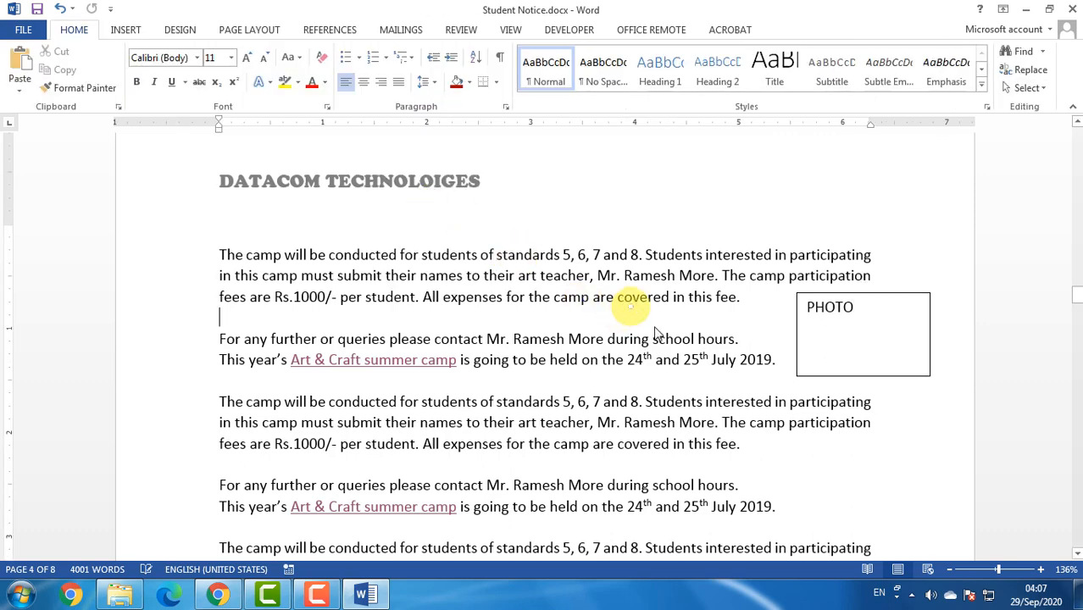
double_click(813, 376)
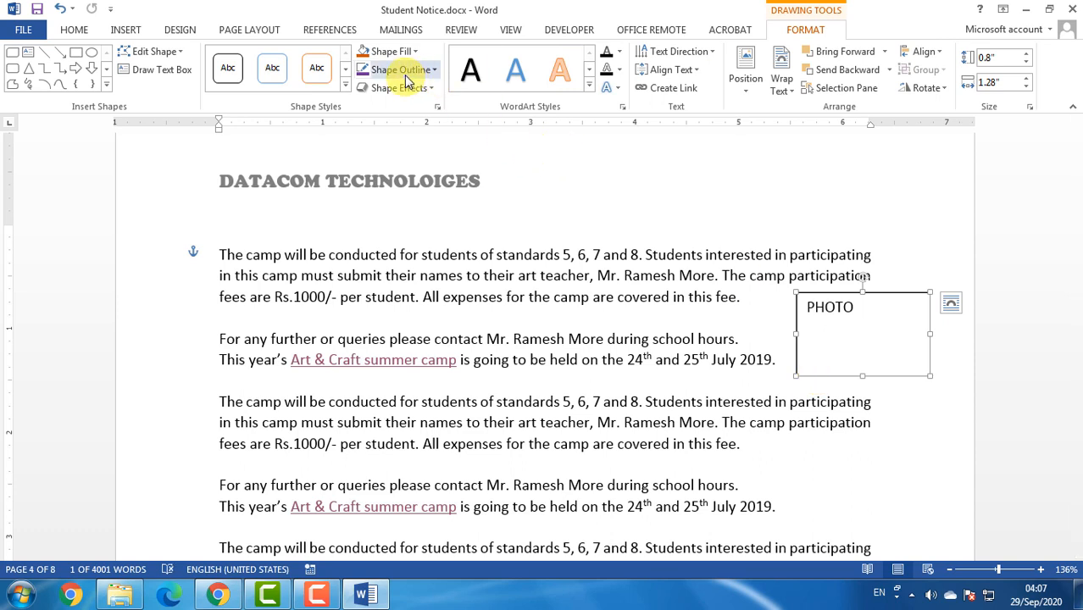
click(411, 76)
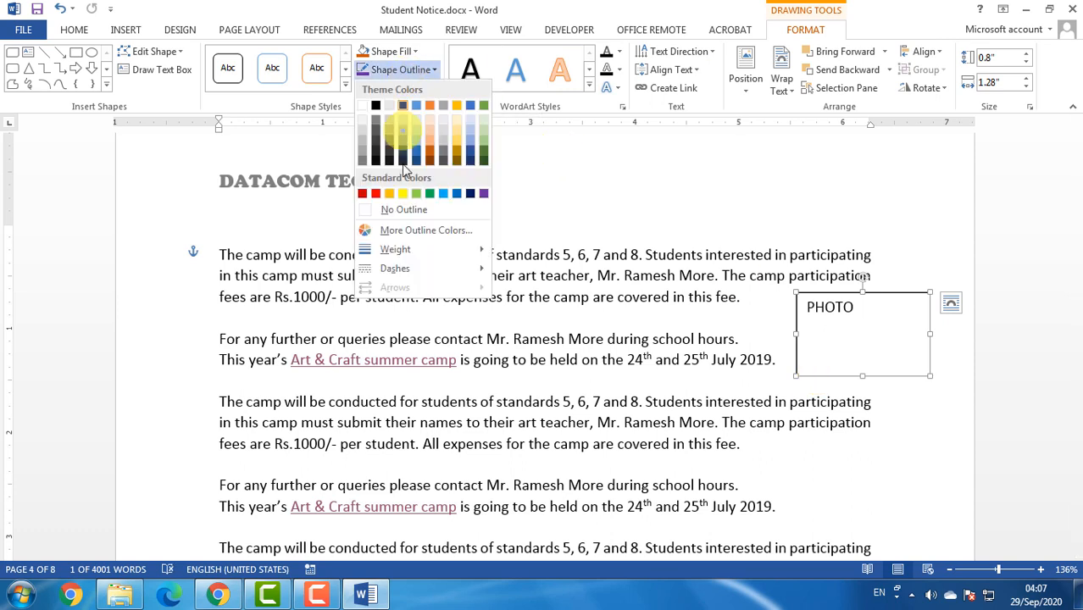
click(413, 212)
click(577, 337)
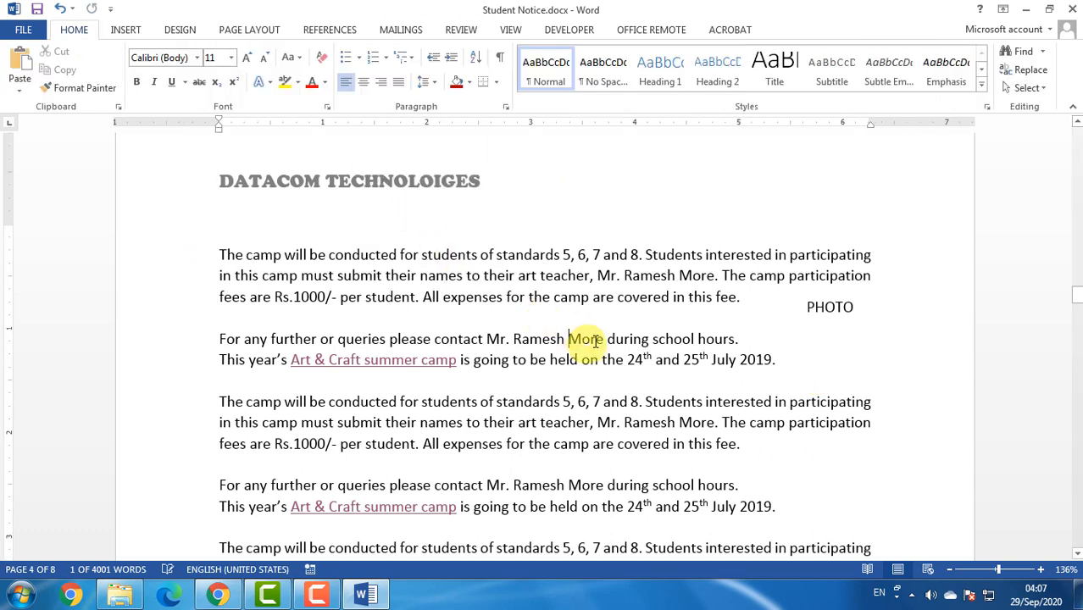
Step: Move the PHOTO text box down over the line ends of the second camp paragraph and set its Shape Fill to No Fill
click(831, 354)
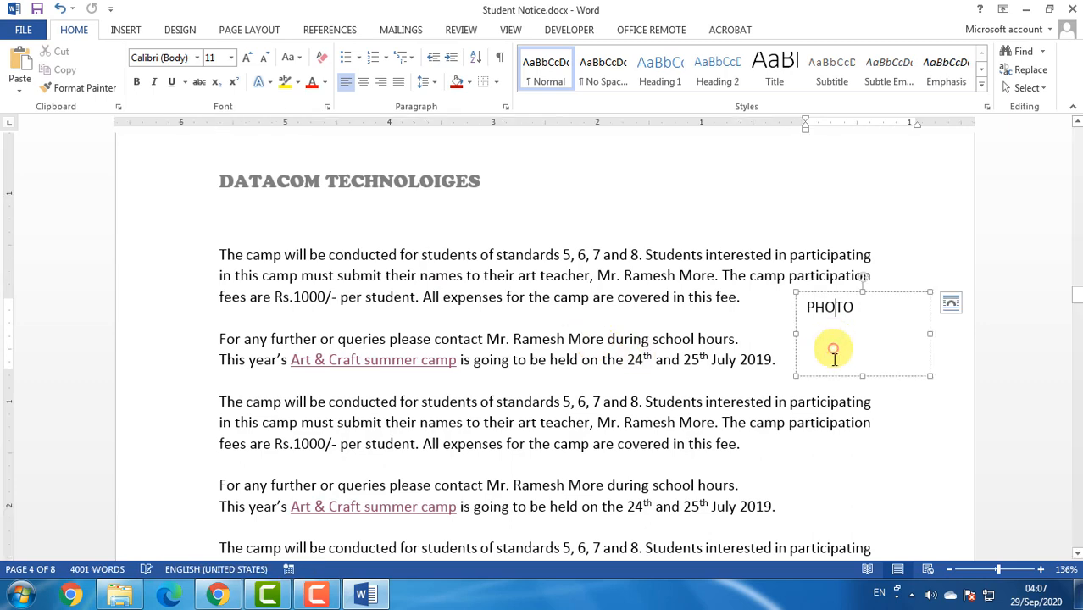
mouse_move(834, 375)
mouse_down()
mouse_move(877, 398)
mouse_move(841, 387)
mouse_up()
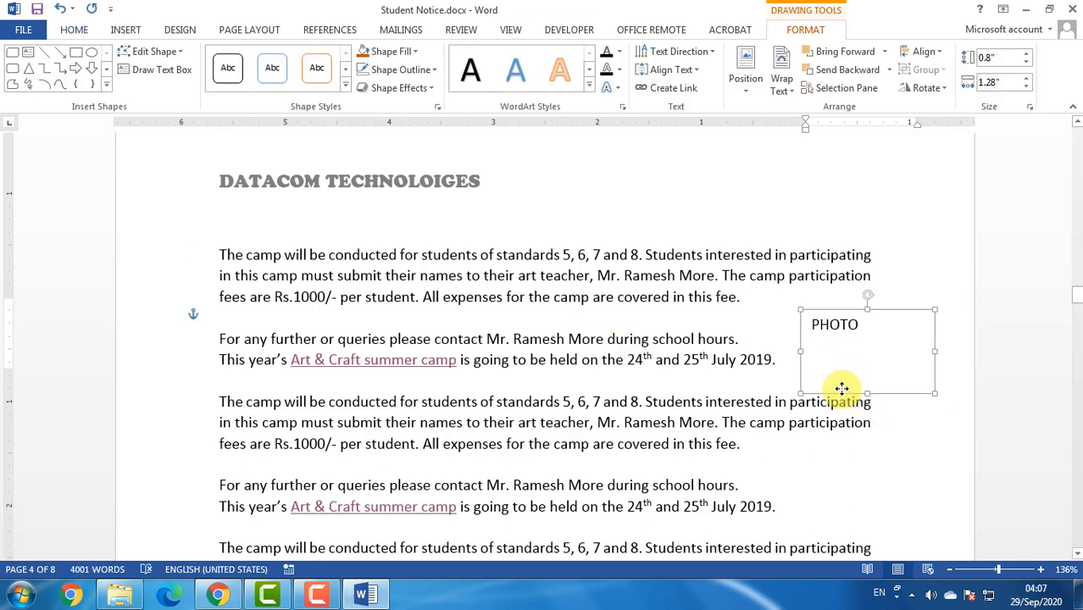
click(810, 461)
click(847, 392)
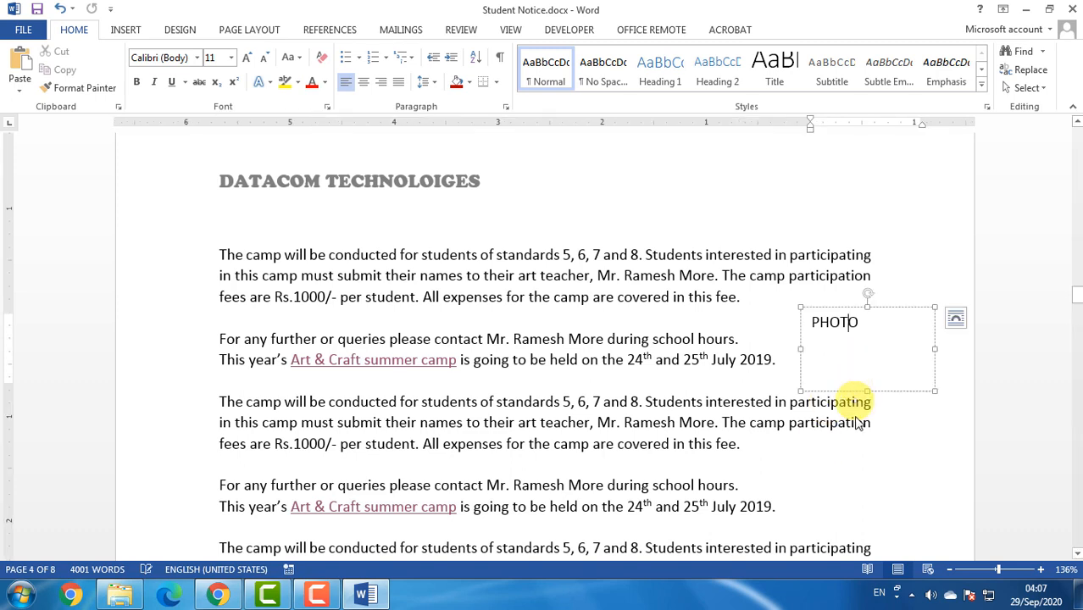
mouse_move(839, 392)
mouse_down()
mouse_move(830, 444)
mouse_move(834, 411)
mouse_move(834, 424)
mouse_up()
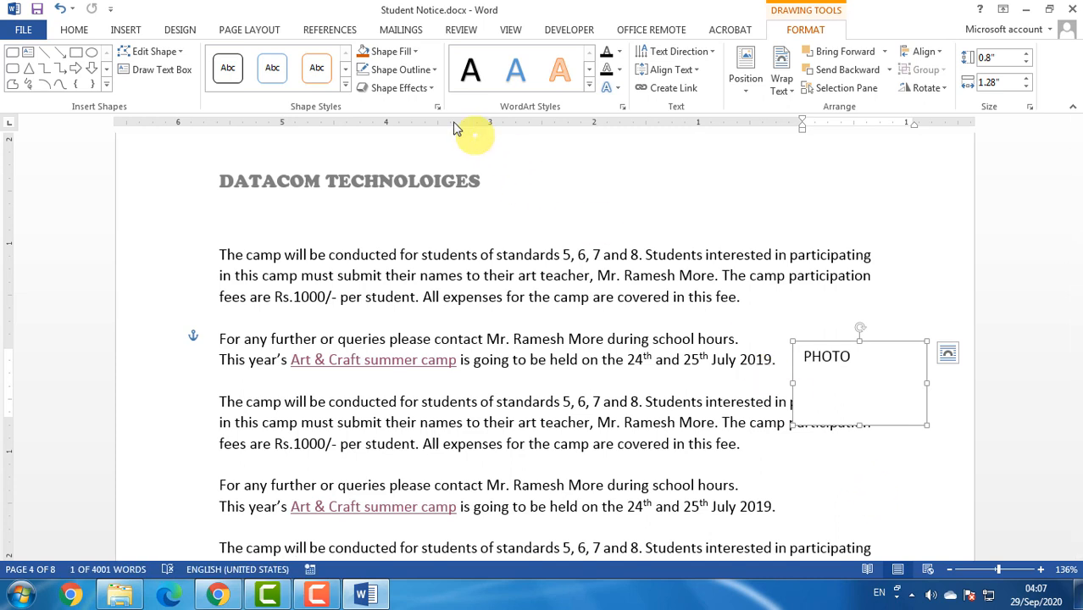
click(395, 51)
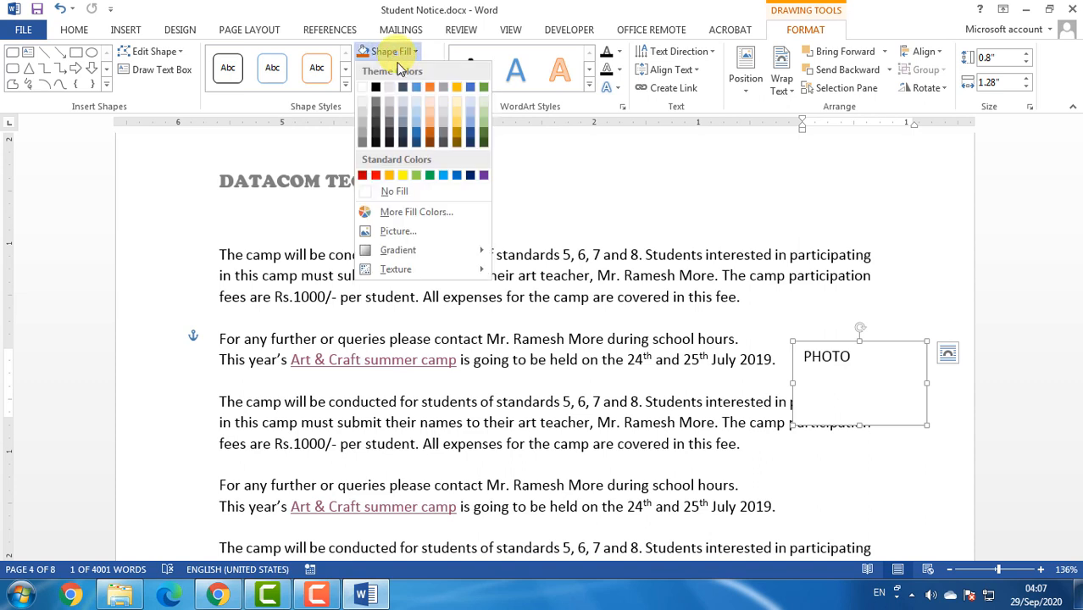
click(410, 196)
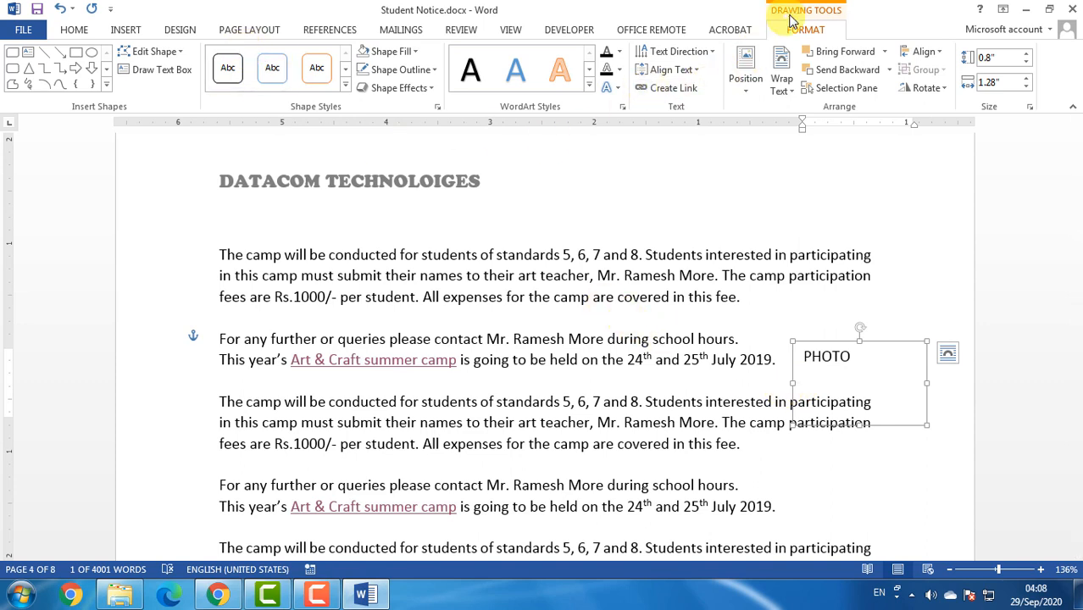
Step: Examine the WordArt styles available for insertion and the similar text effect styles offered for the font
click(125, 30)
click(654, 230)
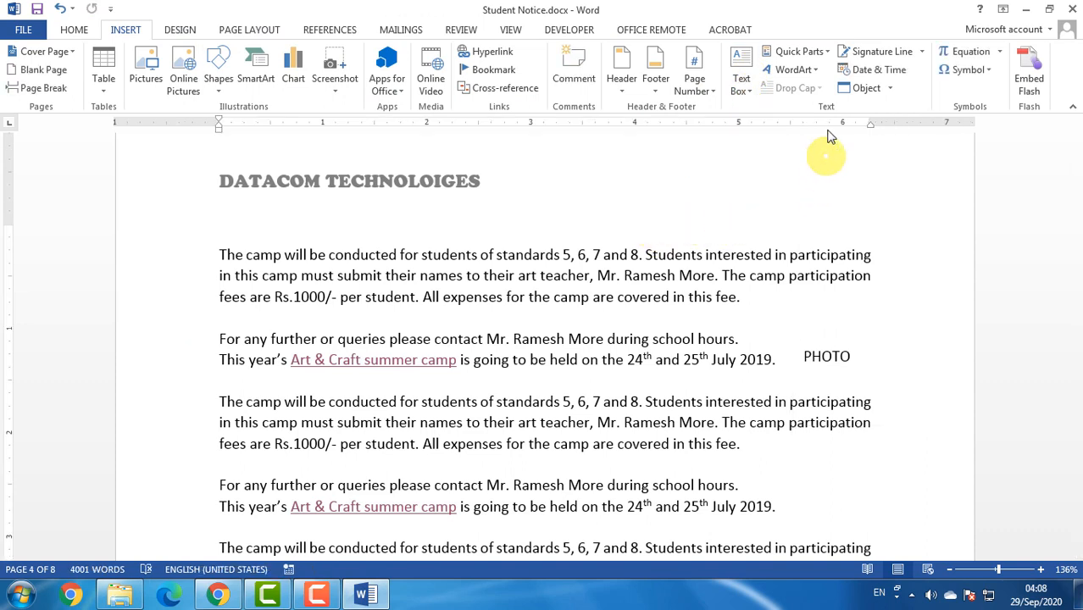
click(814, 73)
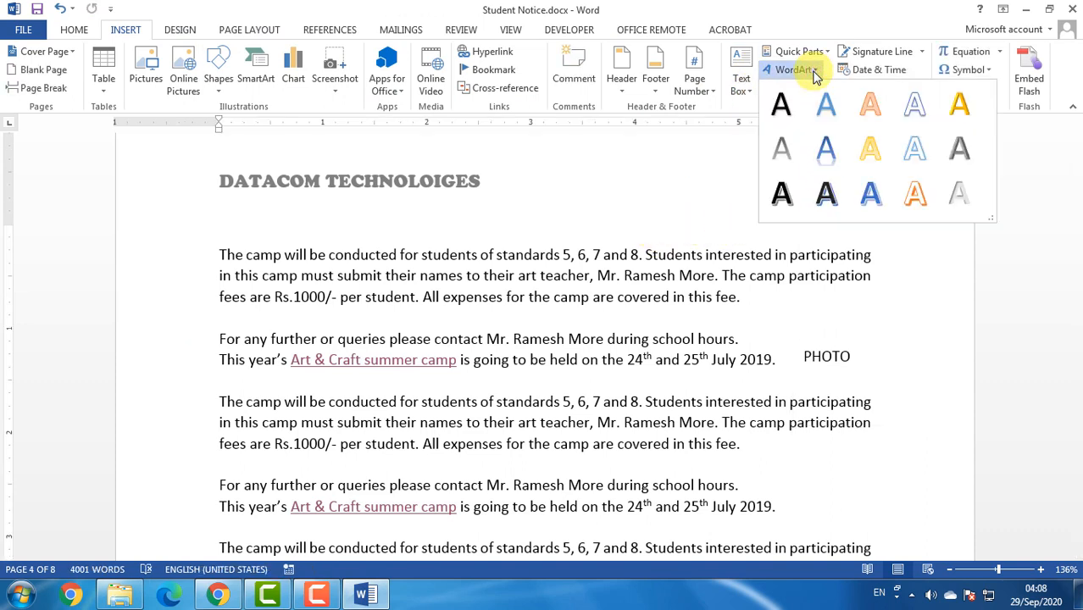
click(467, 302)
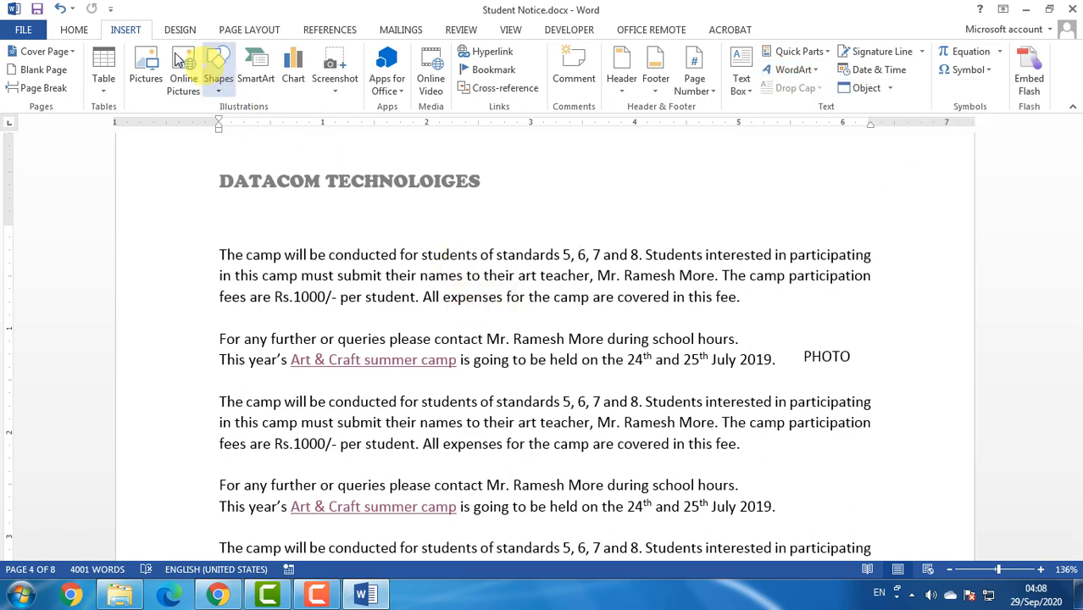
click(75, 31)
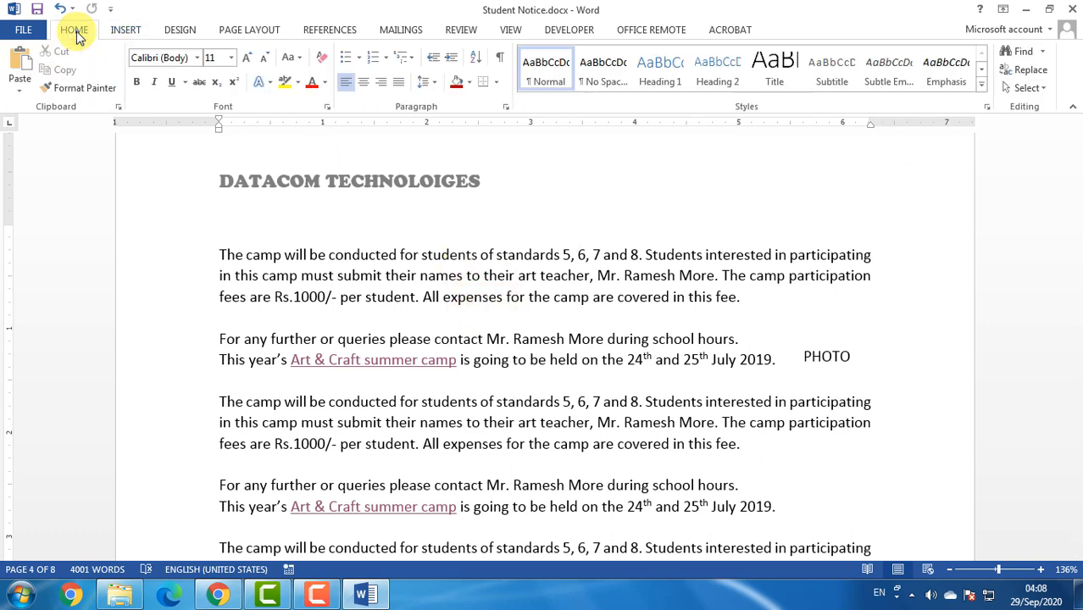
click(268, 82)
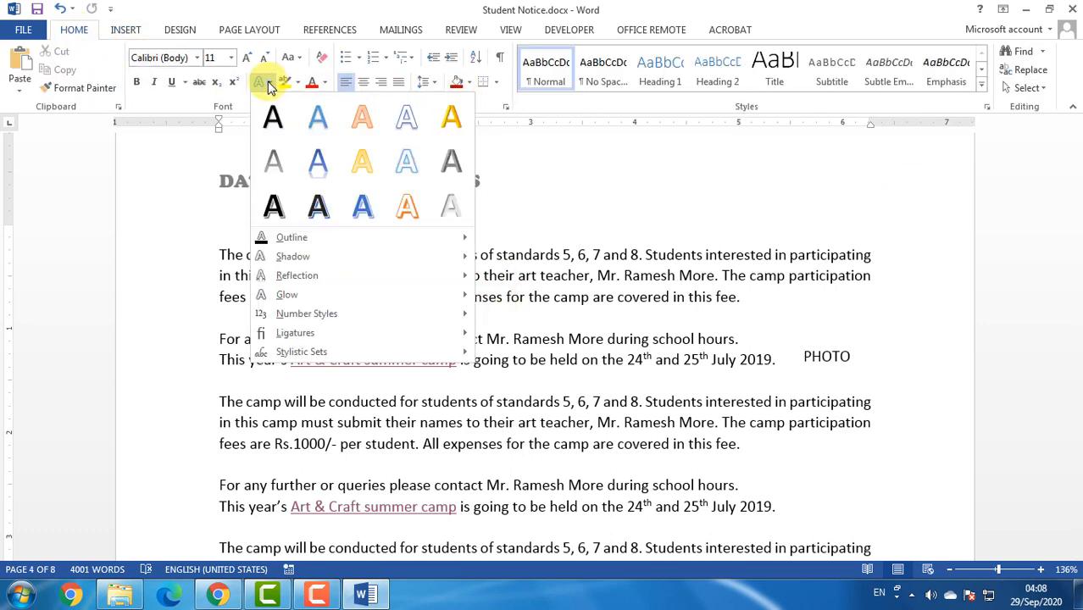
click(270, 85)
Step: Turn the page 1 title STUDENT NOTICE into WordArt using the blue style with a reflection
scroll(347, 251, up, 2)
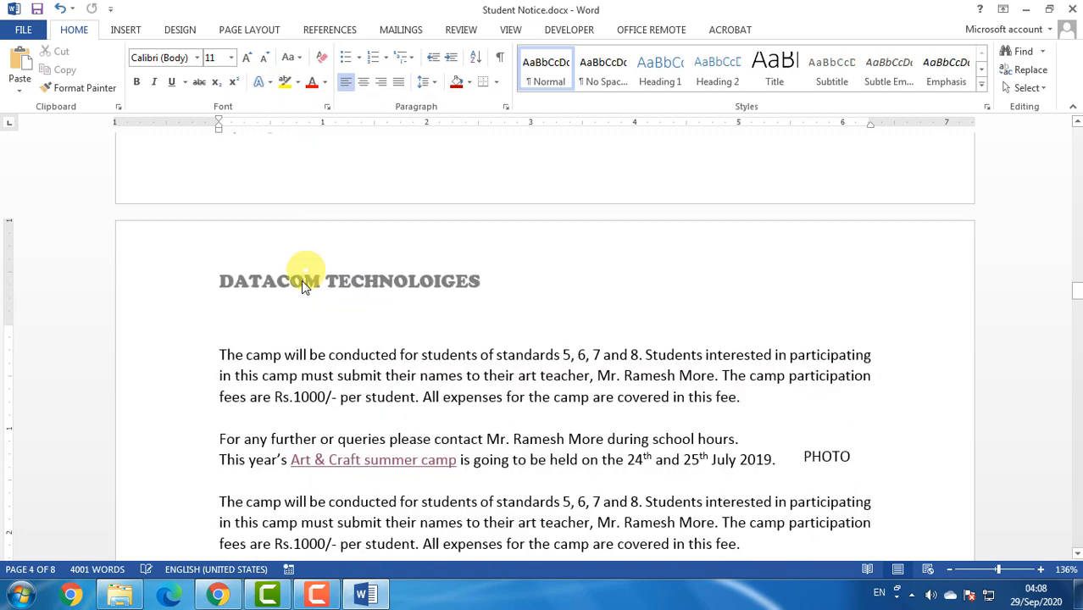
drag(1064, 283, 1054, 127)
drag(416, 251, 658, 265)
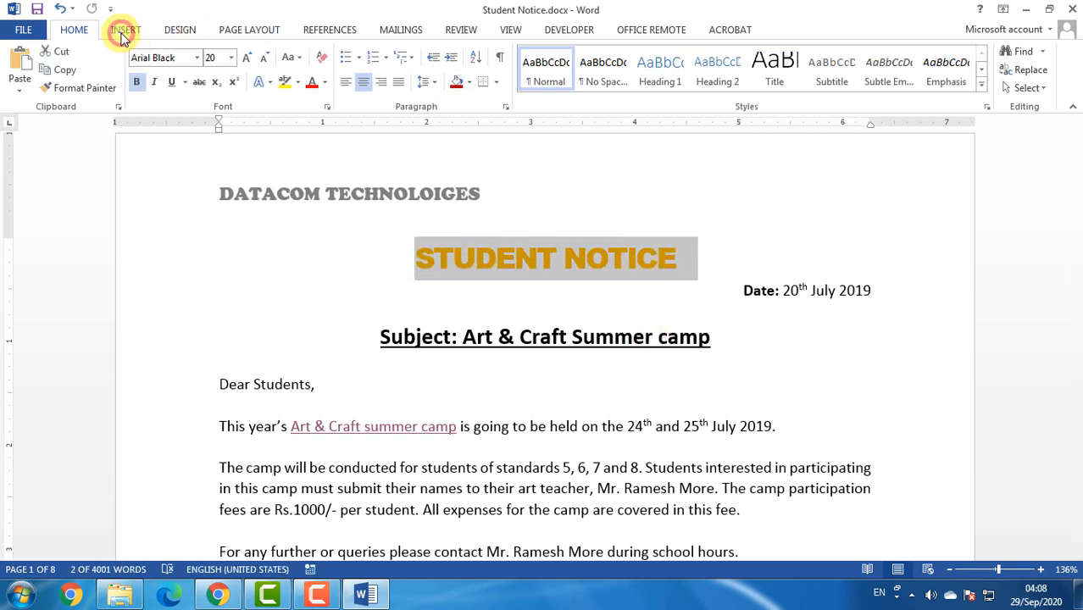
click(125, 32)
click(787, 70)
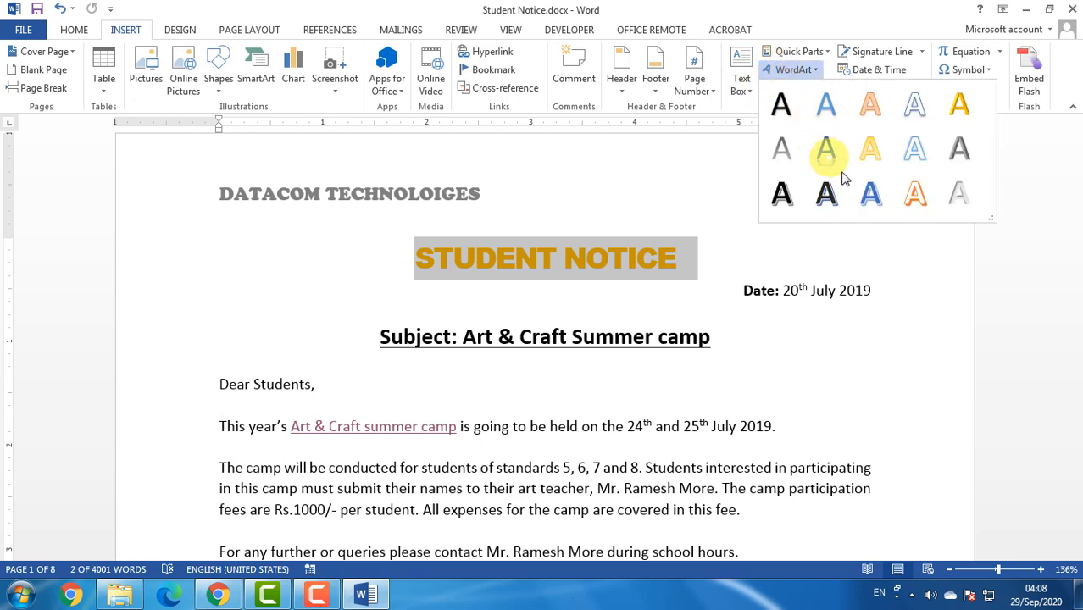
click(826, 154)
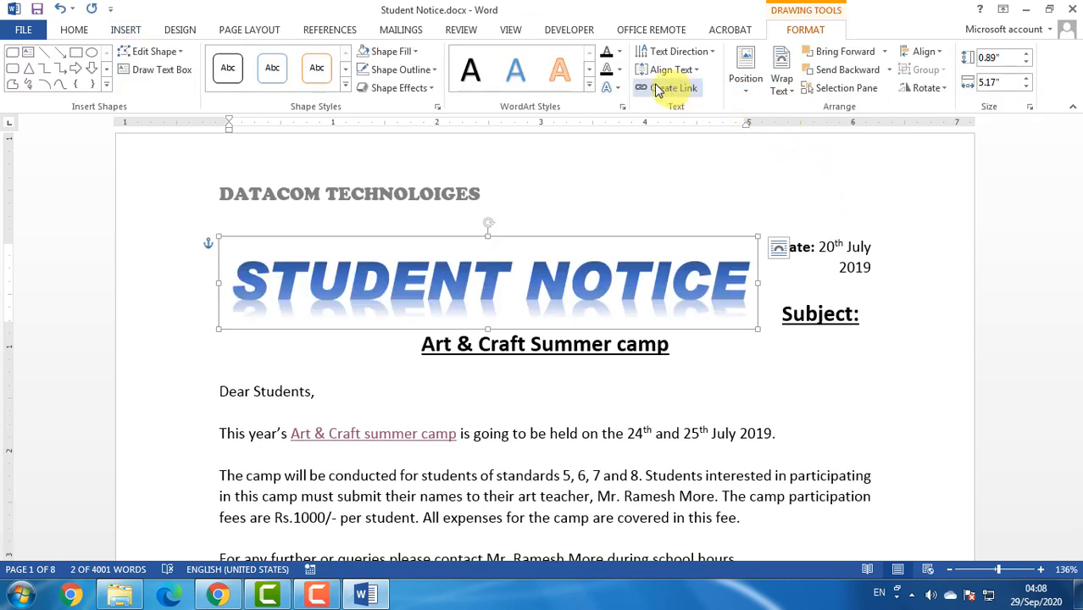
Step: Apply a wave-shaped warp Transform text effect to the STUDENT NOTICE WordArt and deselect it
click(608, 91)
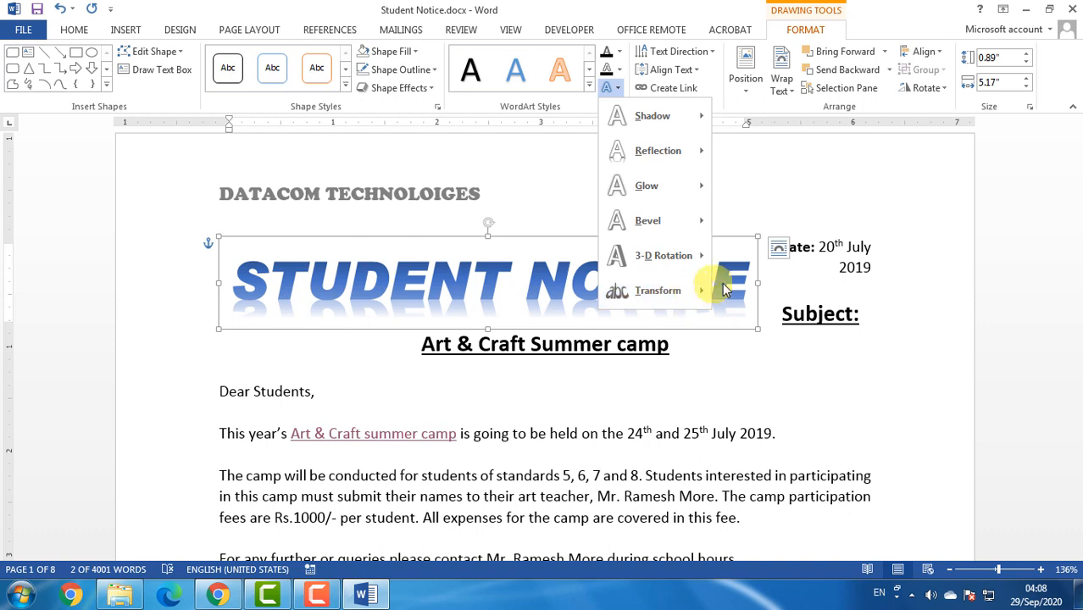
click(671, 293)
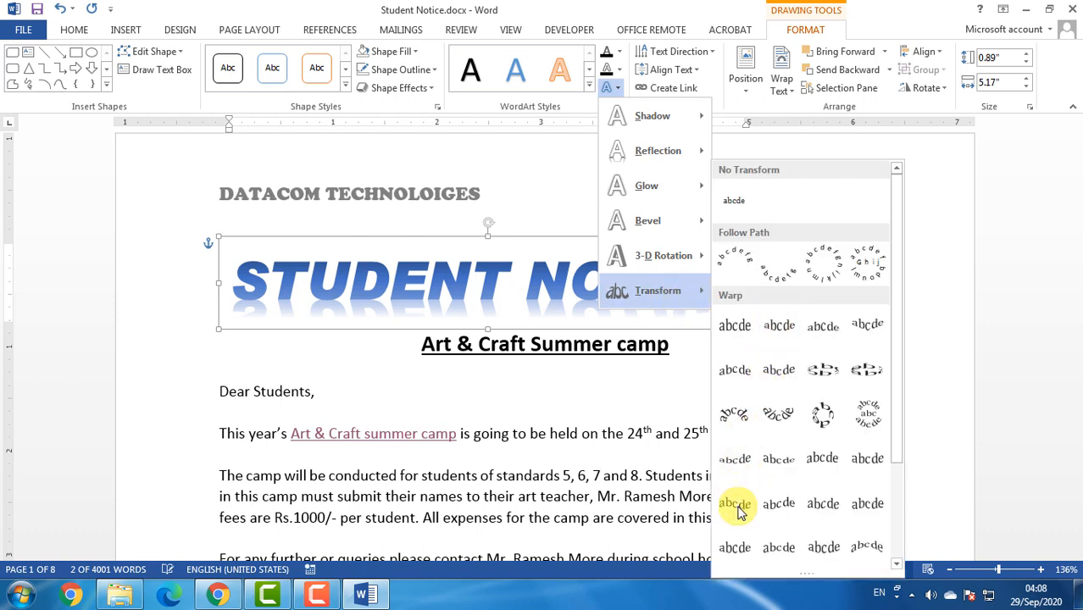
click(734, 502)
click(530, 433)
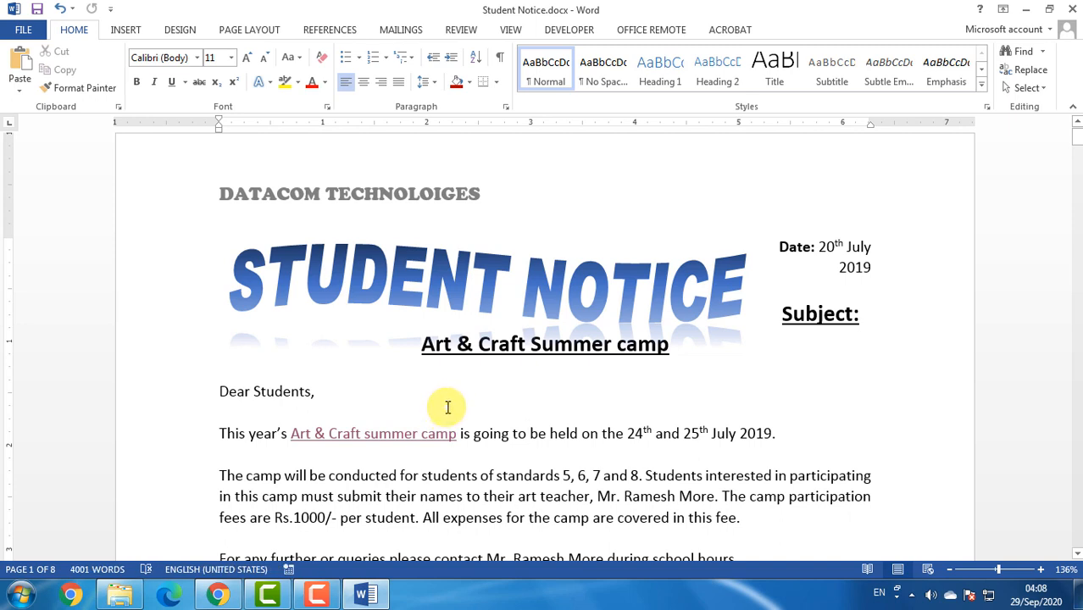
Step: Undo the warp effect and the WordArt conversion of the STUDENT NOTICE title
click(124, 30)
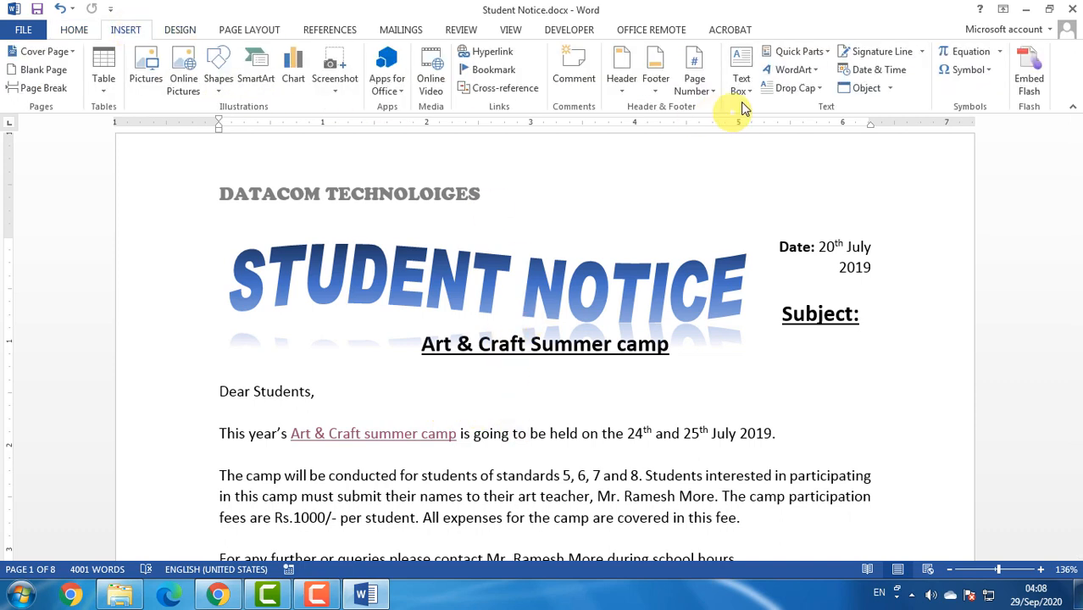
click(666, 244)
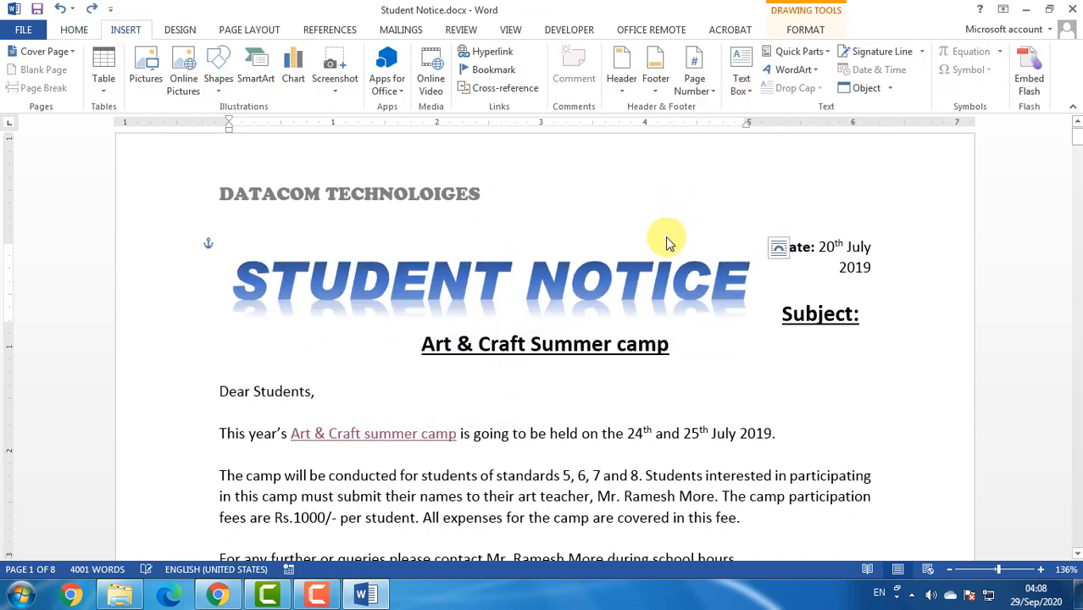
key(ctrl+z)
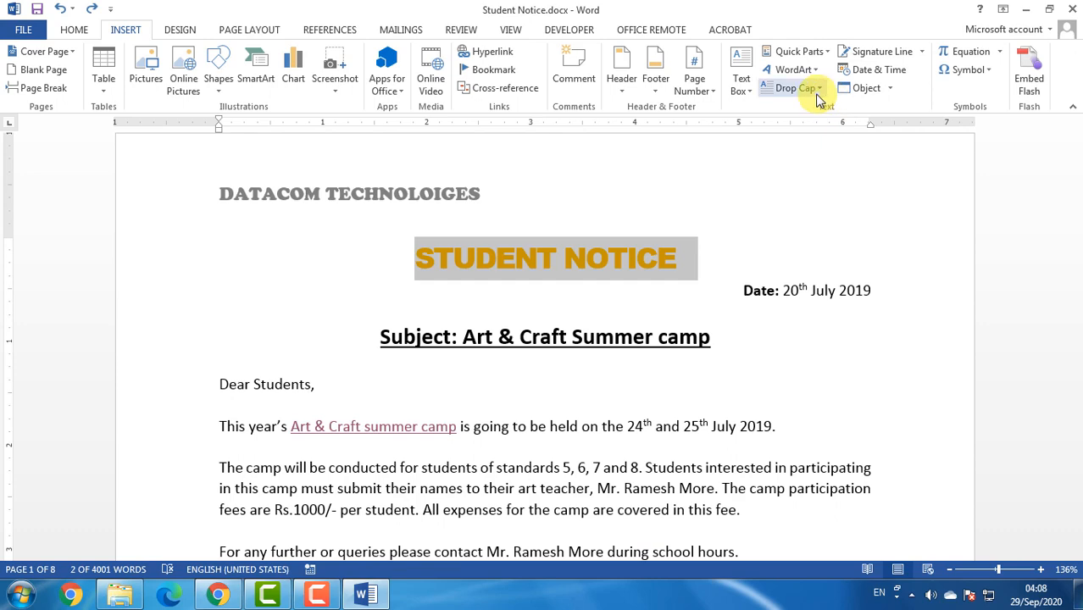
Step: Copy the whole page 1 paragraph starting with "The camp will be conducted for students"
click(559, 468)
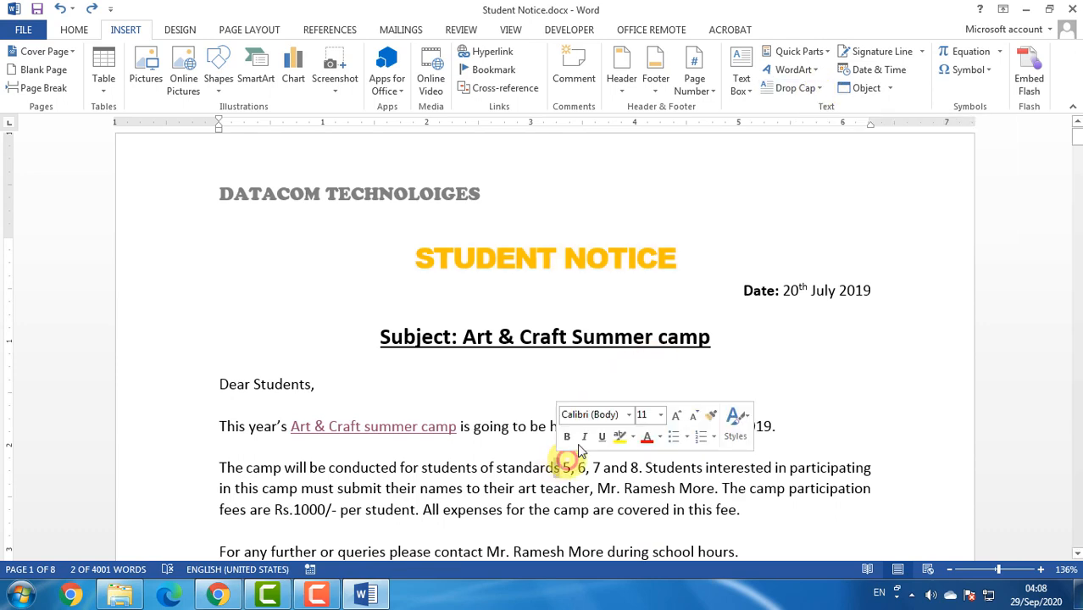
scroll(294, 415, down, 2)
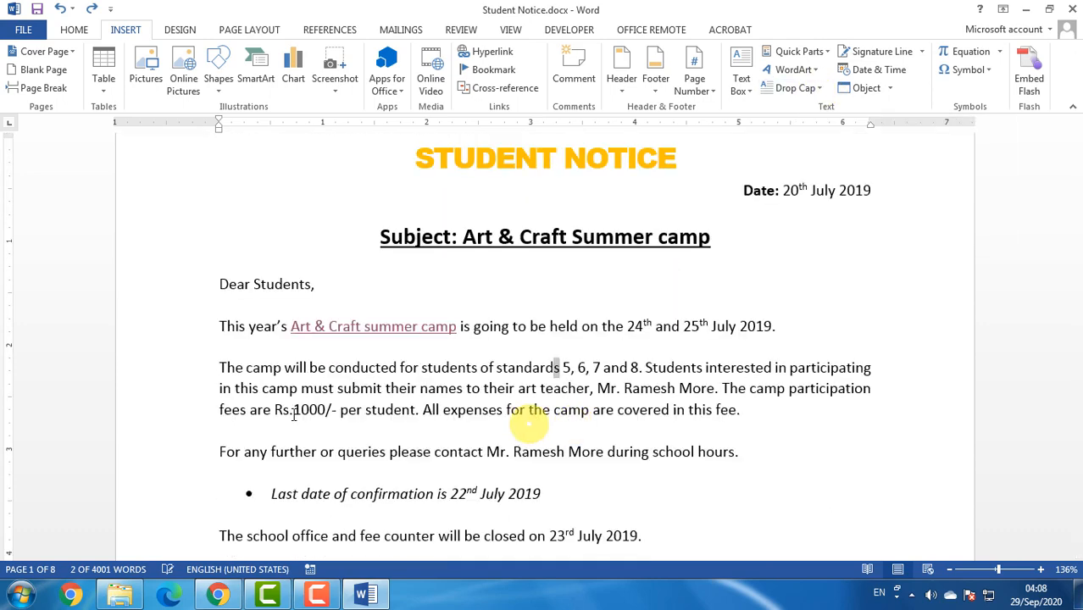
triple_click(227, 367)
key(ctrl+c)
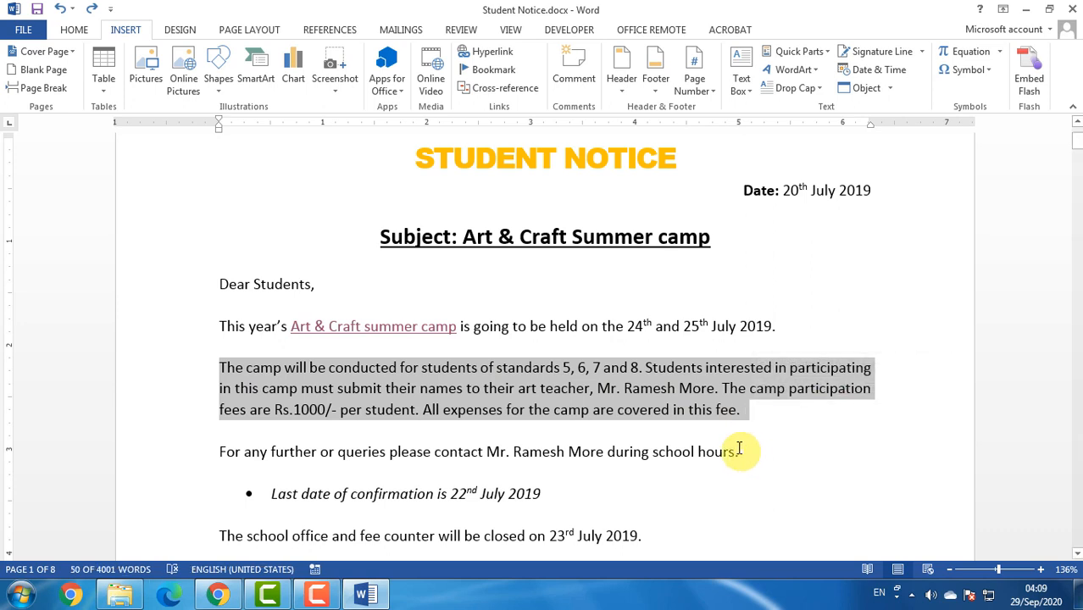
Step: Paste the copied paragraph right after the original on page 1 and give the combined paragraph a Dropped drop cap
click(754, 424)
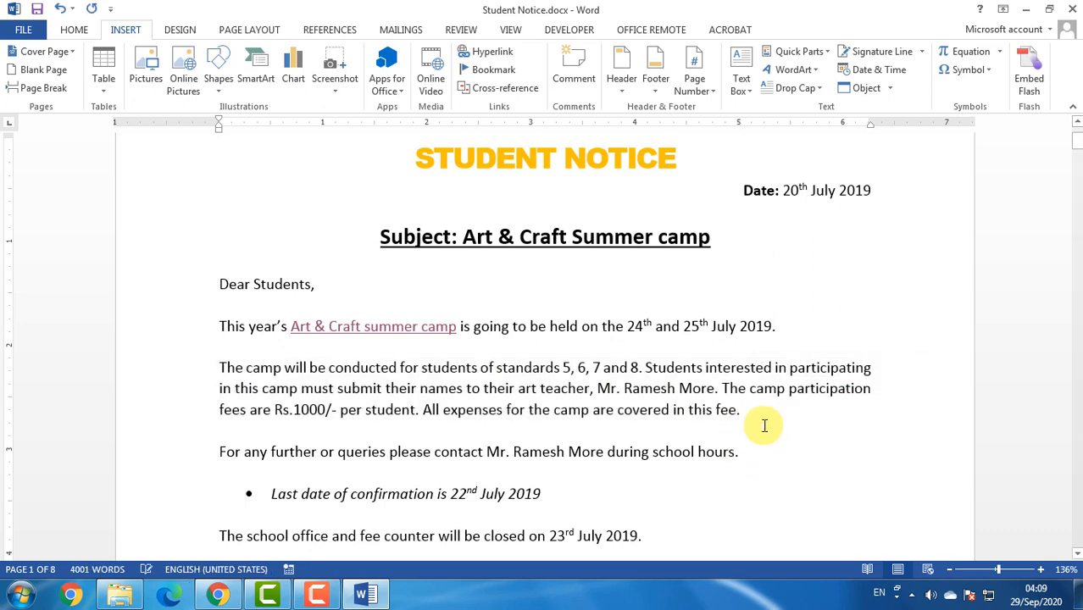
key(ctrl+v)
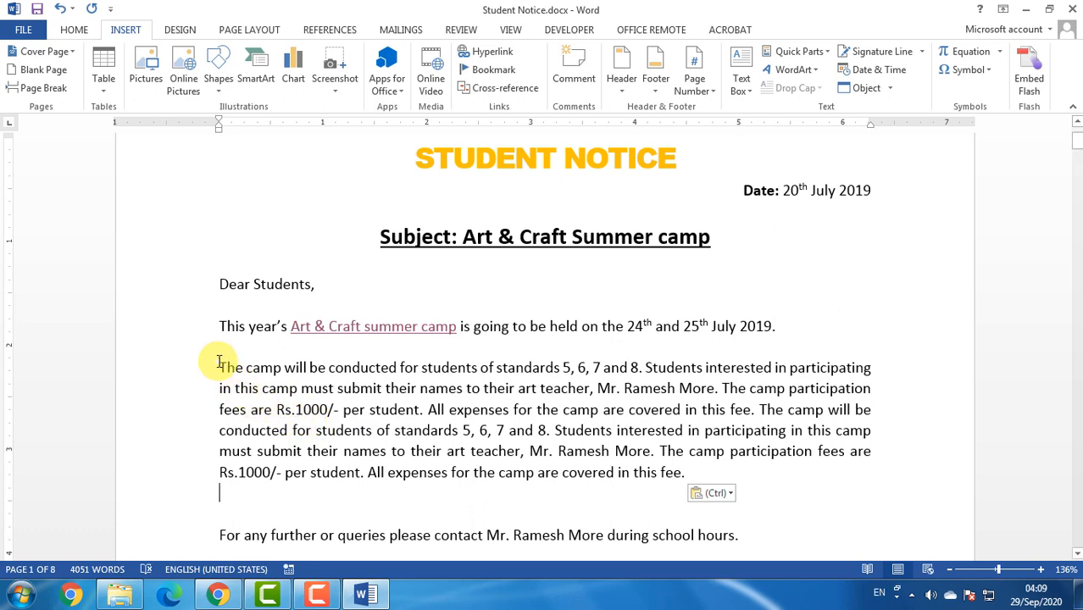
drag(221, 367, 686, 473)
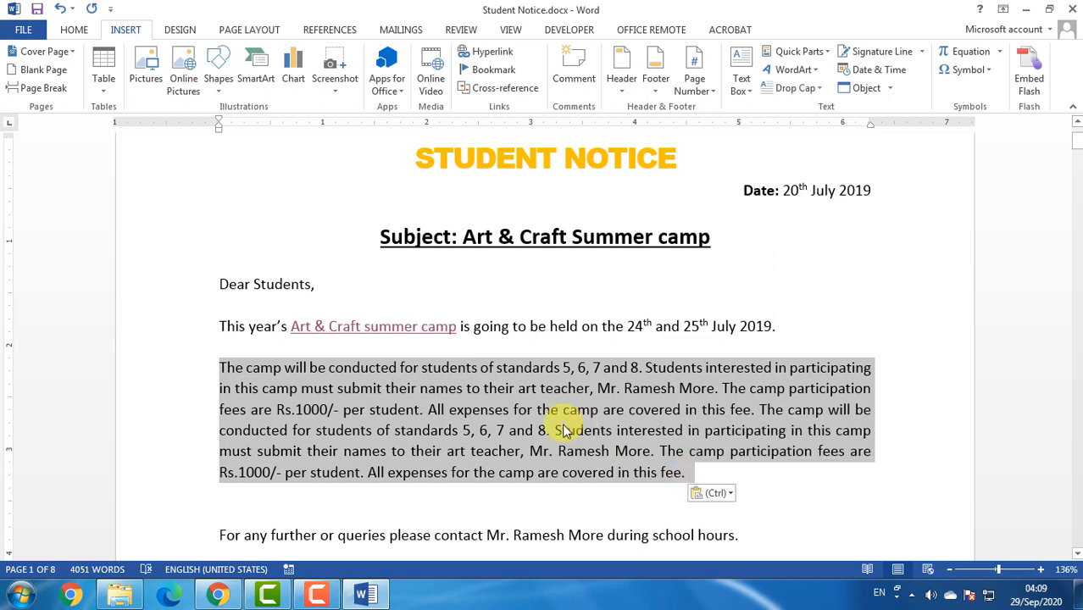
click(800, 88)
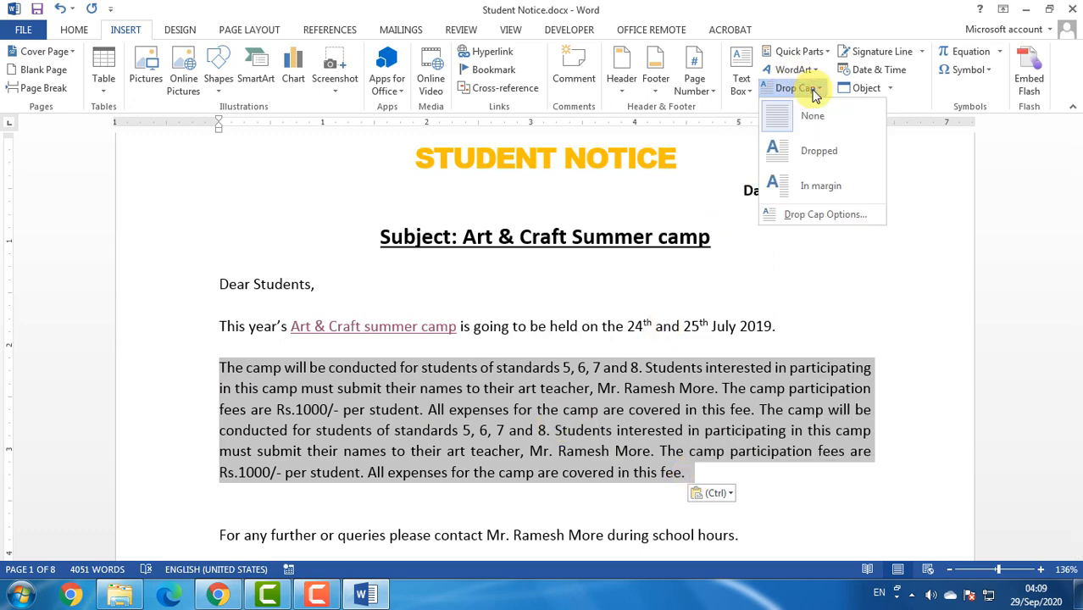
click(818, 154)
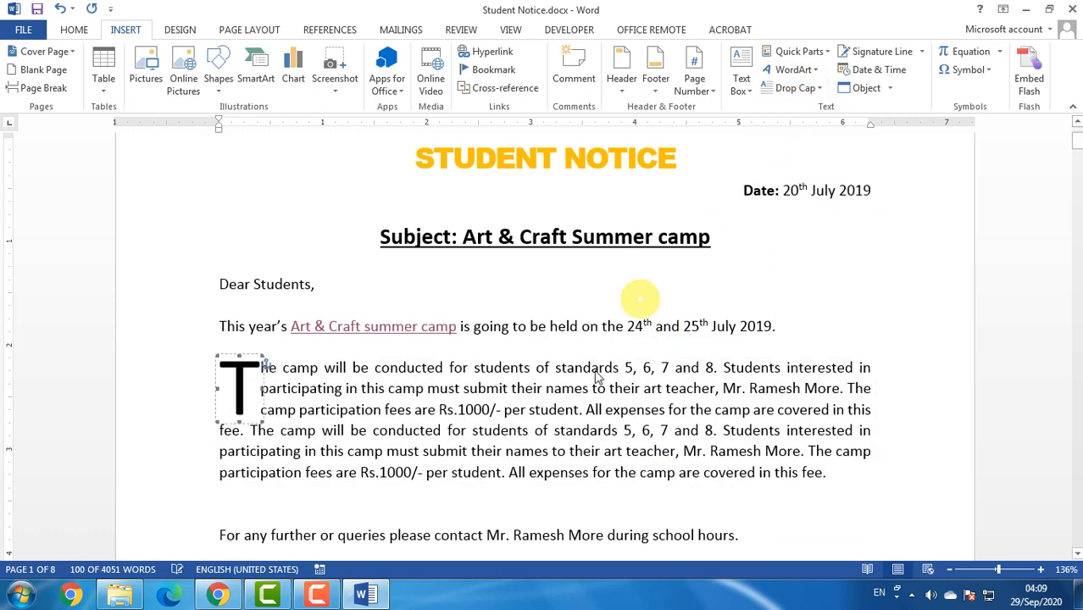
click(551, 507)
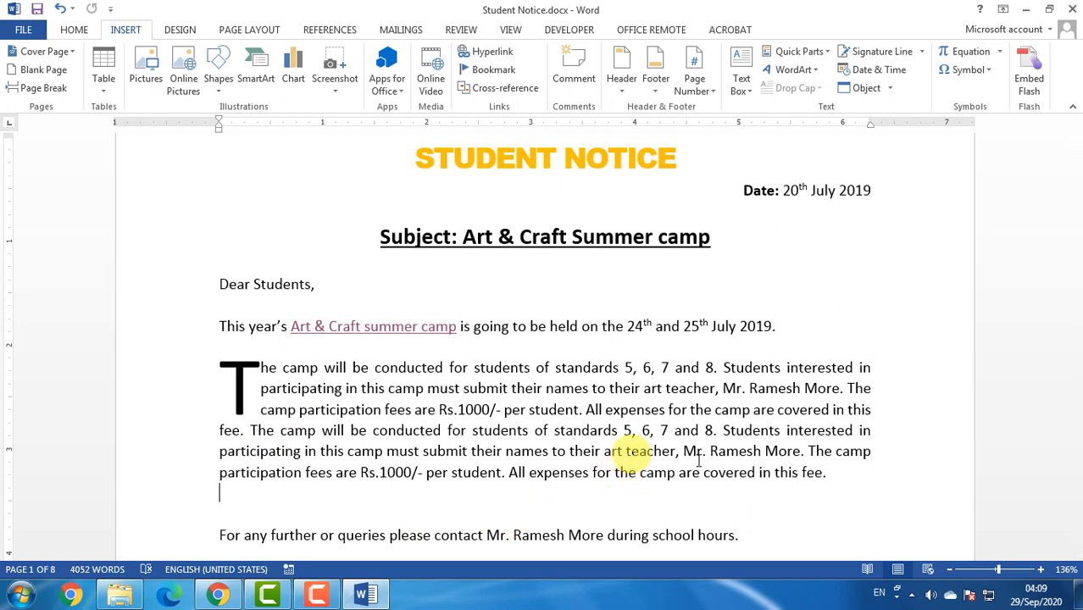
Step: Change the drop cap of the combined camp paragraph to the In margin style
drag(834, 474, 241, 373)
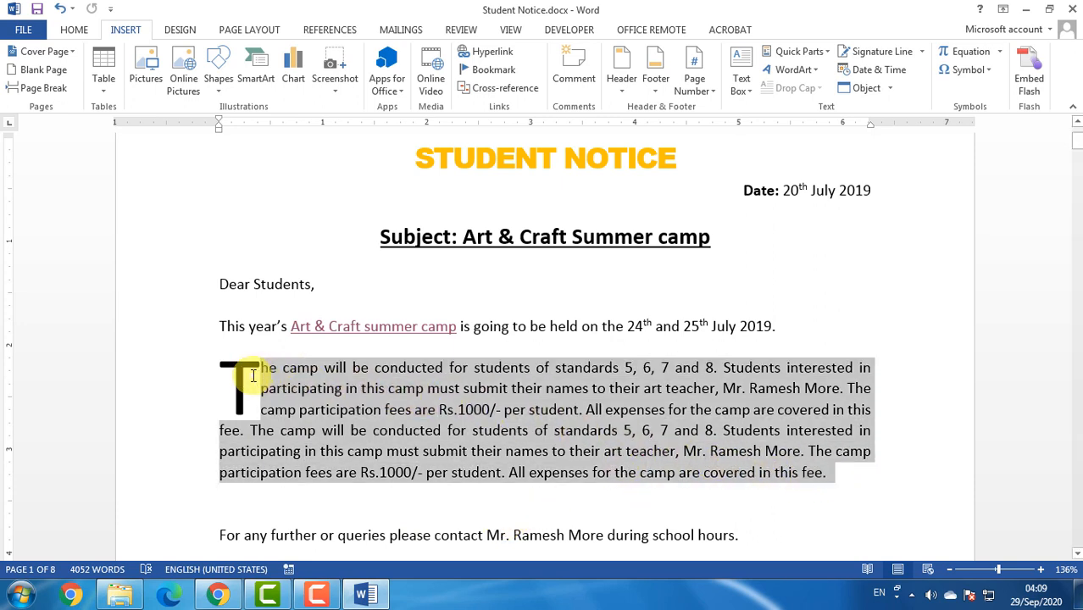
click(784, 88)
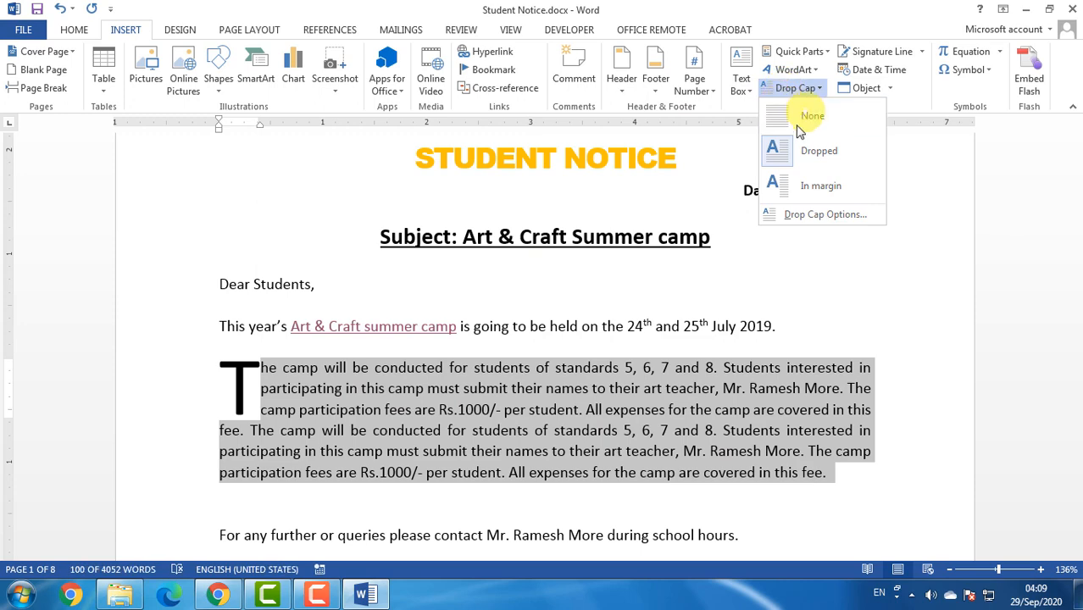
click(818, 187)
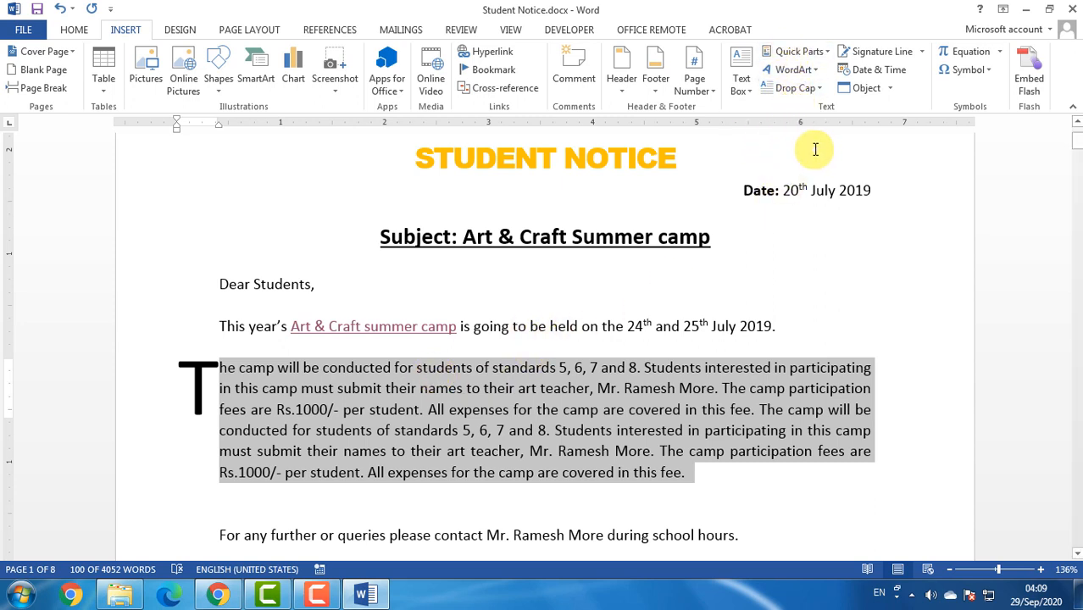
Step: Add a phone number after the greeting "Dear Students," on page 1
click(984, 70)
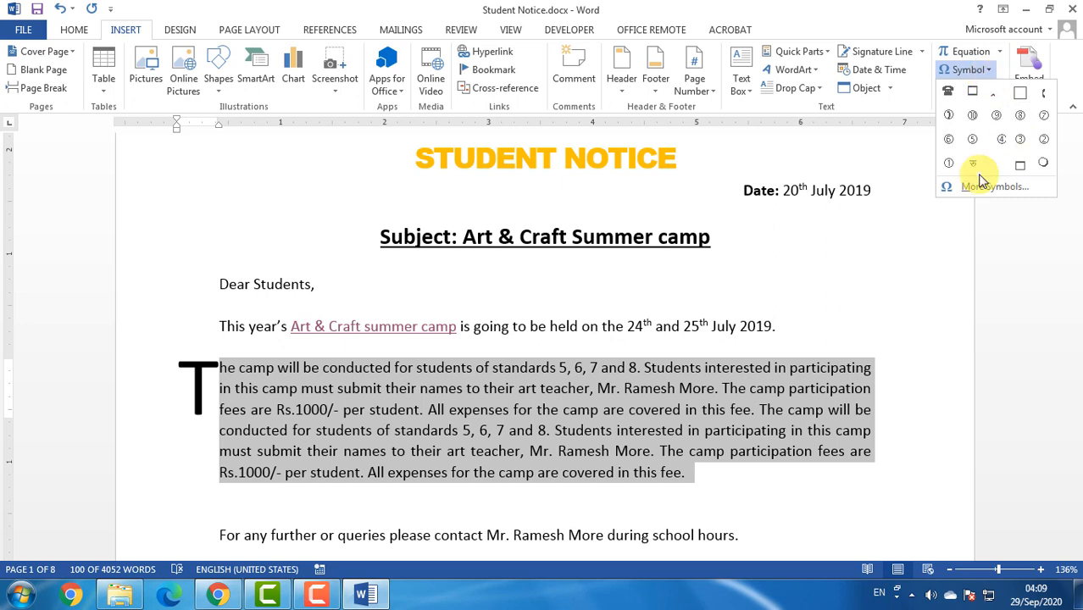
click(594, 292)
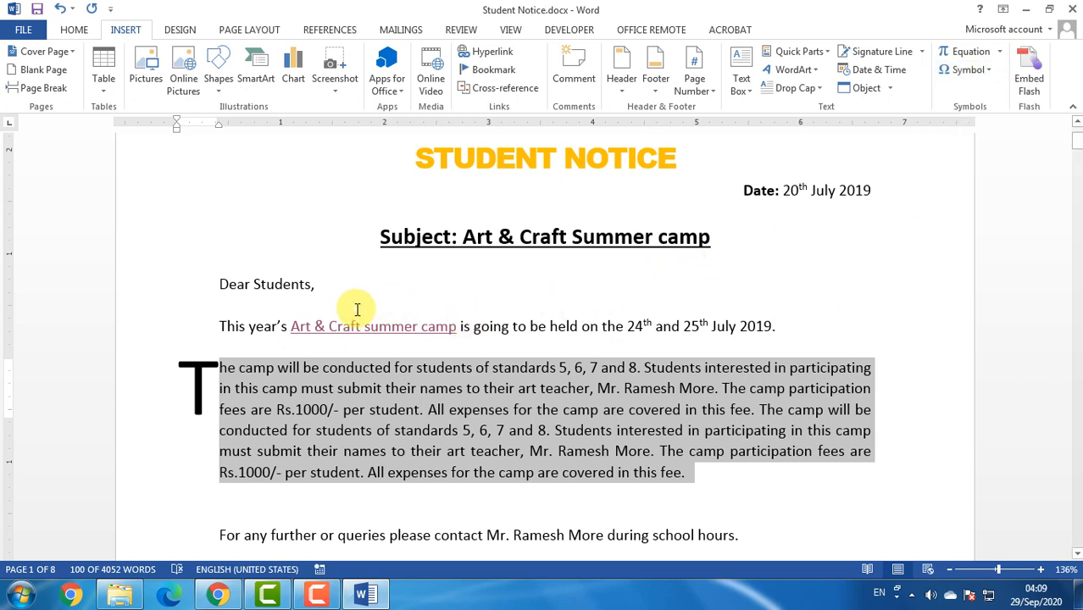
click(356, 305)
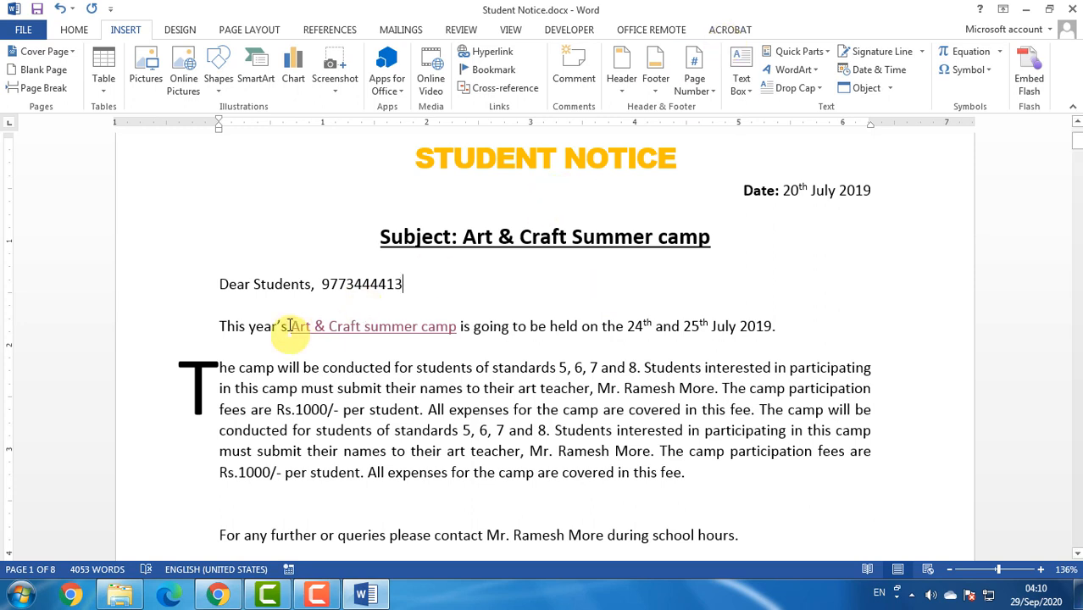
Step: Place the cursor before the phone number, open the full symbol collection and switch its font to Webdings
click(320, 285)
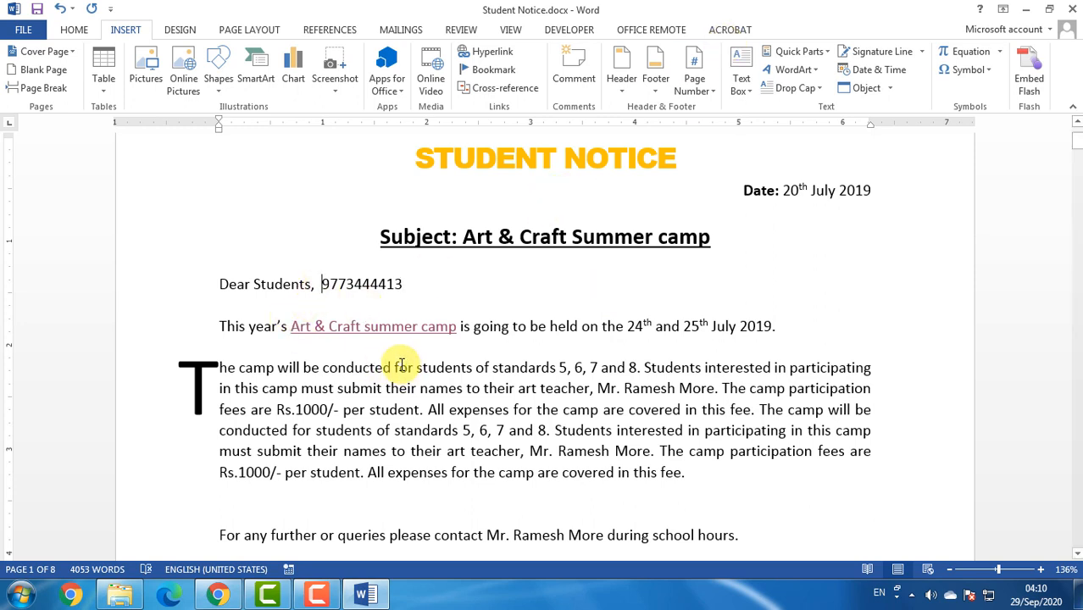
click(966, 70)
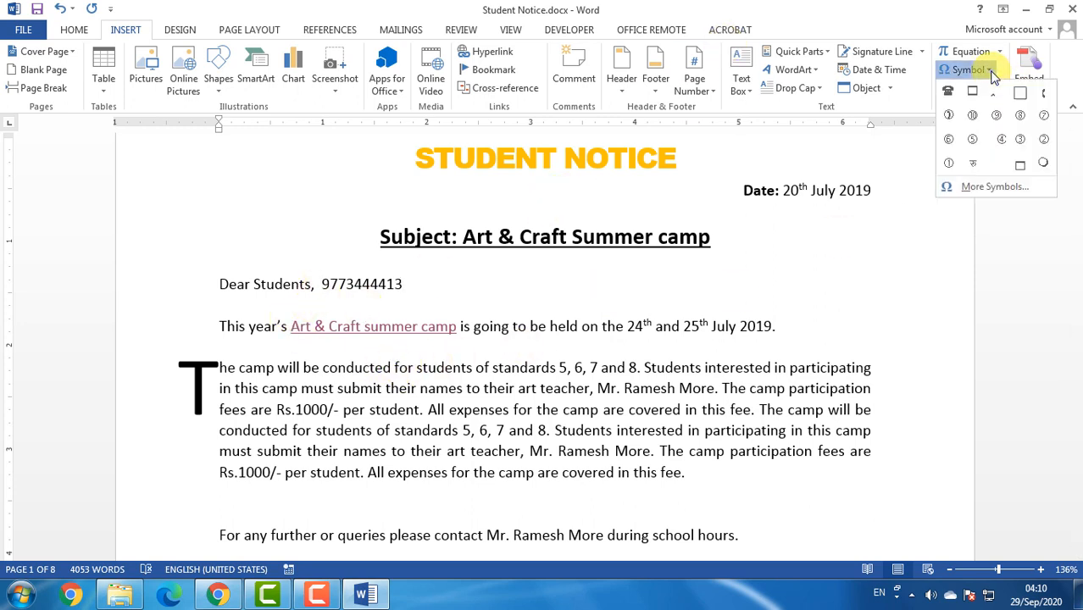
click(1000, 188)
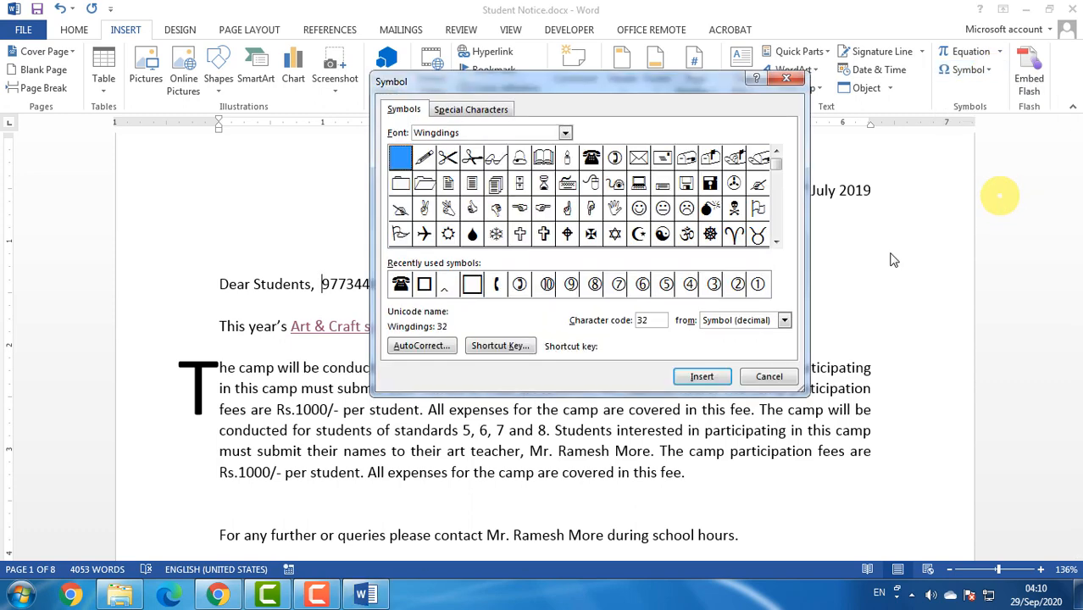
mouse_move(778, 166)
mouse_down()
mouse_move(781, 226)
mouse_move(780, 155)
mouse_up()
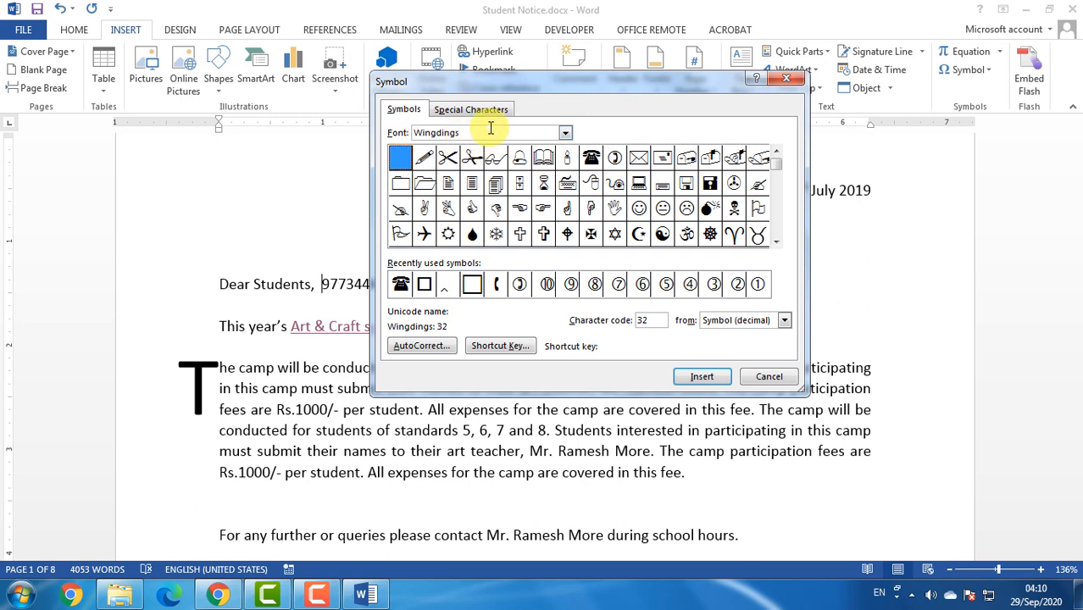
click(565, 133)
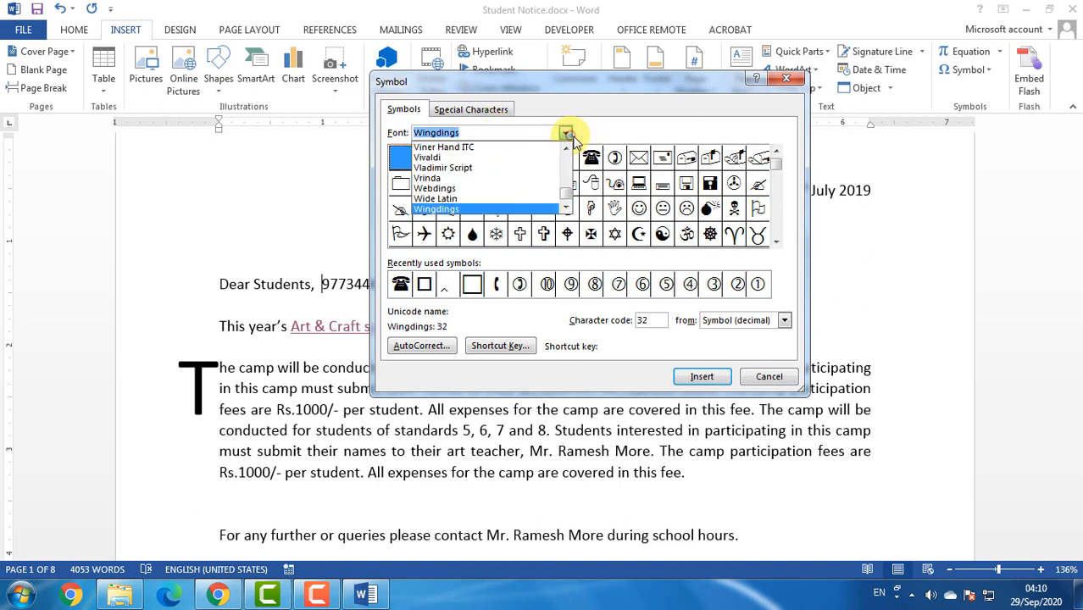
click(485, 189)
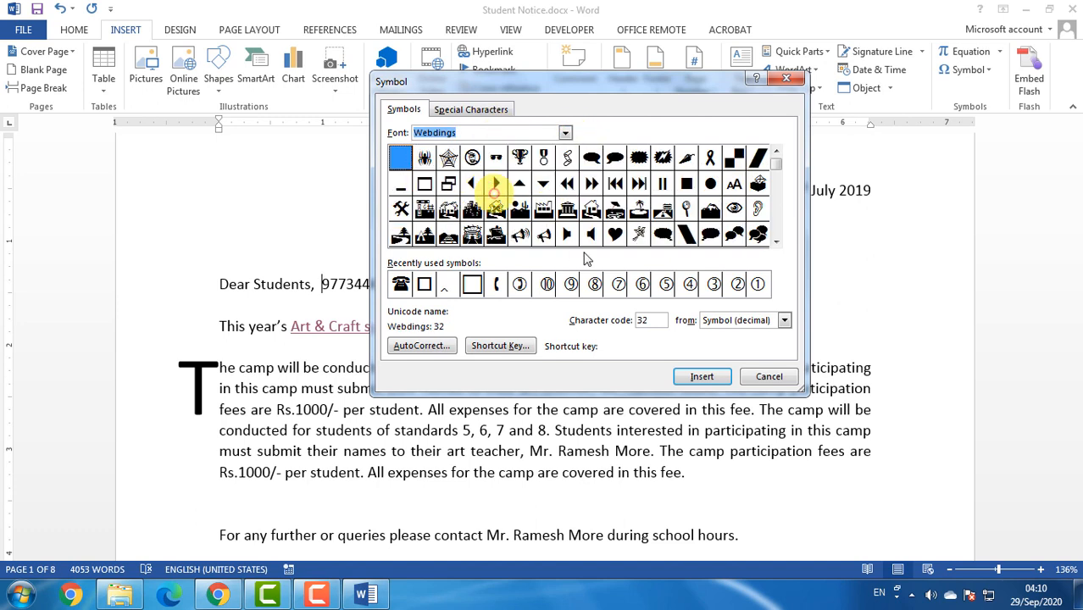
Step: Insert the Webdings speaking-head symbol, character code 151, before the phone number and close the Symbol dialog
click(777, 242)
click(776, 242)
click(776, 243)
click(776, 243)
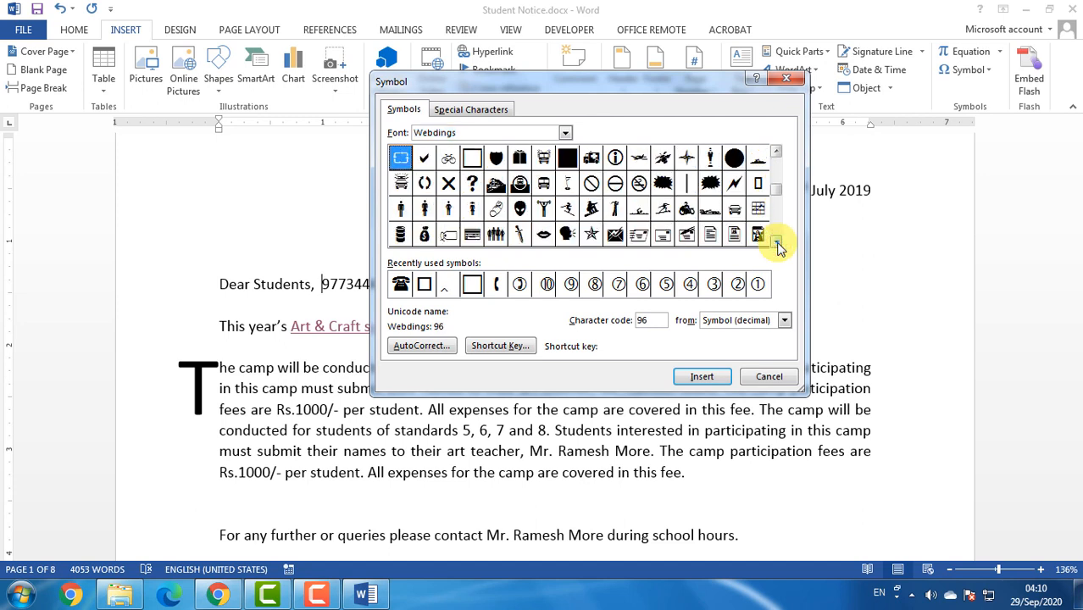
drag(775, 192, 788, 161)
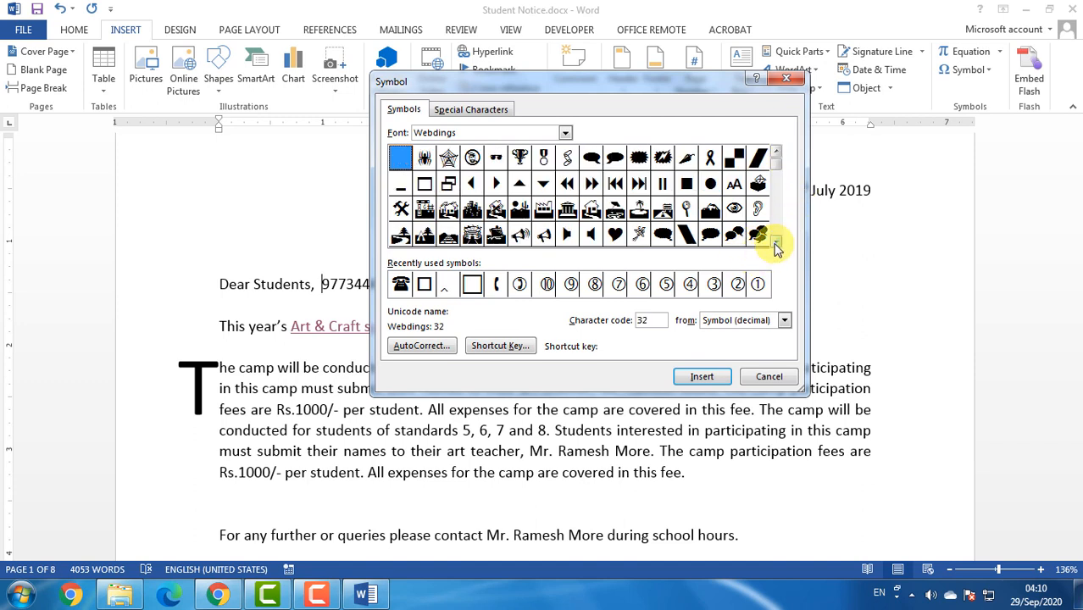
click(777, 245)
click(777, 245)
click(777, 245)
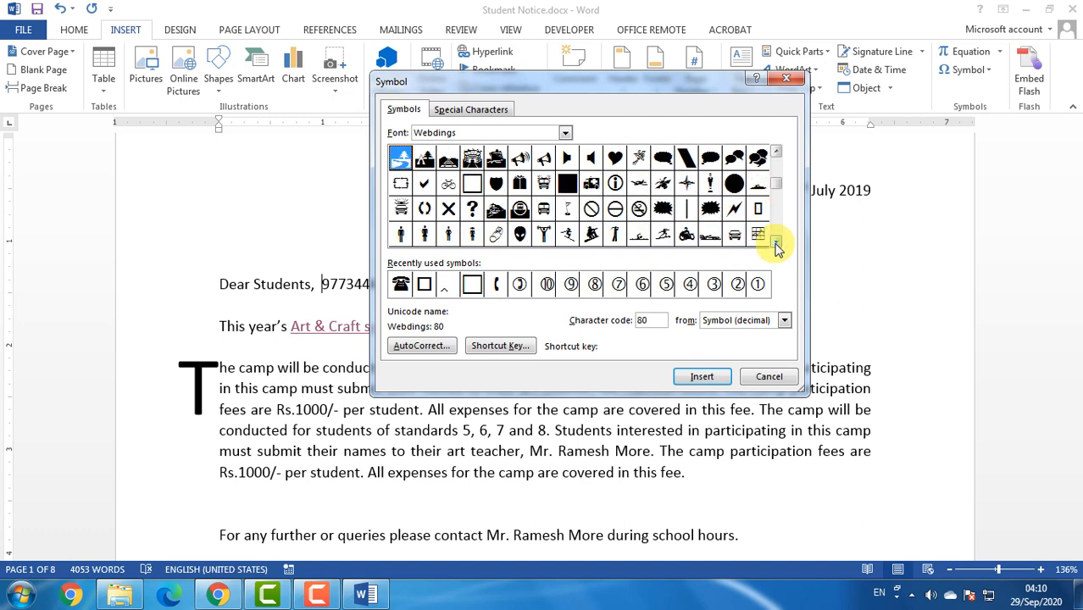
click(777, 245)
click(777, 245)
click(777, 245)
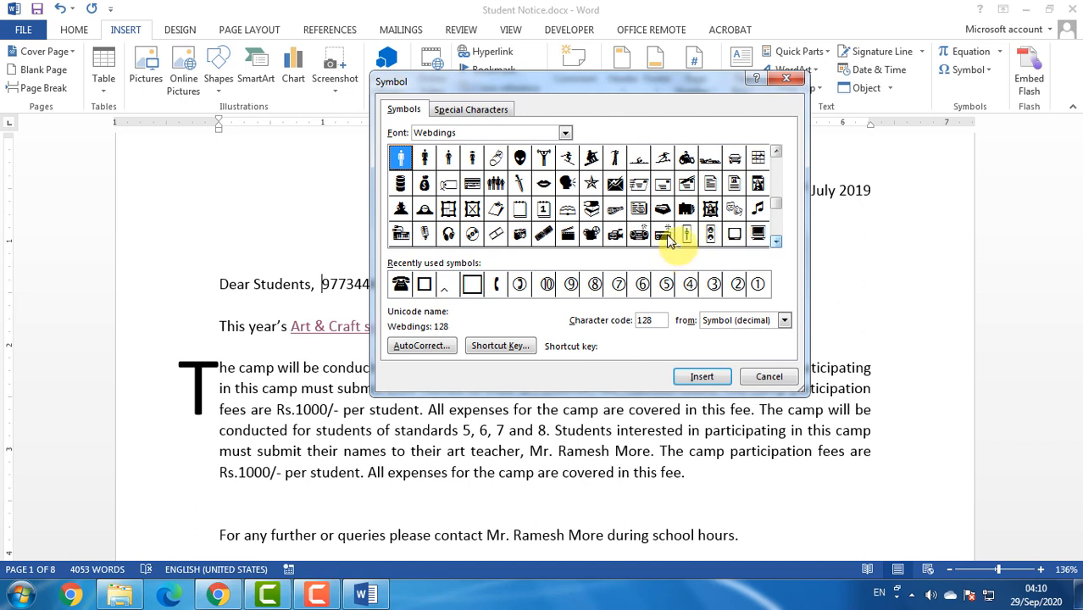
click(567, 183)
click(701, 376)
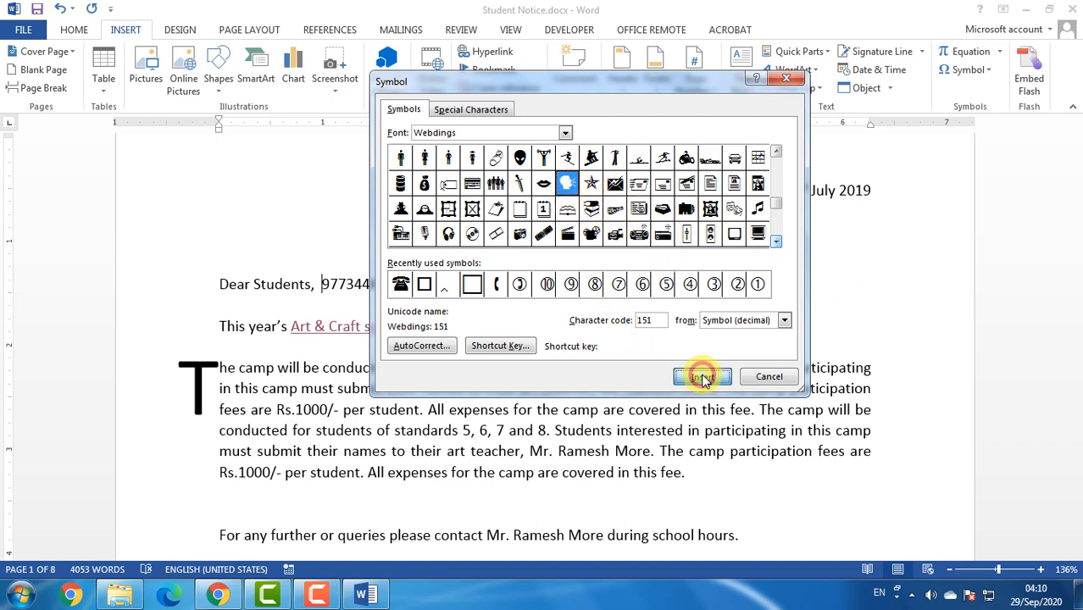
click(769, 378)
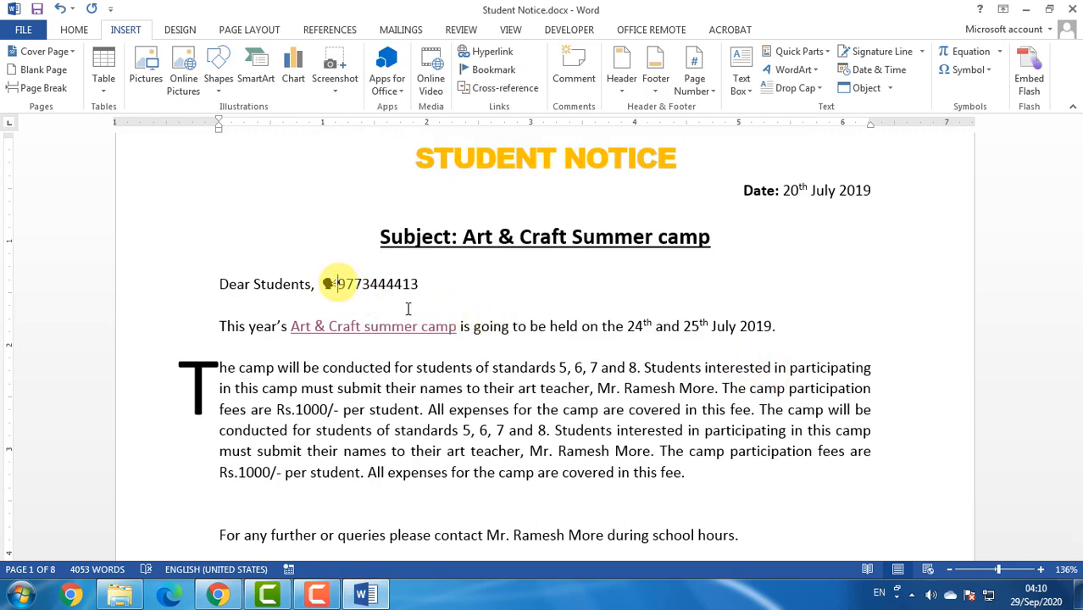
Step: Color the speaking-head symbol before the phone number dark red and deselect it
ctrl+scroll(494, 300, up, 13)
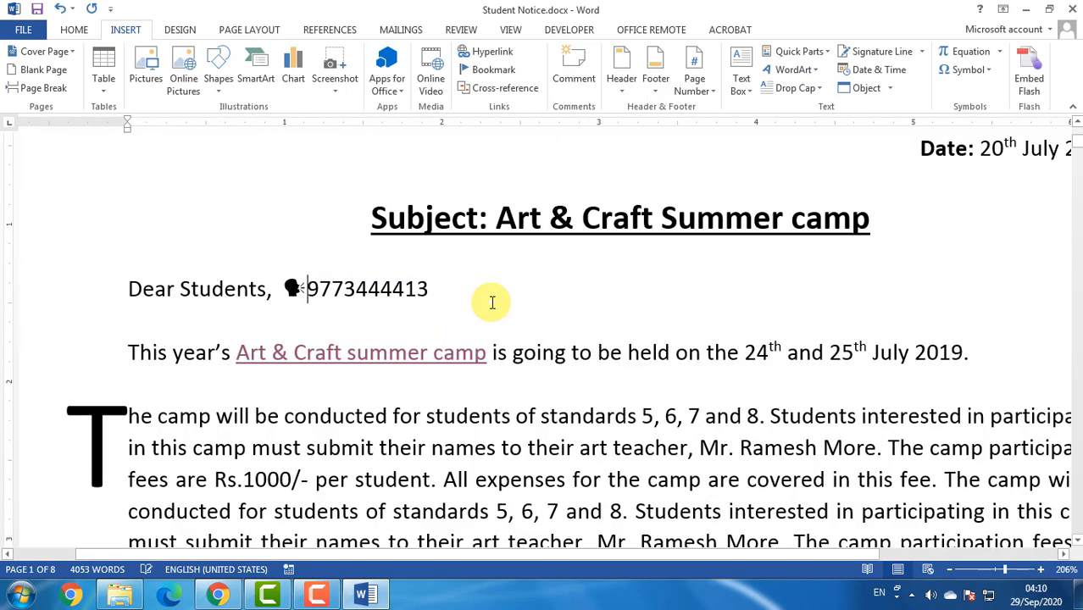
ctrl+scroll(492, 303, up, 3)
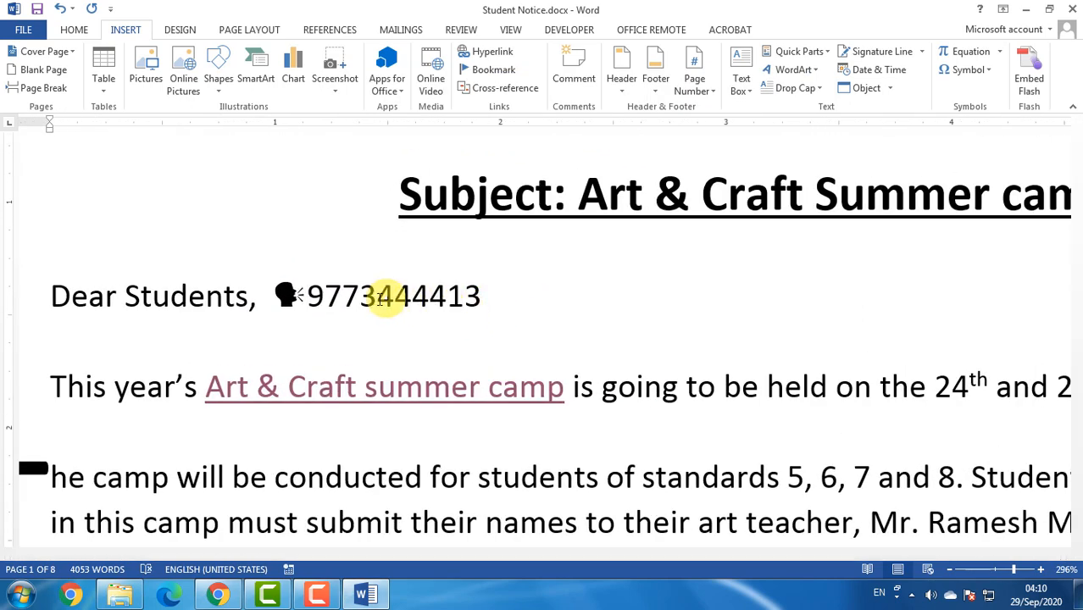
double_click(286, 293)
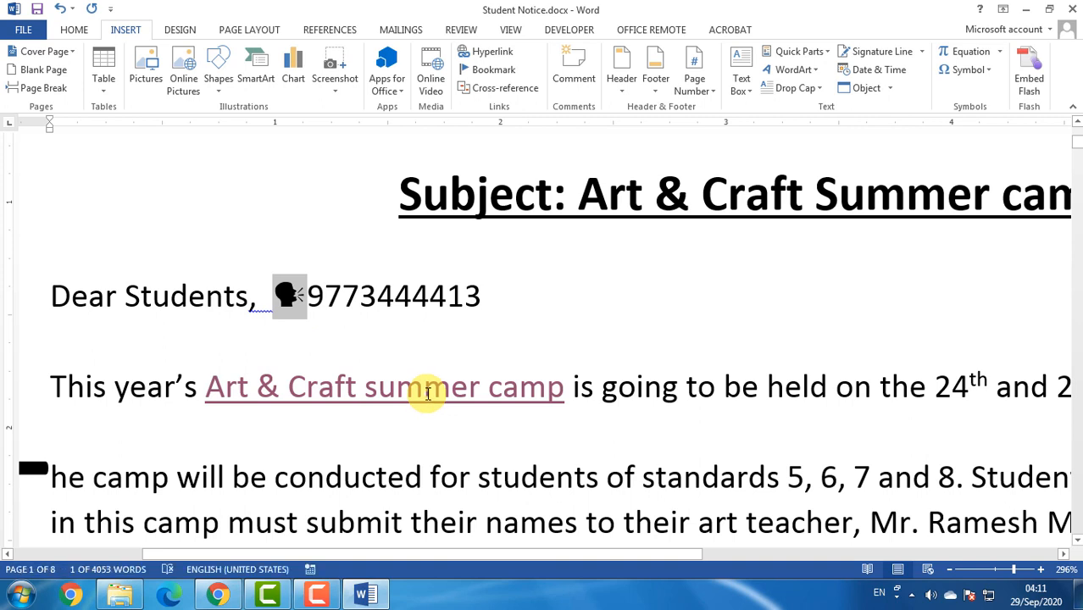
click(77, 32)
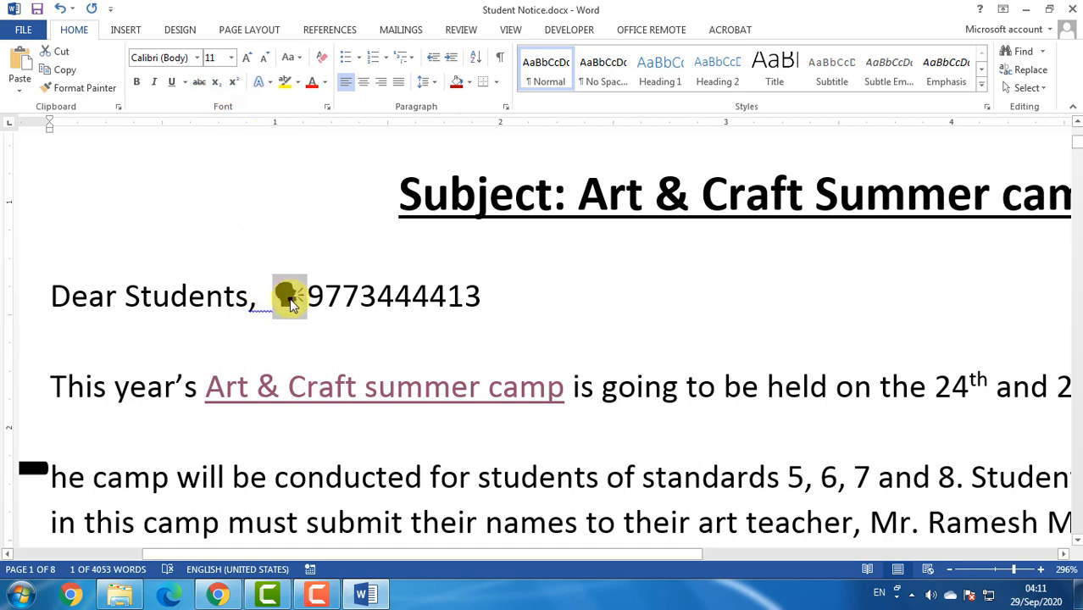
click(324, 82)
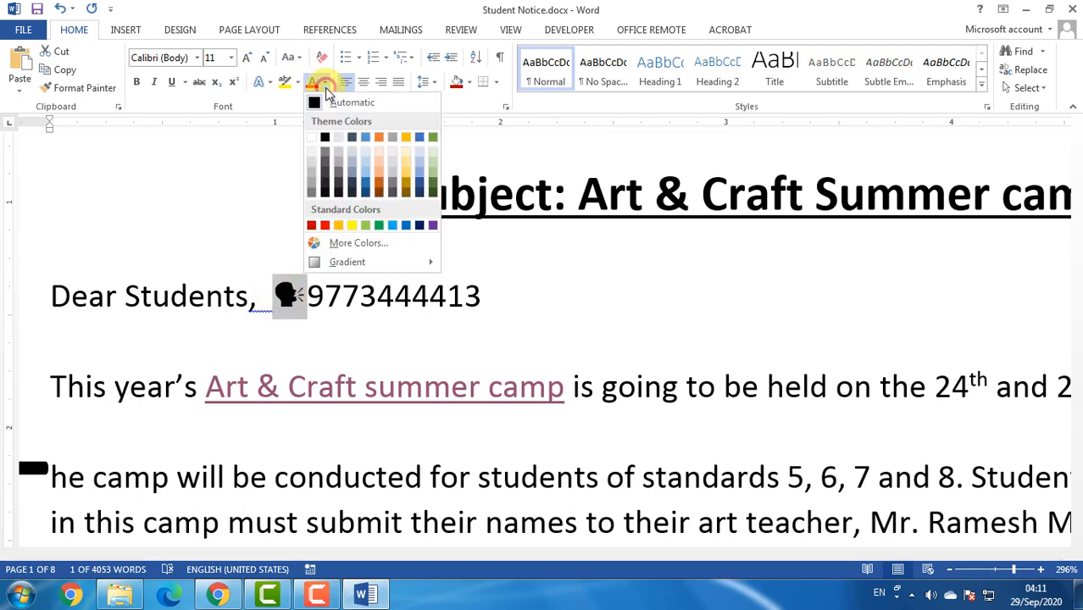
click(313, 224)
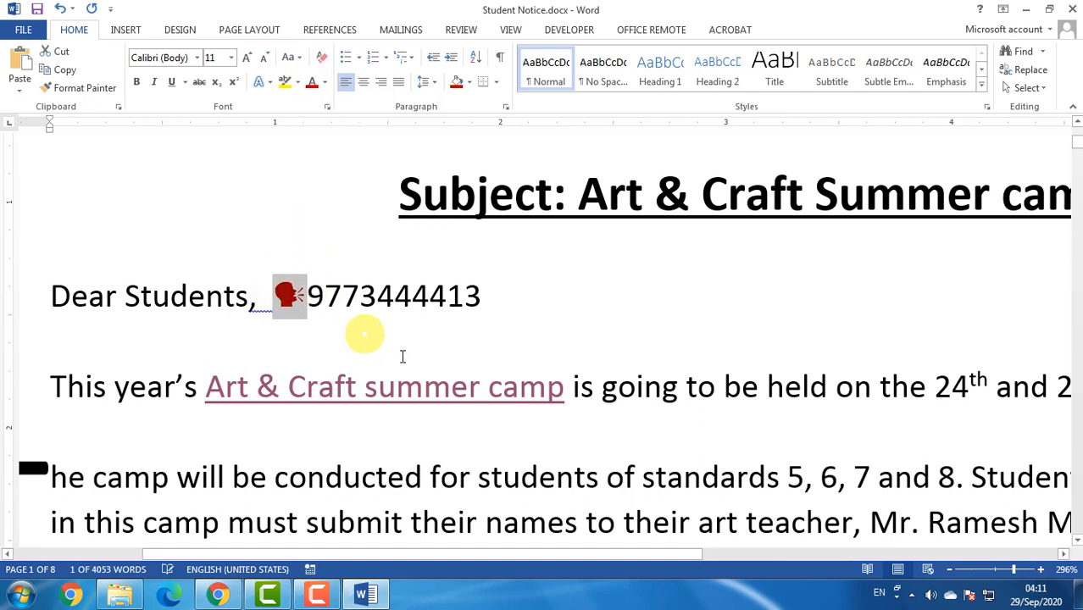
click(464, 352)
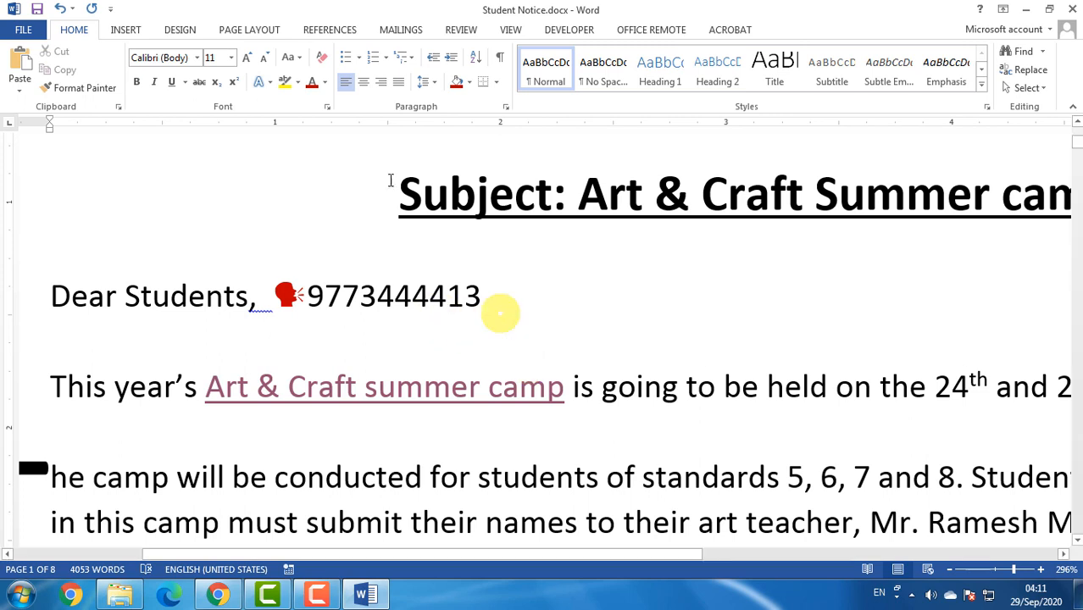
Step: Switch to the Google Classroom assignment in Chrome and review the instructions in the attached Sample Notice - 2.pdf
click(134, 32)
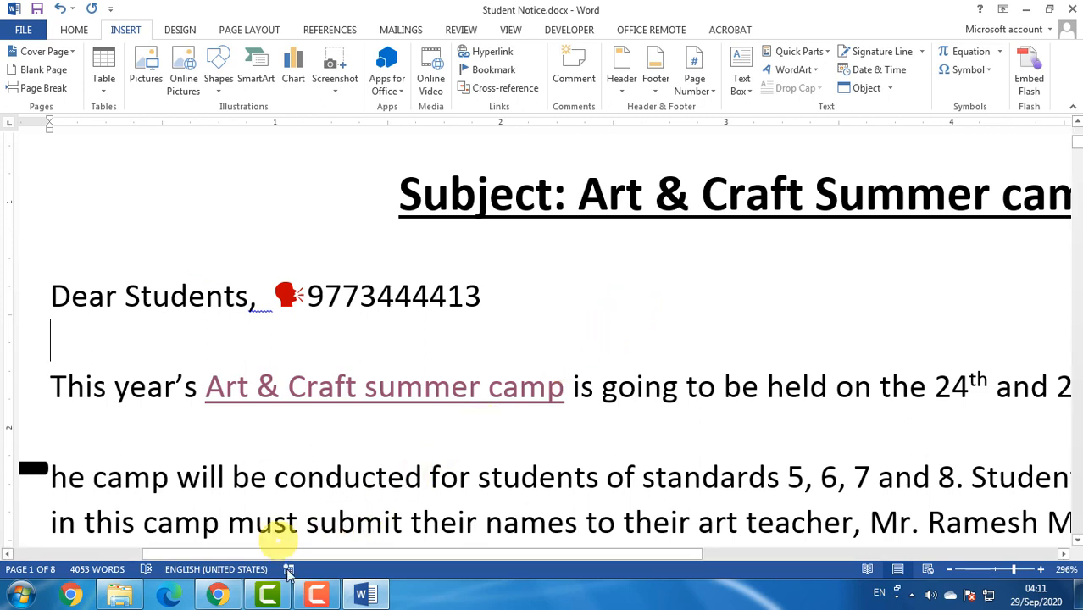
click(231, 598)
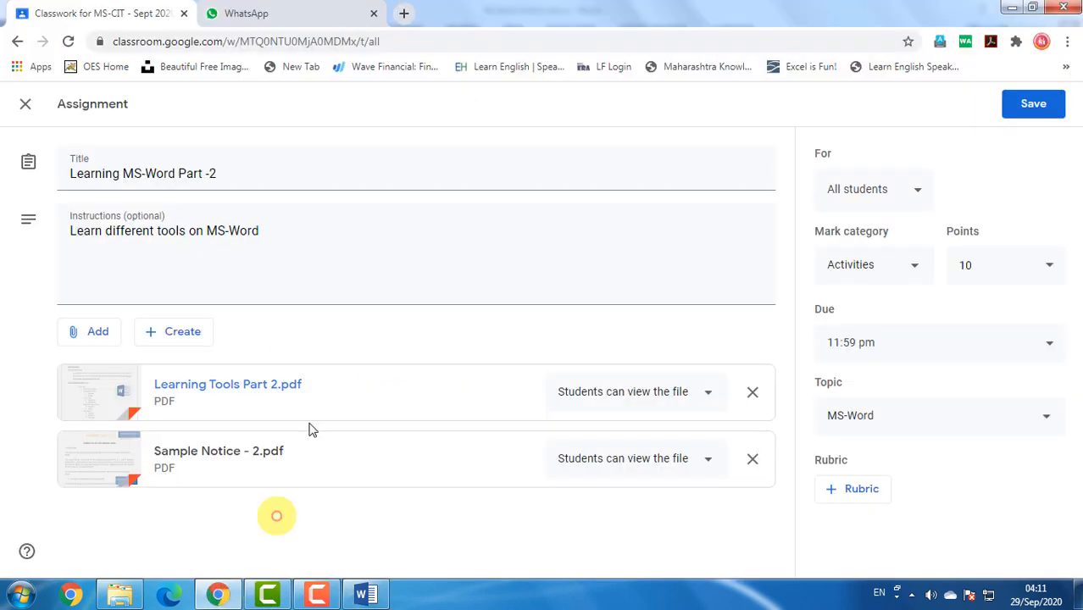
click(188, 458)
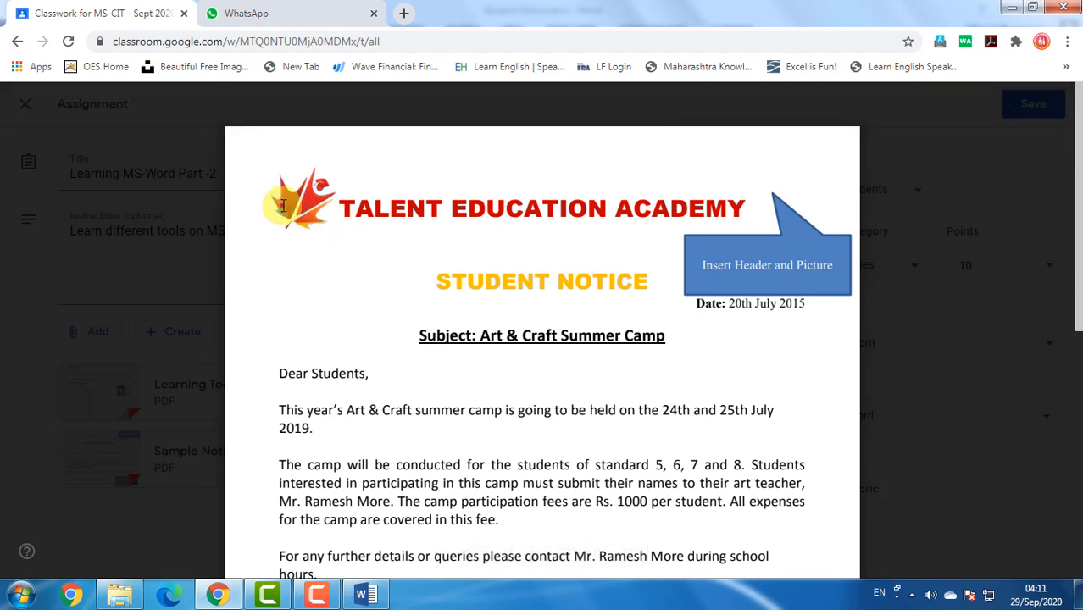
scroll(405, 274, down, 5)
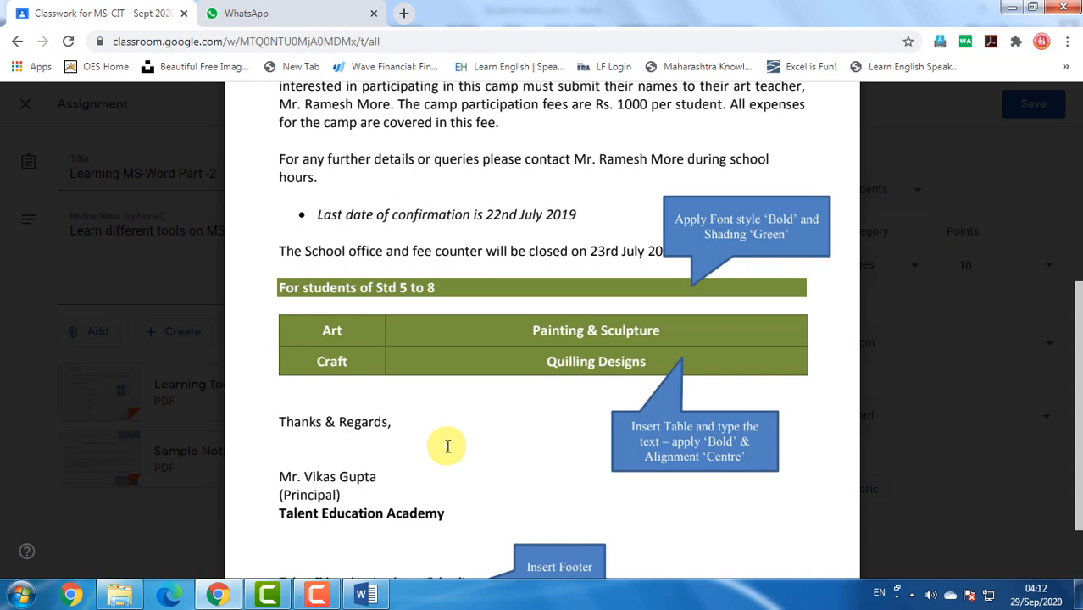
Step: Examine the sample notice's callouts for the header and picture, green shading, table formatting and footer
scroll(421, 484, down, 1)
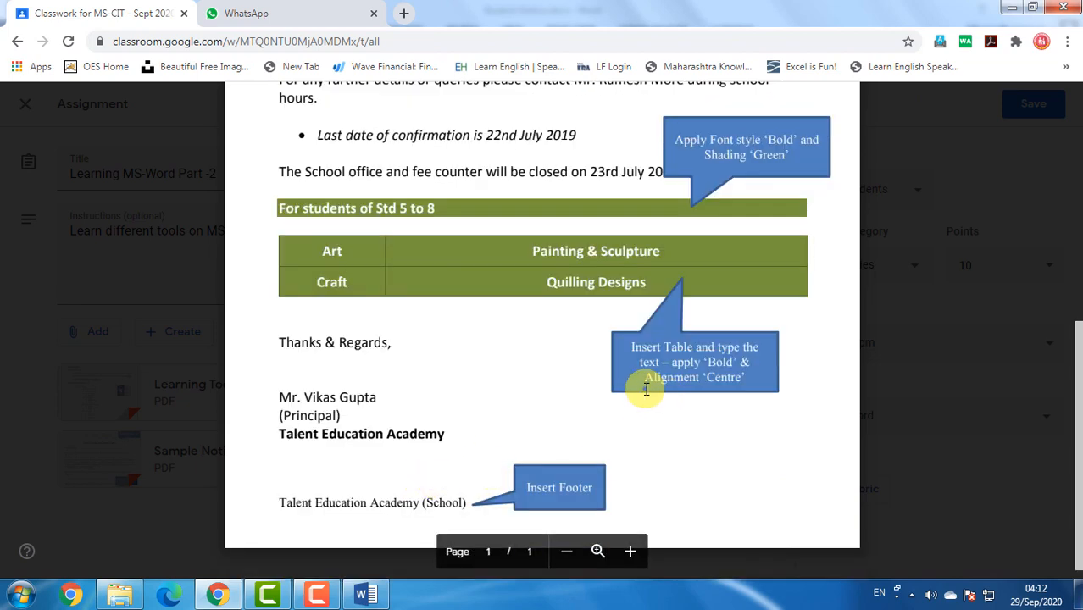
scroll(644, 387, up, 1)
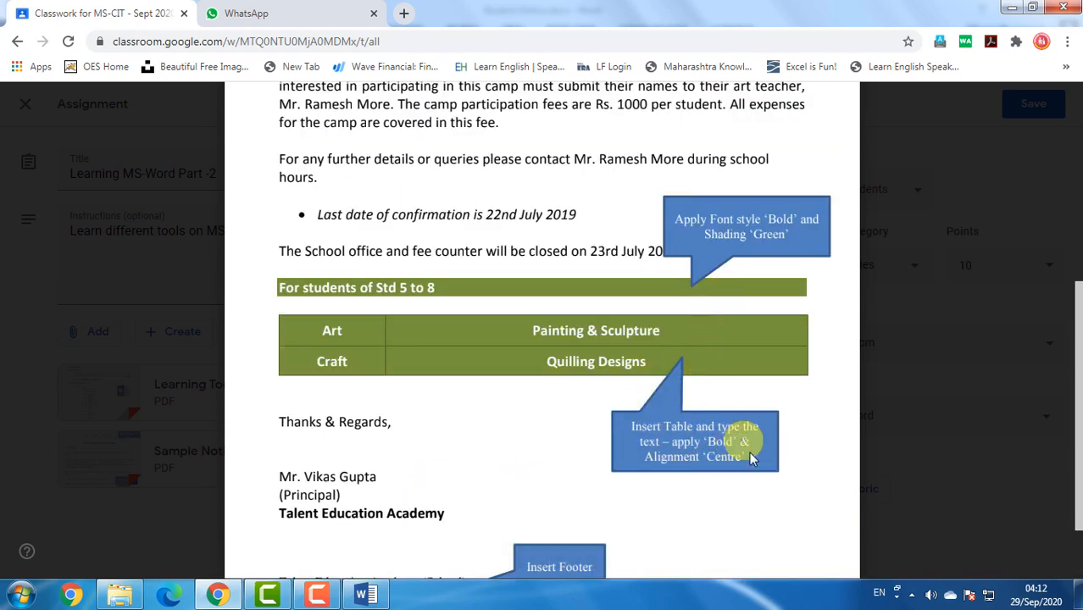
scroll(546, 499, down, 1)
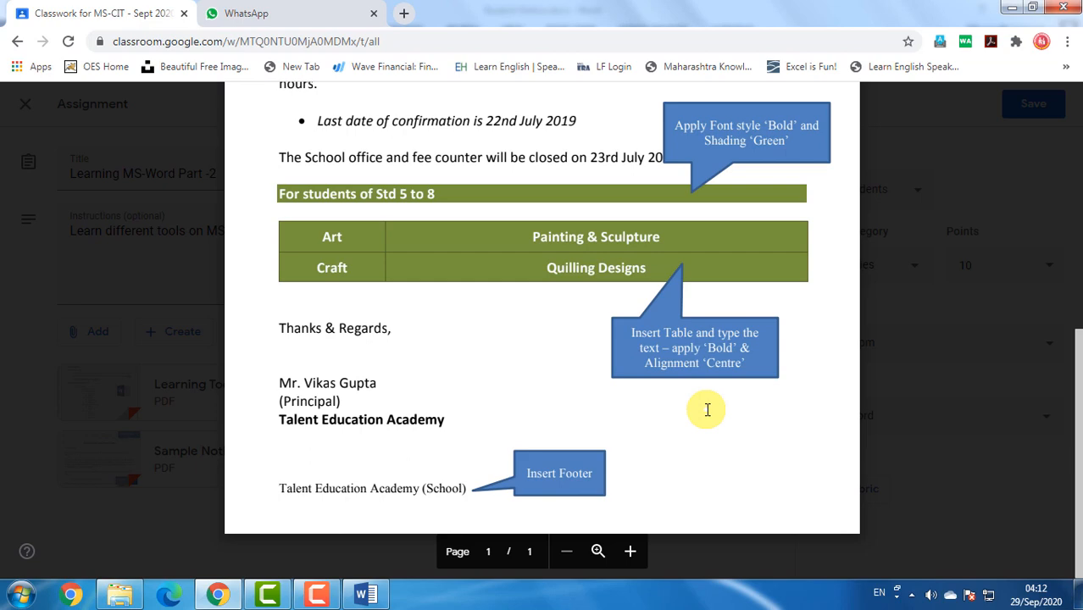
scroll(700, 400, up, 3)
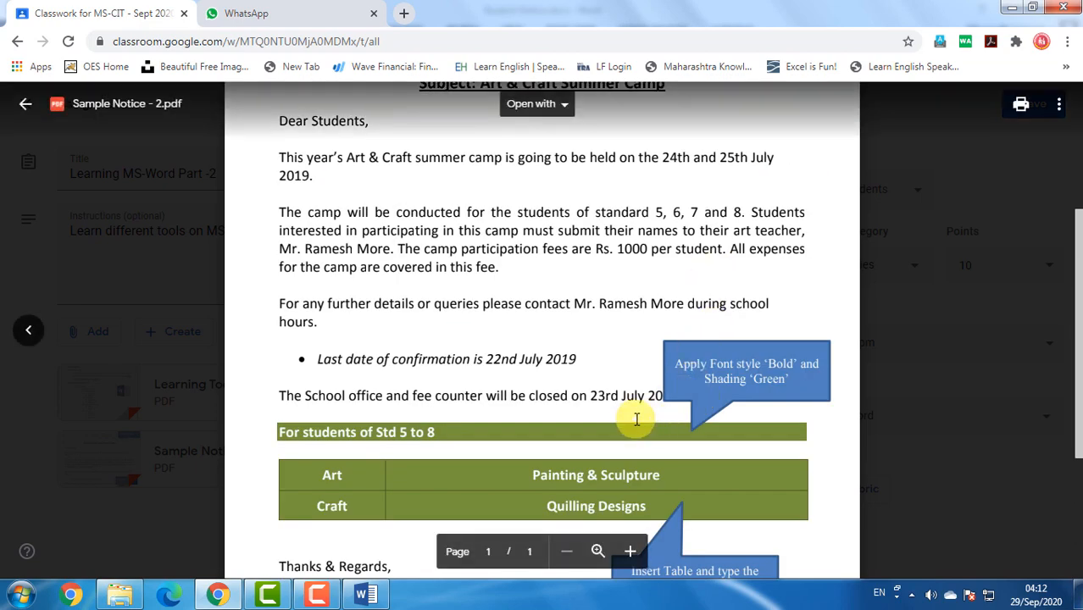
scroll(637, 418, up, 2)
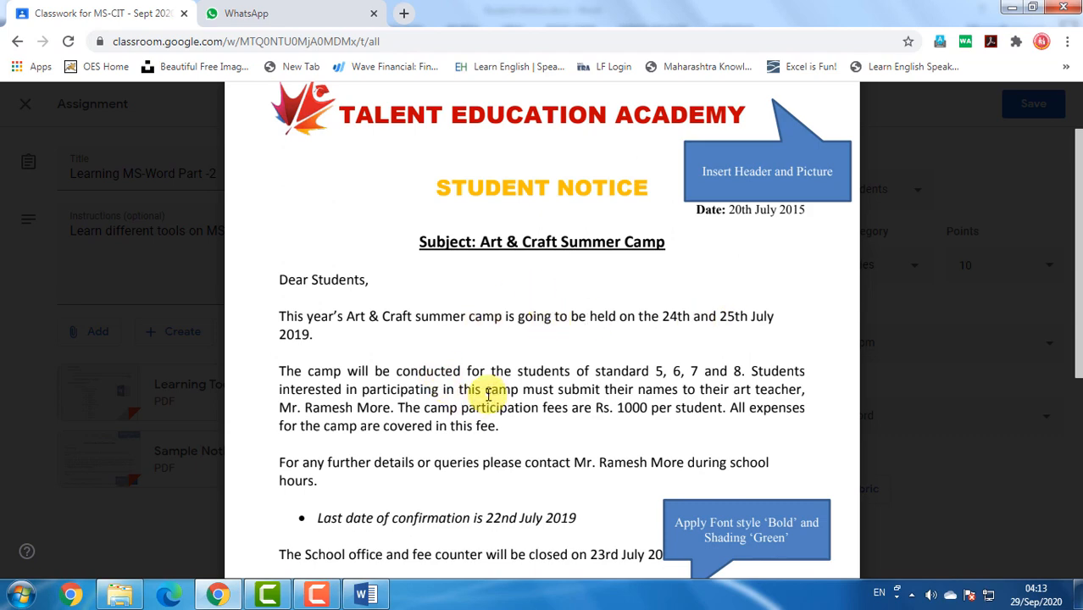
scroll(486, 391, down, 2)
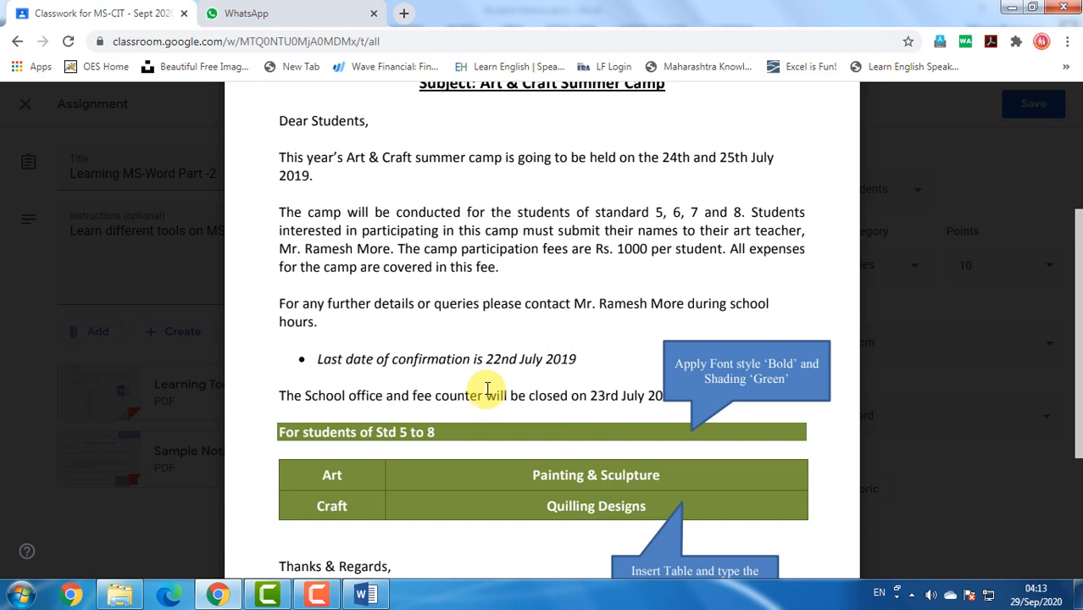